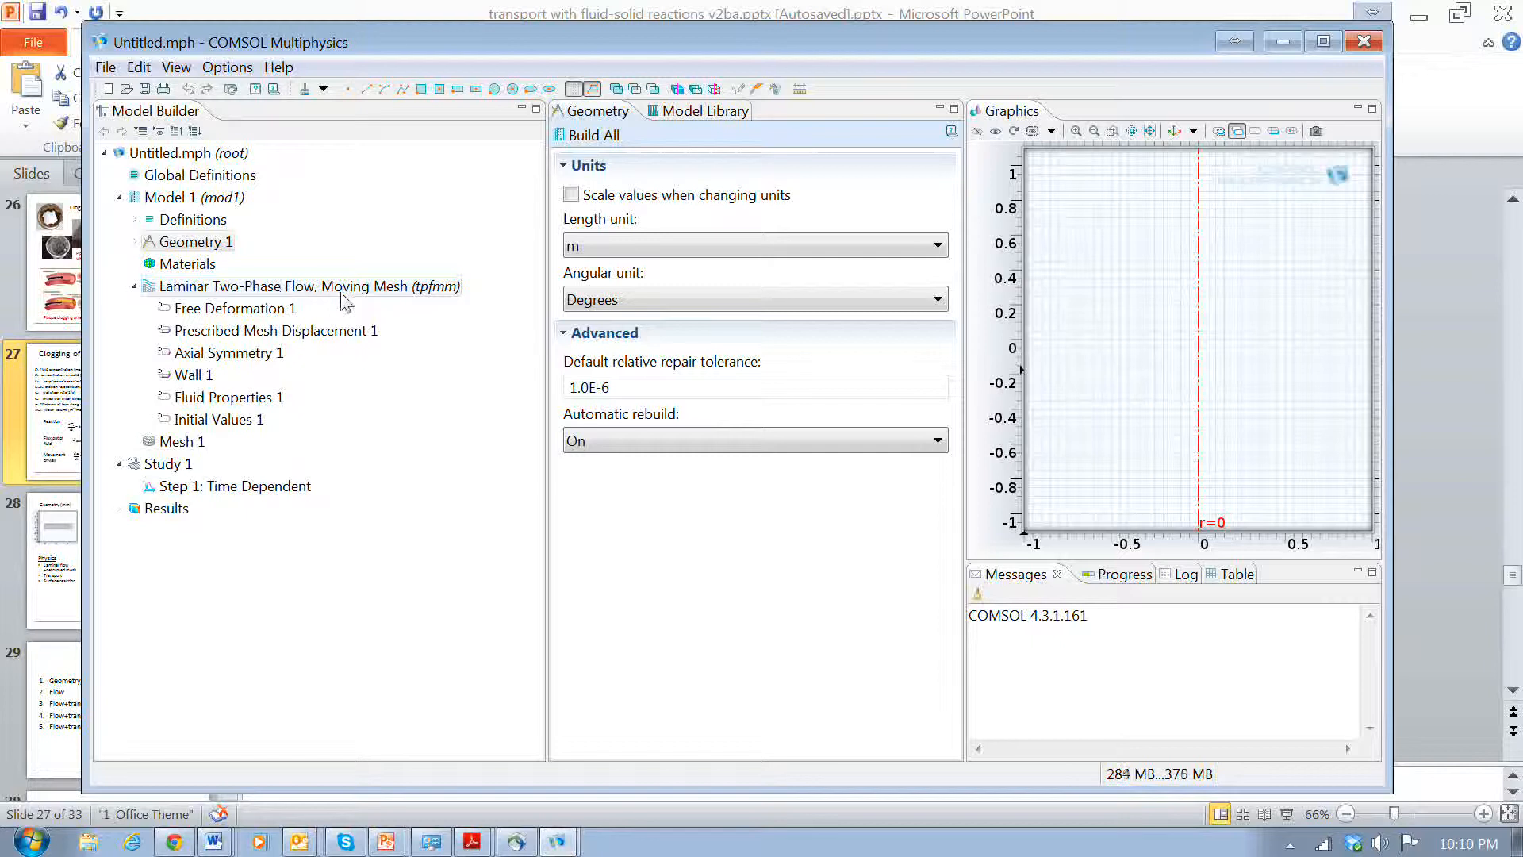
Add a second model to the file with the 3D space dimension.
right_click(184, 158)
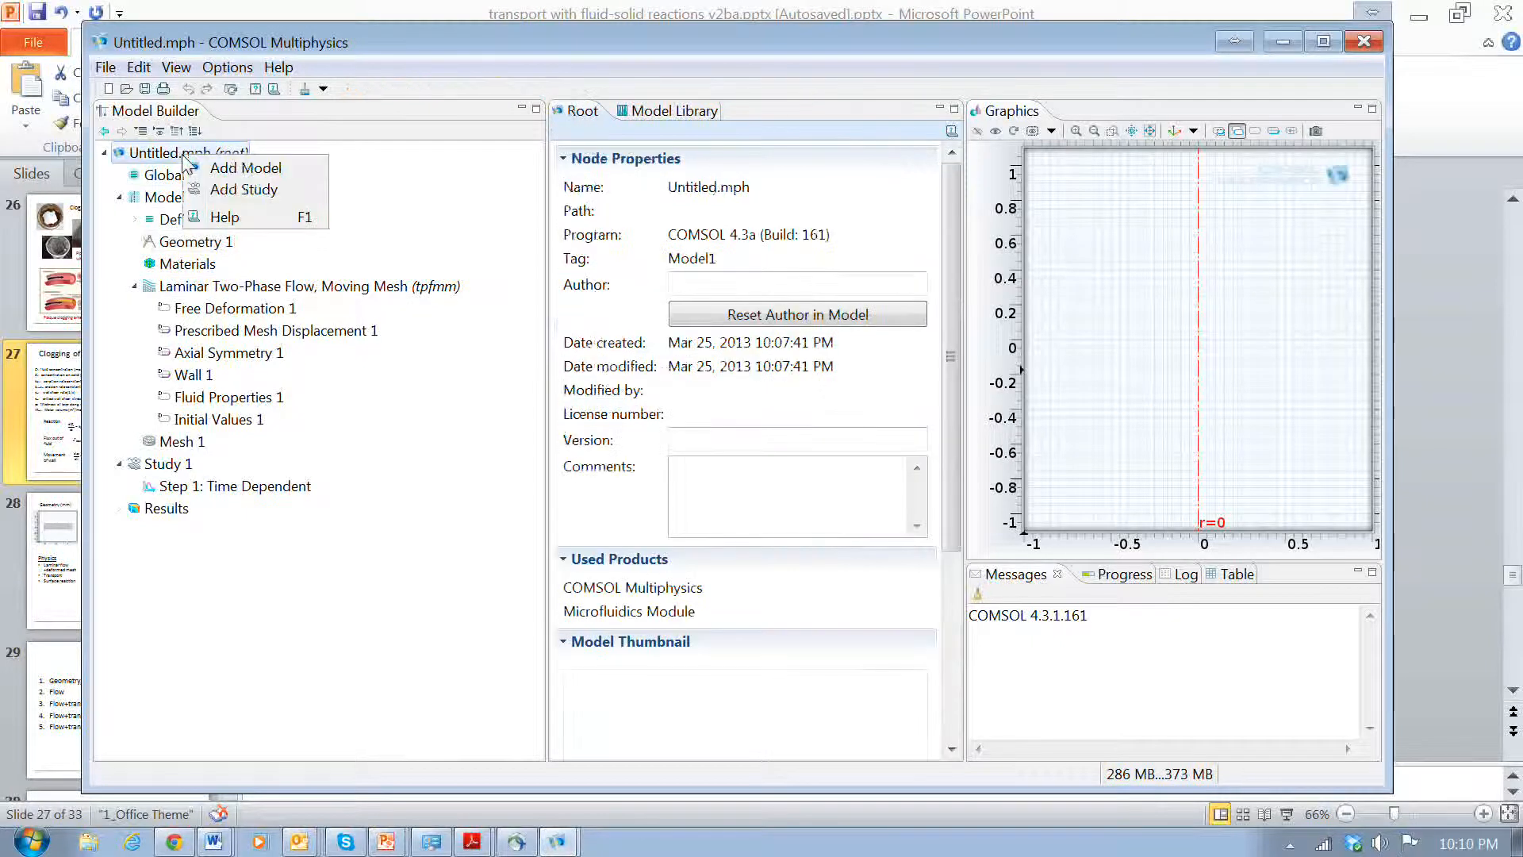
left_click(219, 168)
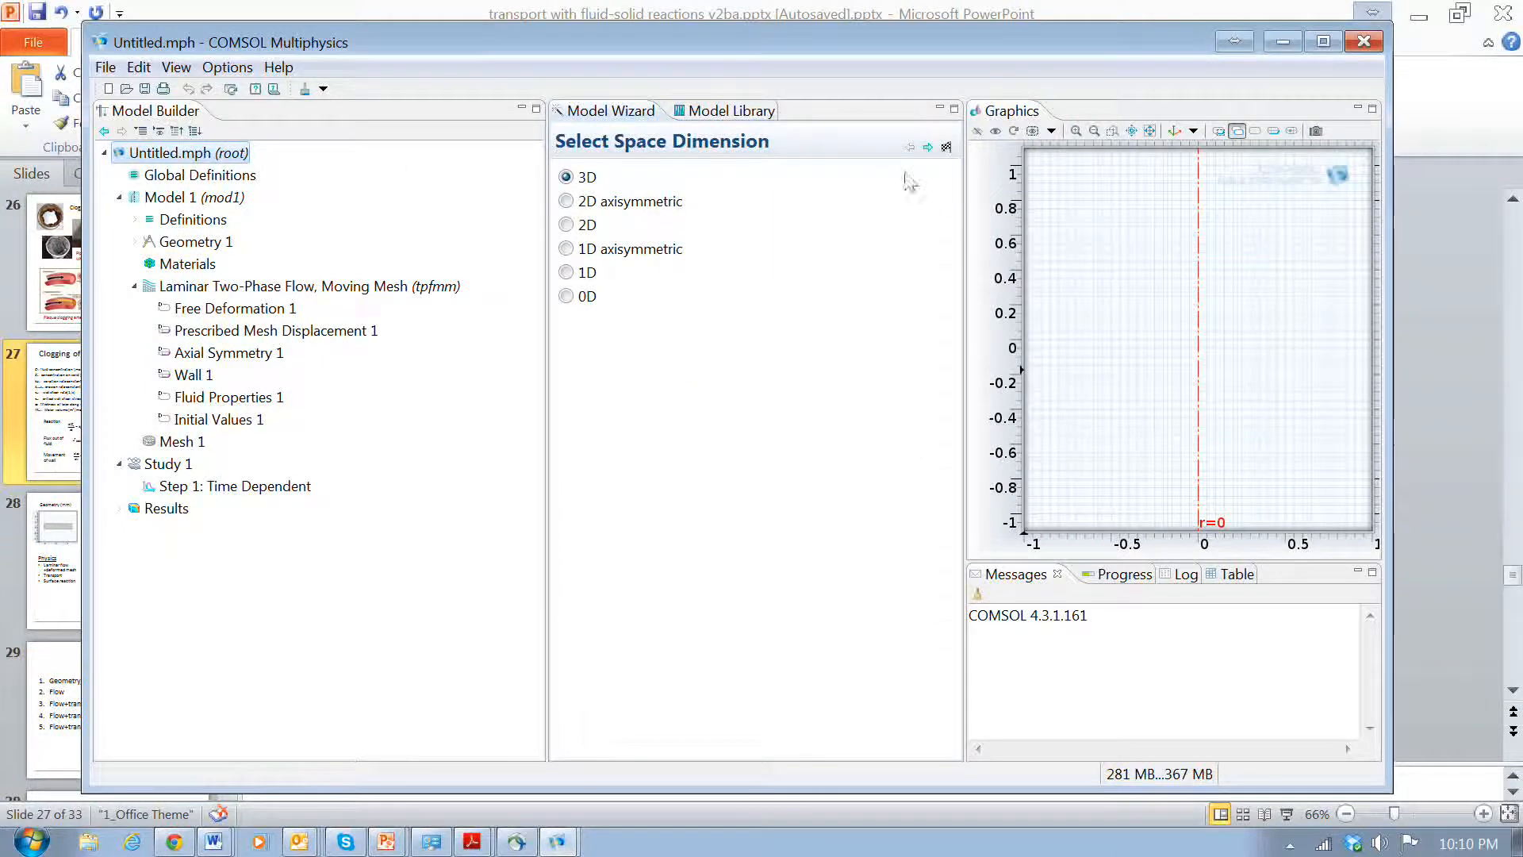
left_click(946, 147)
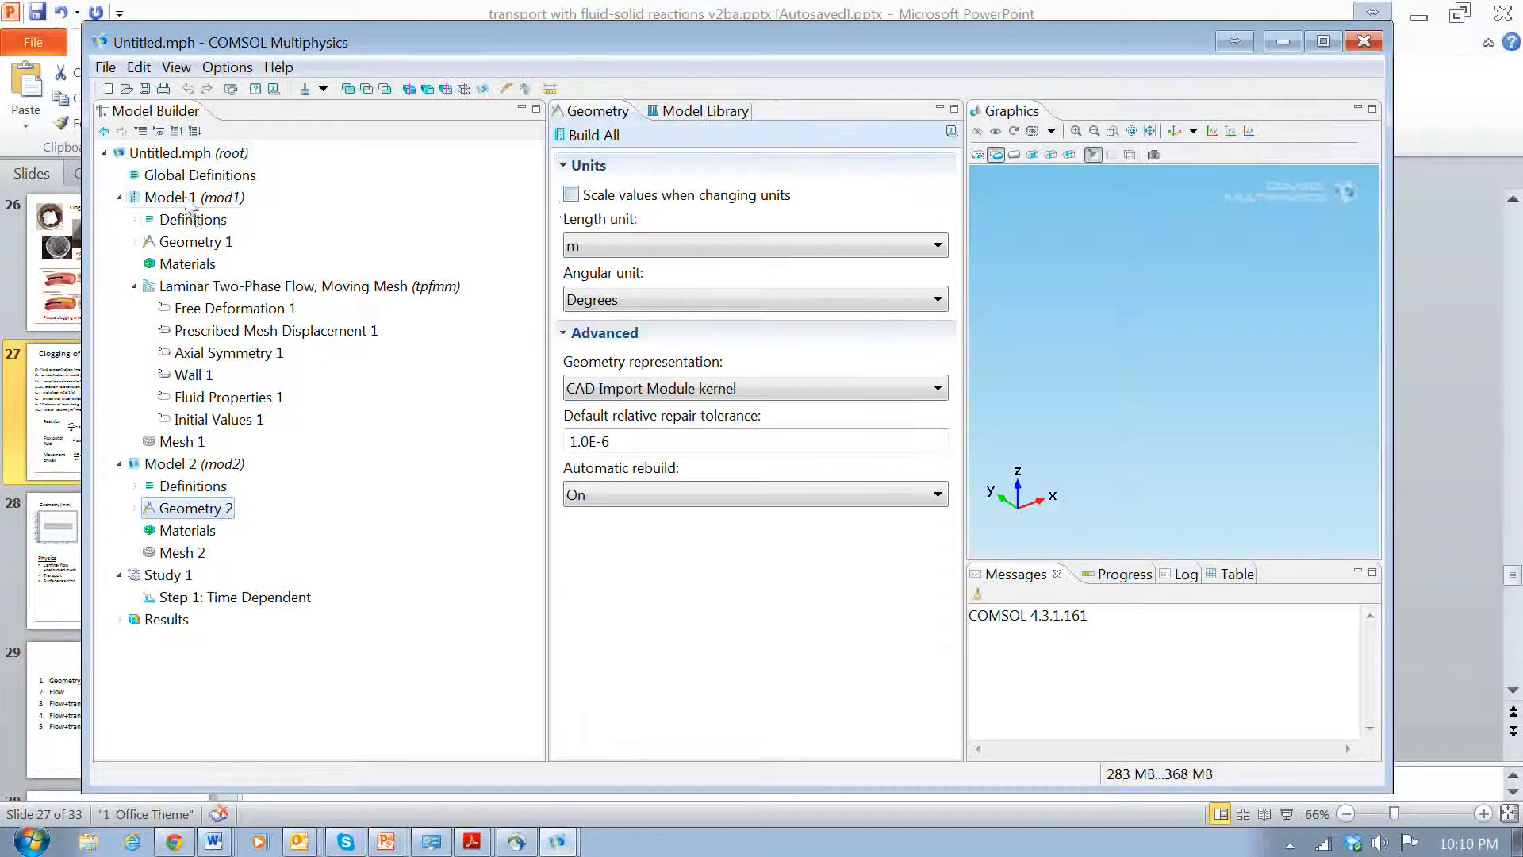
Browse the physics interfaces available for Model 1, from Fluid Flow through Multiphase Flow to Two-Phase Flow, Moving Mesh.
left_click(186, 199)
right_click(187, 200)
left_click(208, 210)
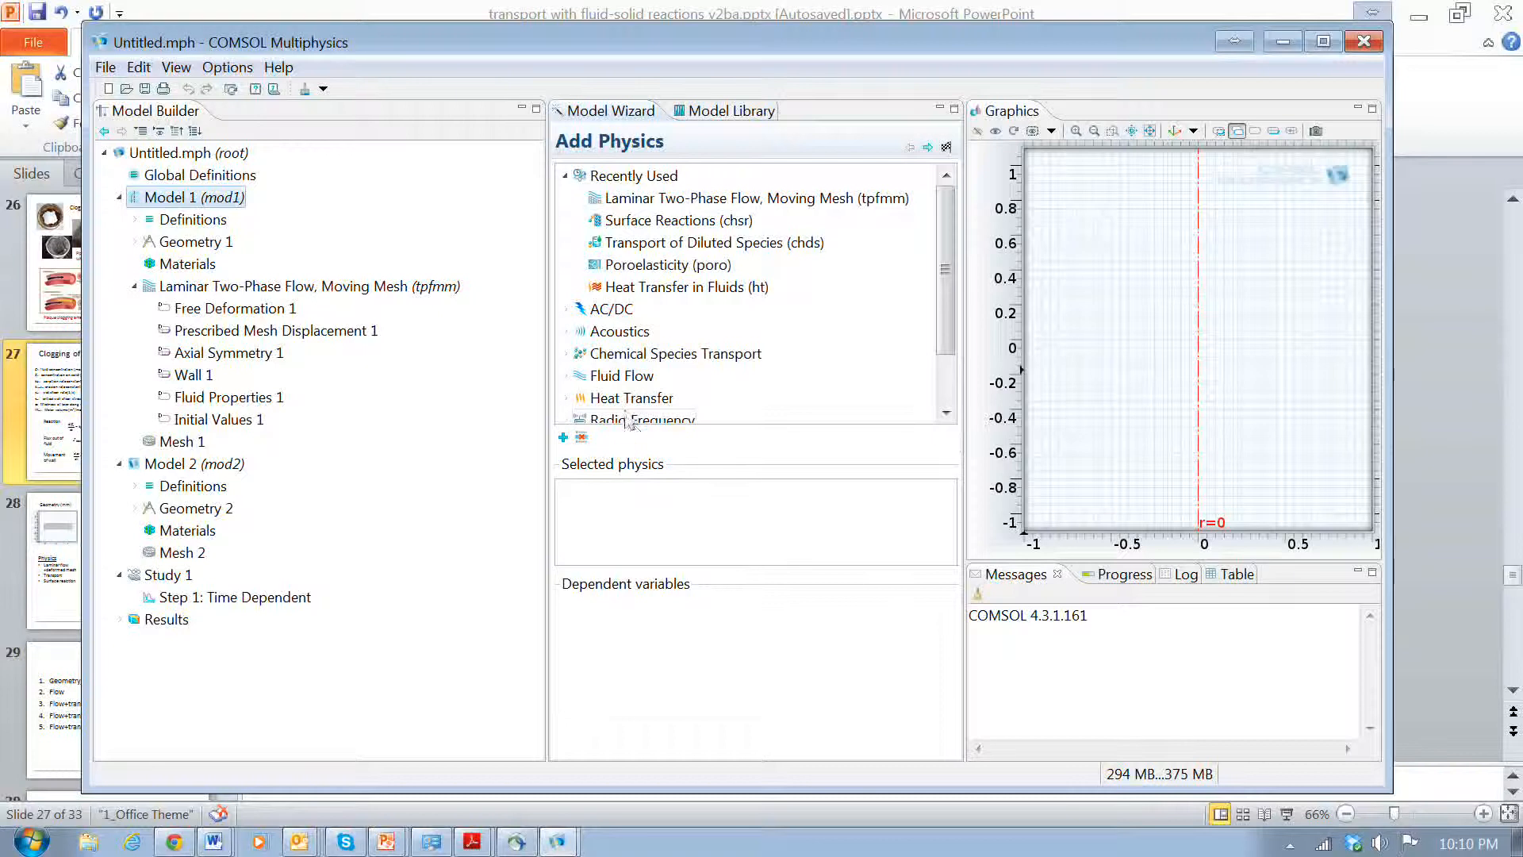
left_click(567, 378)
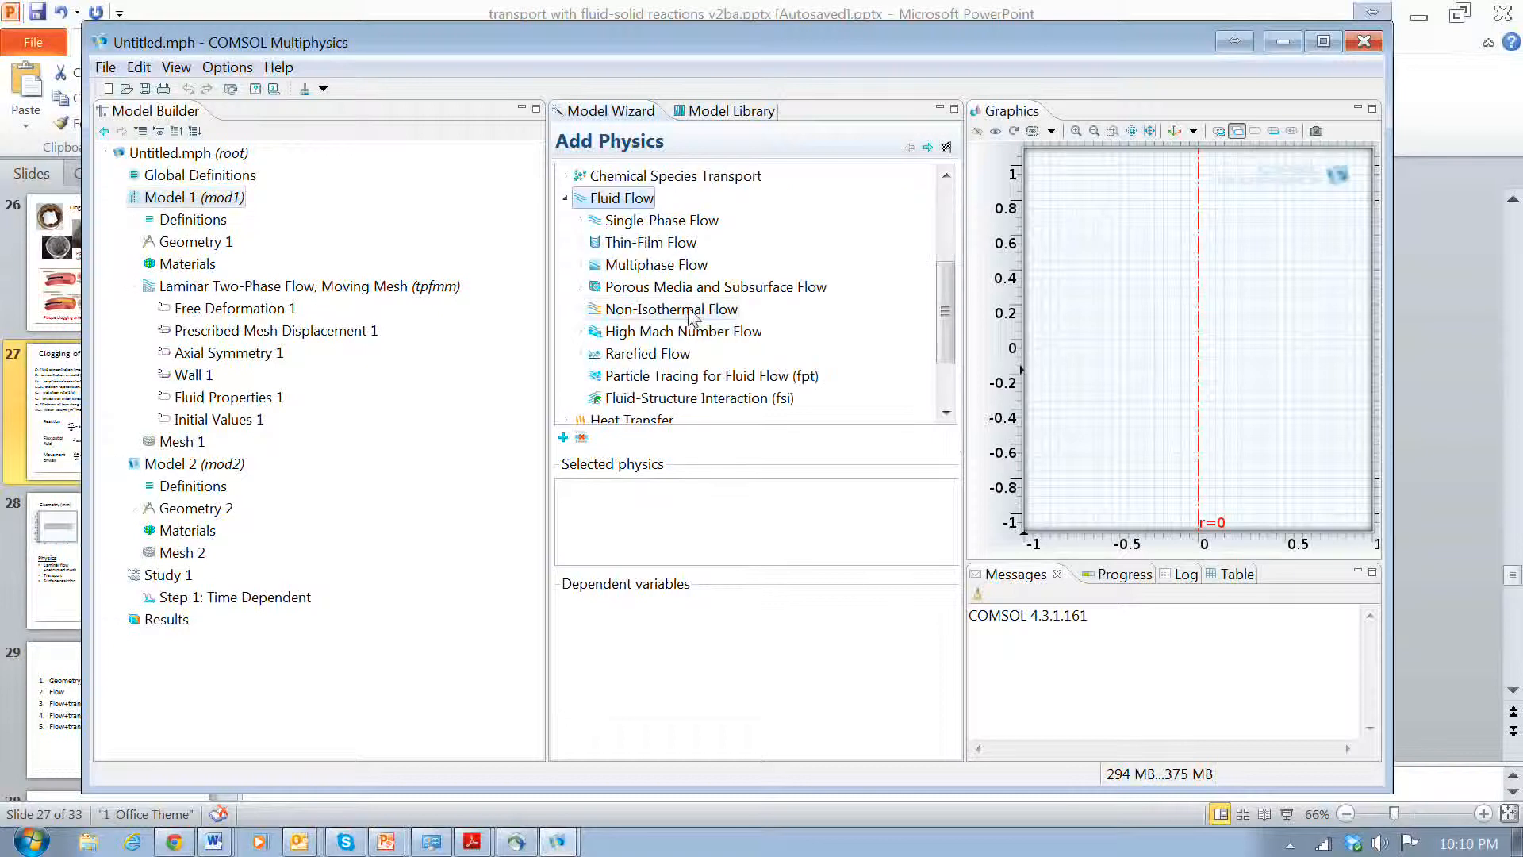
left_click(606, 265)
left_click(581, 266)
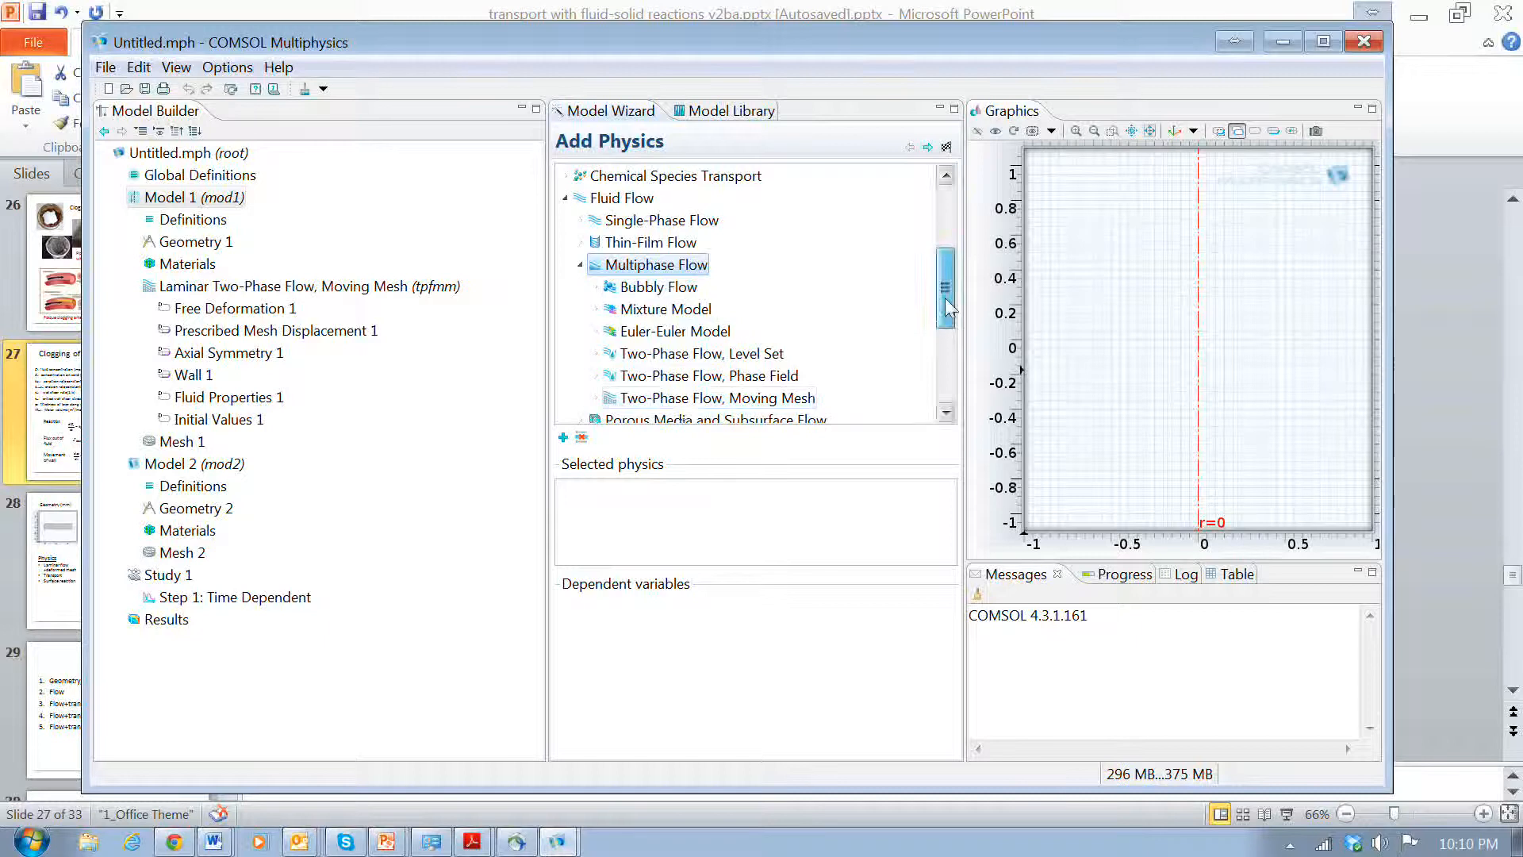
left_click_drag(945, 297, 946, 326)
left_click(675, 317)
double_click(676, 317)
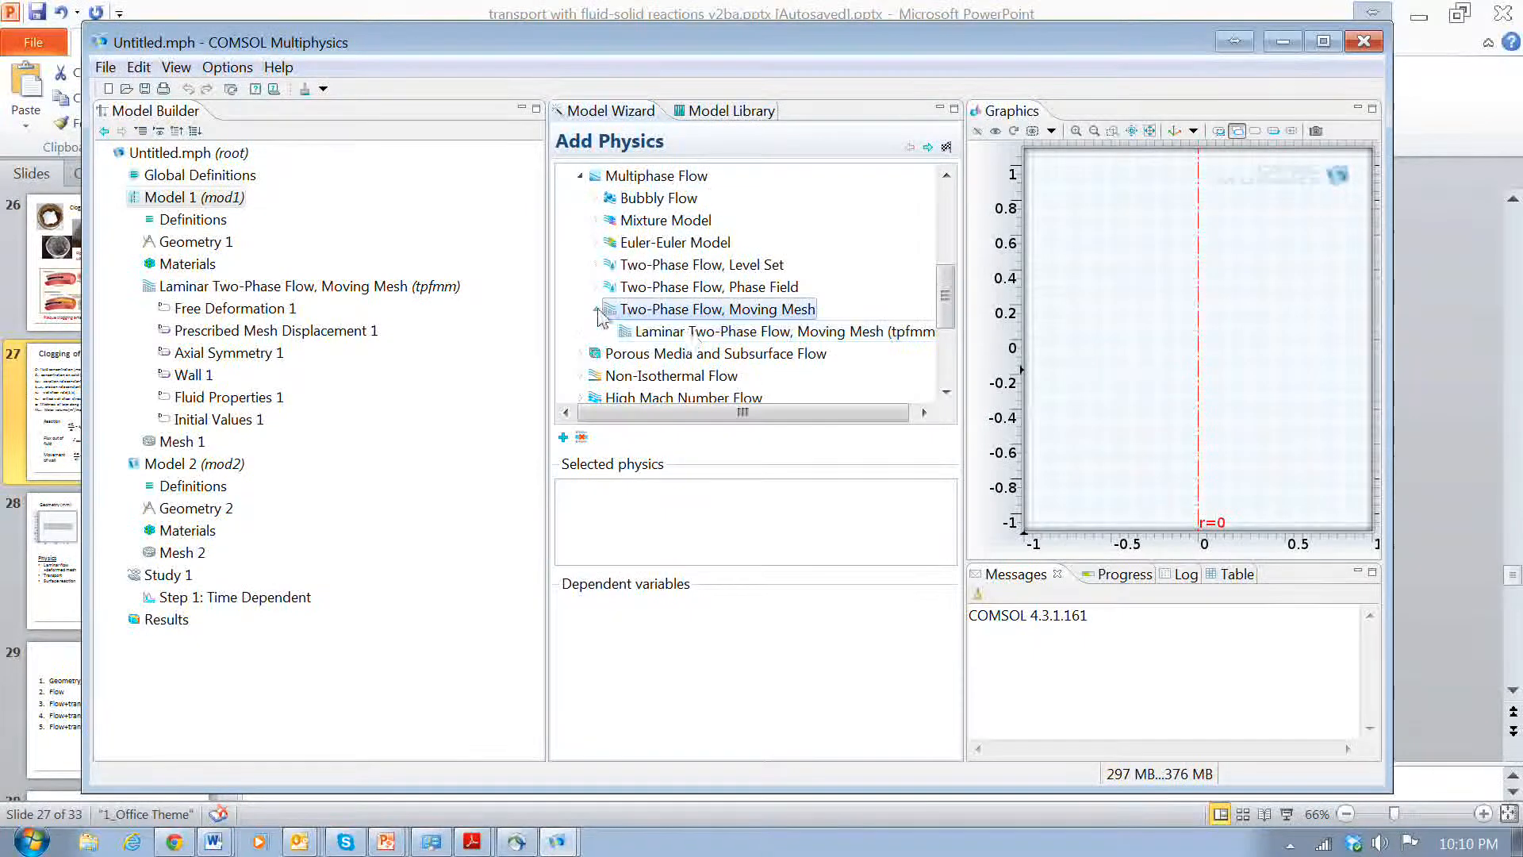
left_click(947, 147)
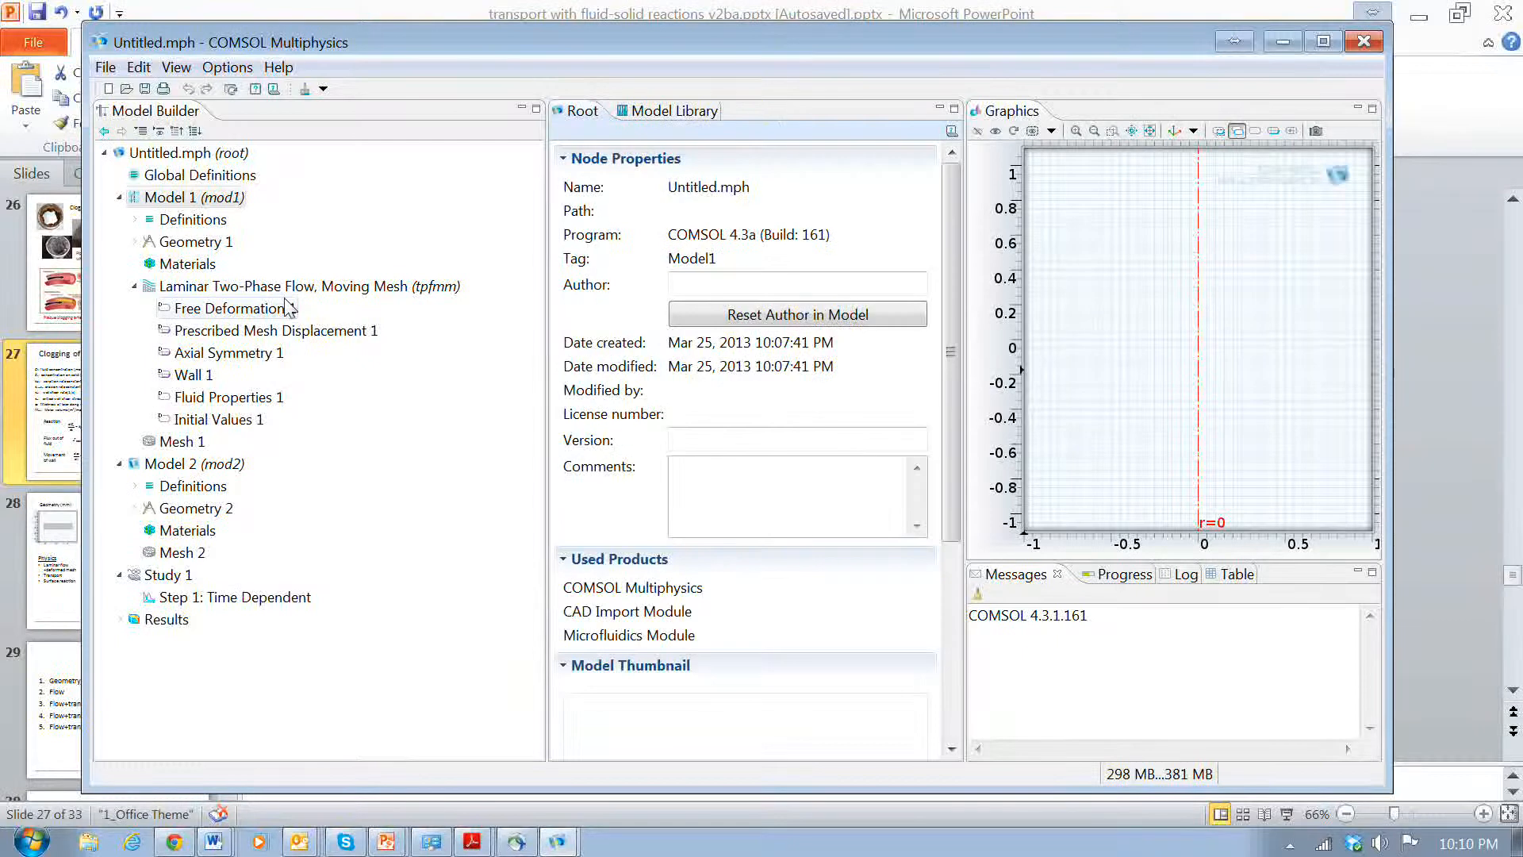
Set the length unit of Geometry 1 to mm.
left_click(167, 243)
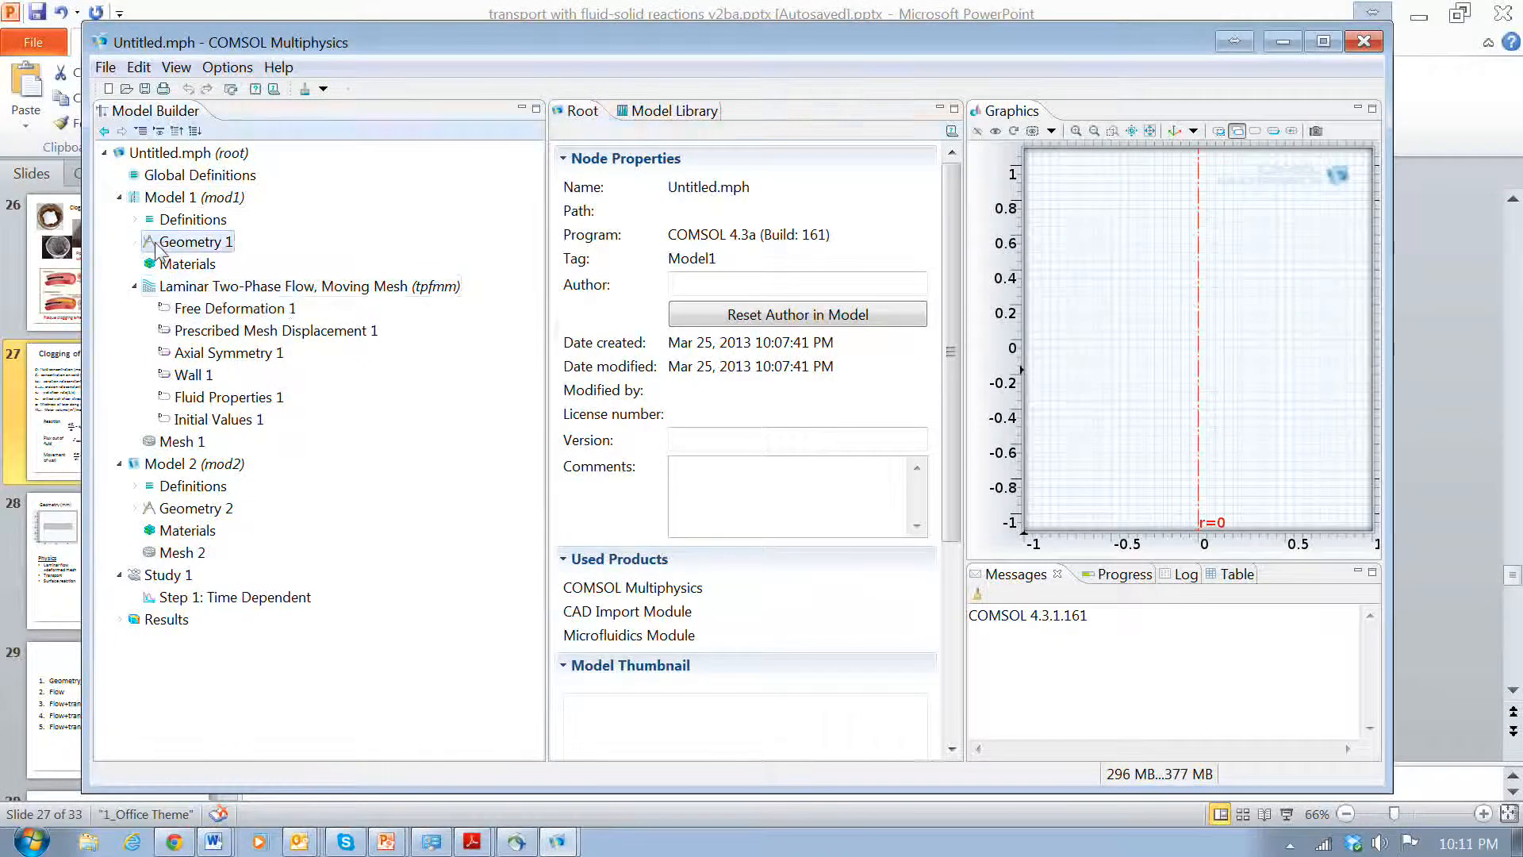
right_click(164, 246)
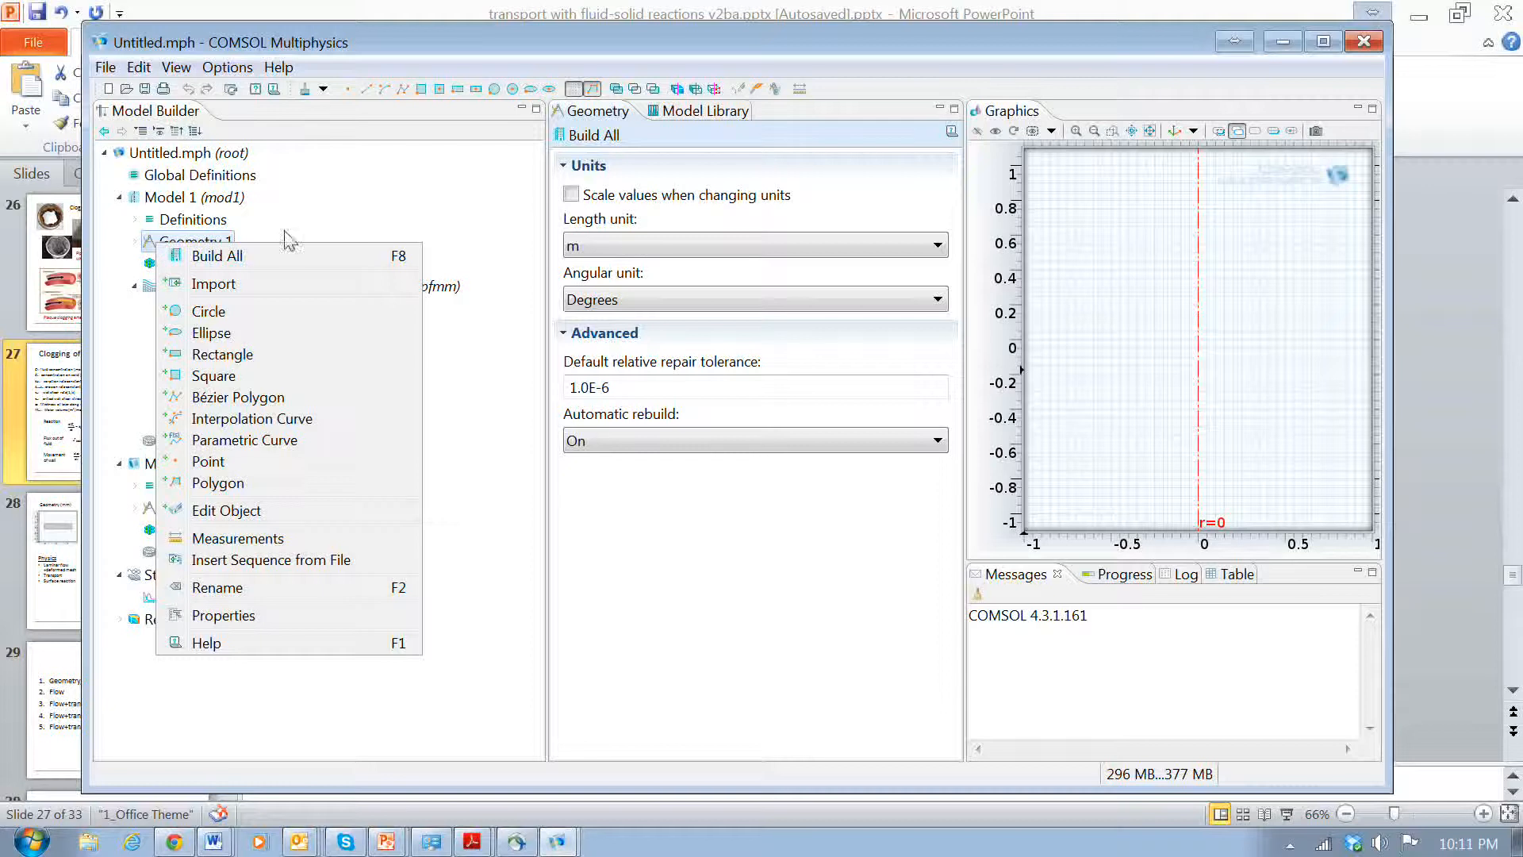
left_click(938, 246)
scroll(872, 302, "up", 3)
left_click(875, 300)
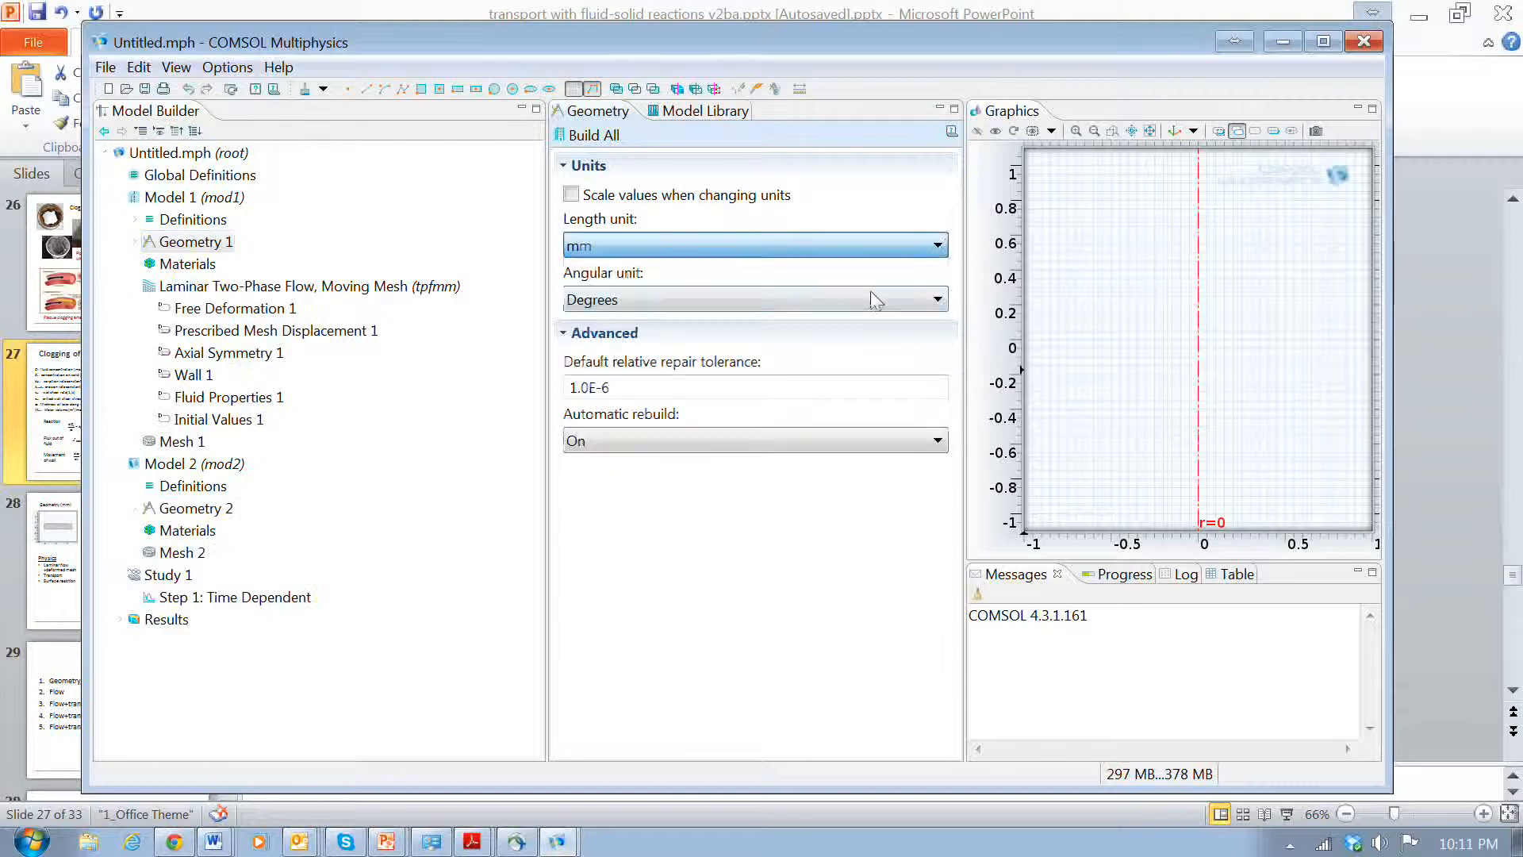
Add a solid rectangle 0.5 mm wide and 5 mm high to Geometry 1 and build it.
left_click(135, 242)
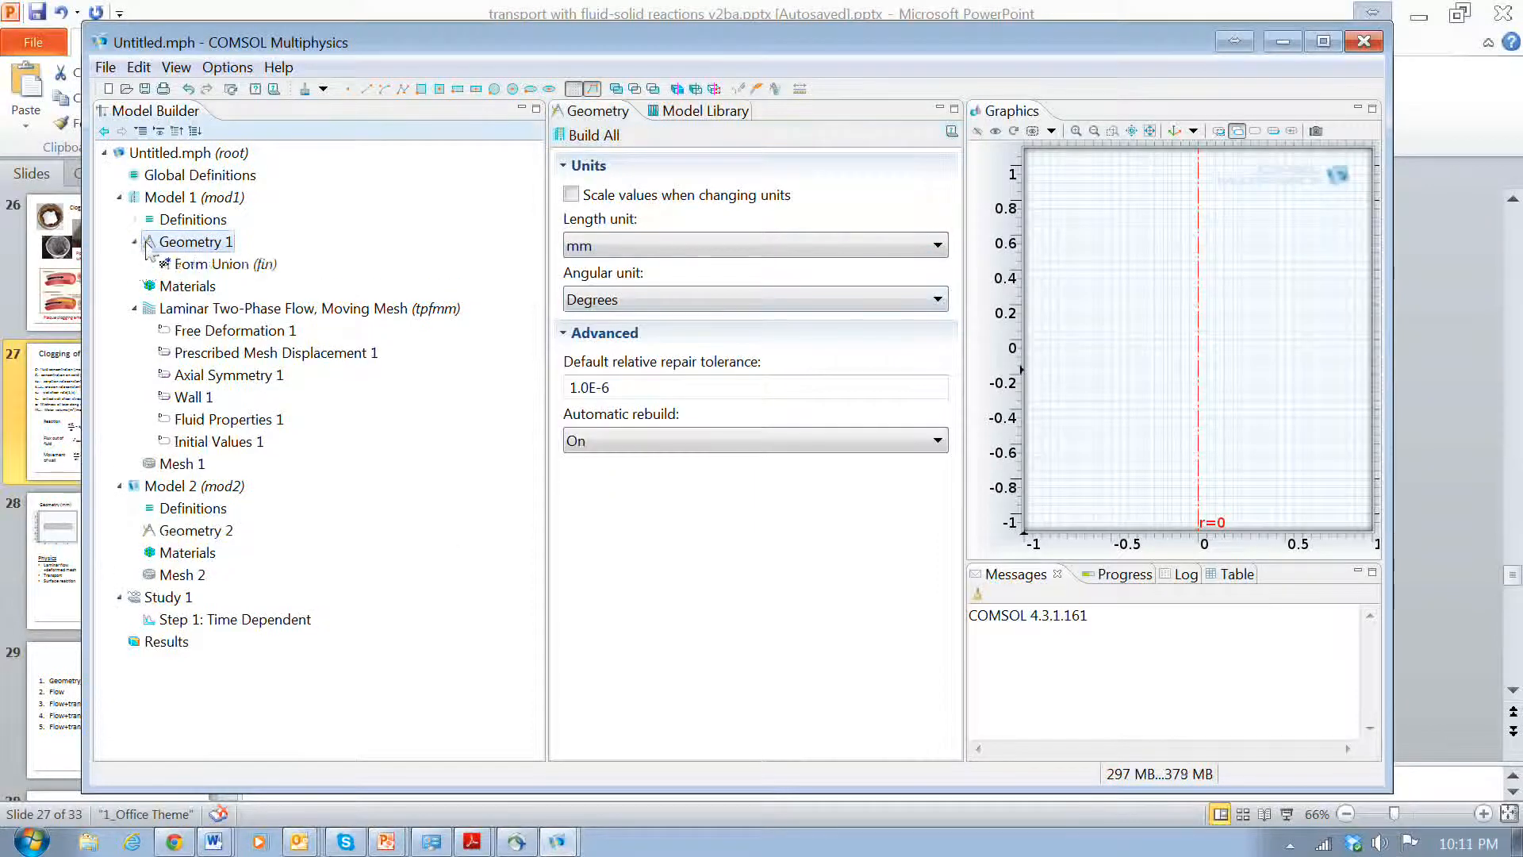
right_click(152, 243)
left_click(218, 354)
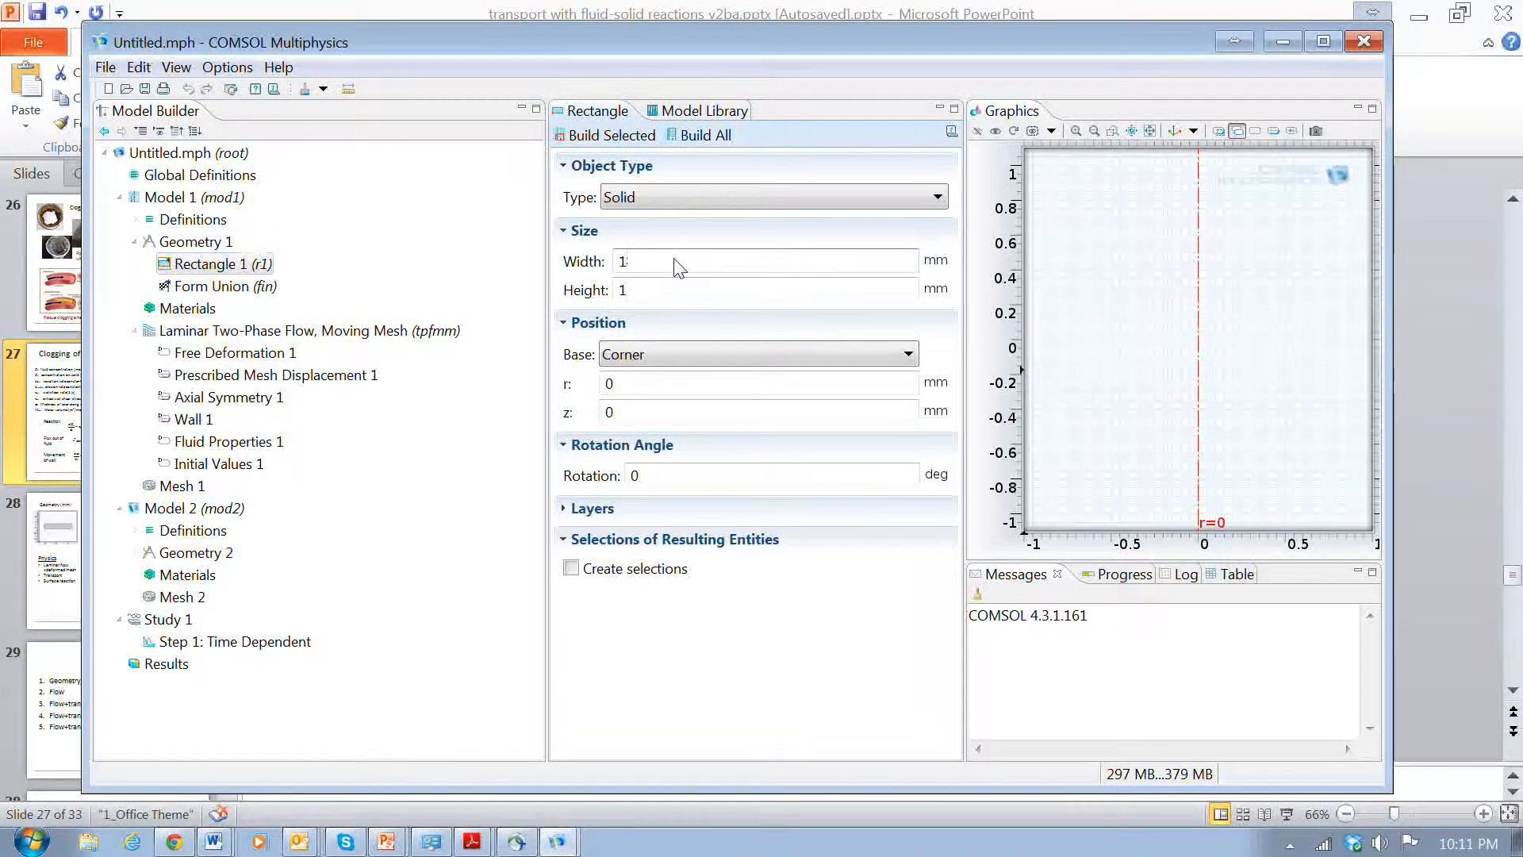
type("0.5")
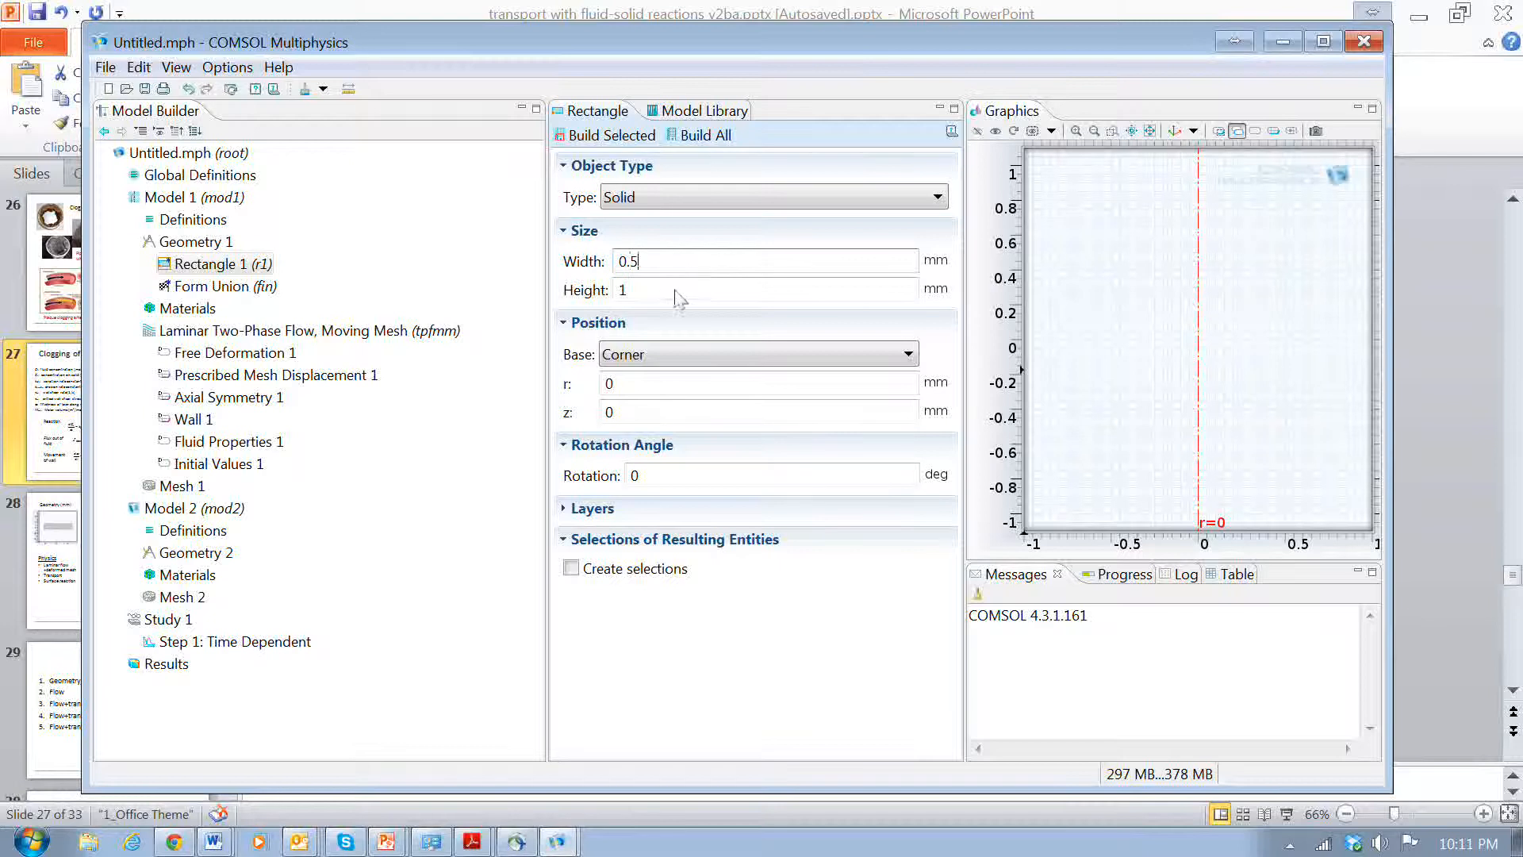
left_click(660, 291)
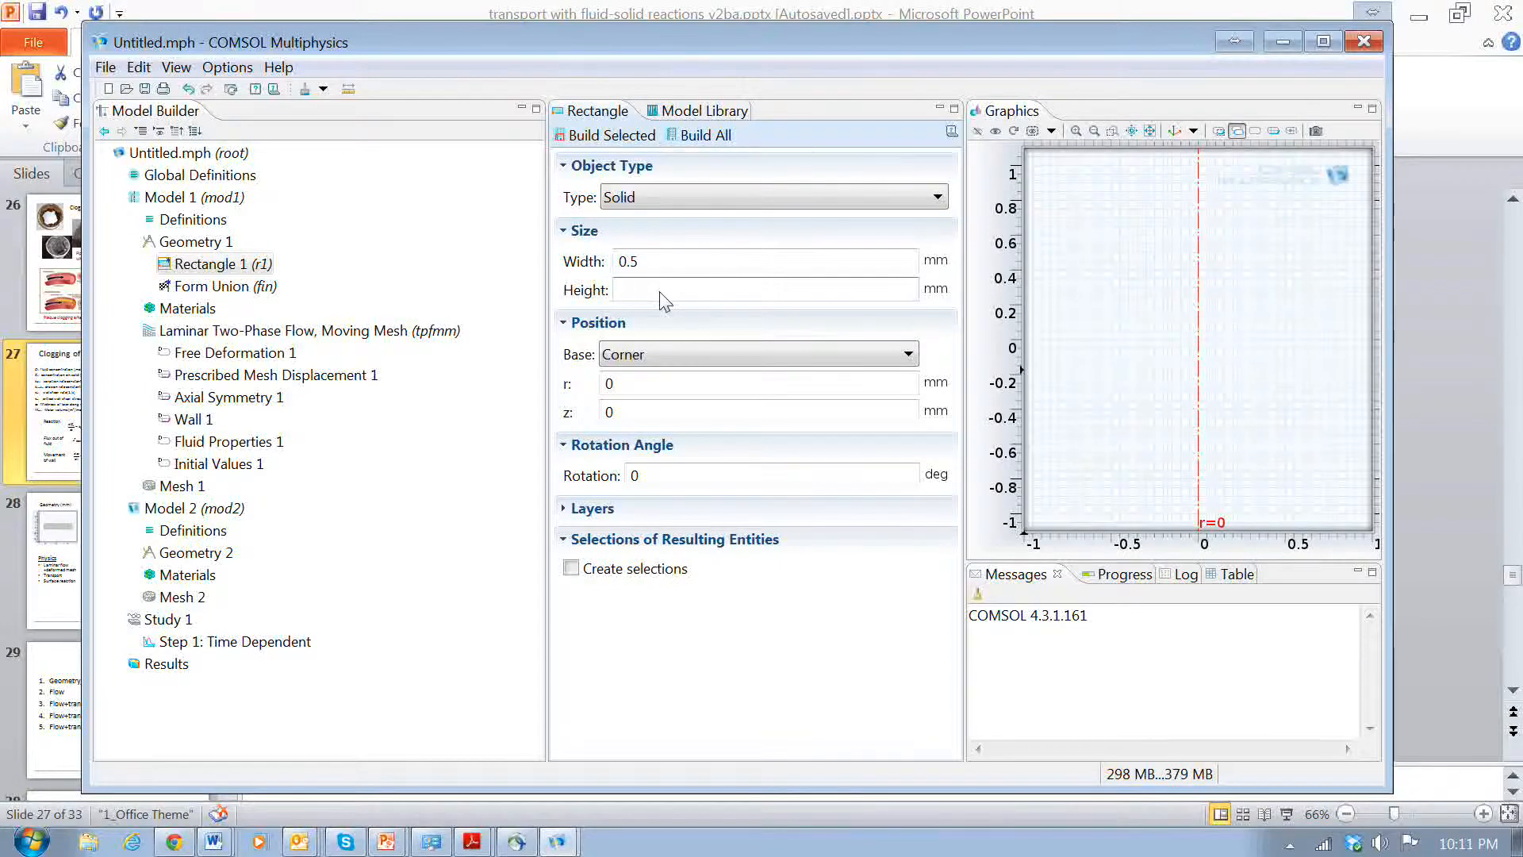
left_click(681, 140)
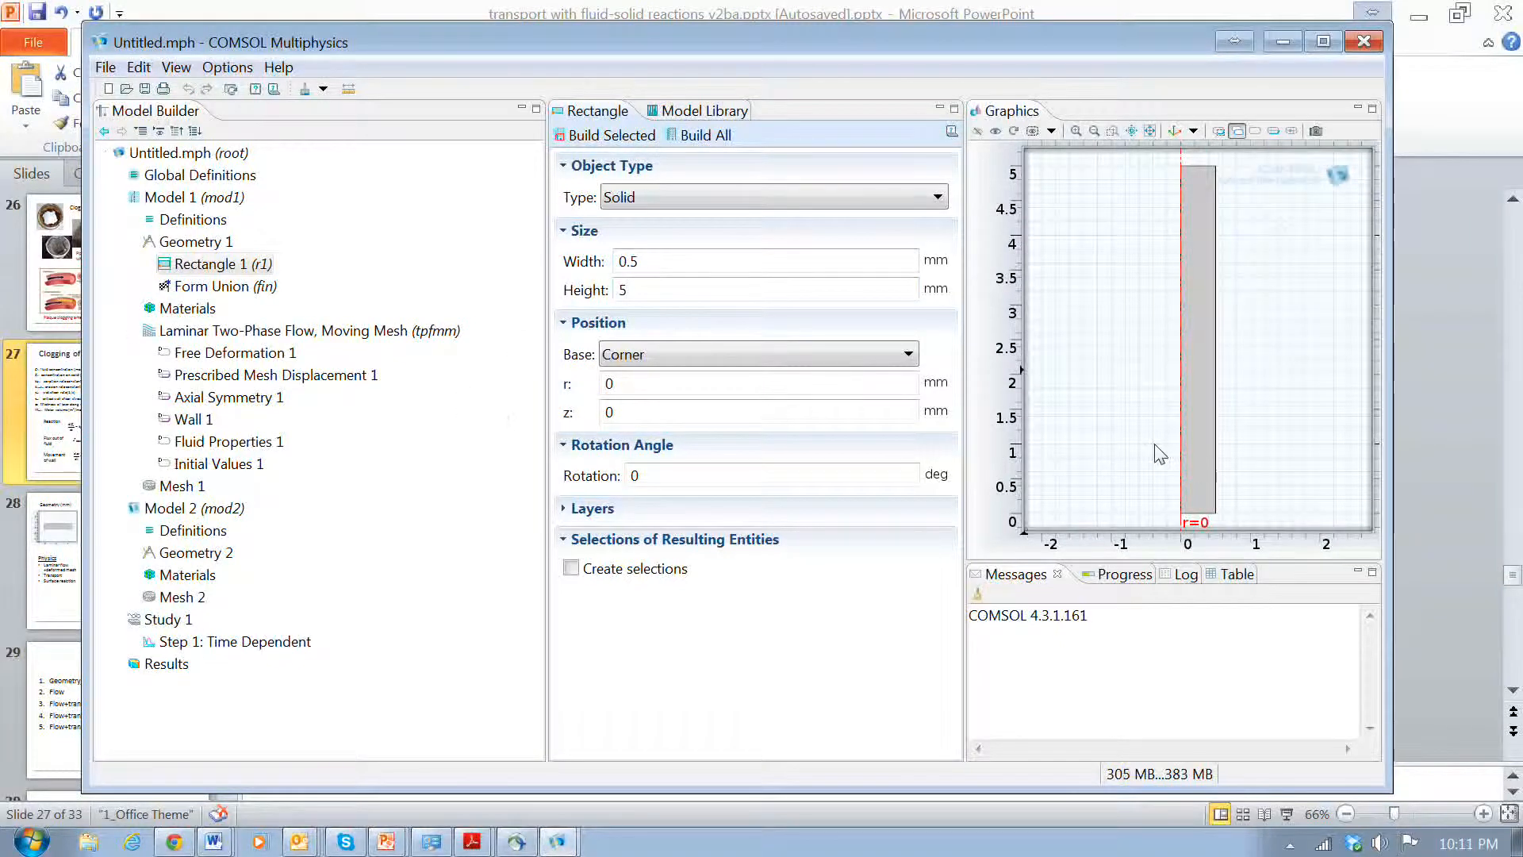
Add Water, liquid from the recent materials to geom1.
left_click(187, 308)
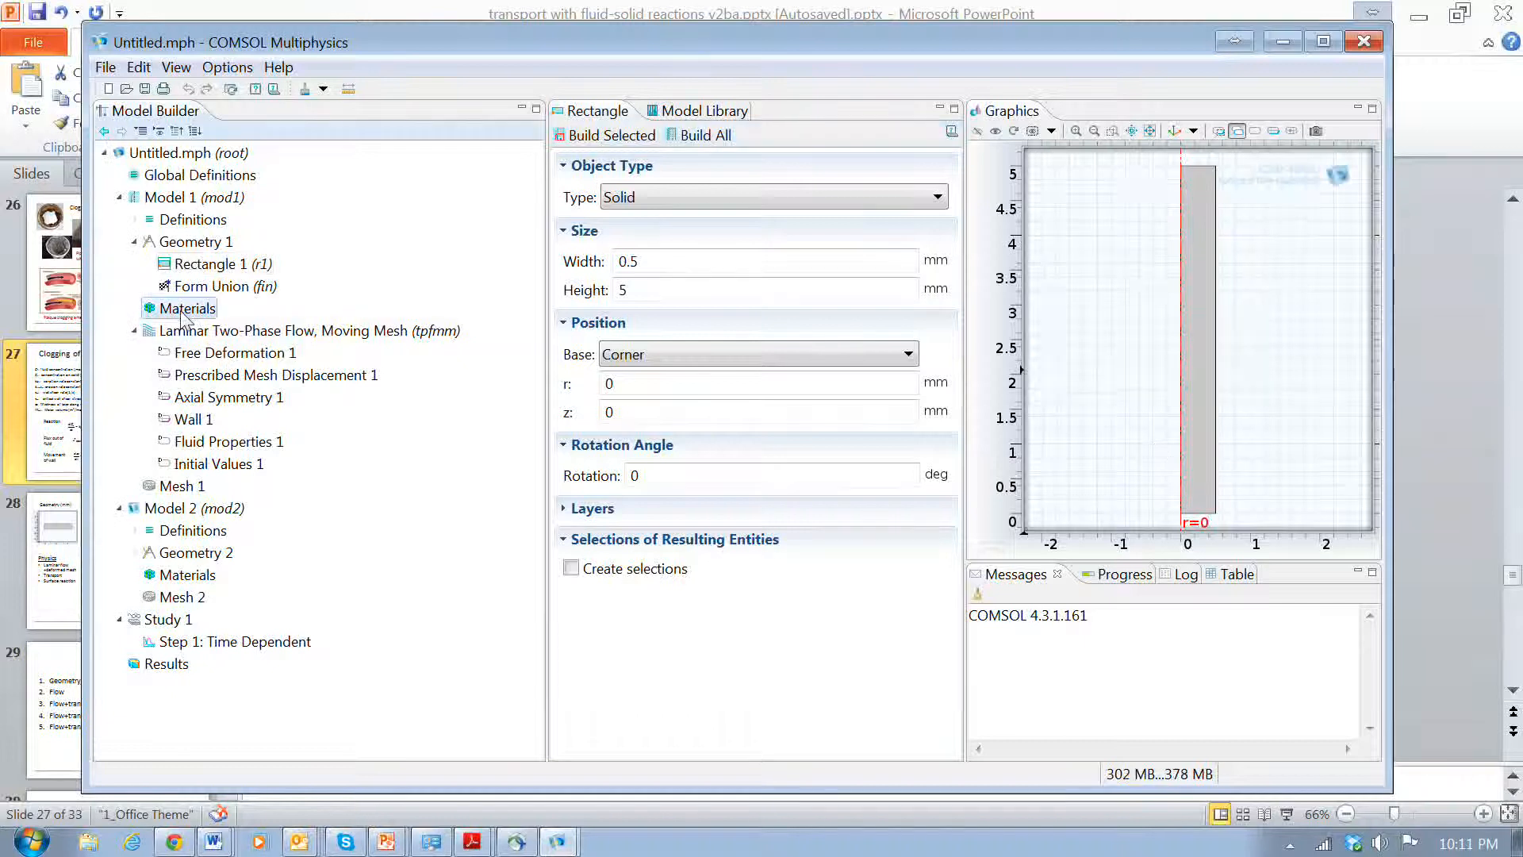
right_click(185, 309)
left_click(228, 348)
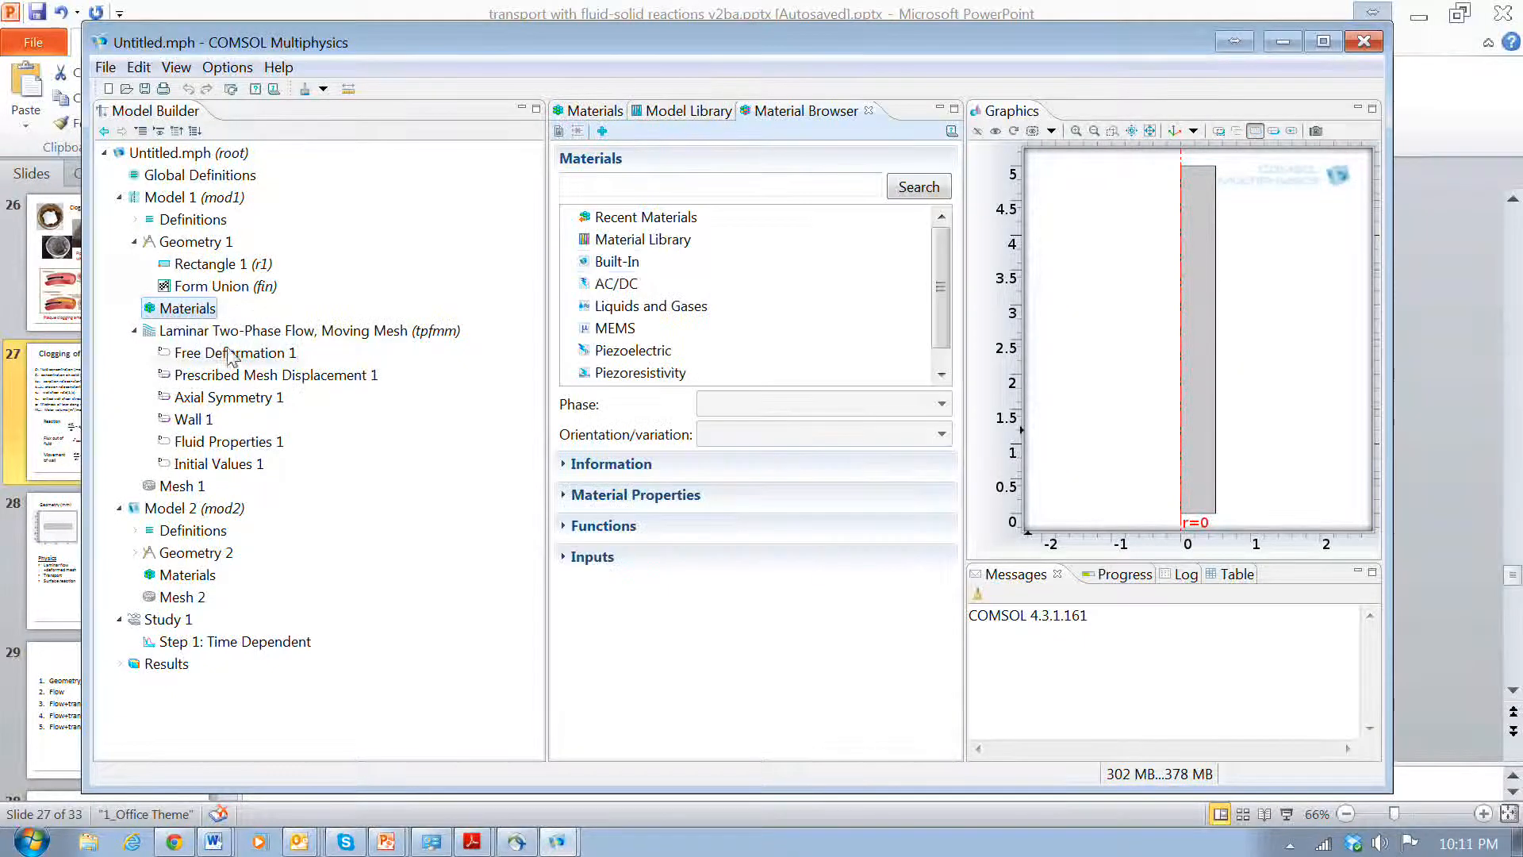
left_click(645, 220)
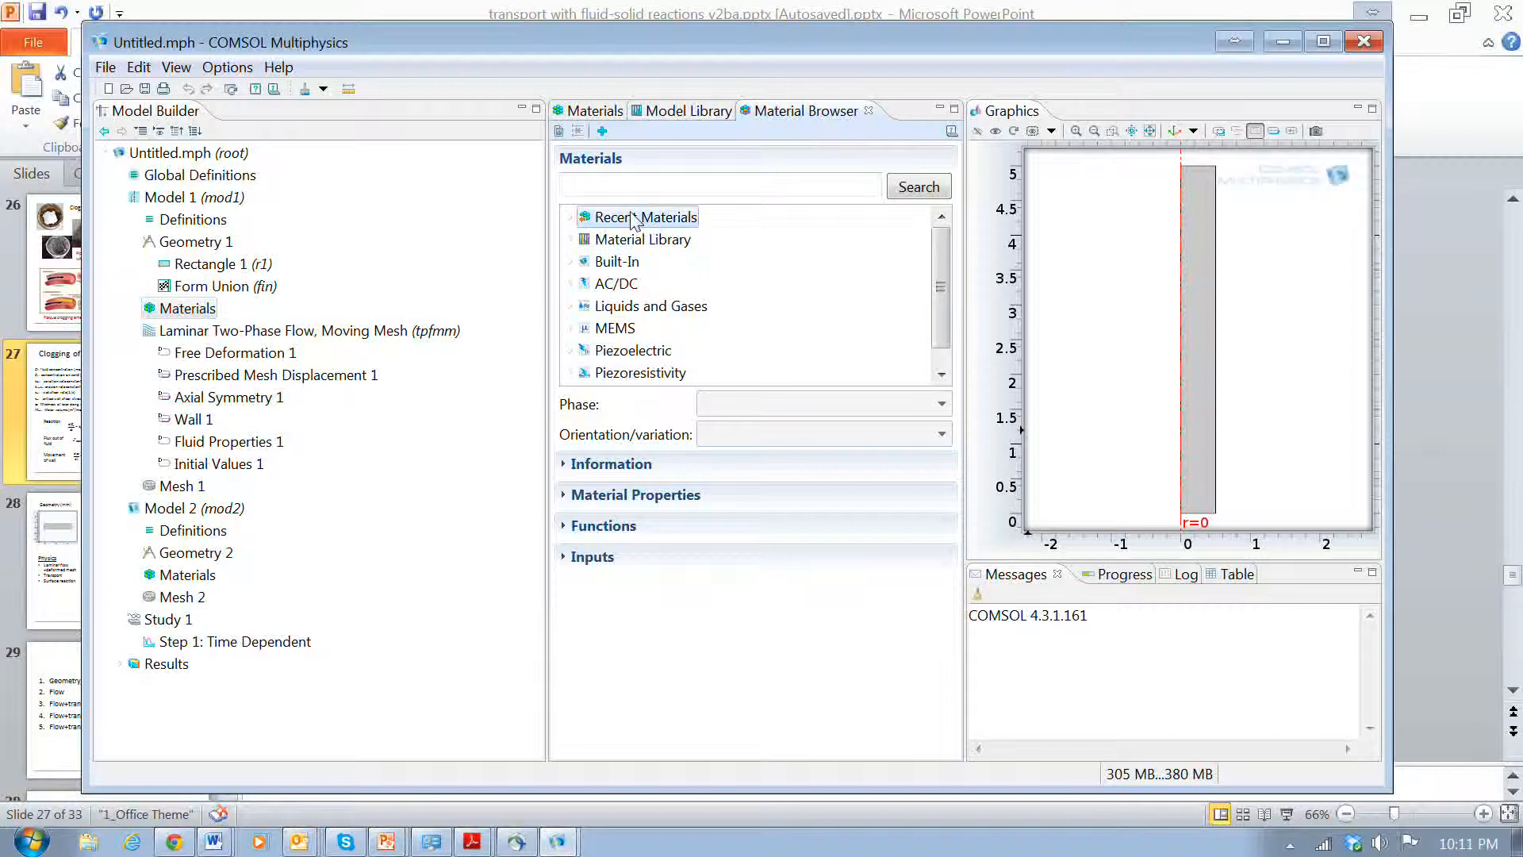
left_click(570, 217)
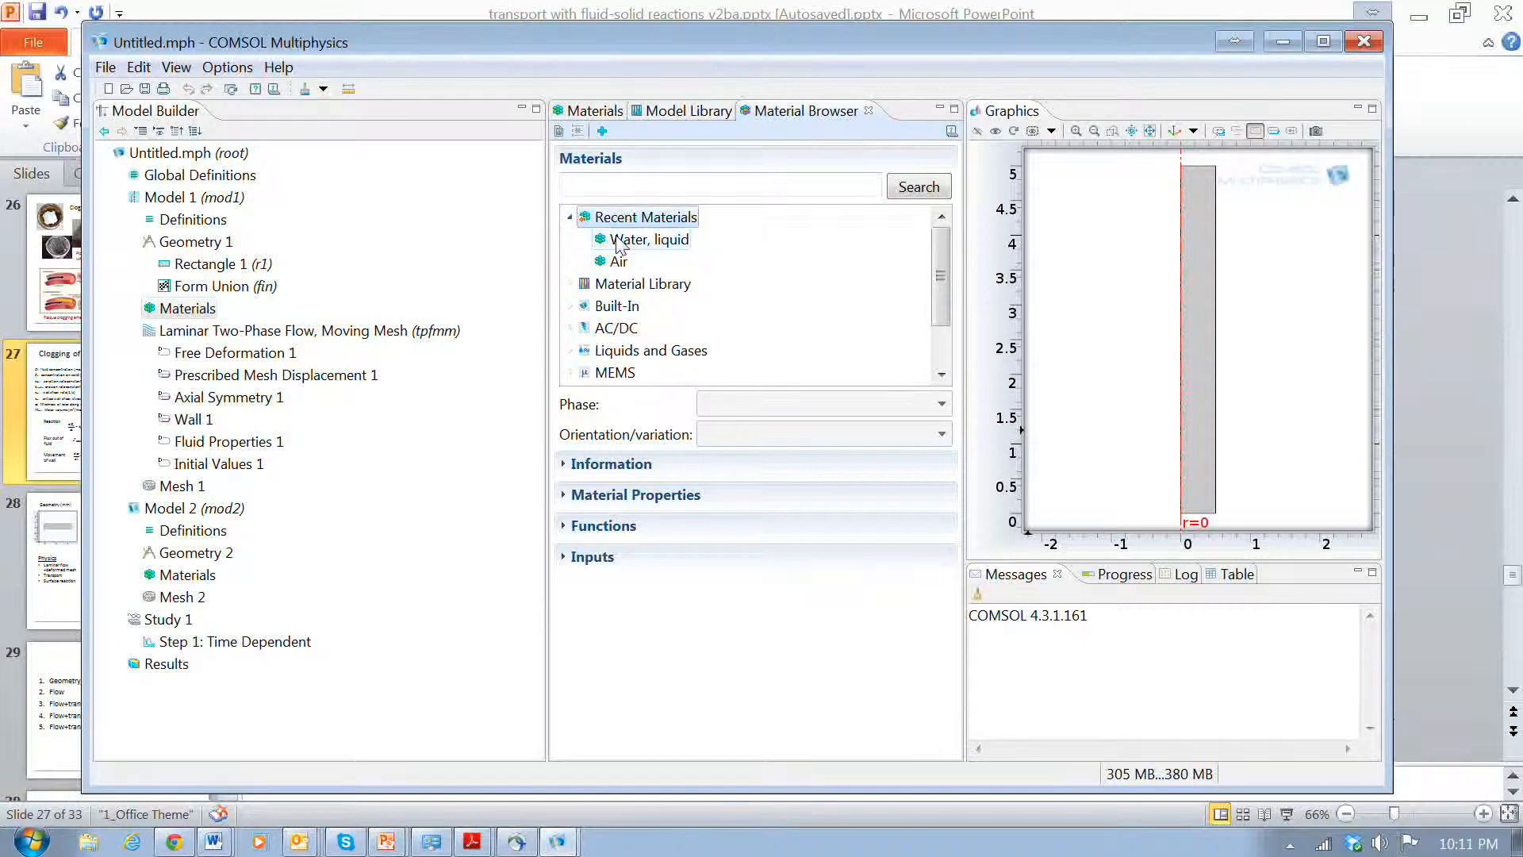
left_click(619, 241)
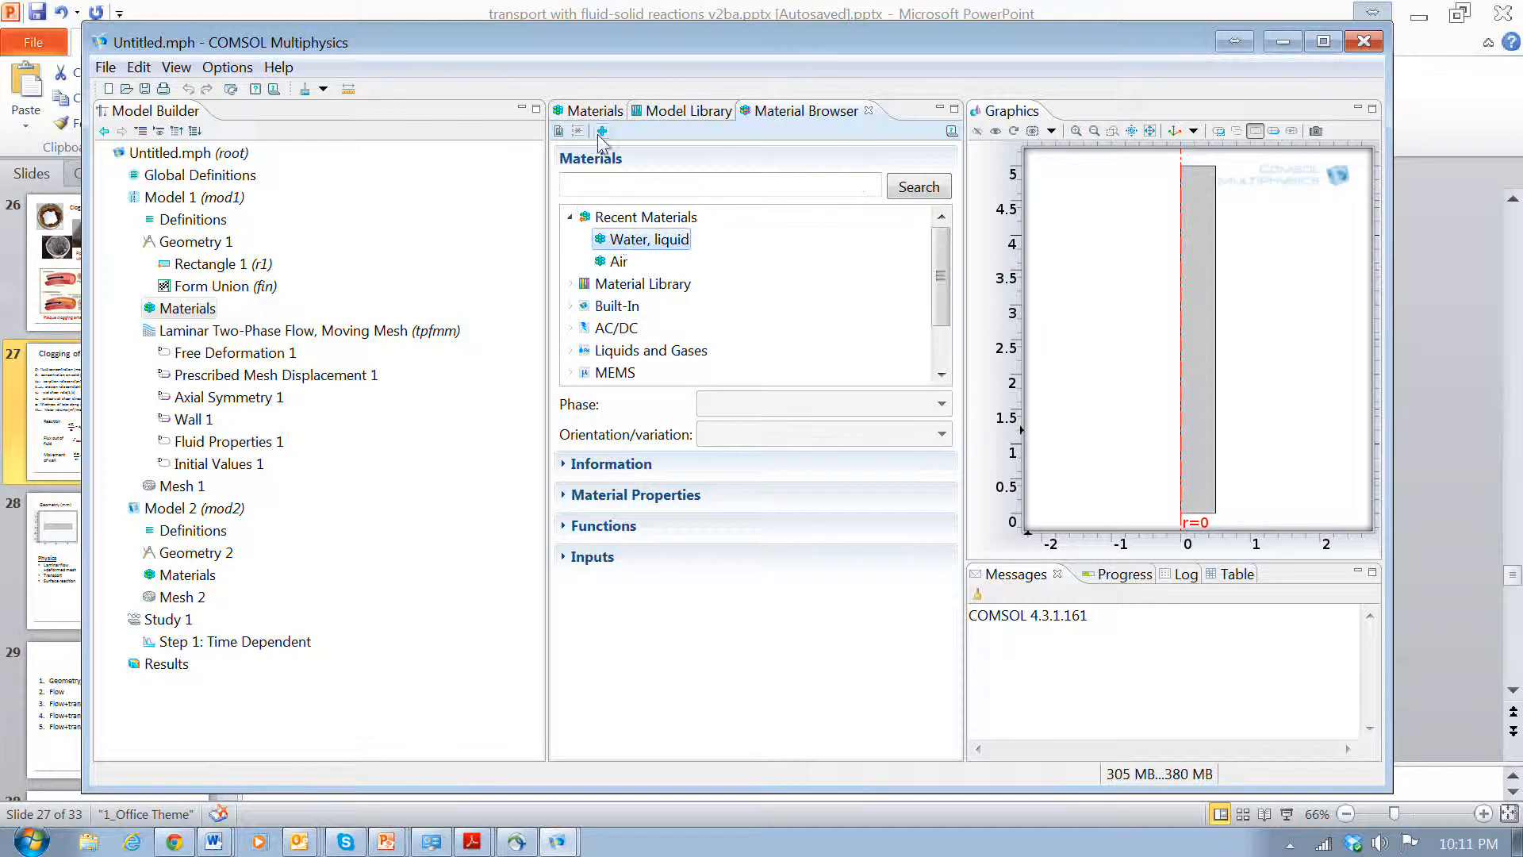
left_click(601, 132)
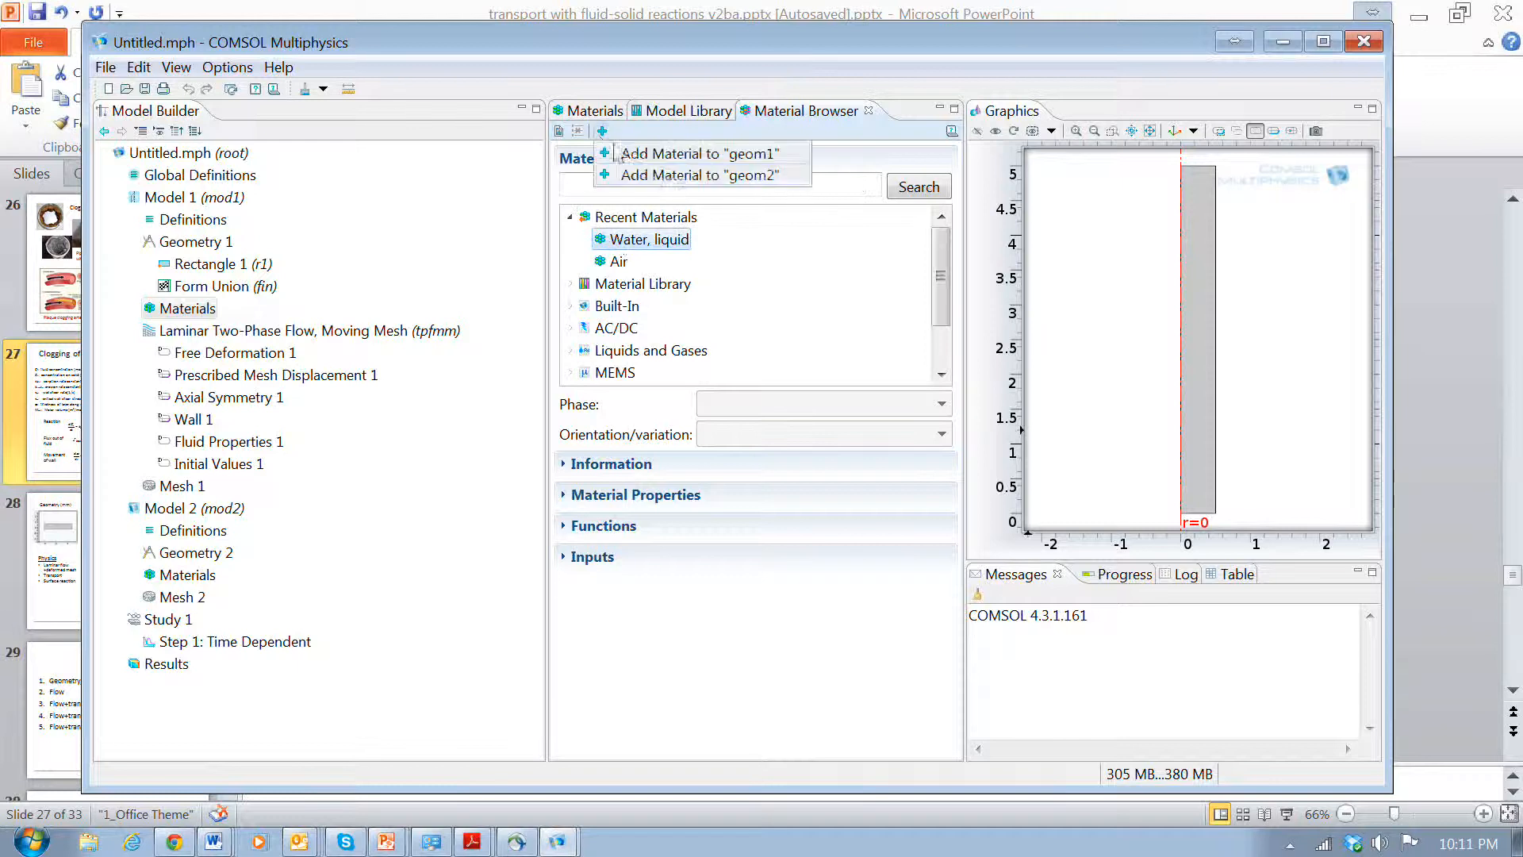
left_click(680, 155)
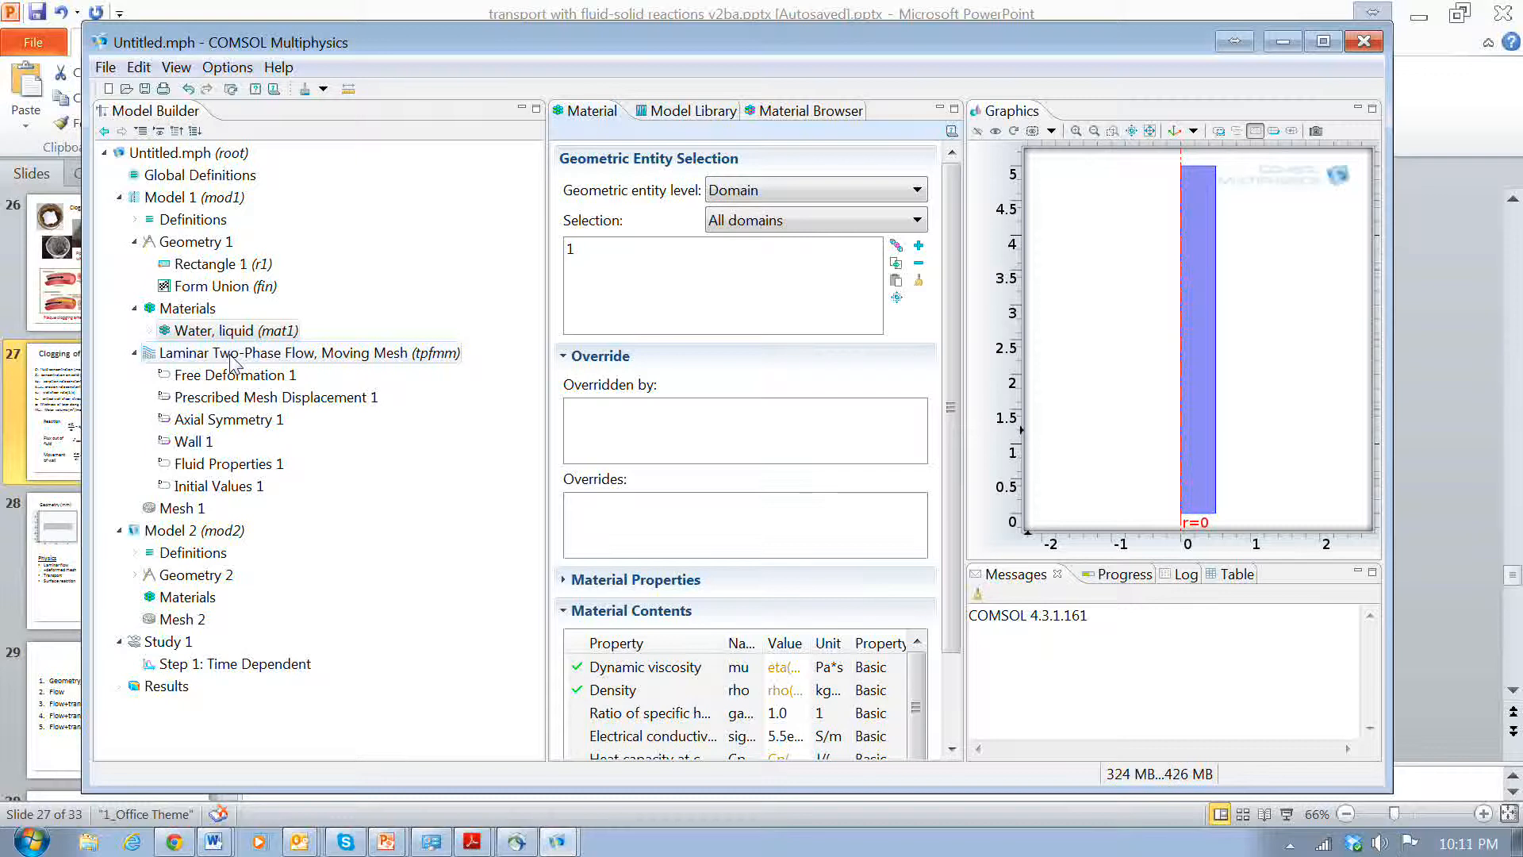
Add an Inlet and an Outlet laminar flow boundary condition to the Laminar Two-Phase Flow, Moving Mesh physics.
left_click(231, 353)
right_click(231, 353)
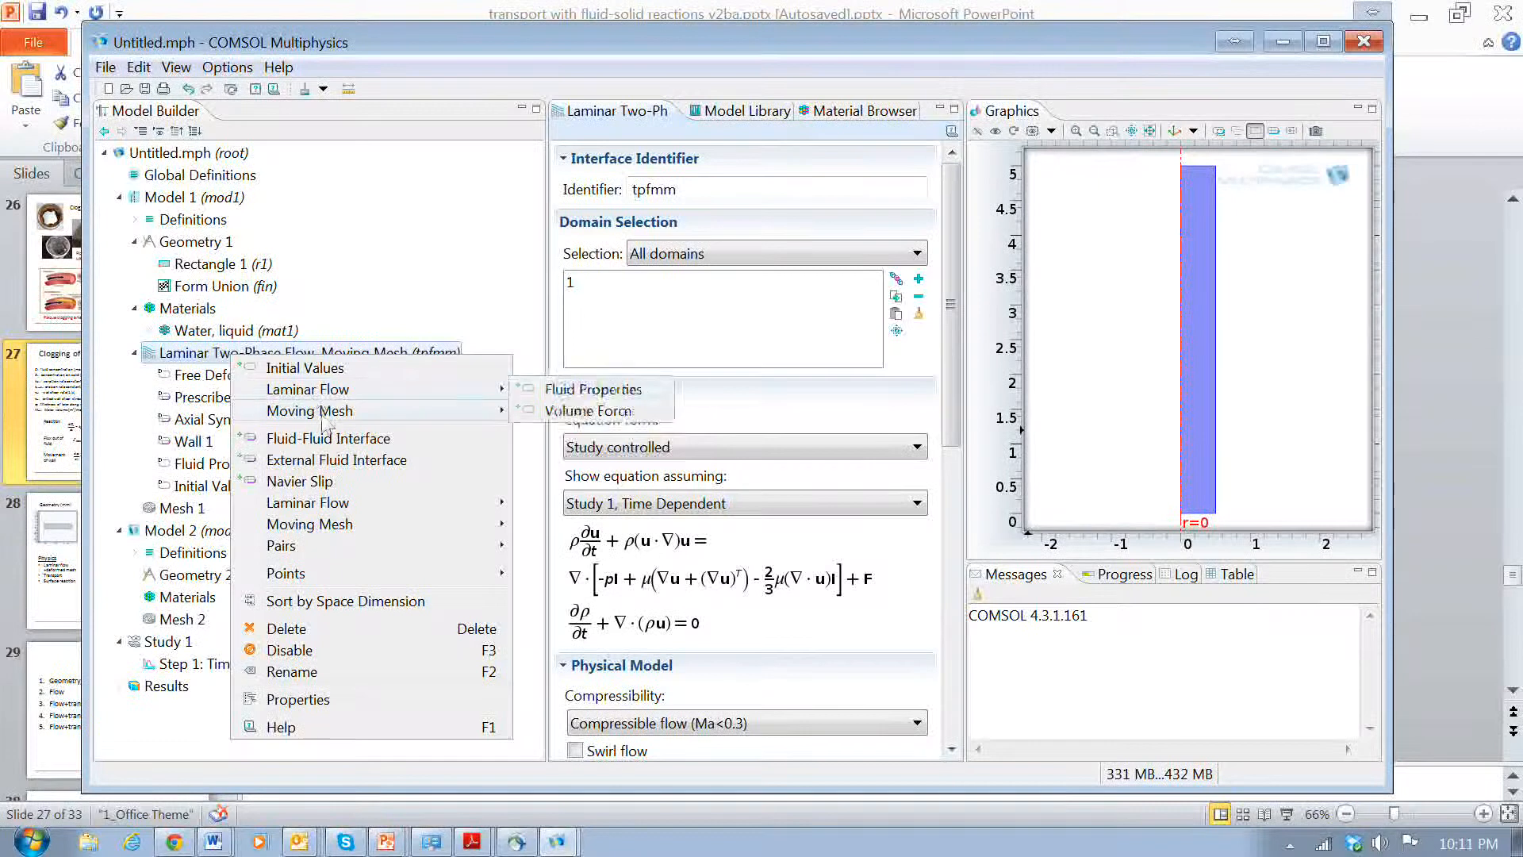
mouse_move(323, 418)
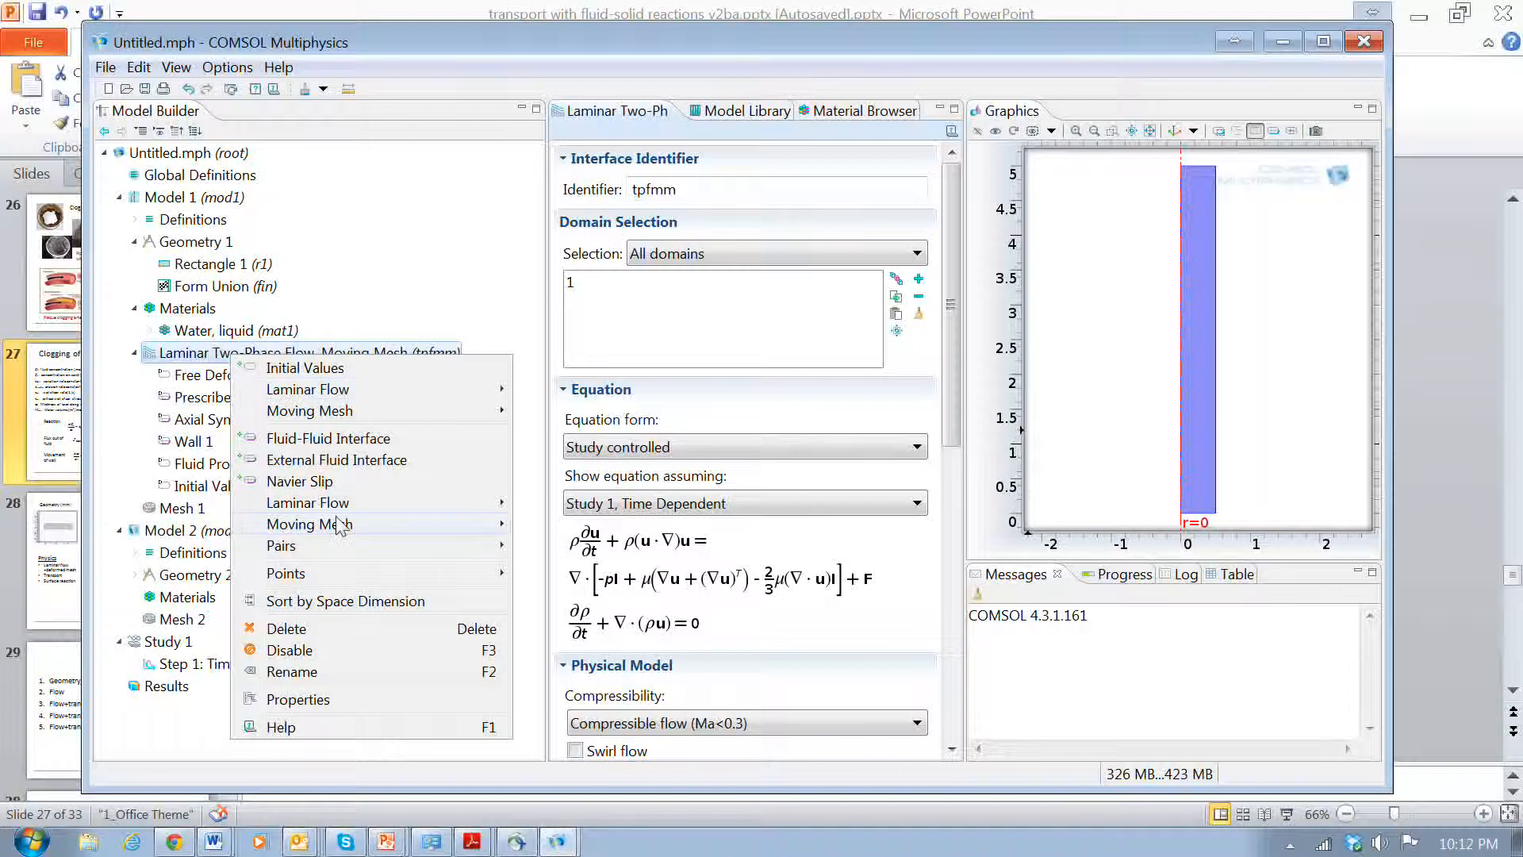
mouse_move(349, 508)
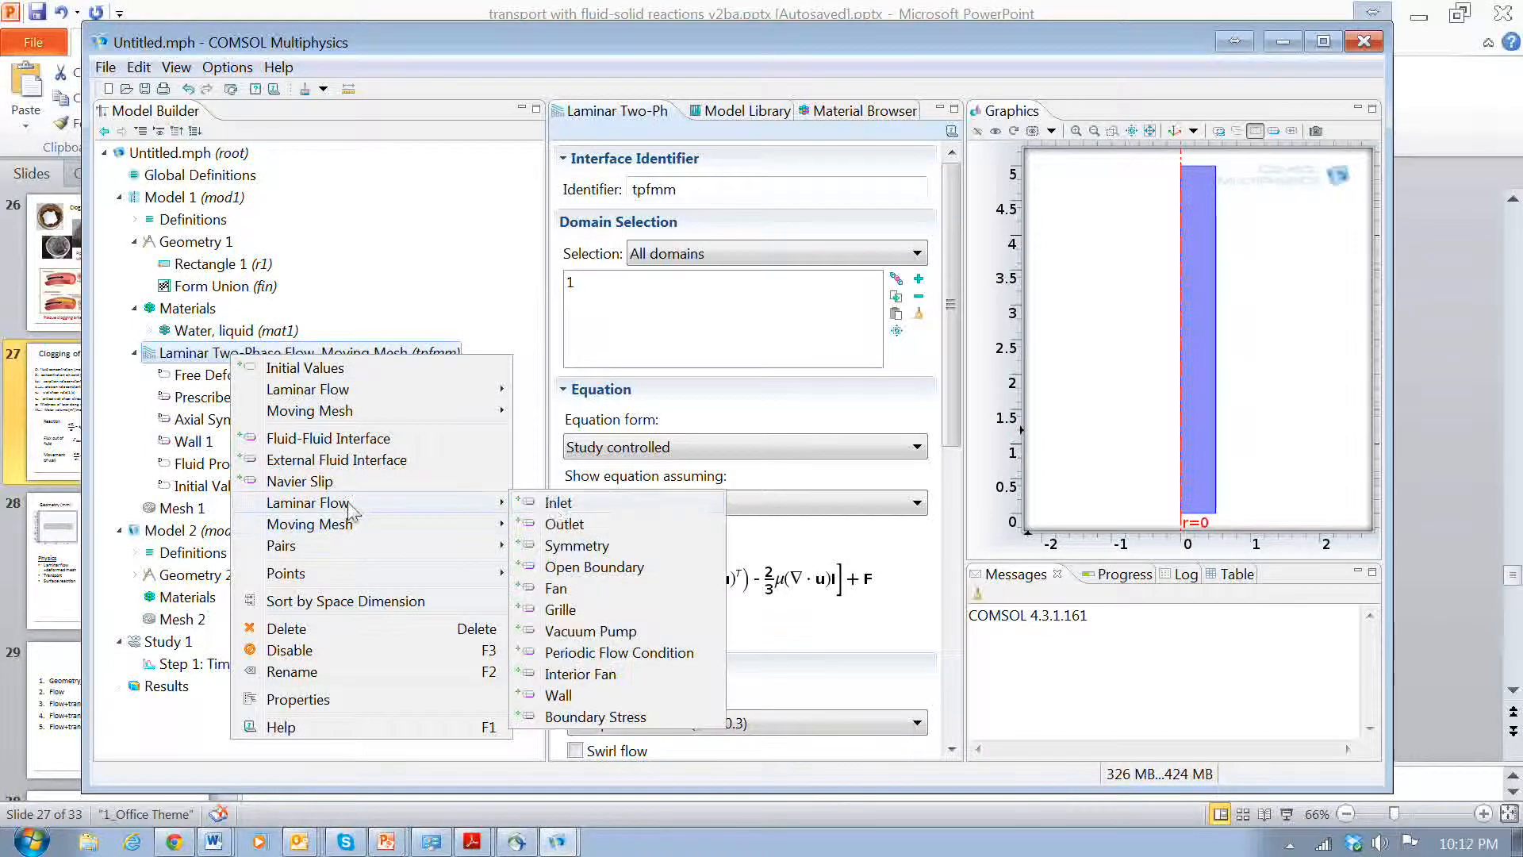
left_click(553, 503)
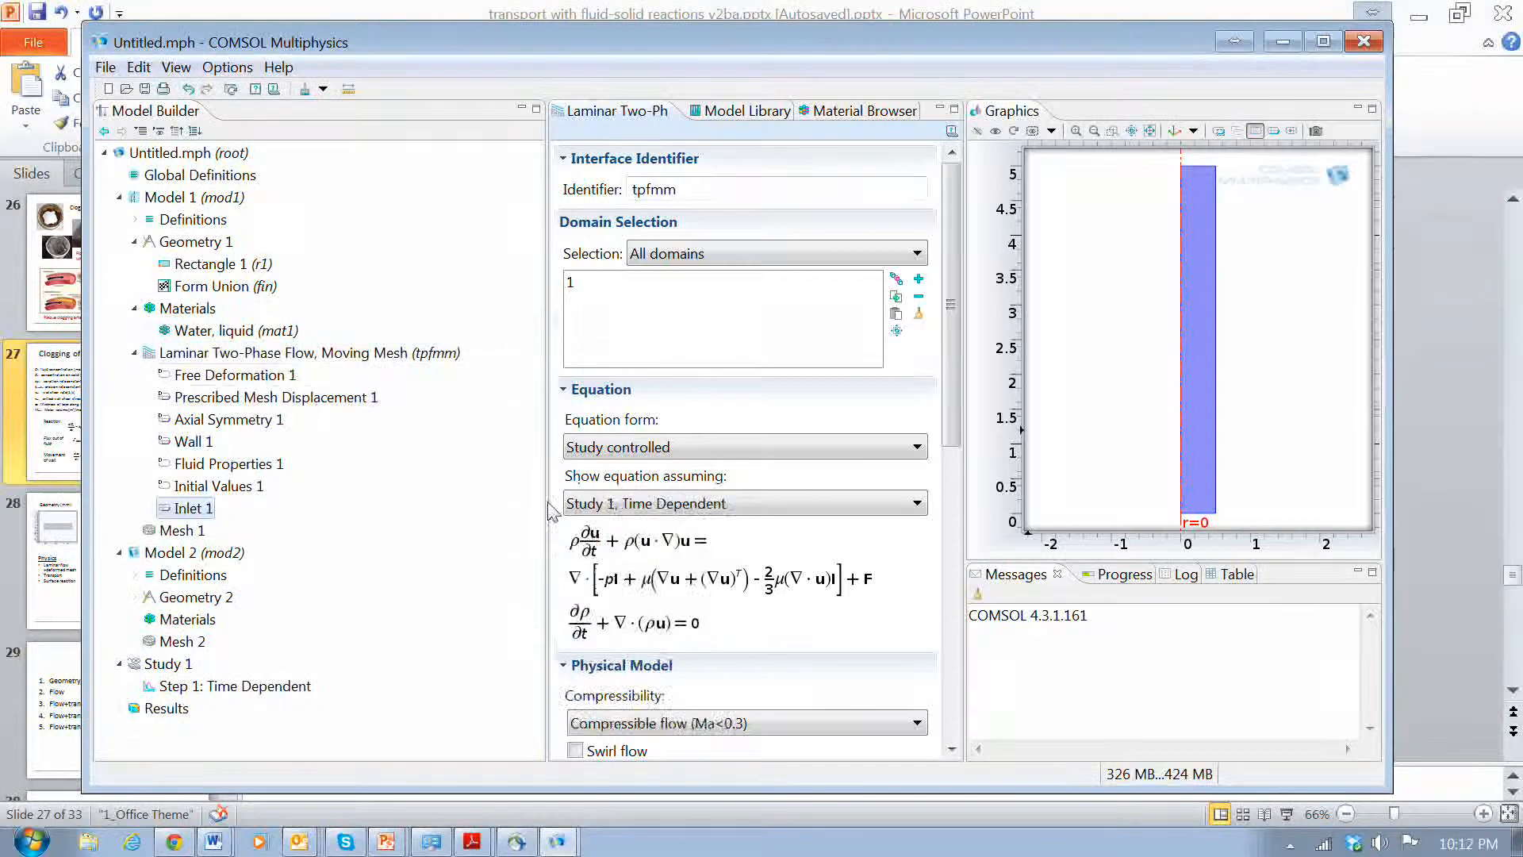
right_click(279, 361)
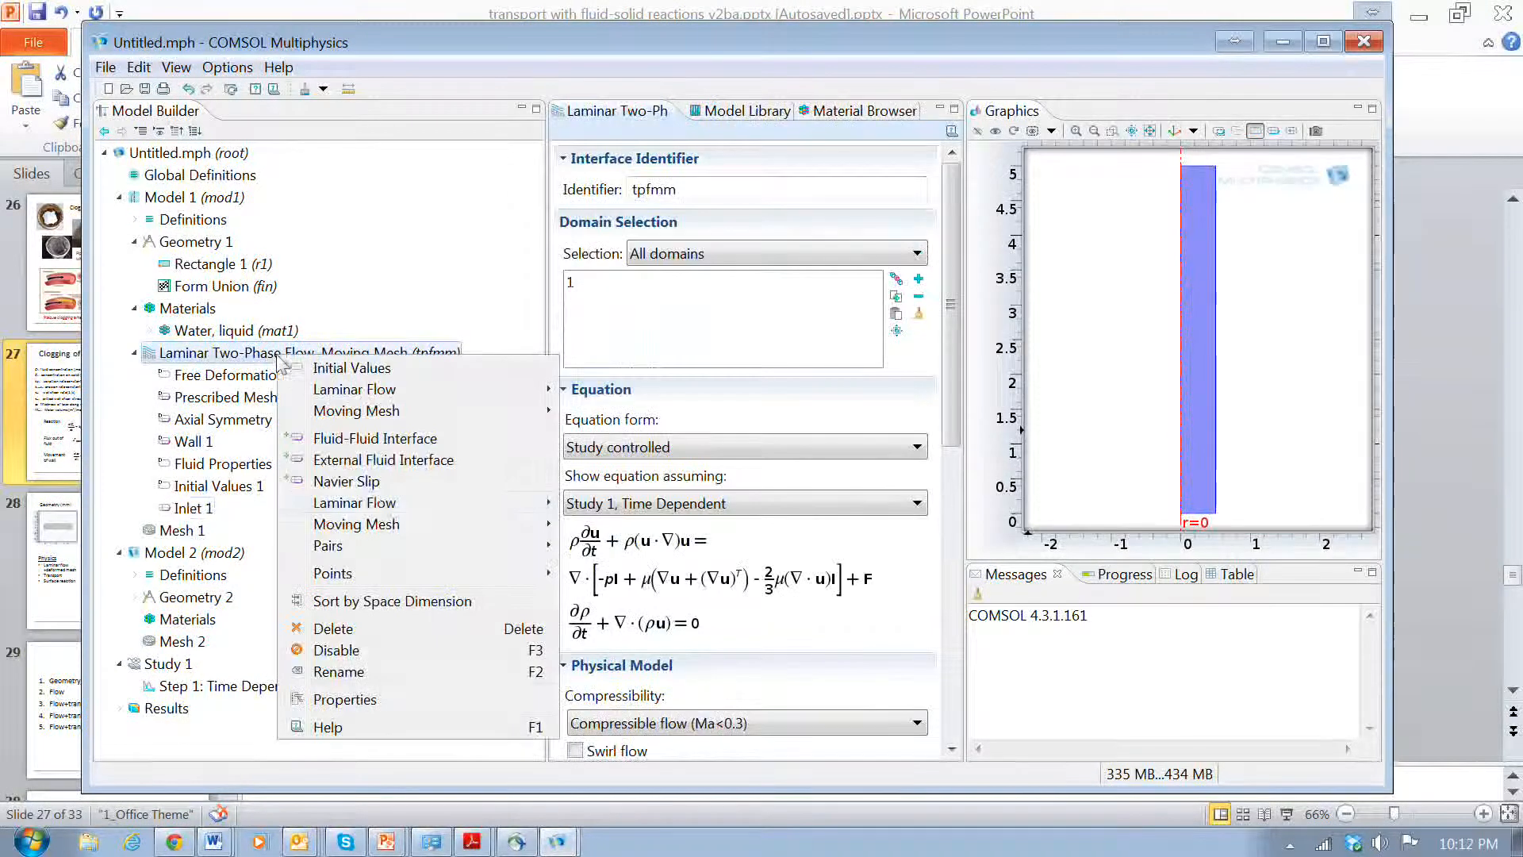
mouse_move(383, 506)
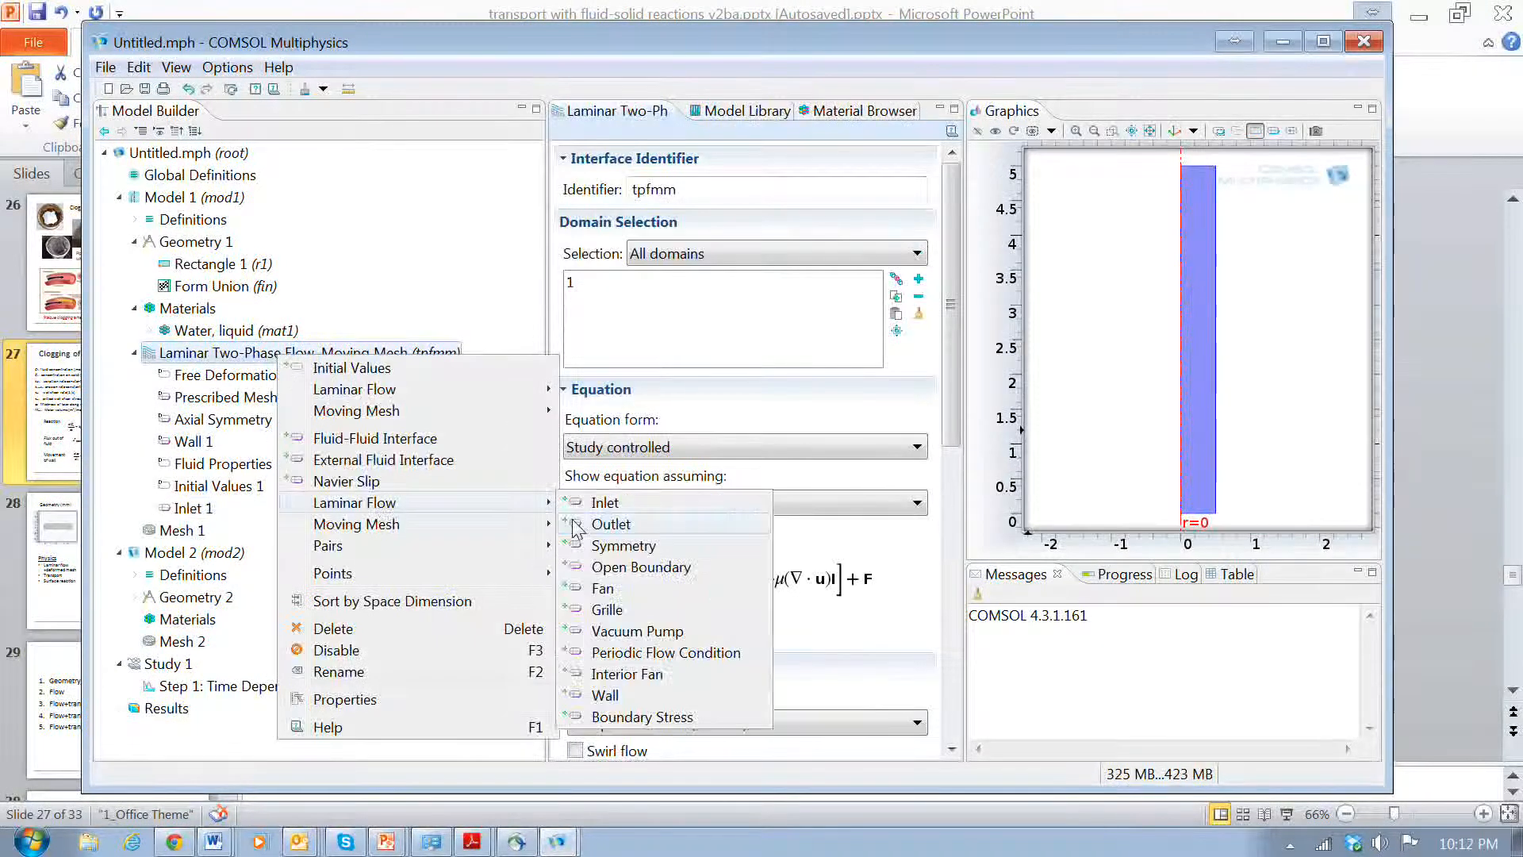
left_click(608, 525)
Add a Navier Slip condition to the two-phase flow physics and assign it to the rectangle's outer vertical wall, boundary 4.
left_click(255, 359)
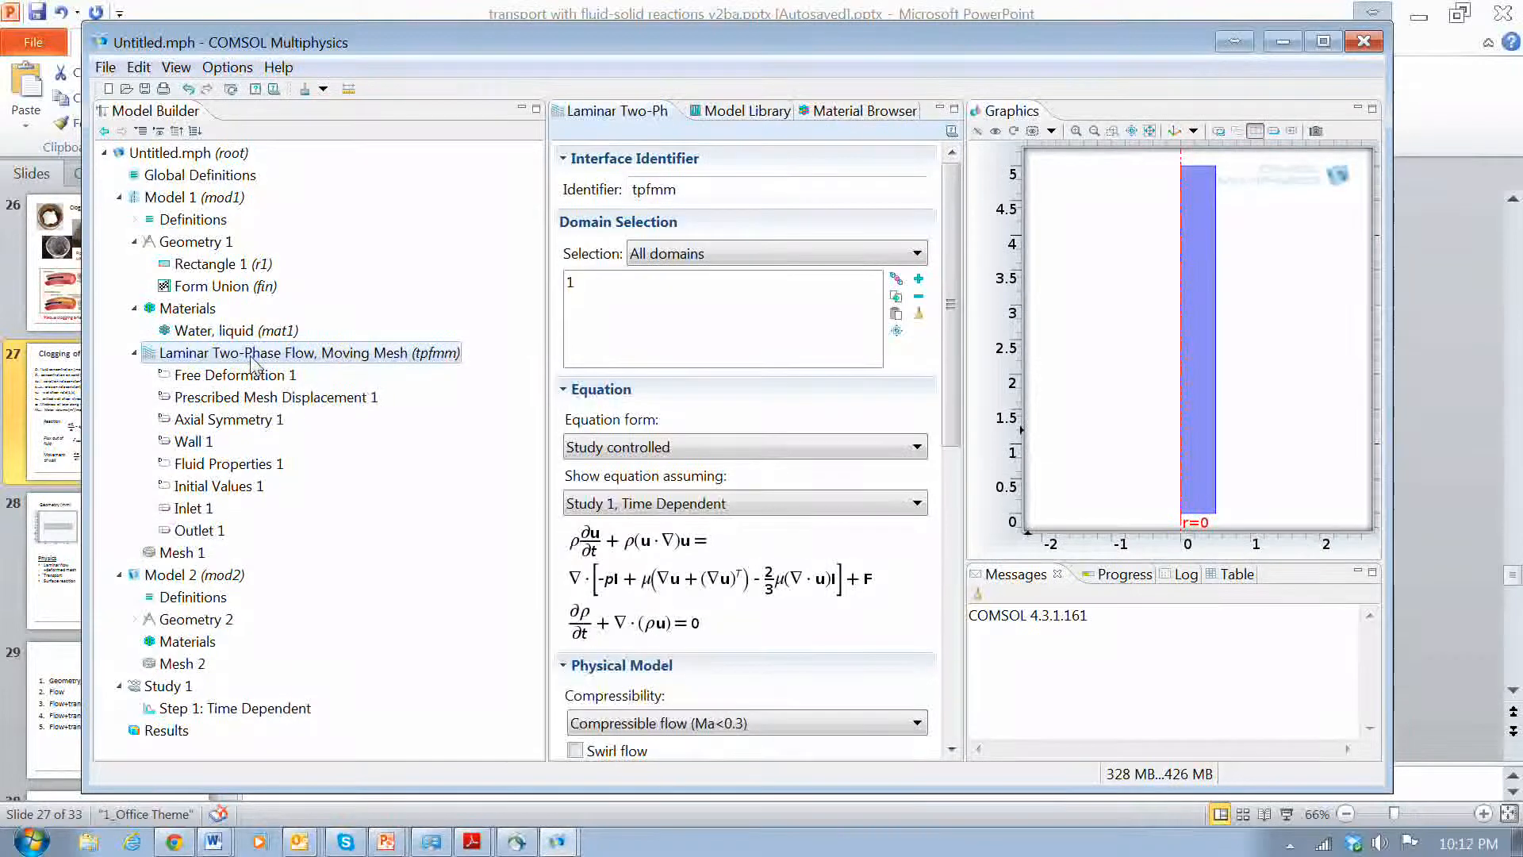
right_click(254, 362)
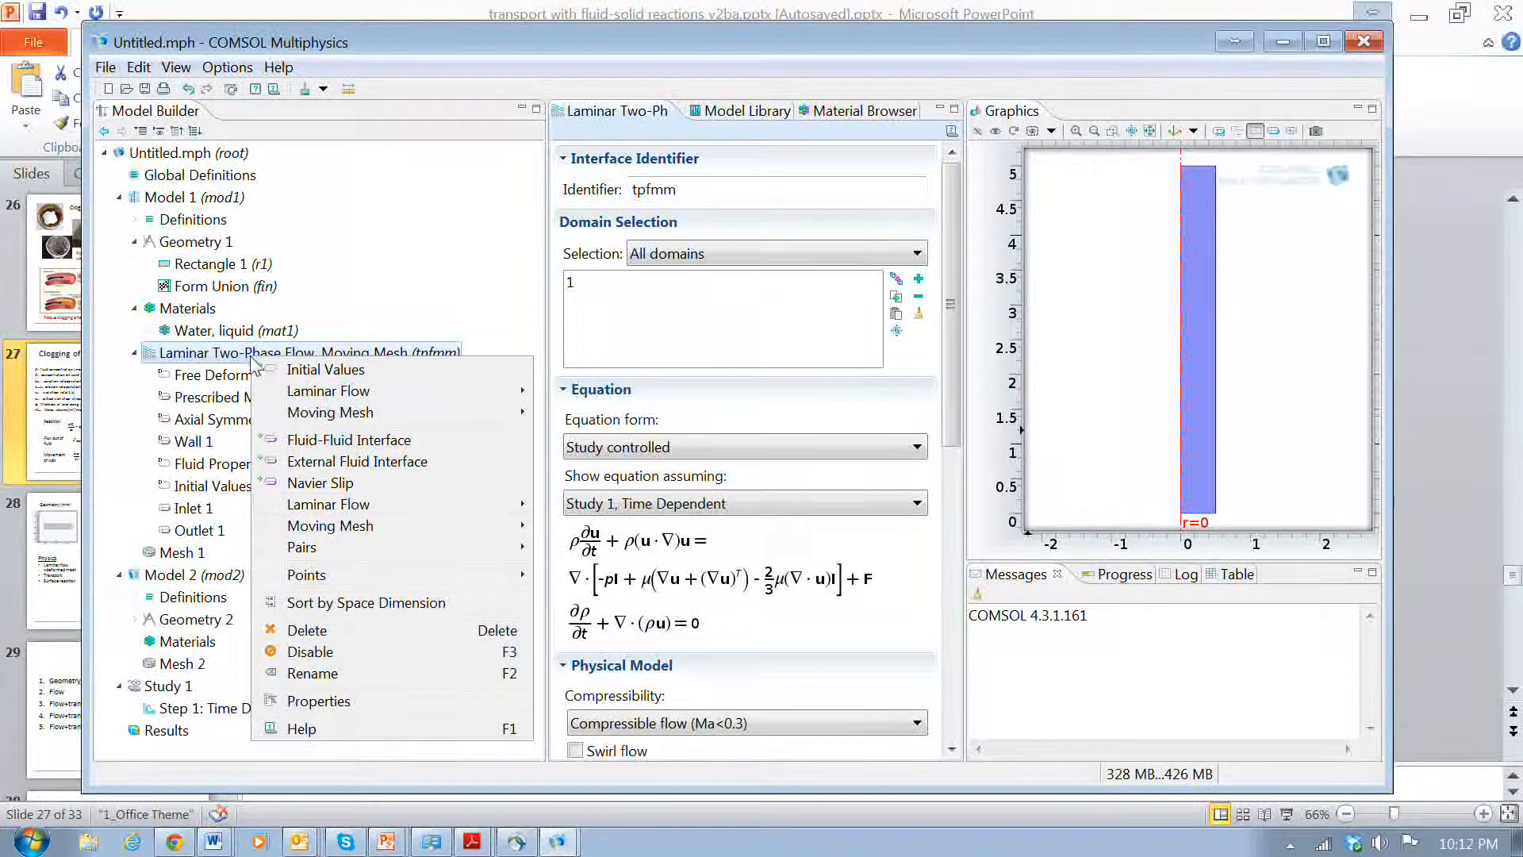
left_click(344, 483)
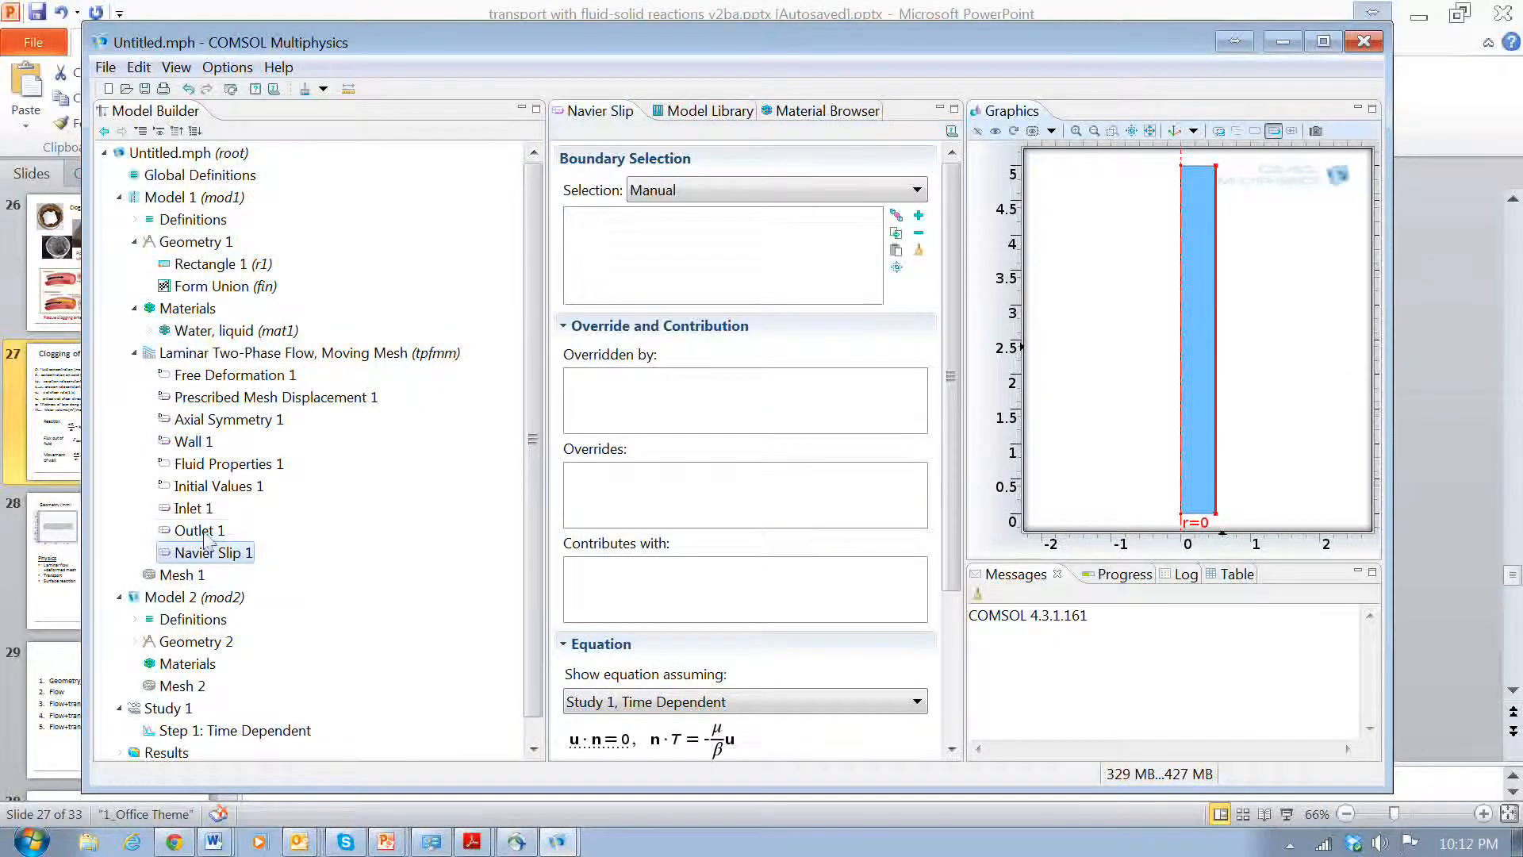
left_click(918, 217)
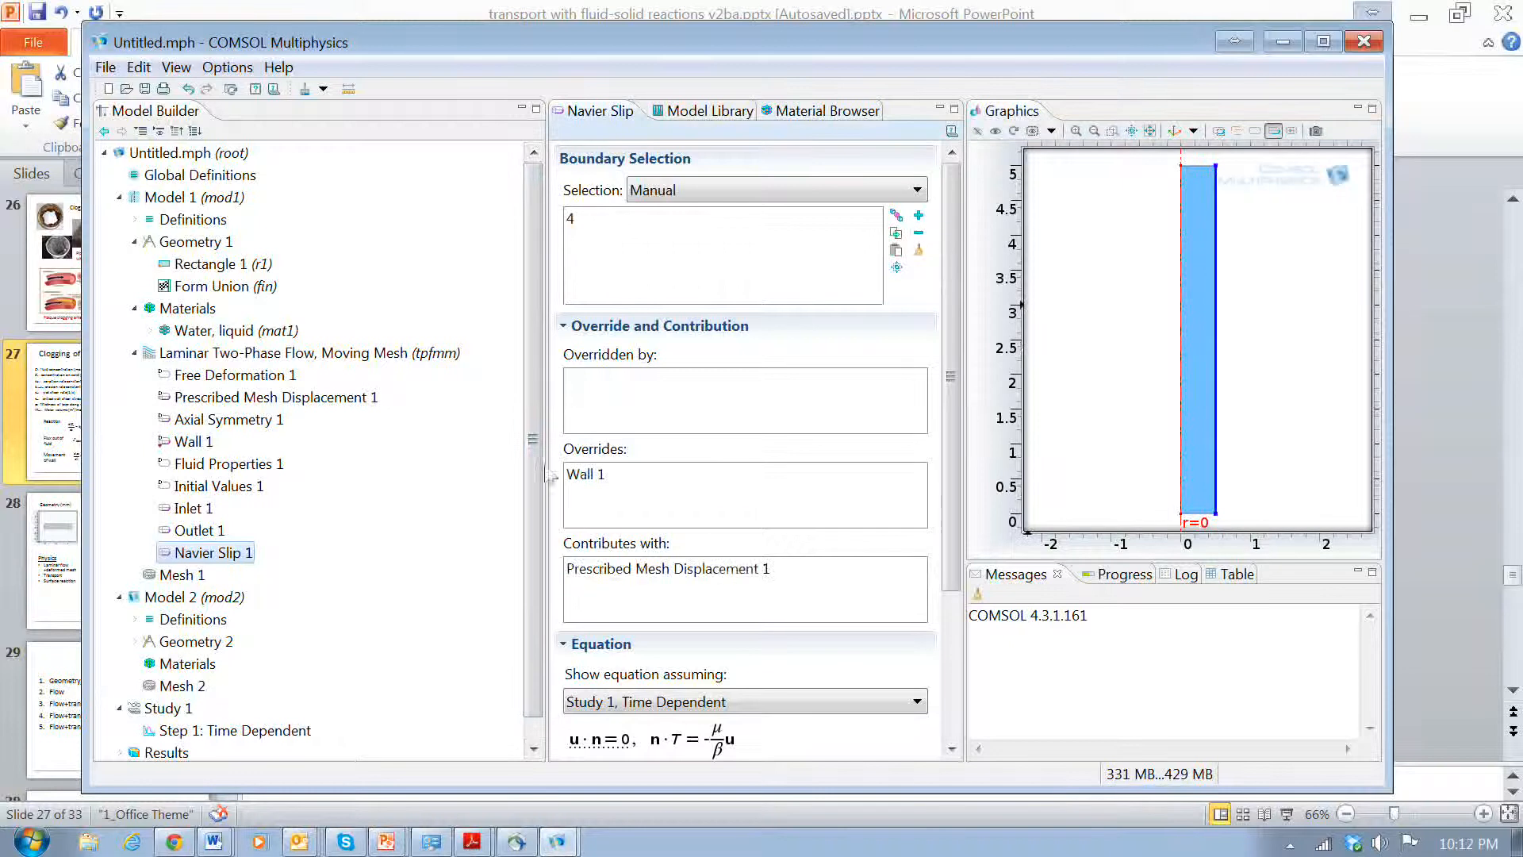
Assign the rectangle's bottom edge, boundary 2, to the Inlet condition.
left_click(191, 509)
left_click(1202, 514)
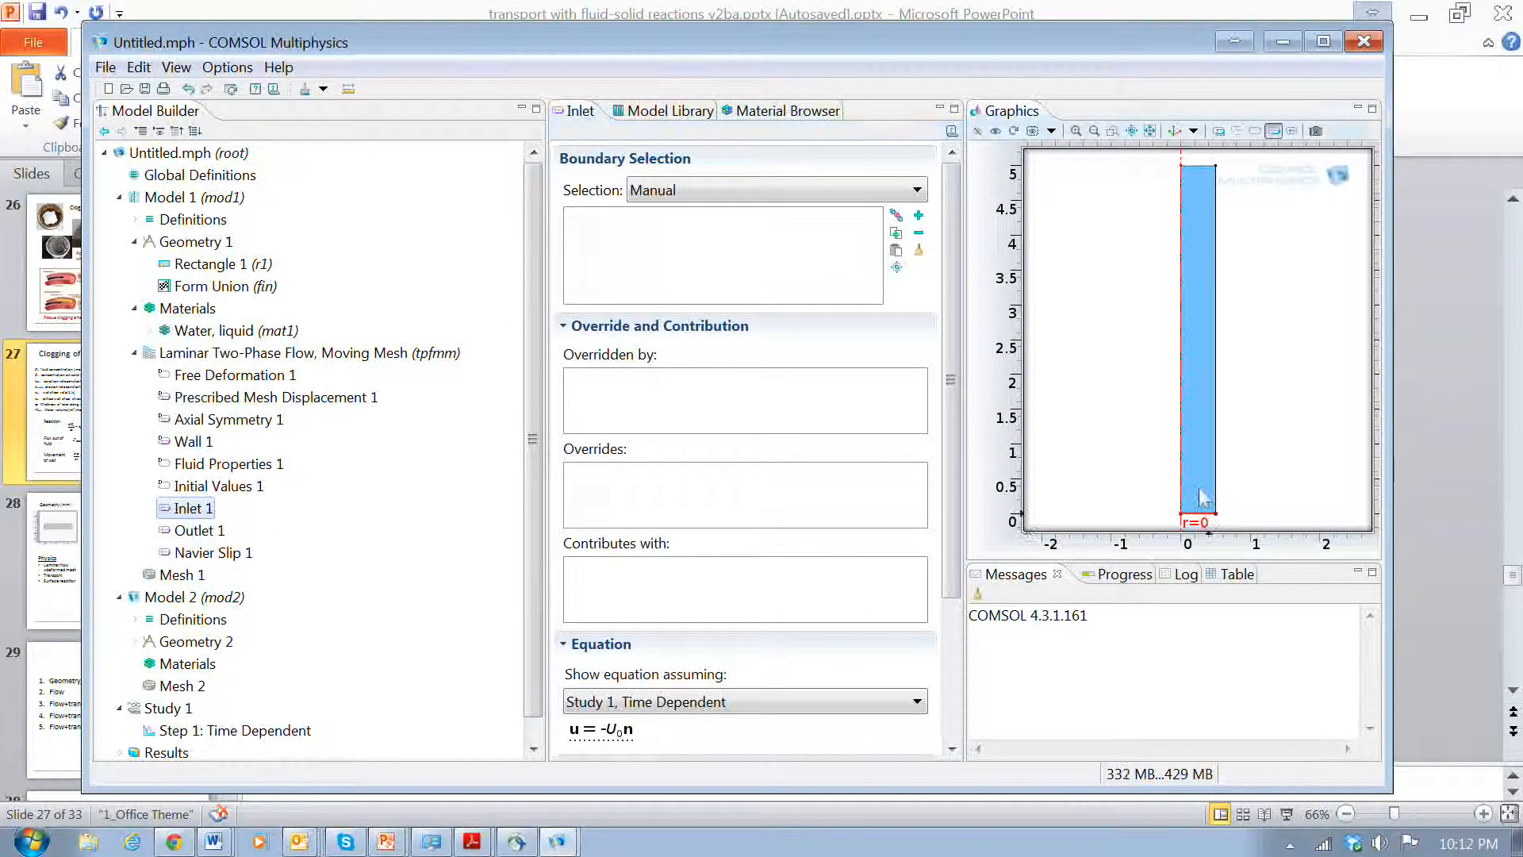
left_click(919, 217)
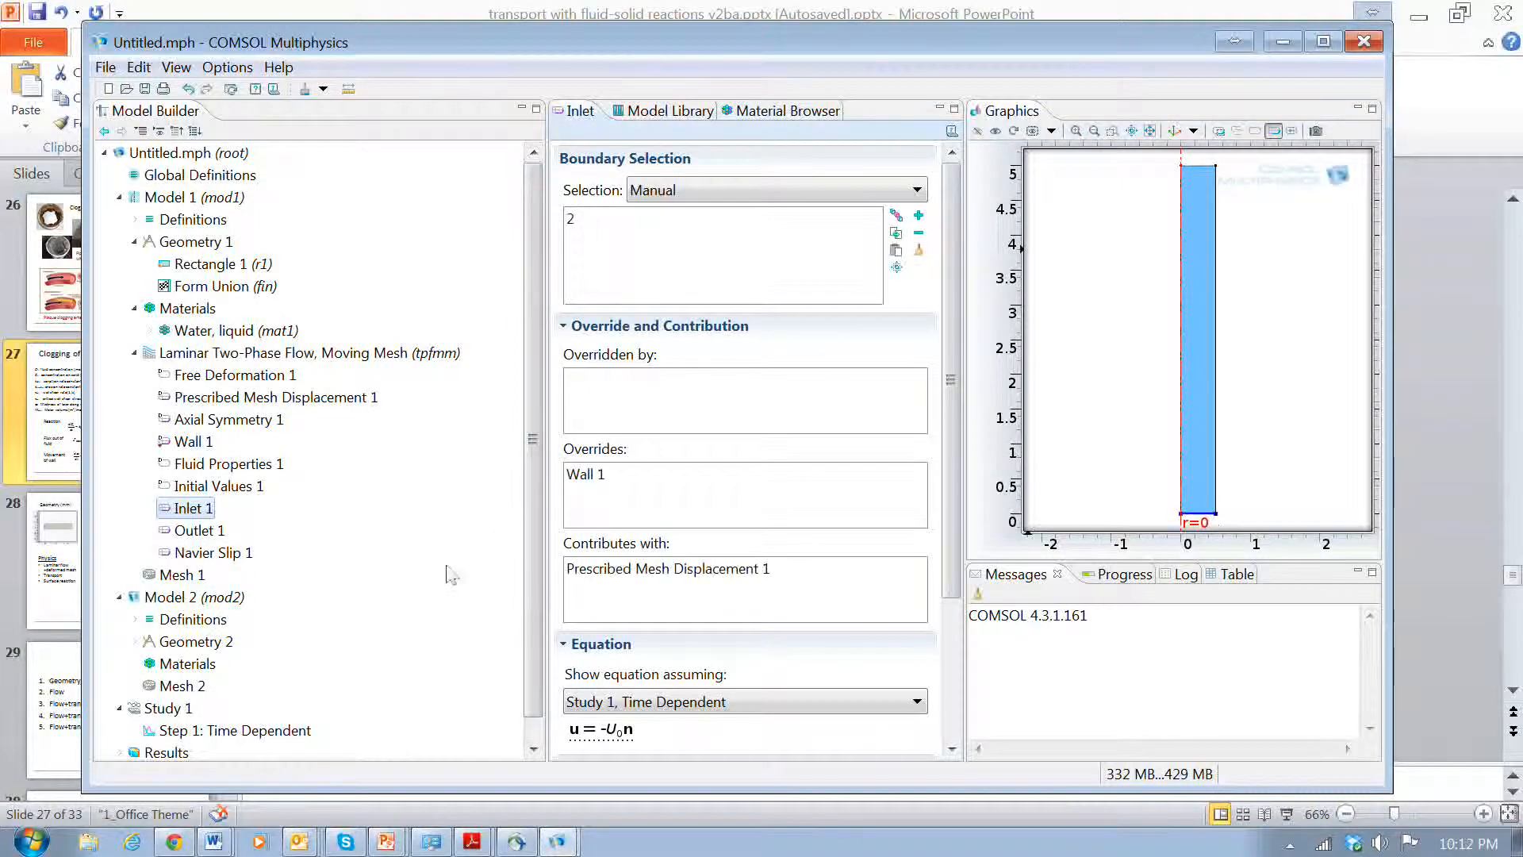
Set the Inlet boundary condition to Laminar inflow with an average velocity of 0.001.
scroll(952, 627, "down", 5)
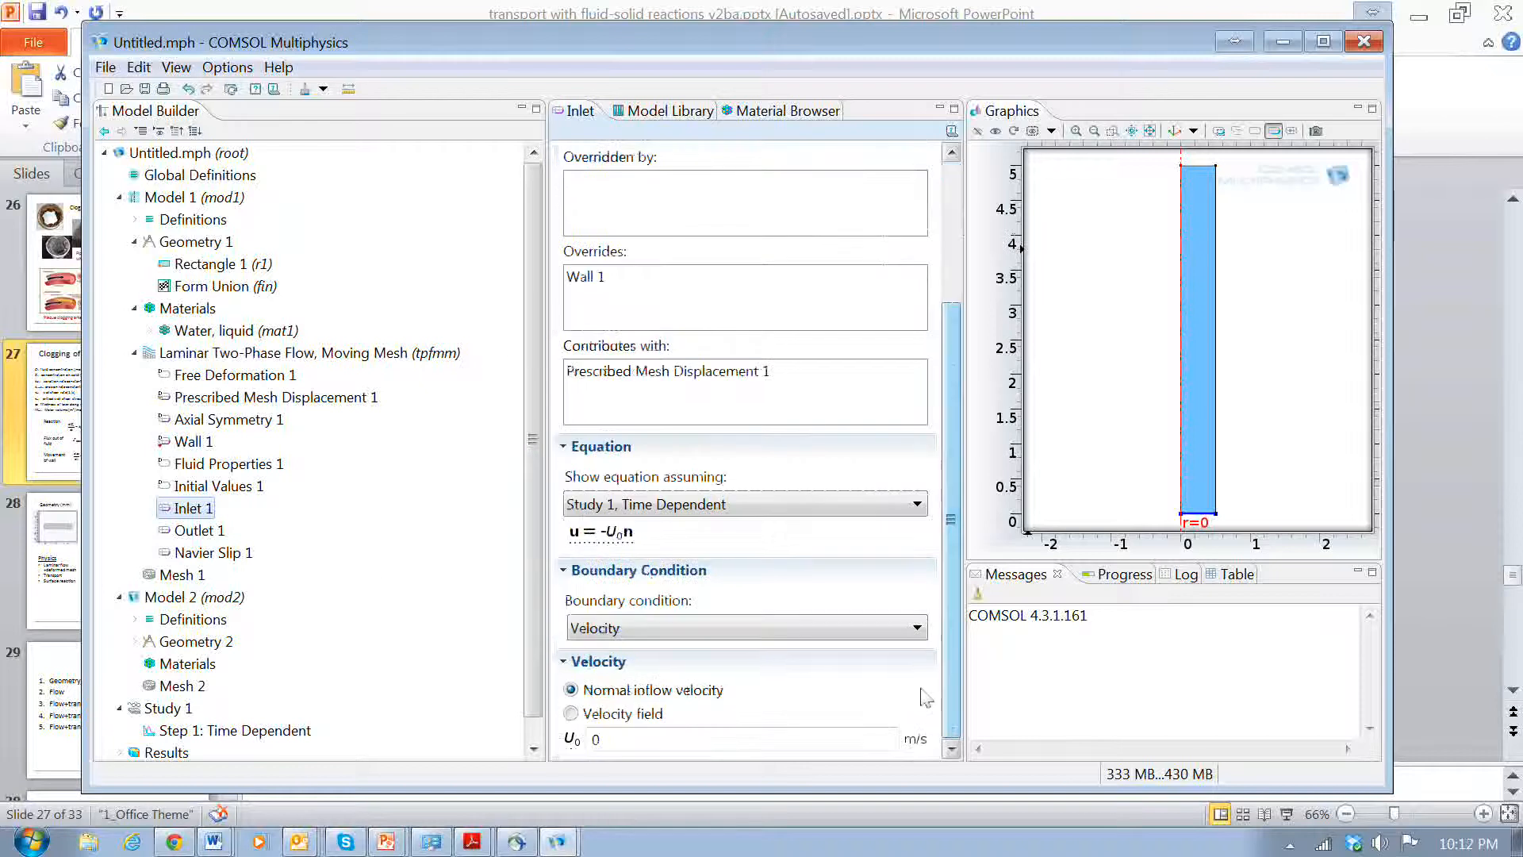
left_click(912, 630)
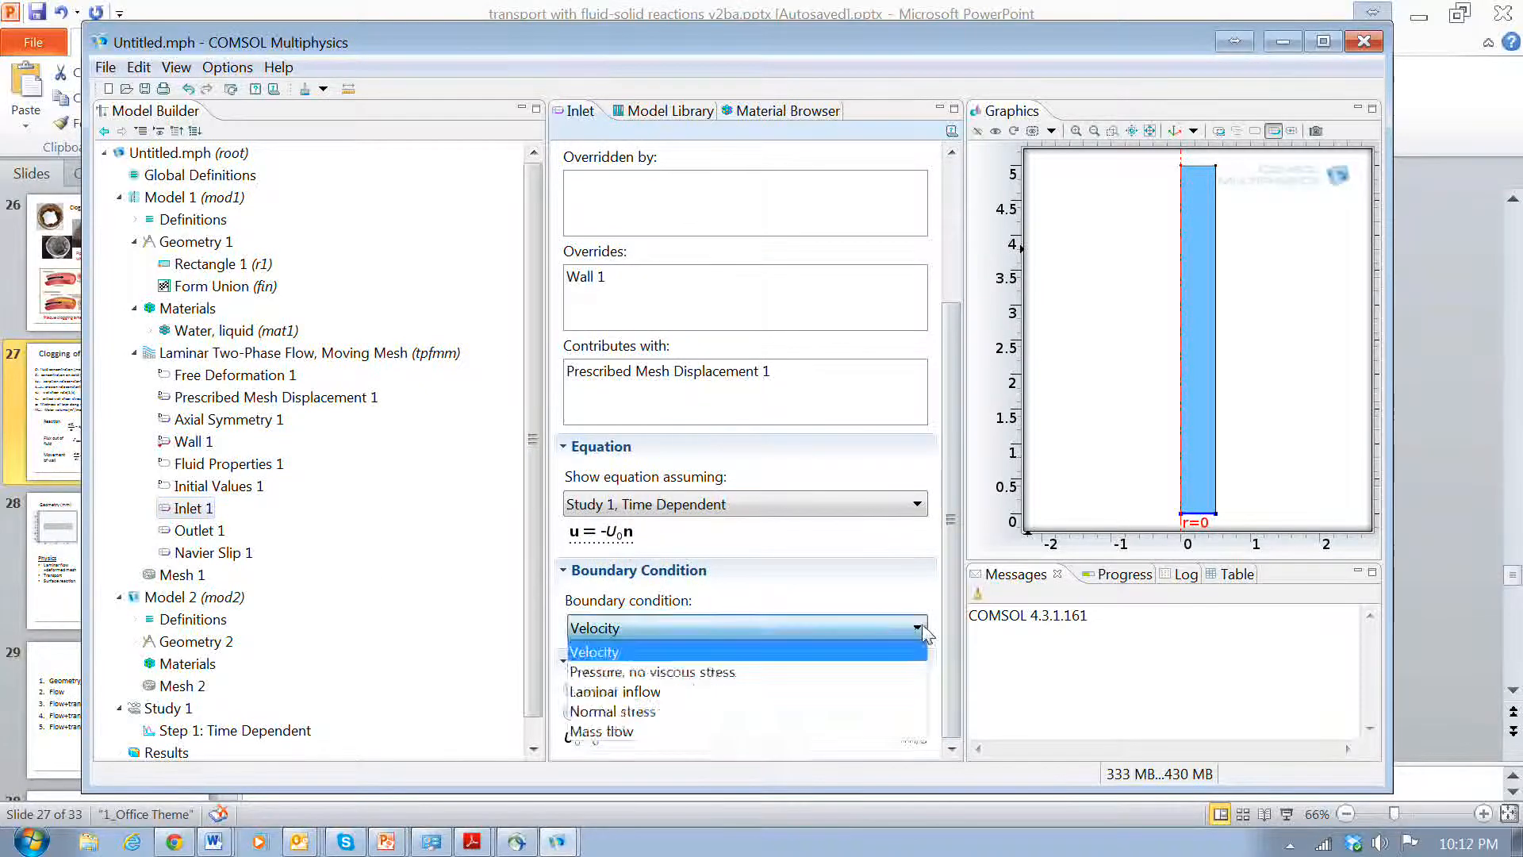
left_click(888, 692)
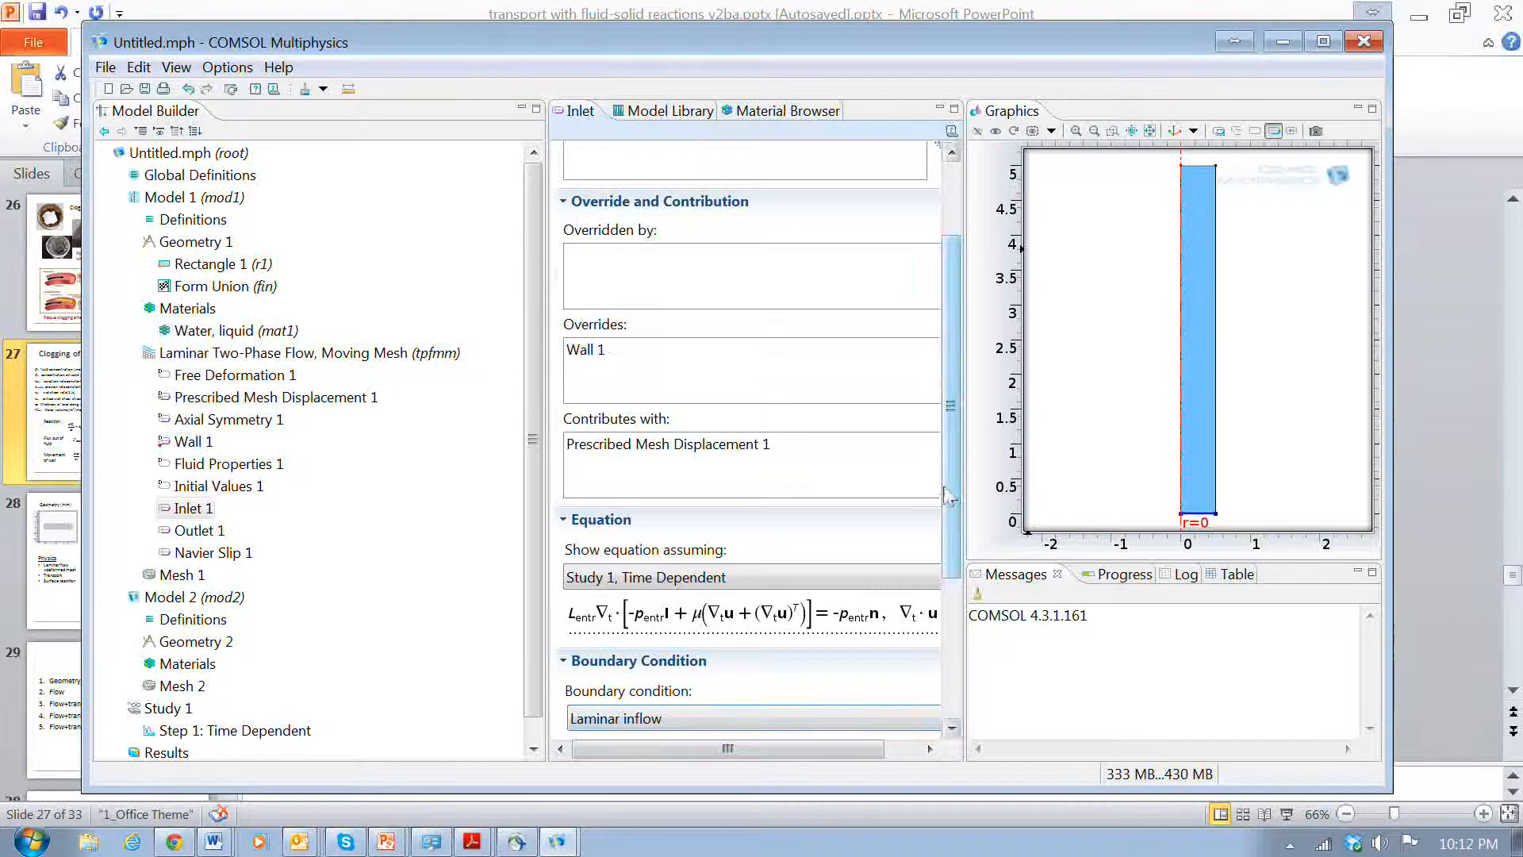
scroll(949, 496, "down", 3)
left_click(635, 645)
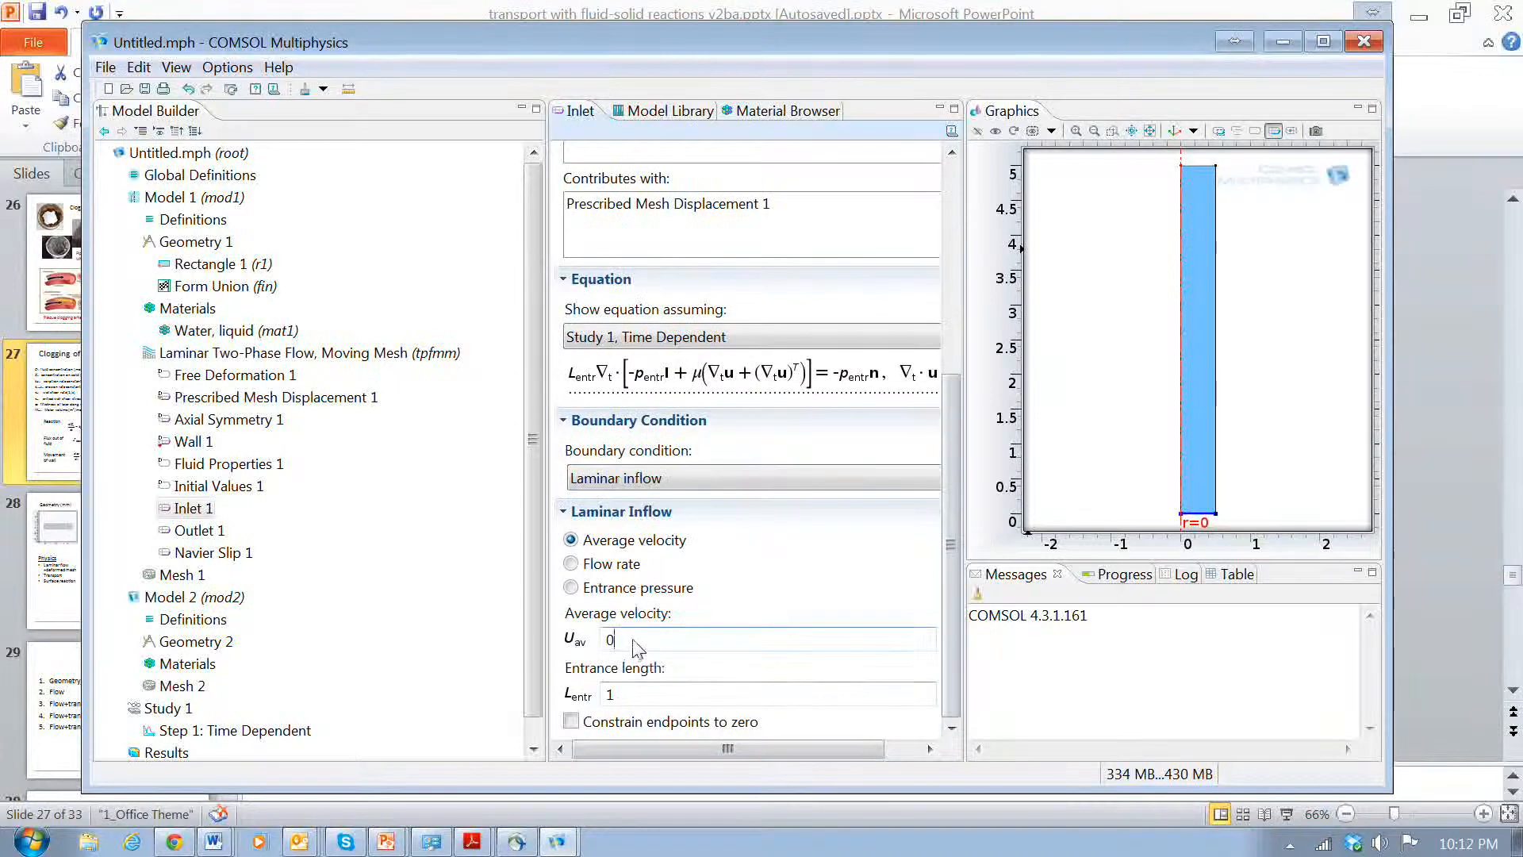
type(".001")
Assign the rectangle's top edge, boundary 3, to the Outlet condition, and check the outlet pressure and the axial symmetry boundary.
left_click(197, 530)
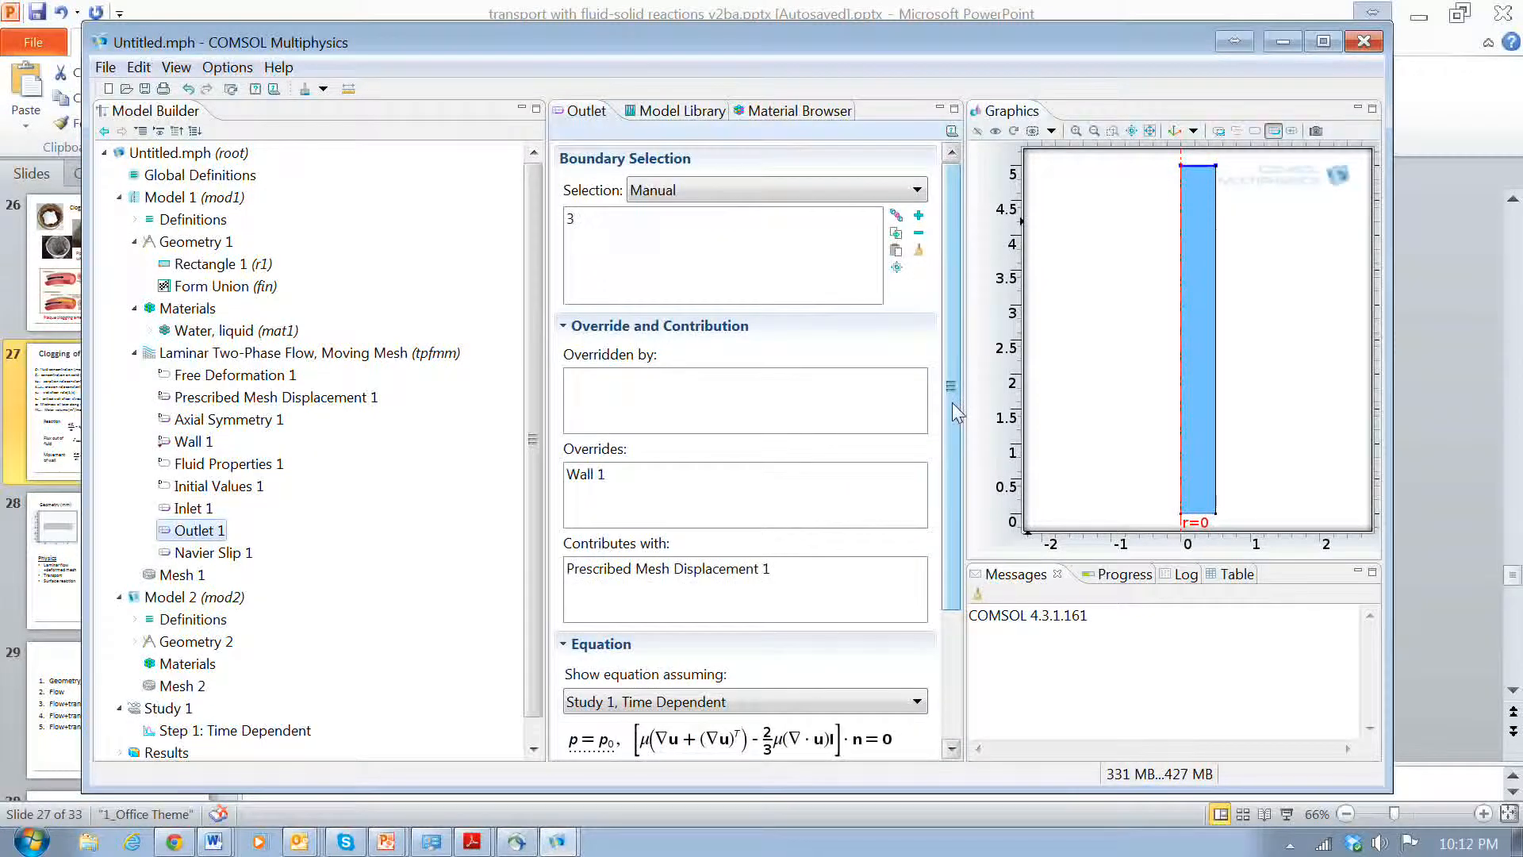
left_click_drag(949, 406, 949, 599)
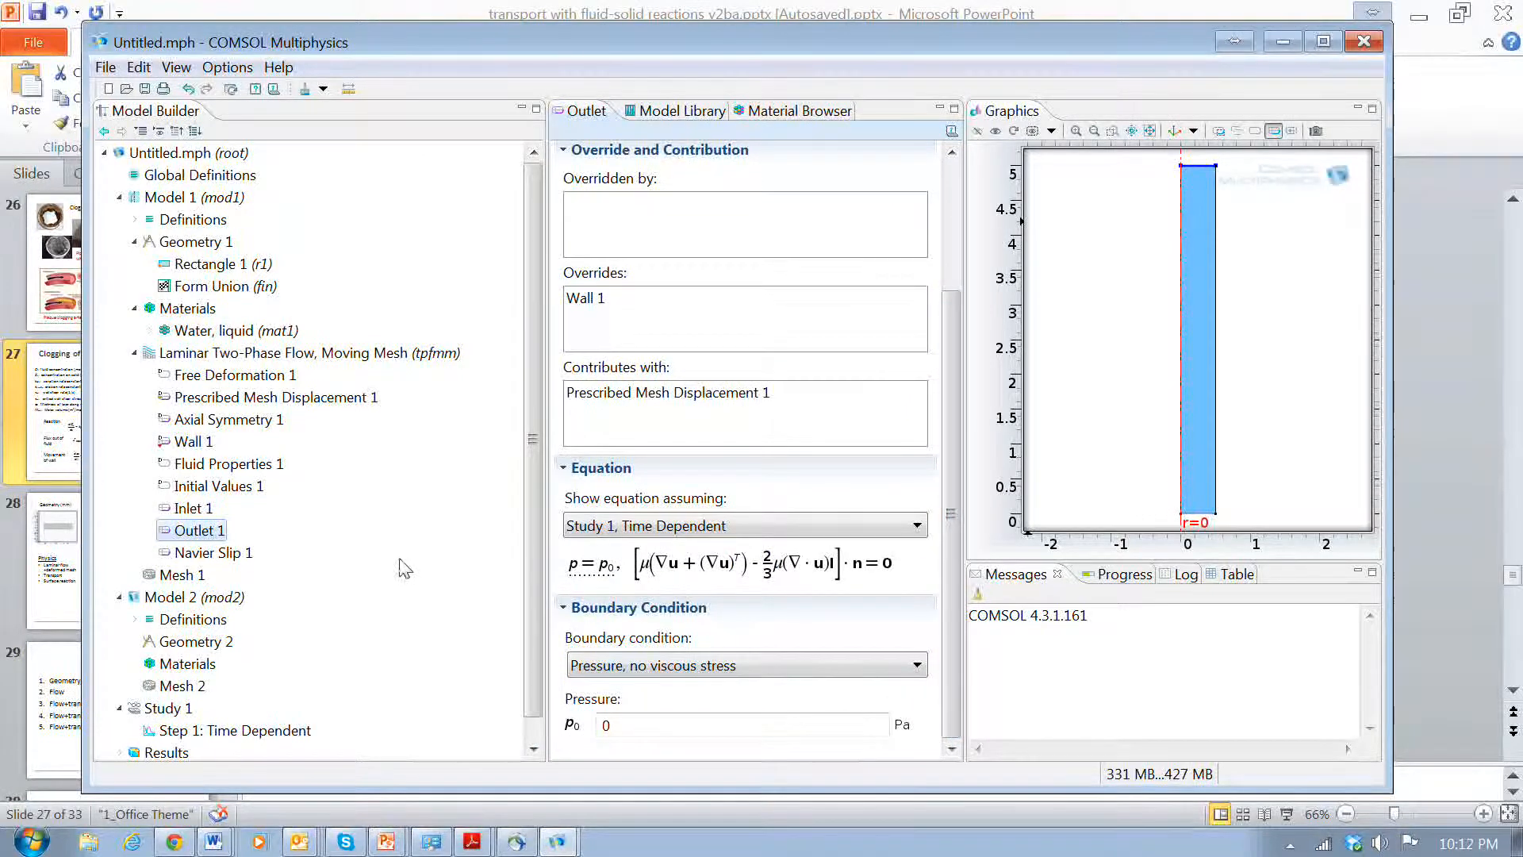
left_click(1182, 298)
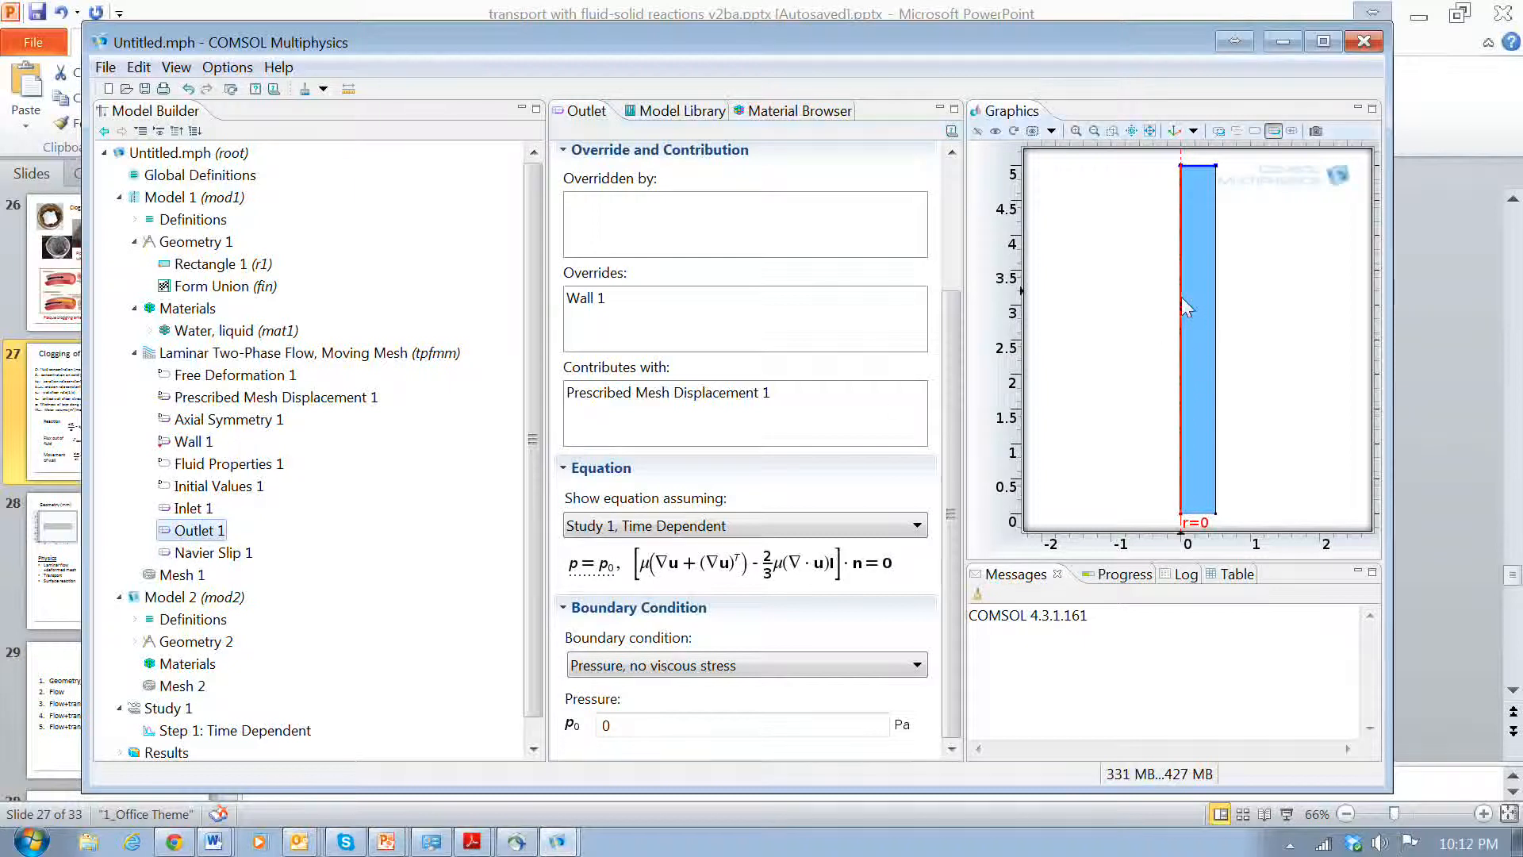
left_click(200, 424)
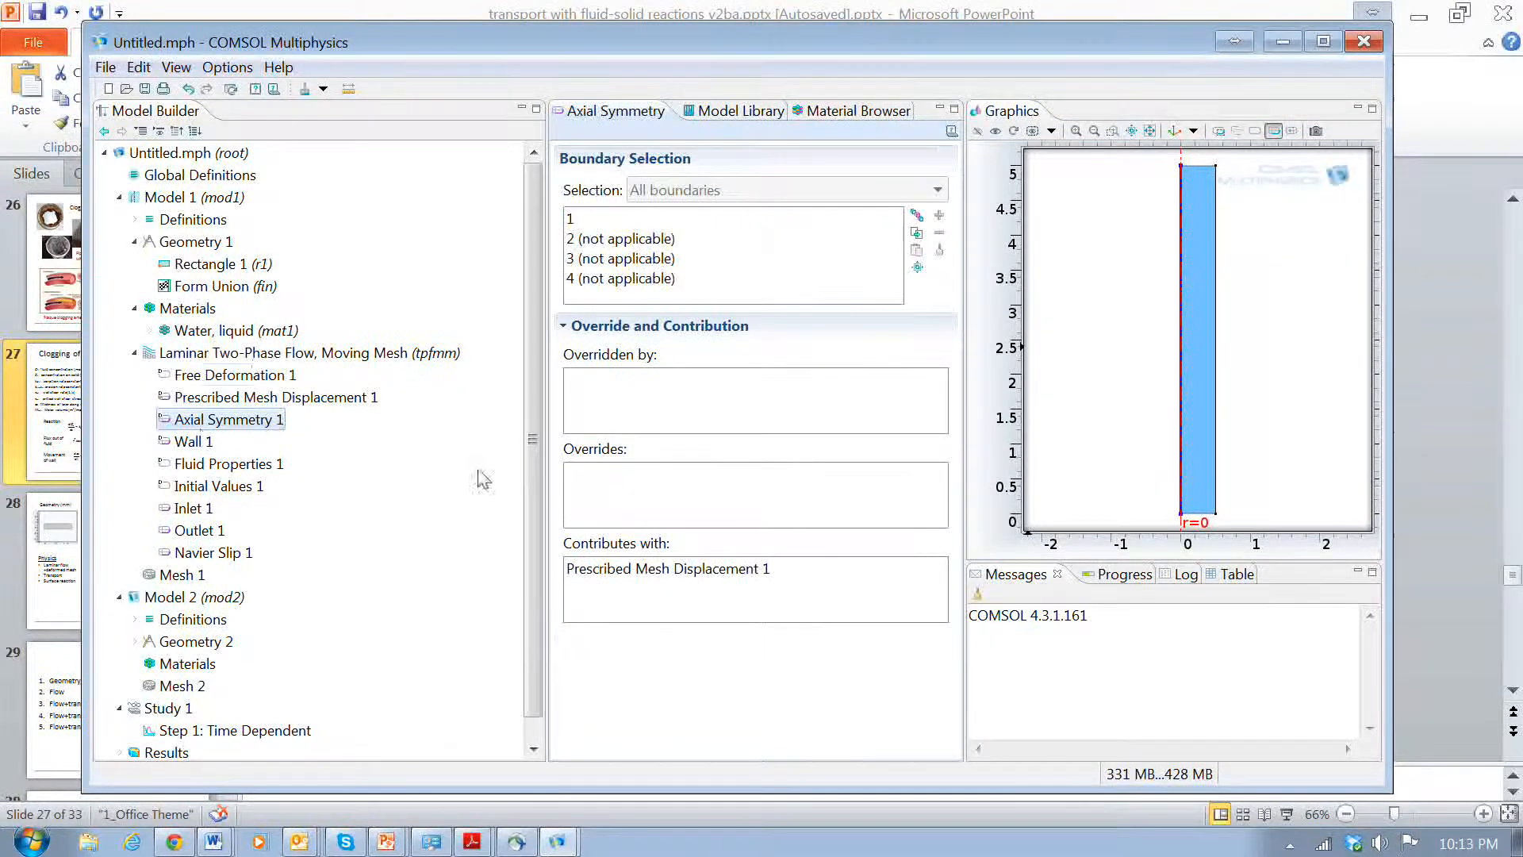
Add a Prescribed Mesh Displacement boundary condition to the Laminar Two-Phase Flow, Moving Mesh physics.
left_click(254, 369)
left_click(254, 354)
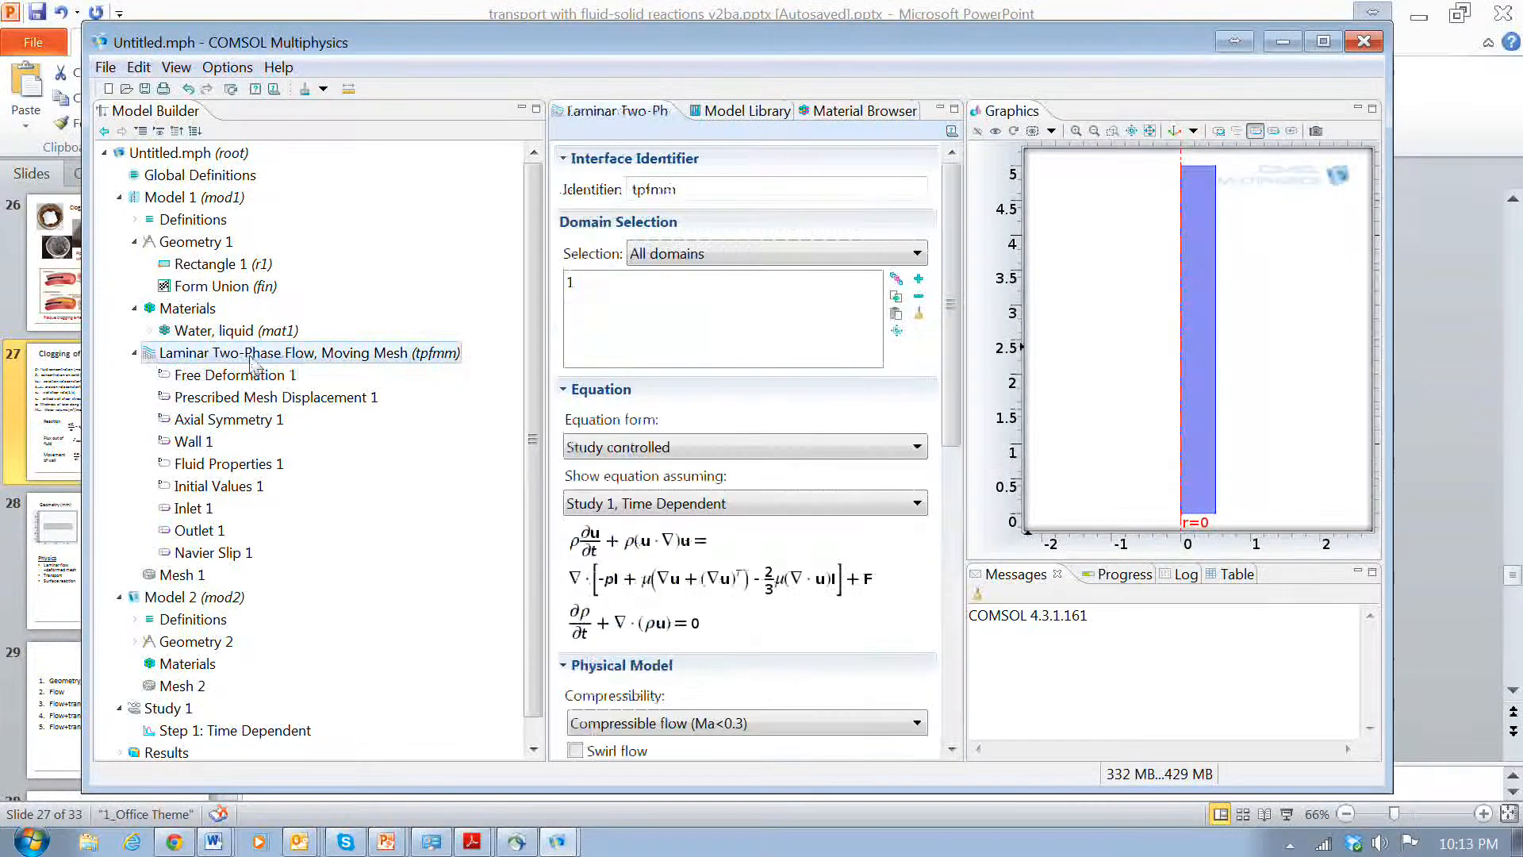
right_click(252, 354)
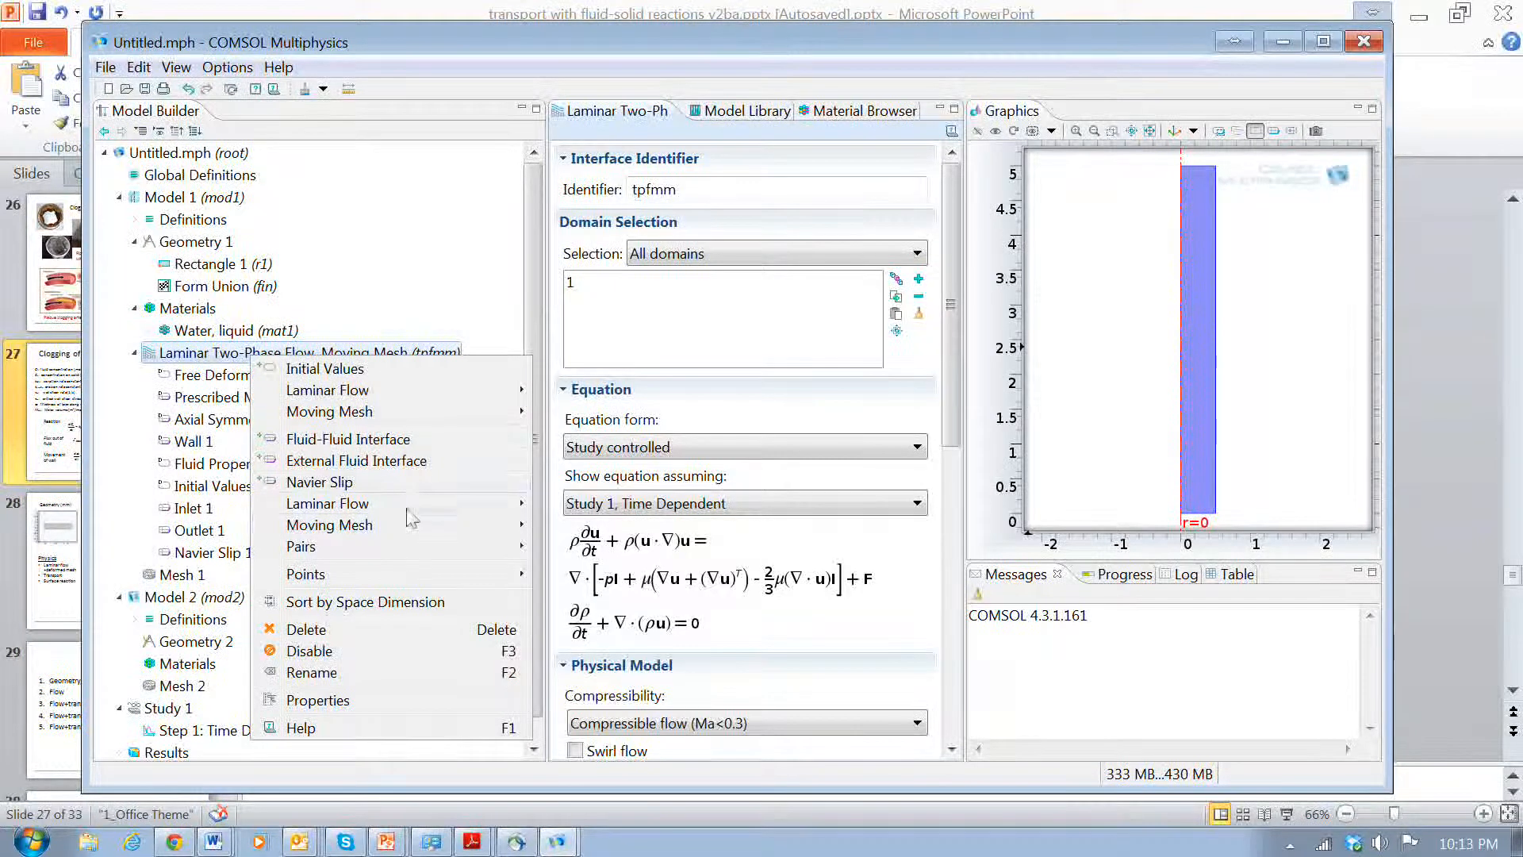
mouse_move(419, 527)
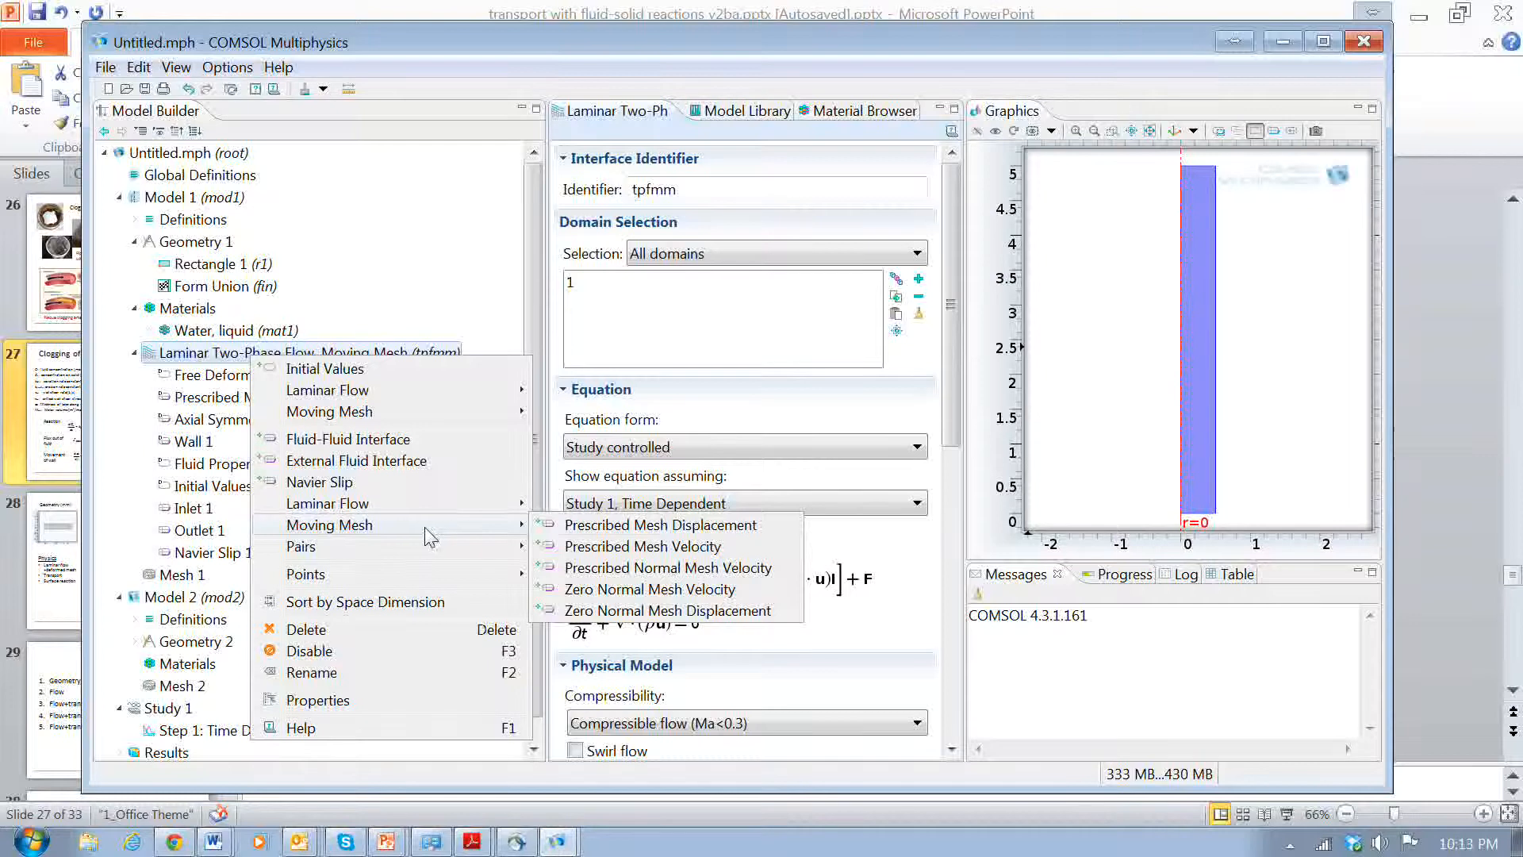
left_click(687, 526)
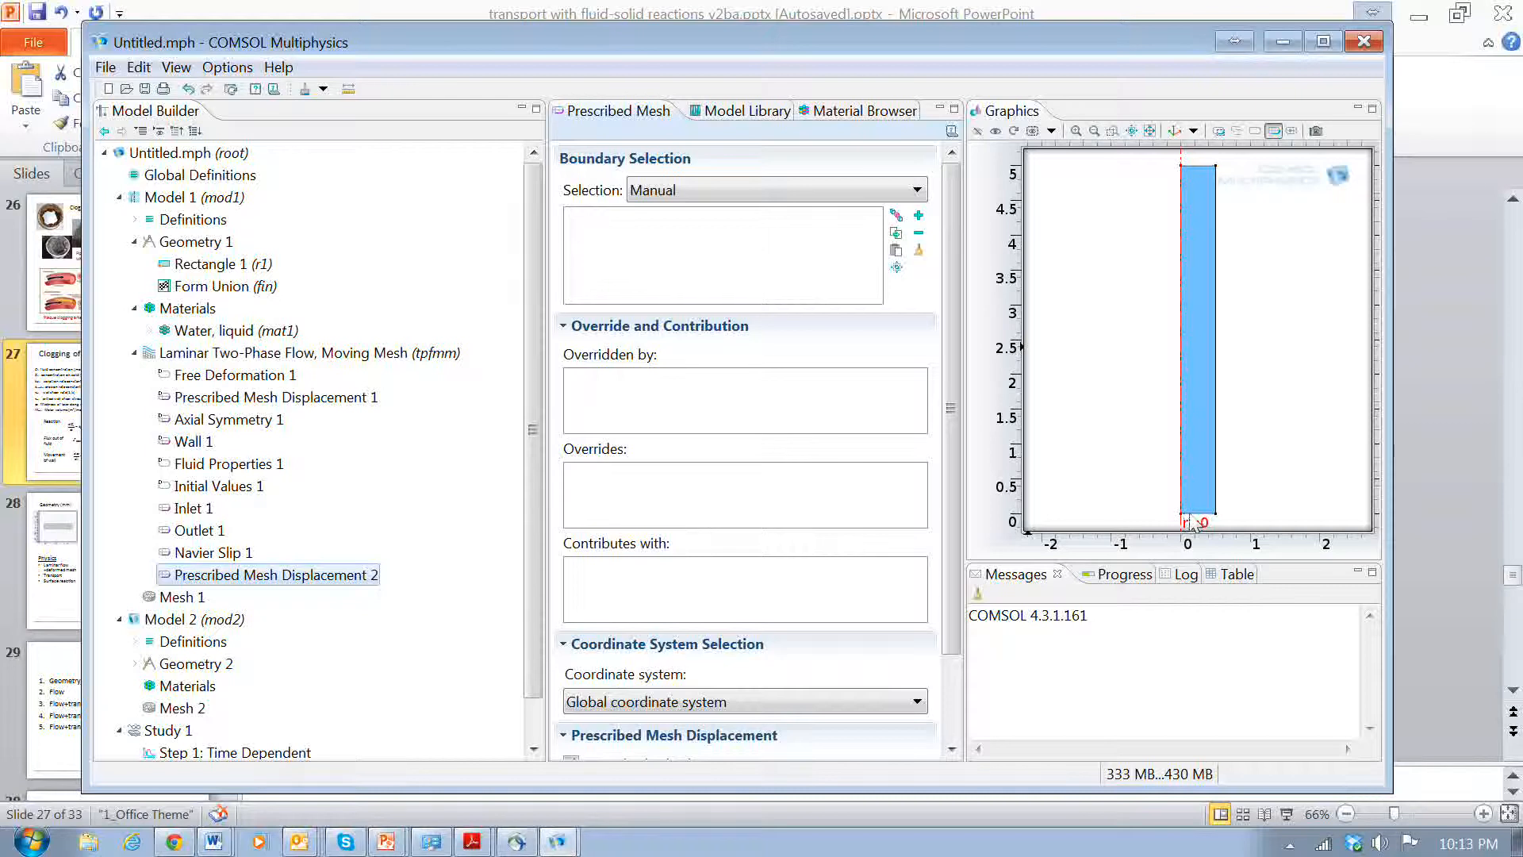
Assign the rectangle's bottom and top edges to the new mesh displacement condition and turn off its prescribed r displacement.
left_click(1199, 166)
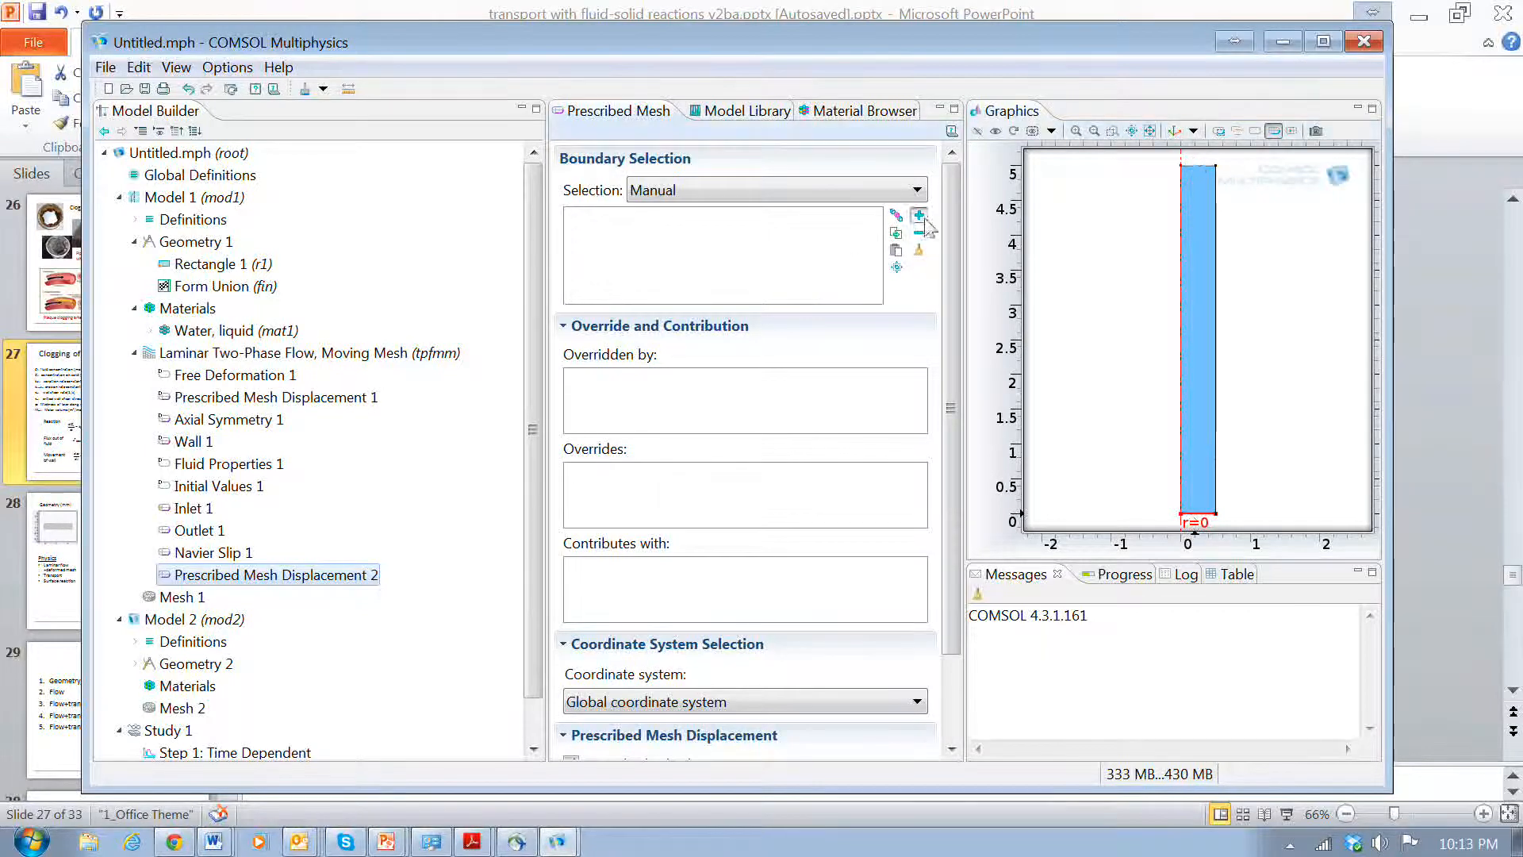
left_click(1199, 168)
scroll(963, 498, "down", 2)
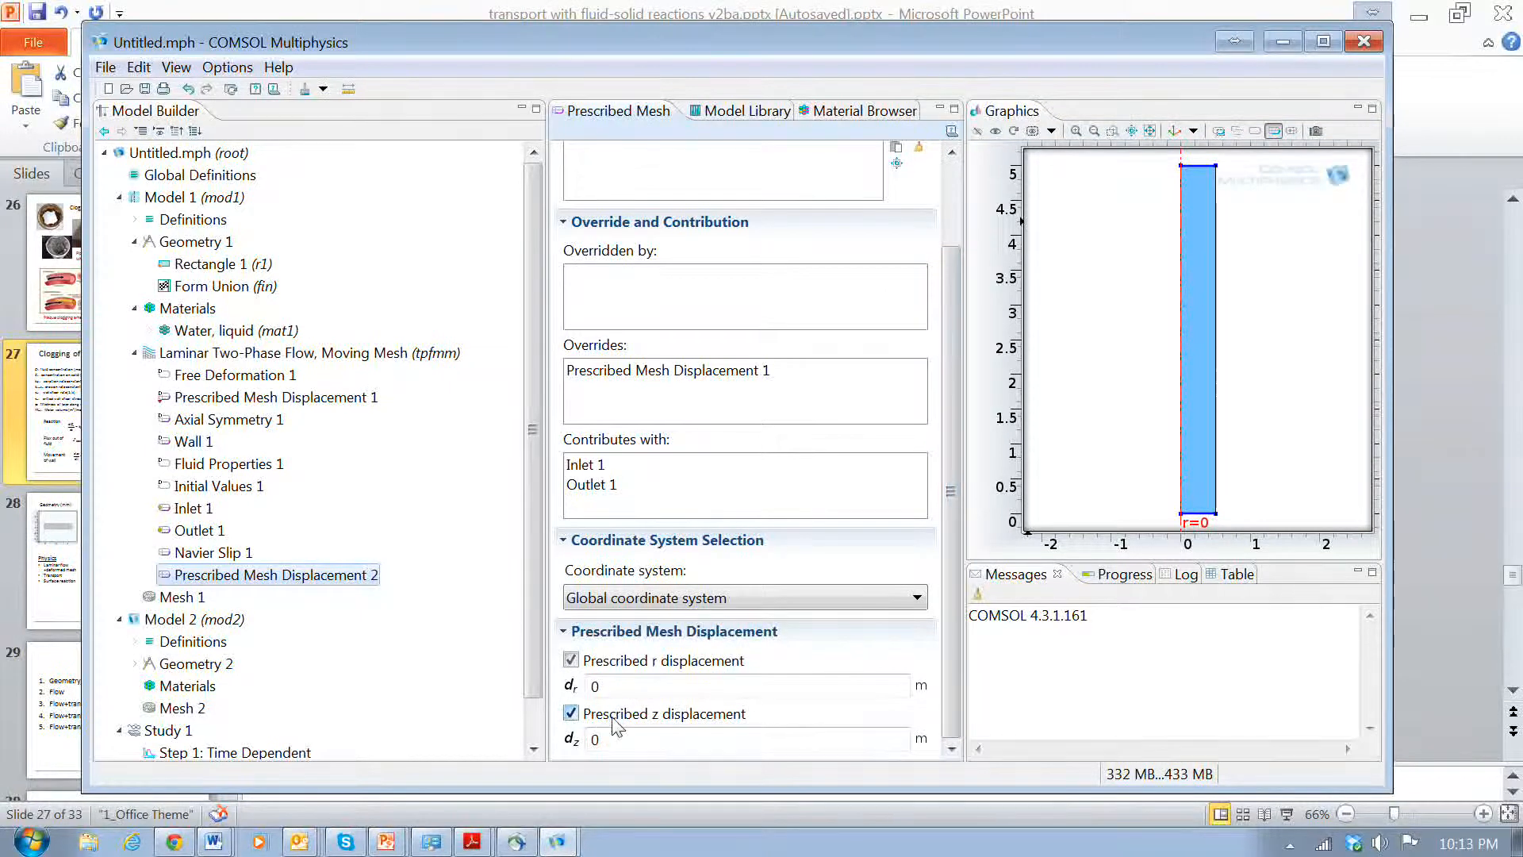
left_click(570, 659)
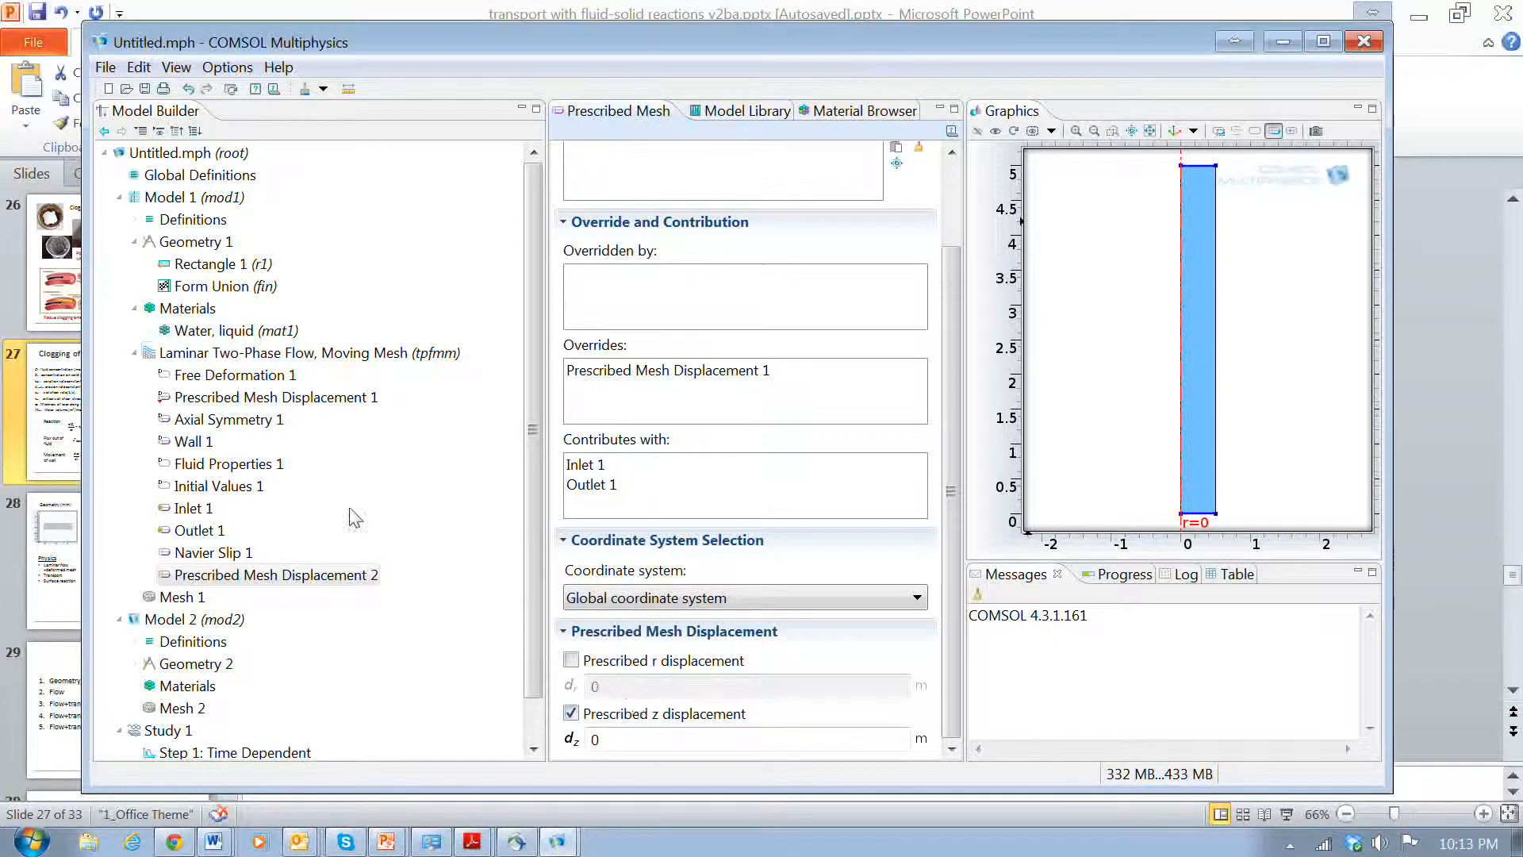
Add another Prescribed Mesh Displacement on the symmetry axis, boundary 1, with only the r displacement prescribed.
right_click(264, 355)
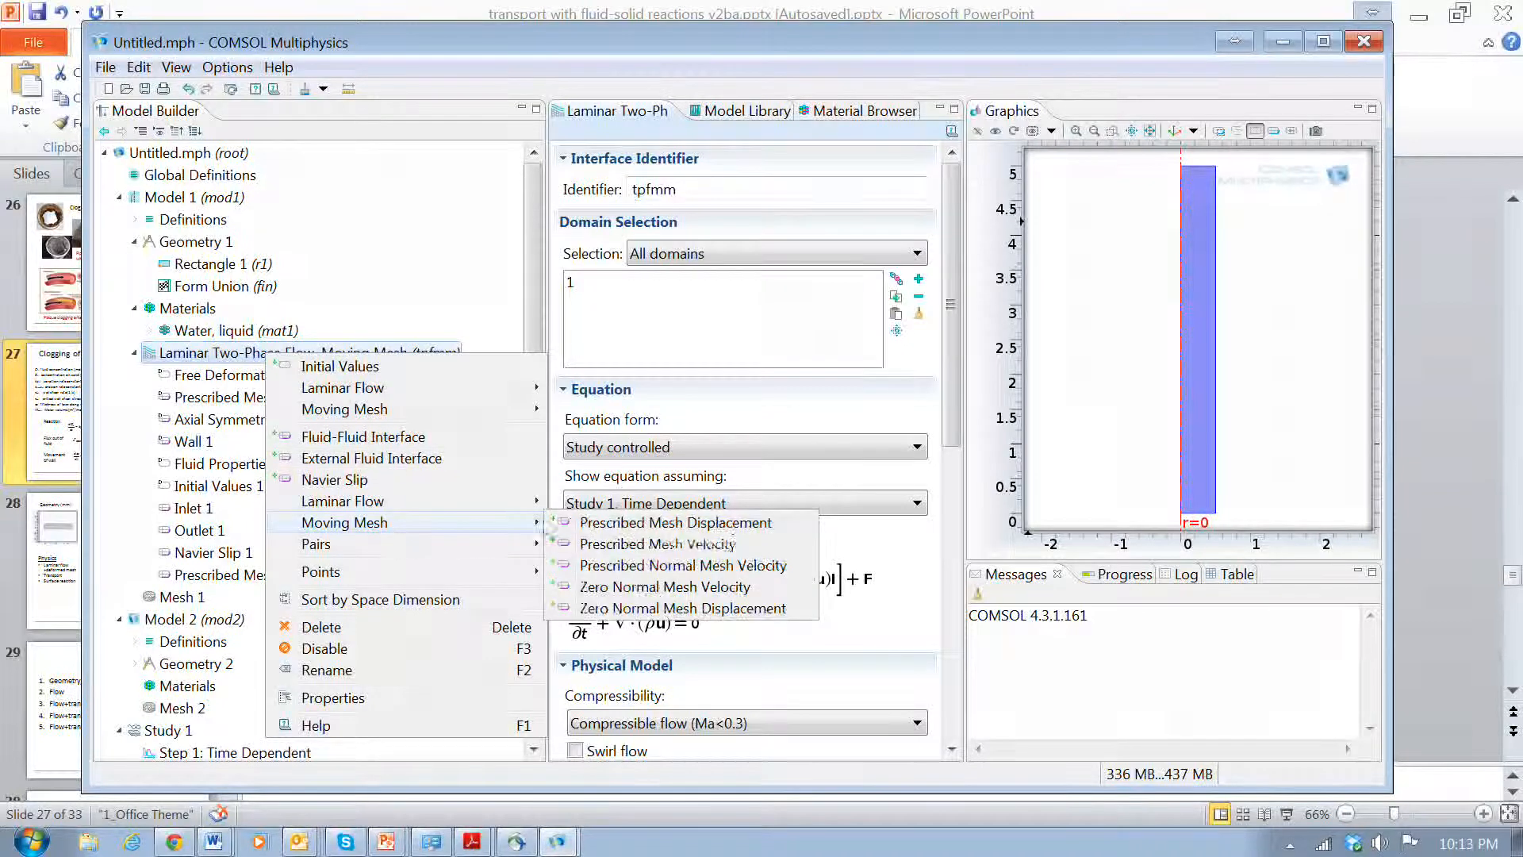
left_click(678, 524)
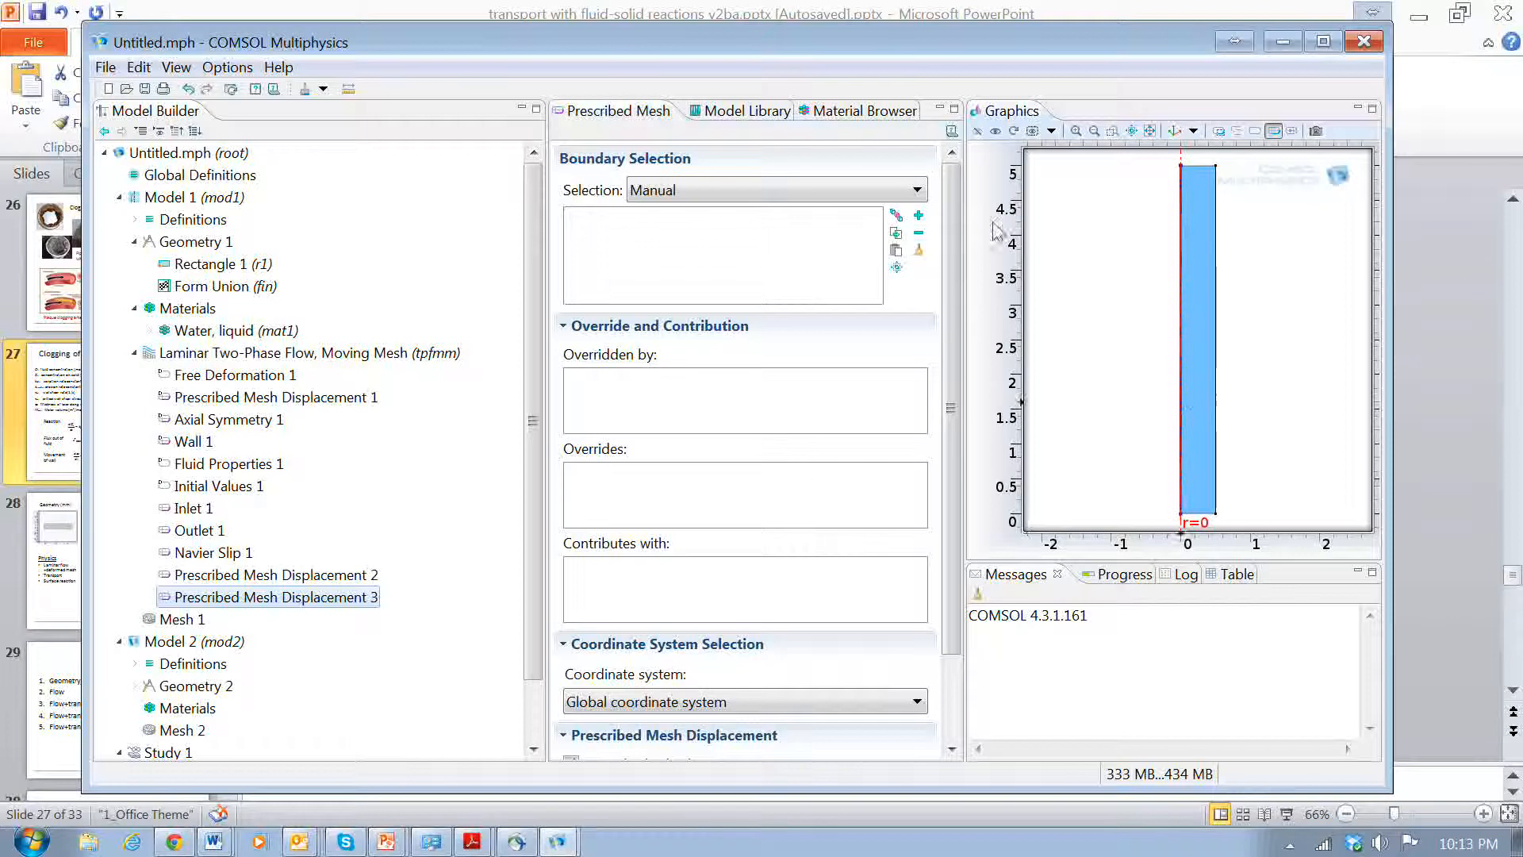
left_click(1182, 408)
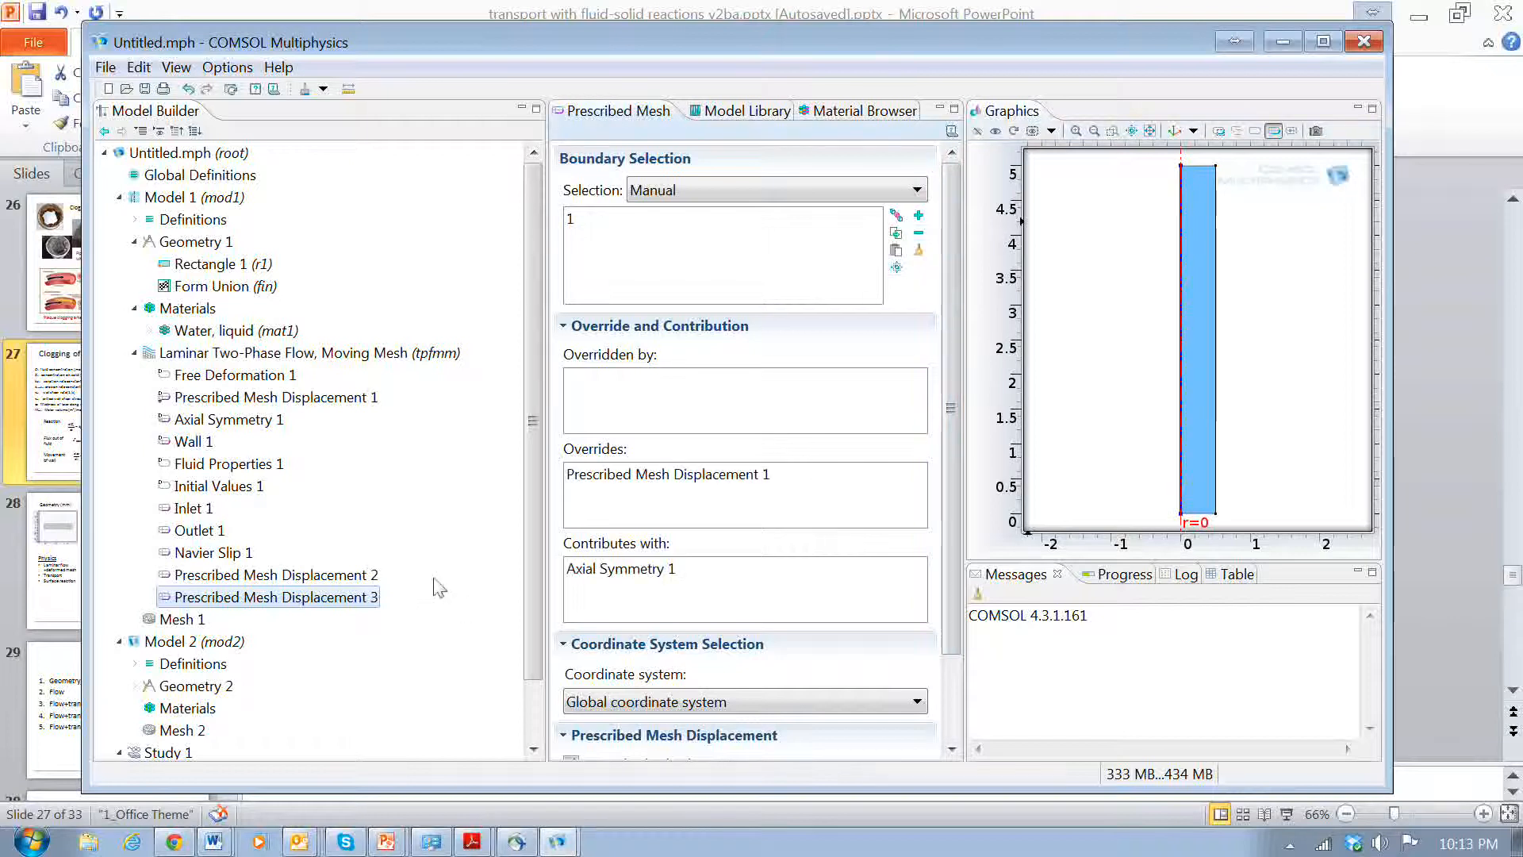
scroll(956, 500, "down", 1)
scroll(956, 499, "down", 5)
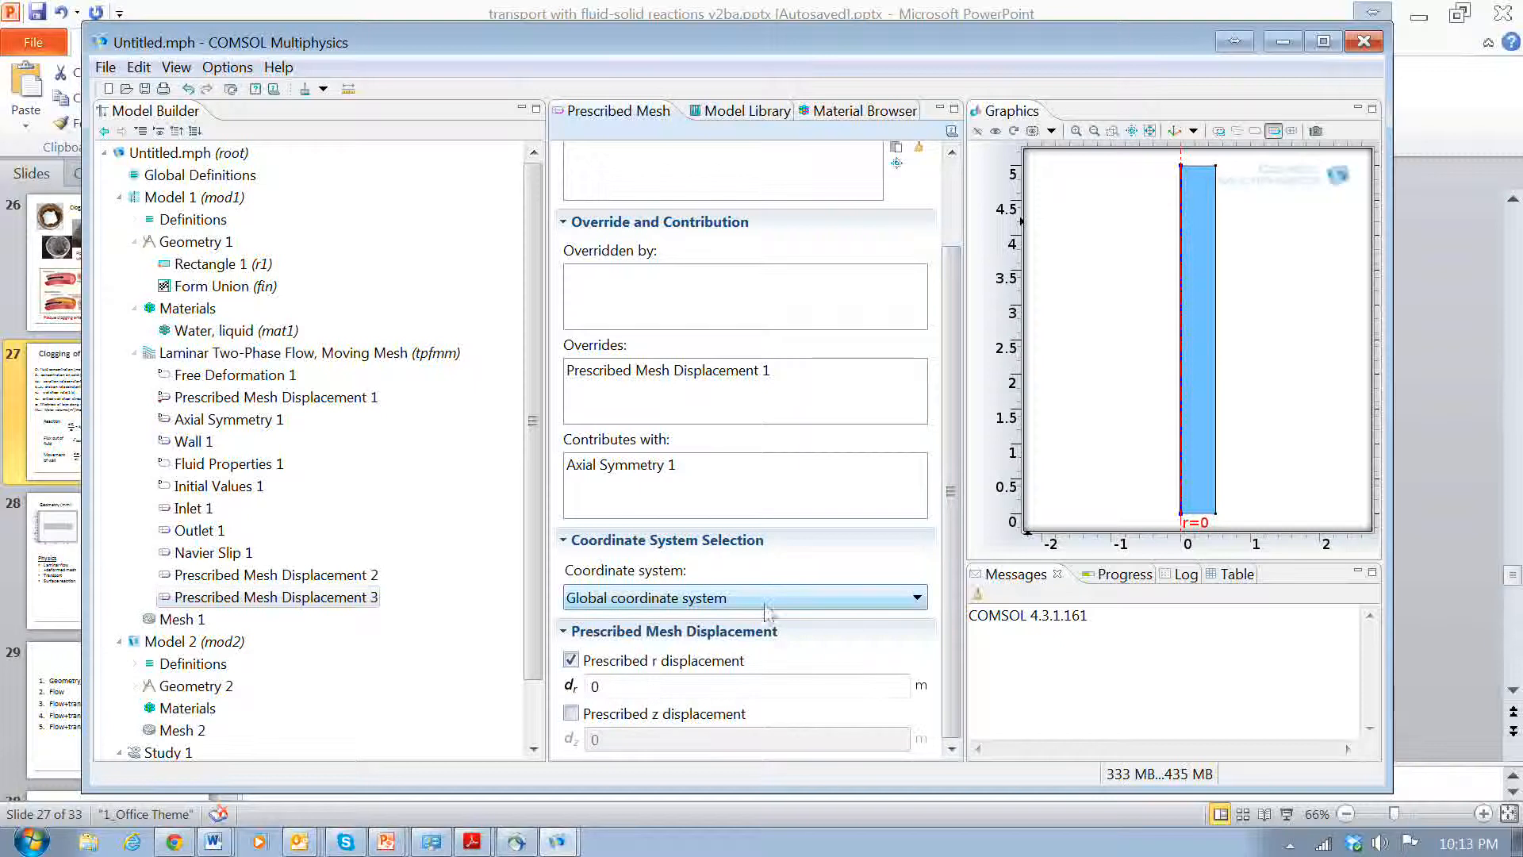
Add a Prescribed Mesh Velocity condition to the two-phase flow physics and assign it to the outer vertical wall, boundary 4.
left_click(238, 354)
right_click(239, 356)
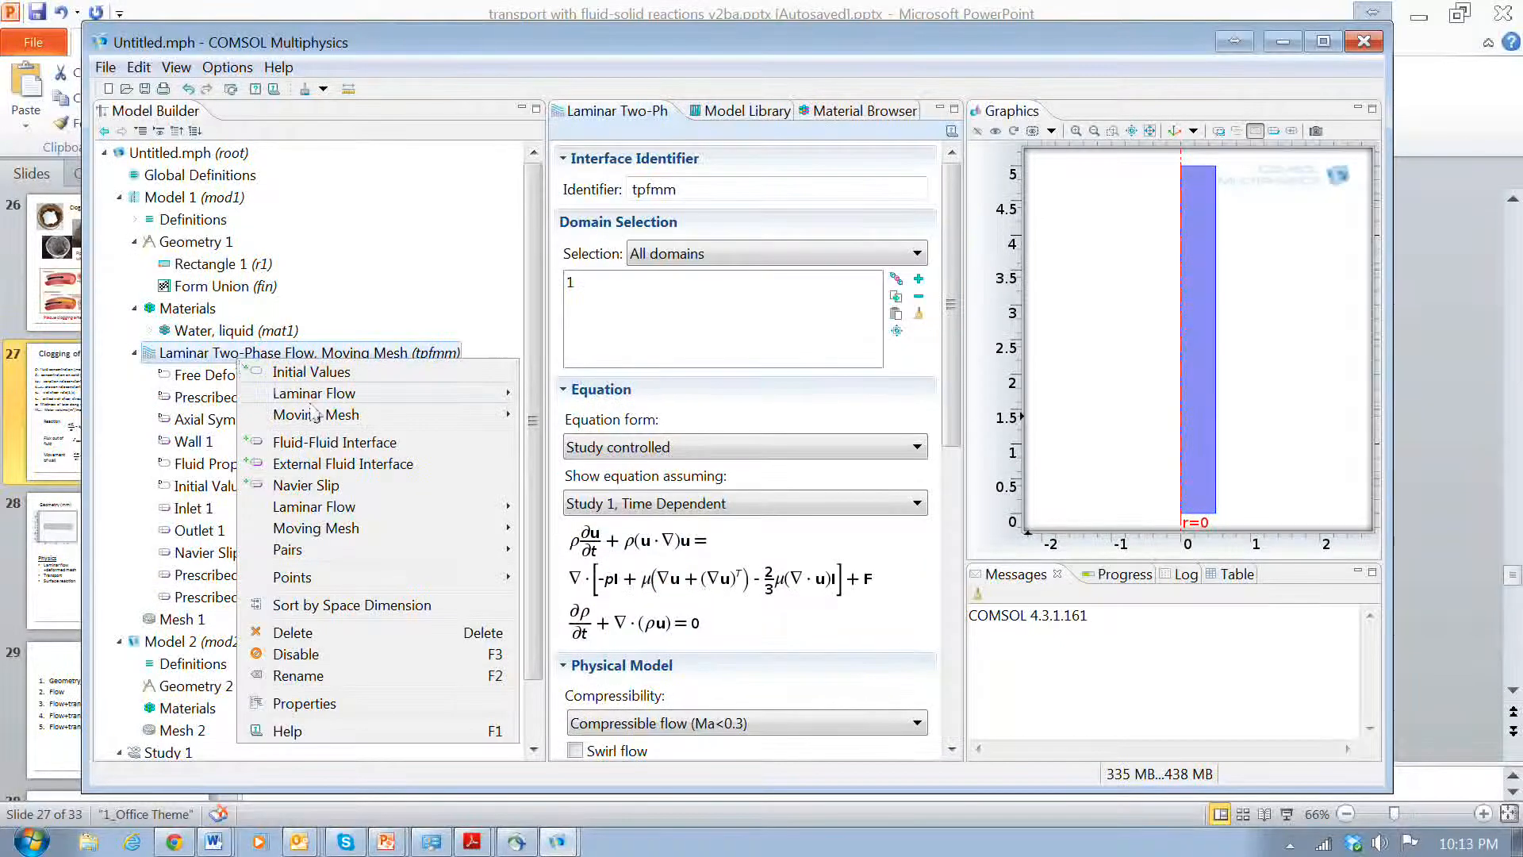
mouse_move(376, 534)
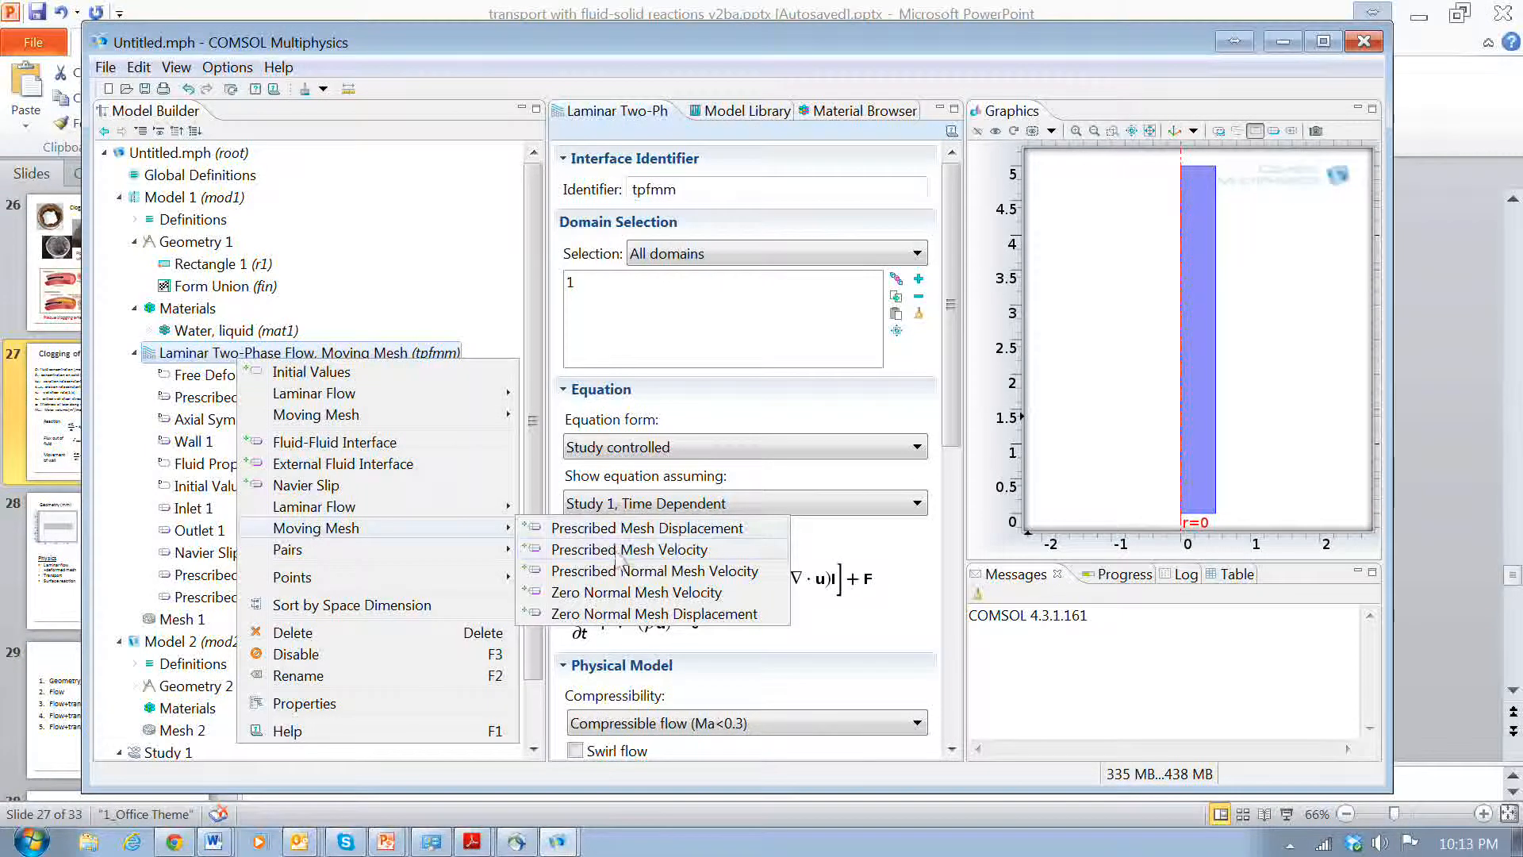
left_click(616, 553)
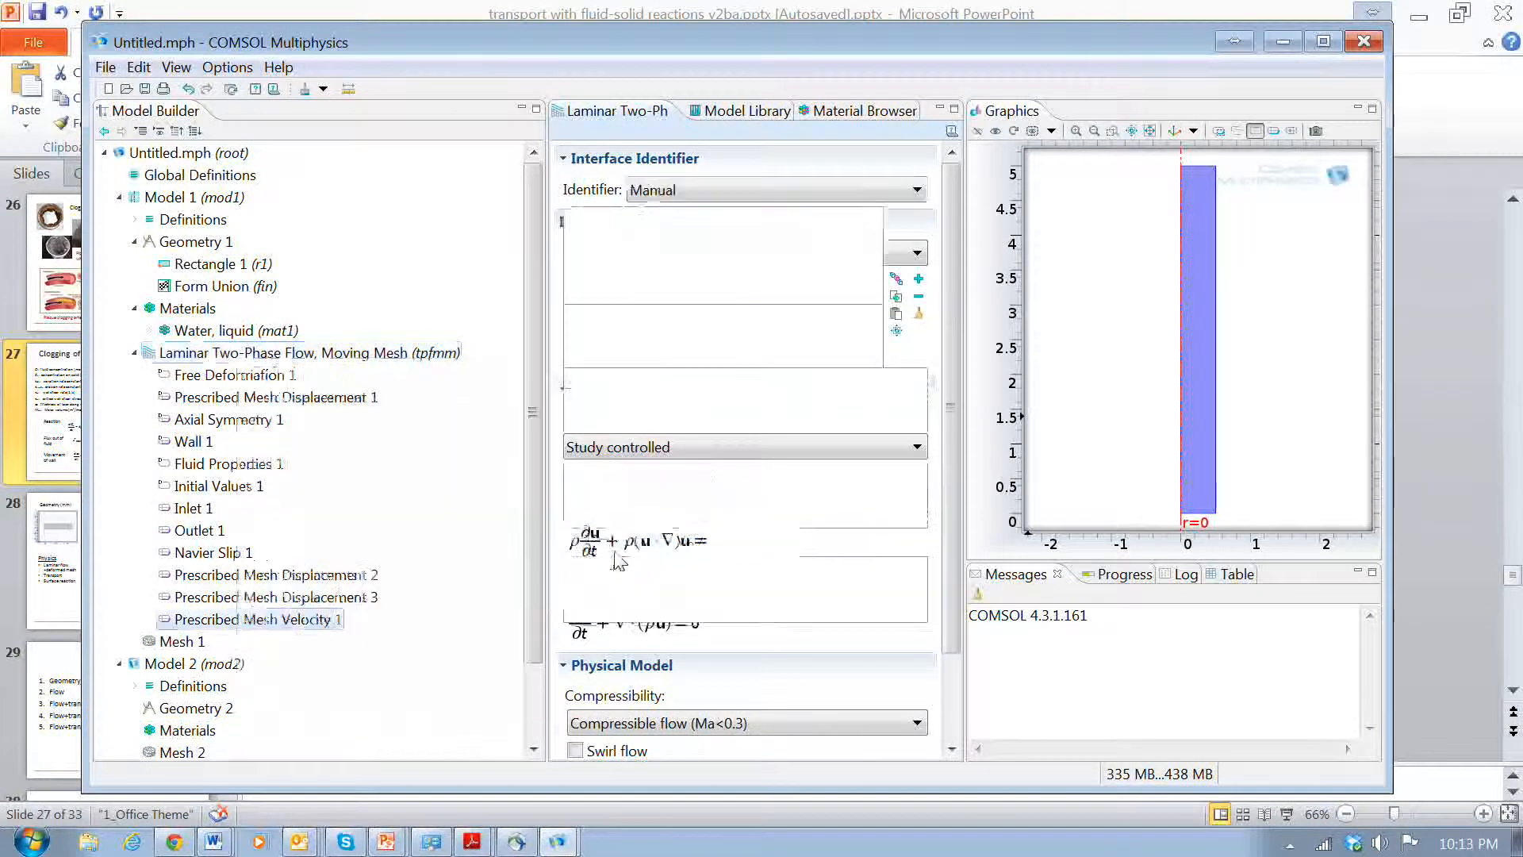
left_click(1216, 392)
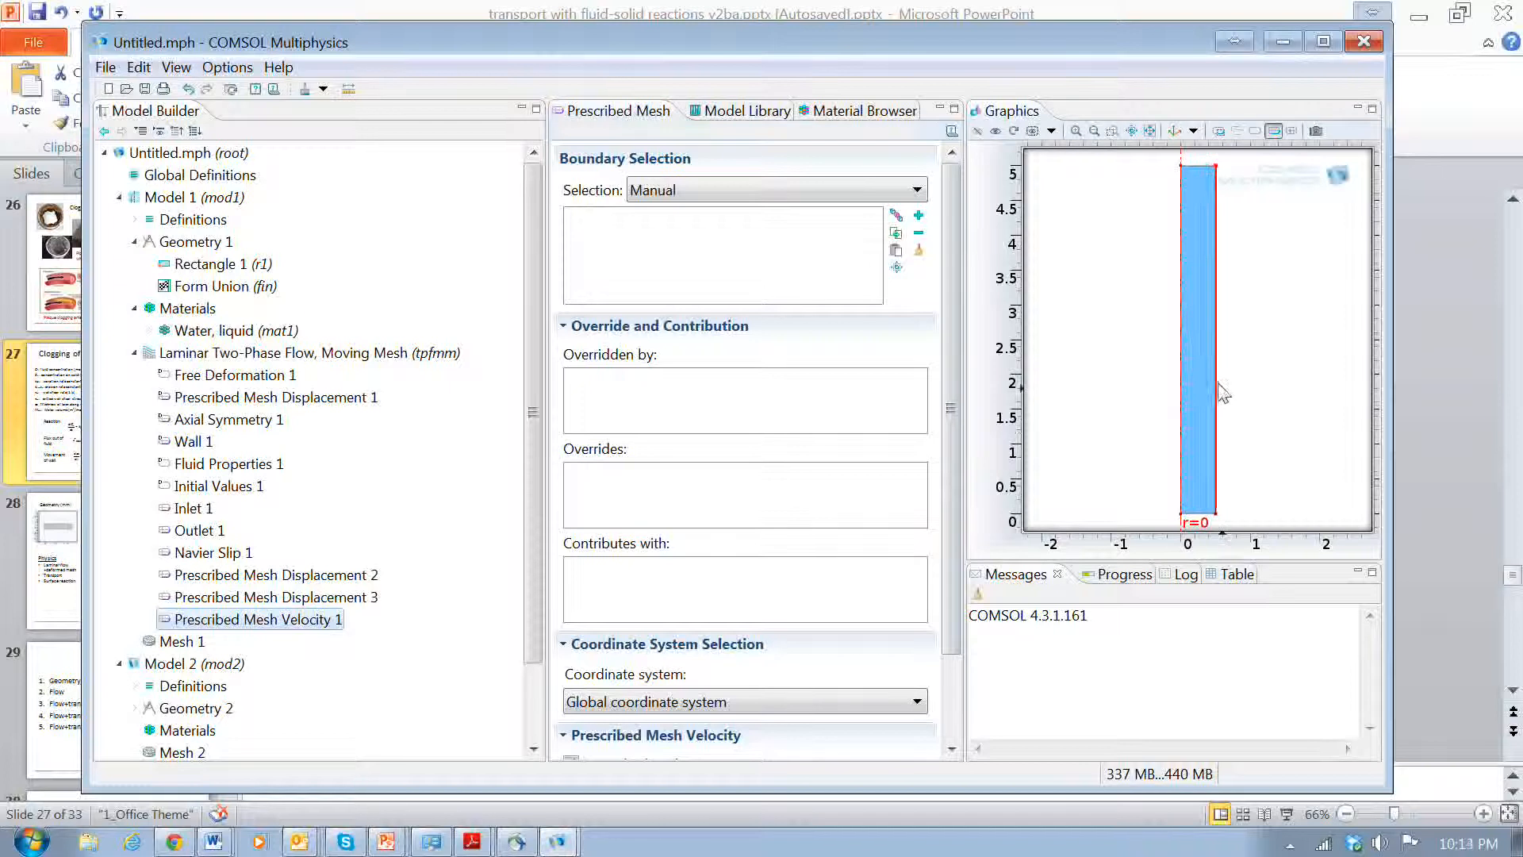
left_click(920, 219)
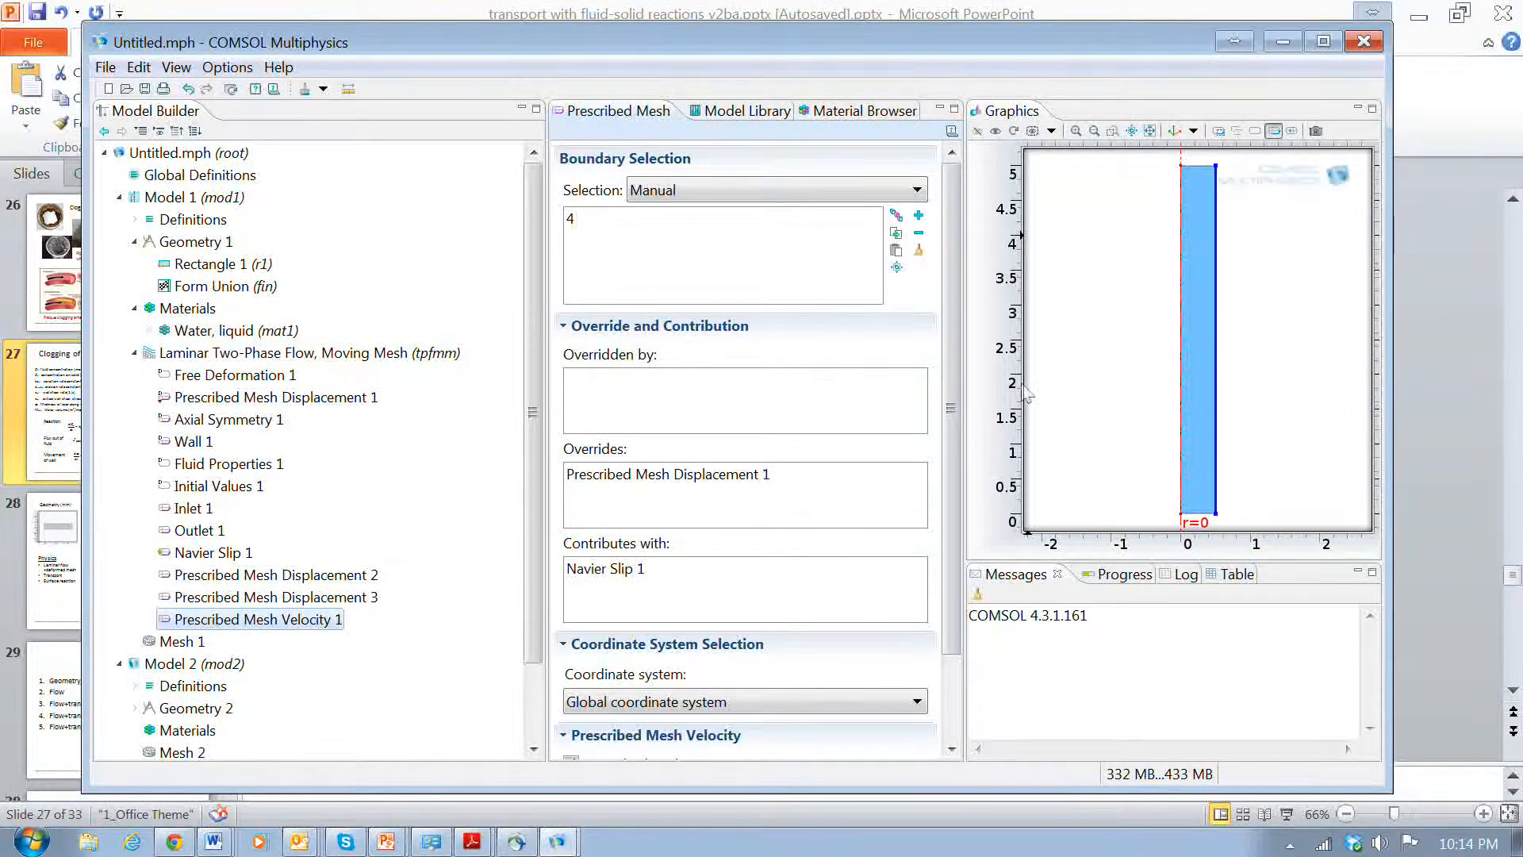
Set the mesh velocity's coordinate system to Boundary System 1 (sys1) and turn off its prescribed t1 velocity.
left_click_drag(951, 417, 947, 508)
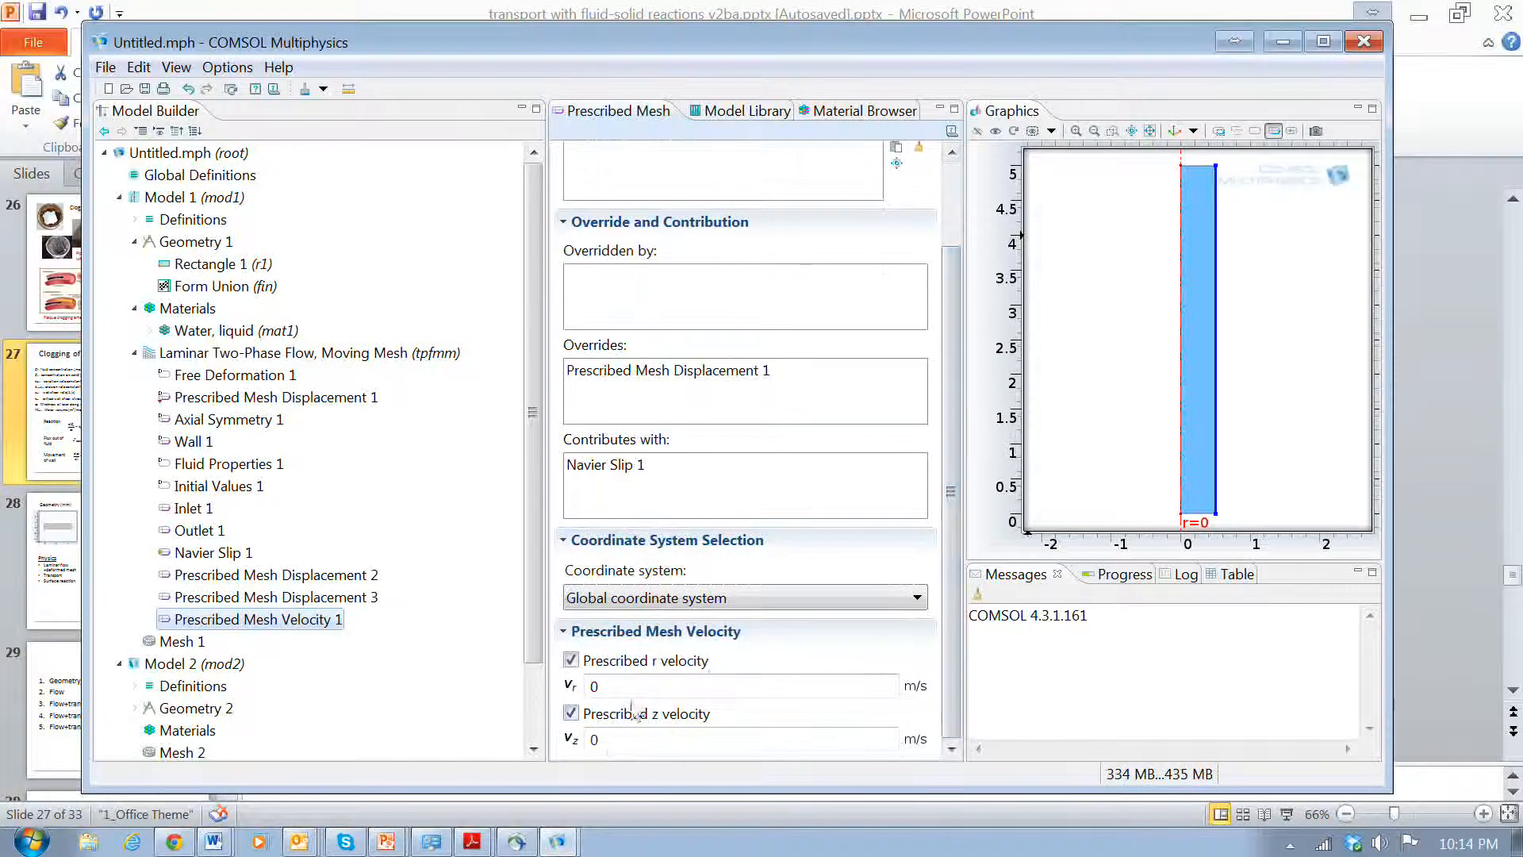
left_click(918, 599)
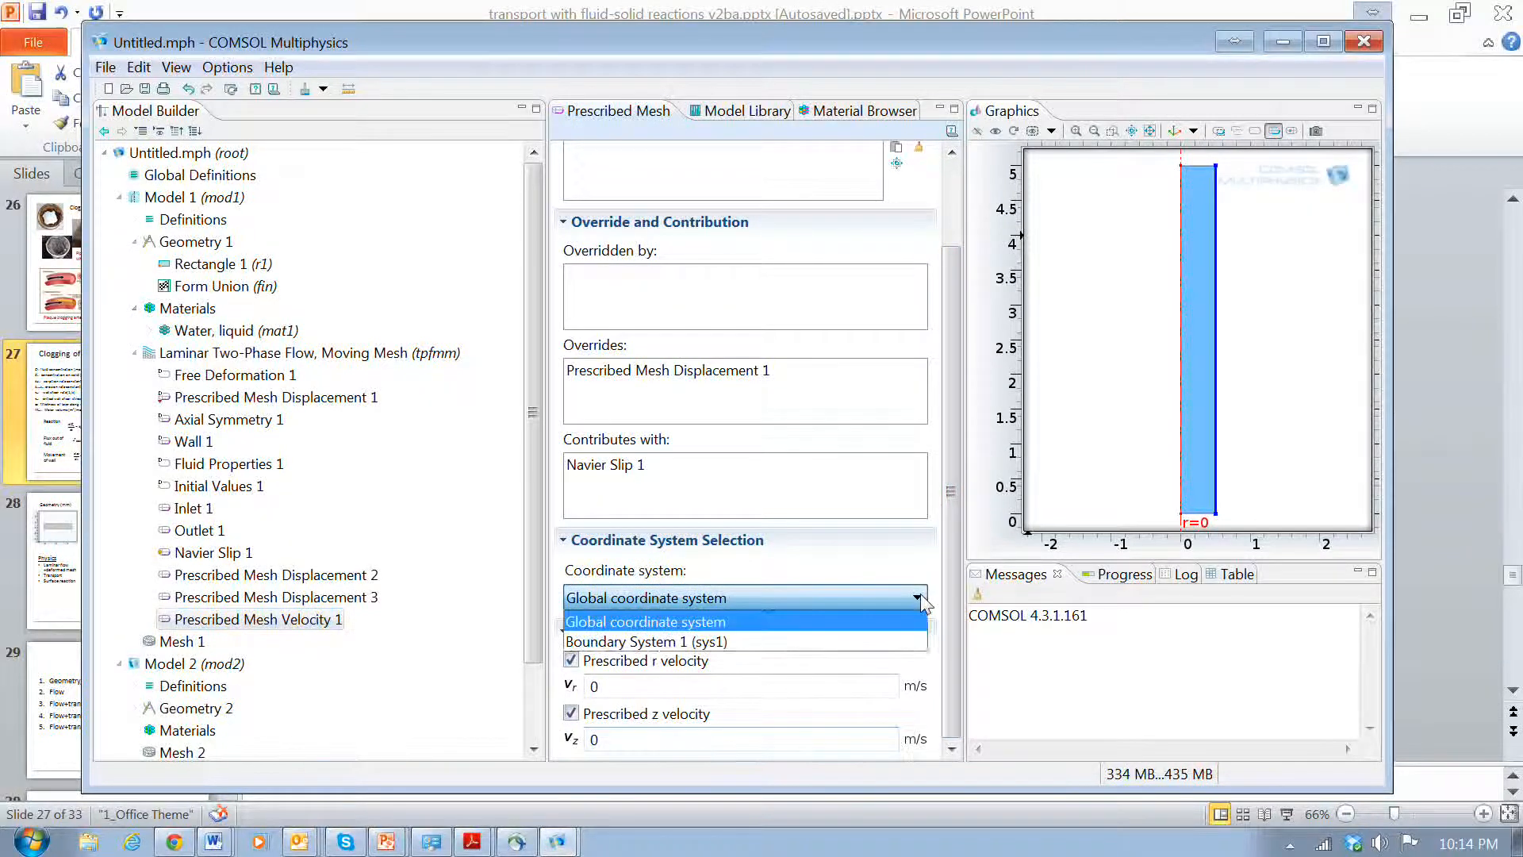
left_click(840, 642)
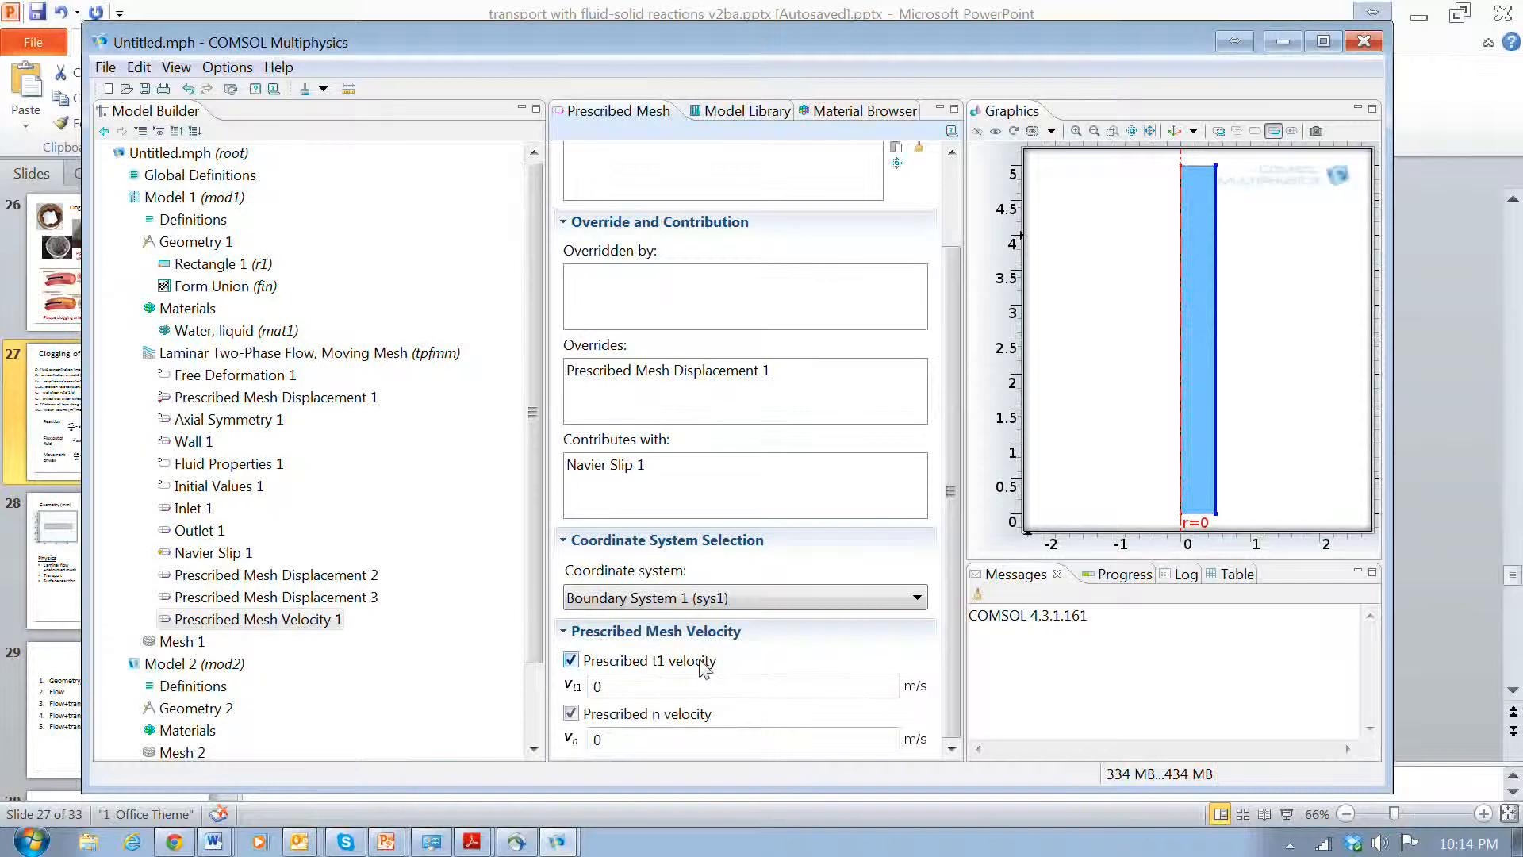
left_click(571, 660)
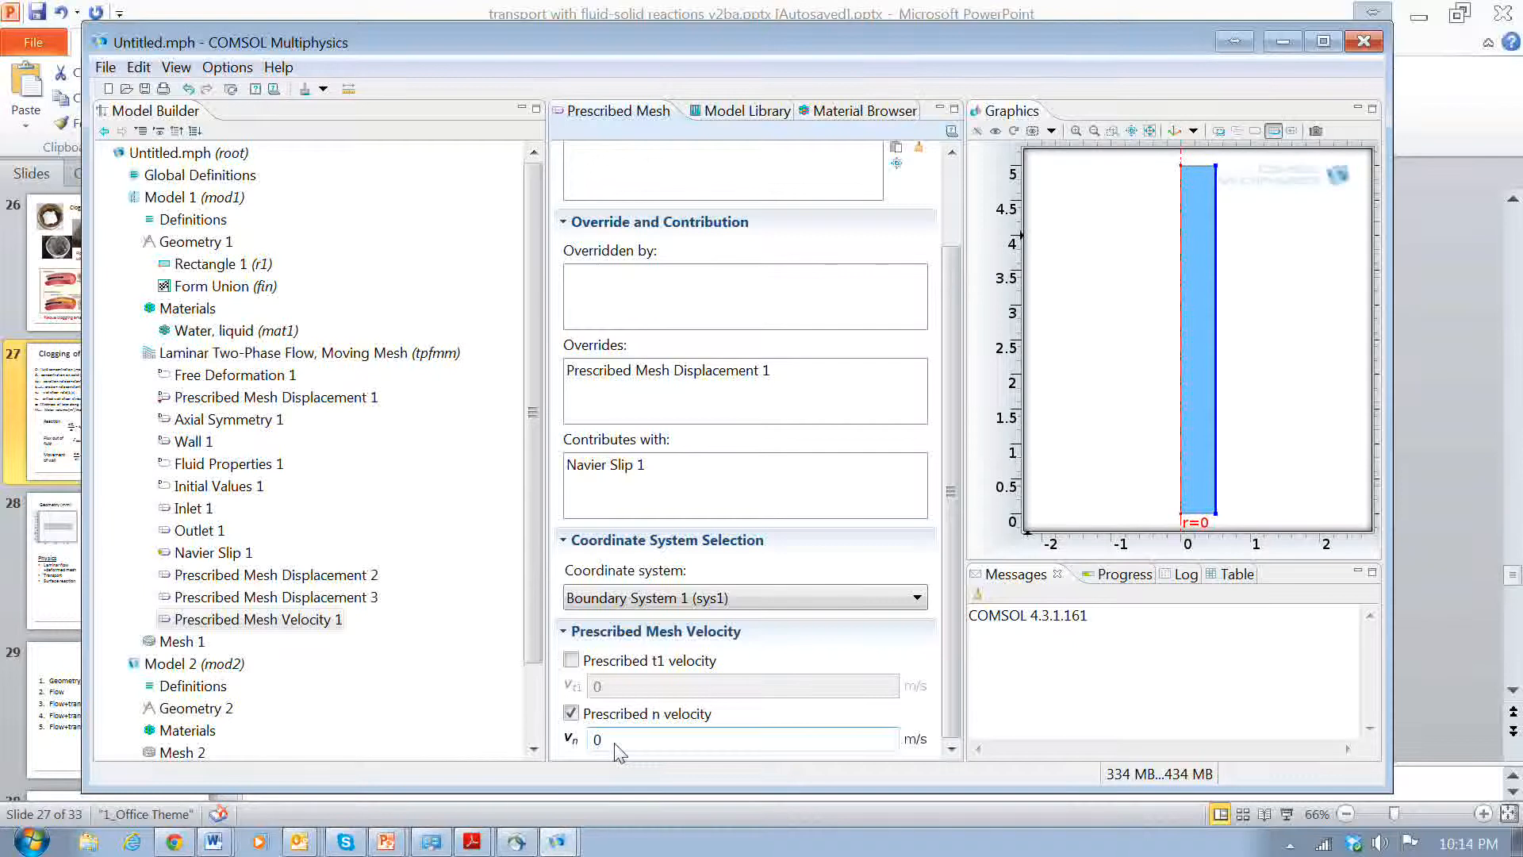
Build Mesh 1 as a physics-controlled mesh with Normal element size.
left_click(174, 644)
right_click(174, 645)
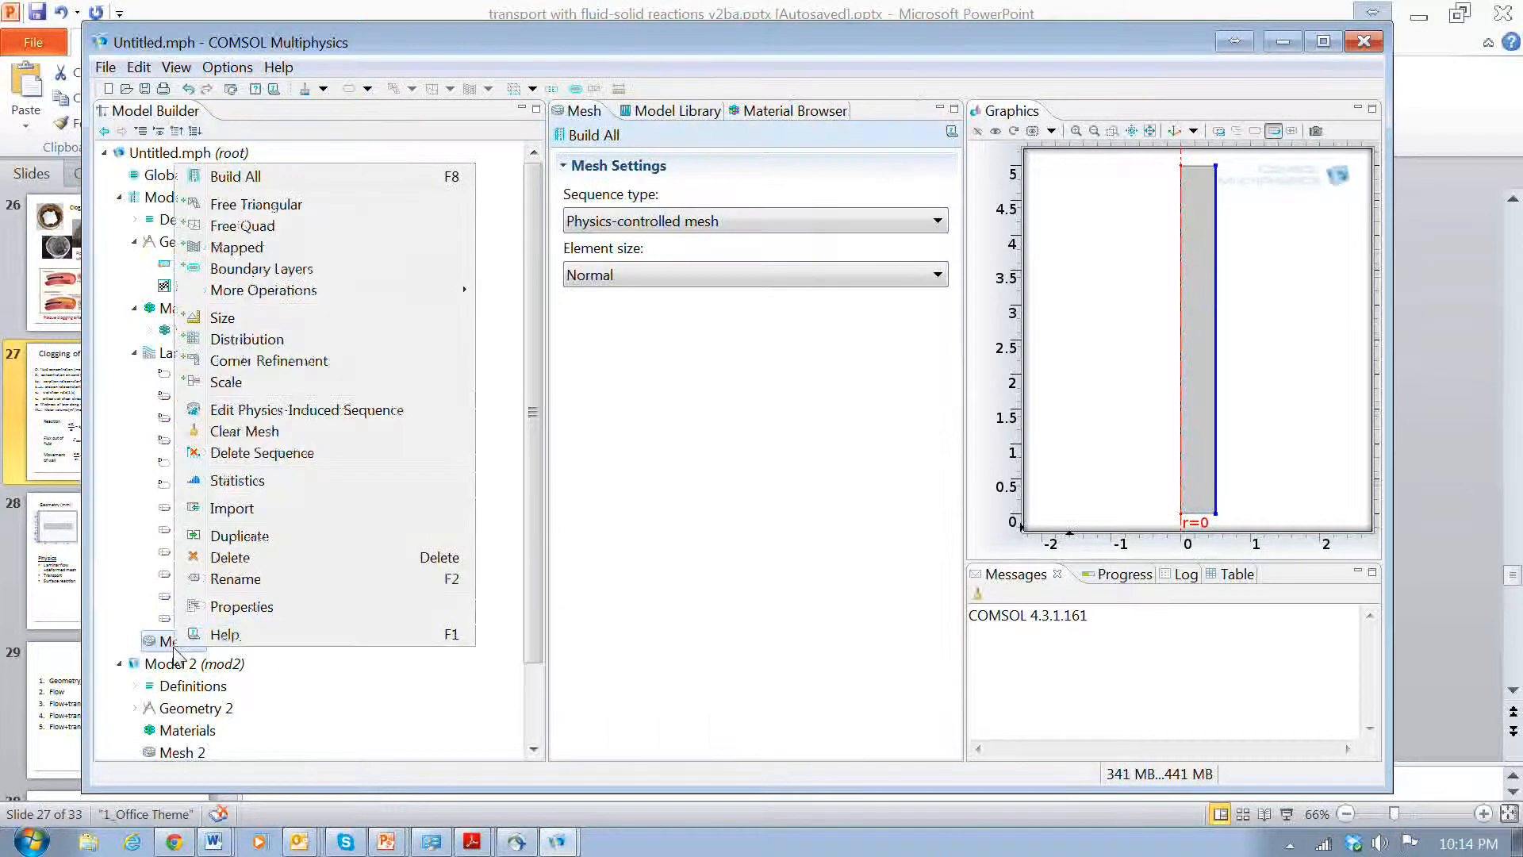
left_click(174, 647)
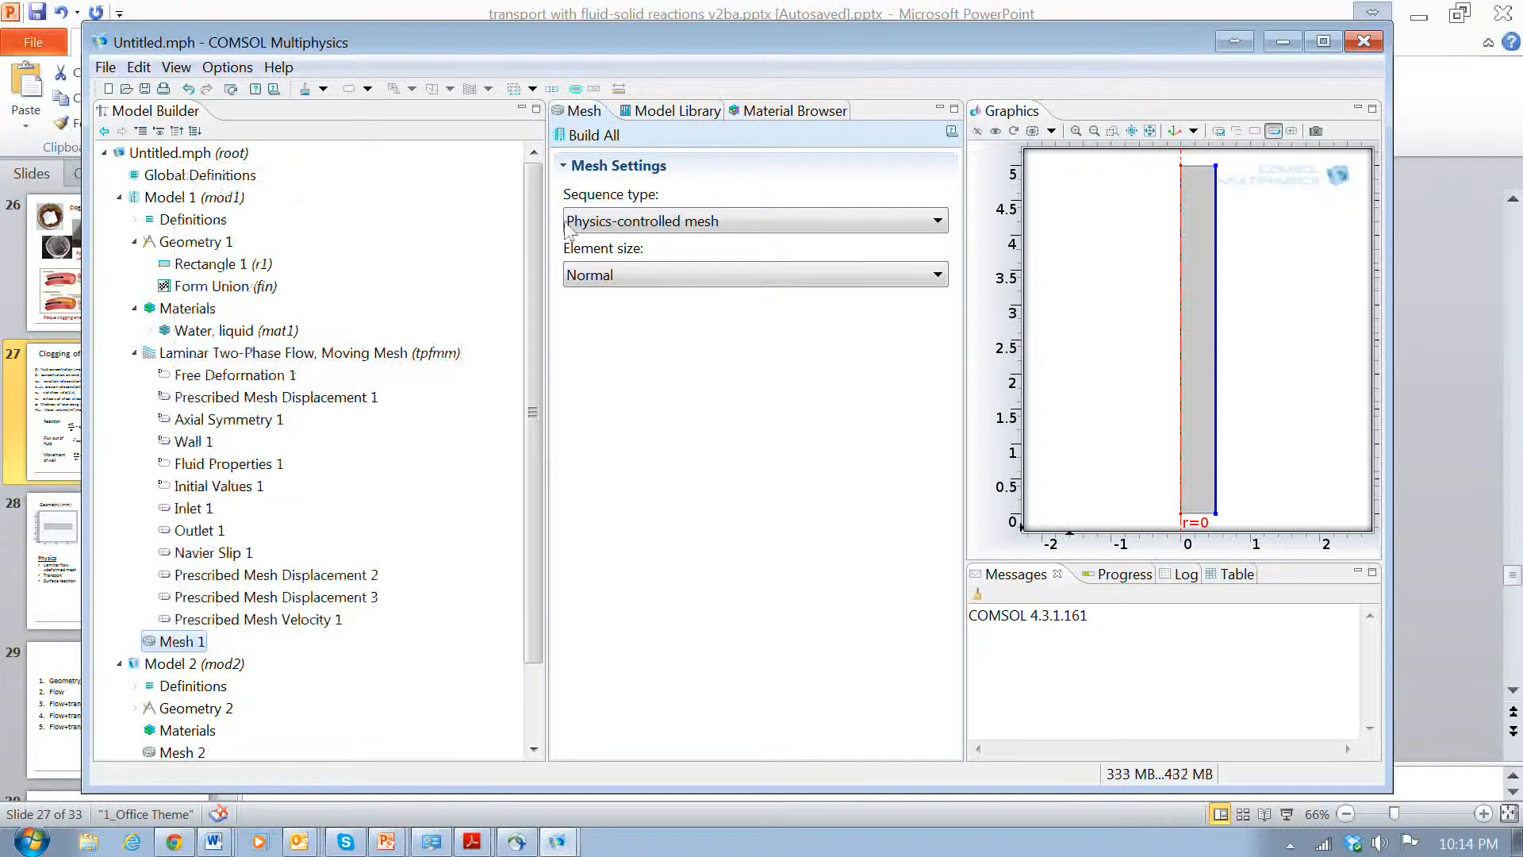
left_click(595, 136)
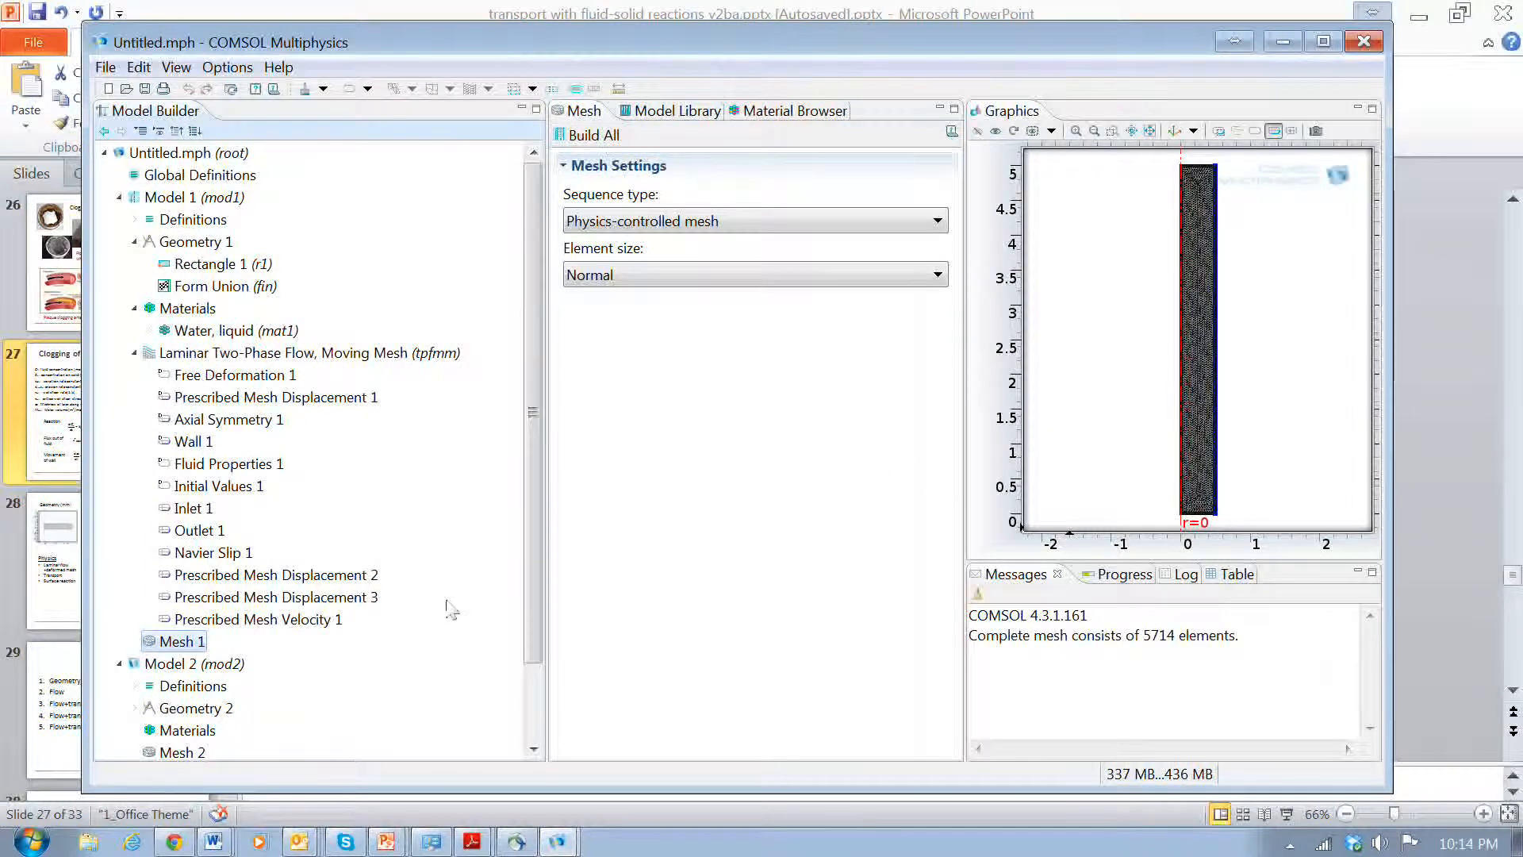
Add a Free Triangular operation to Mesh 1 and give it its own Size node.
right_click(159, 649)
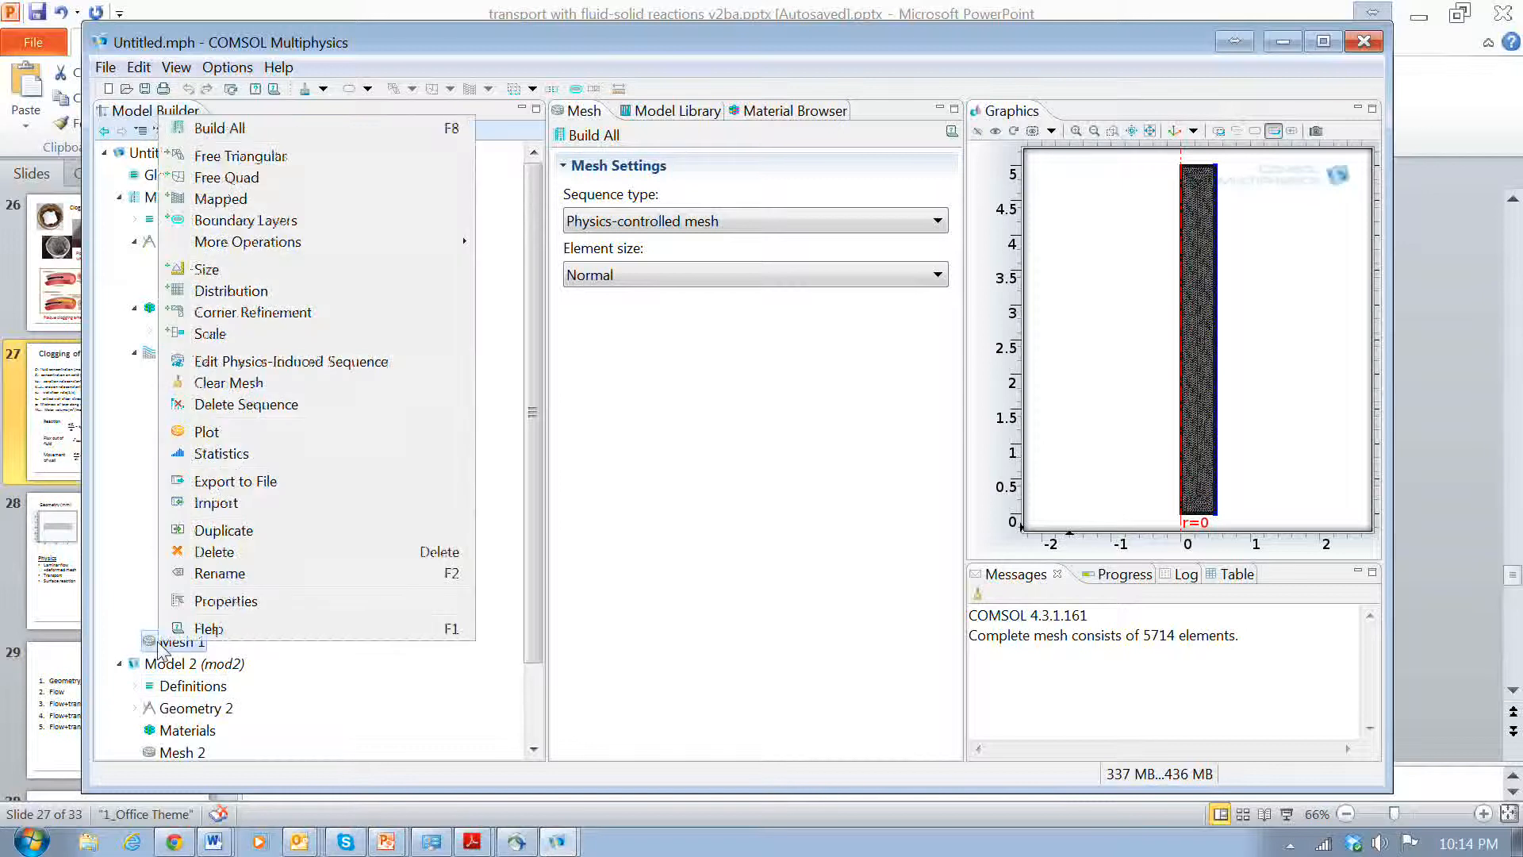
left_click(281, 159)
right_click(238, 687)
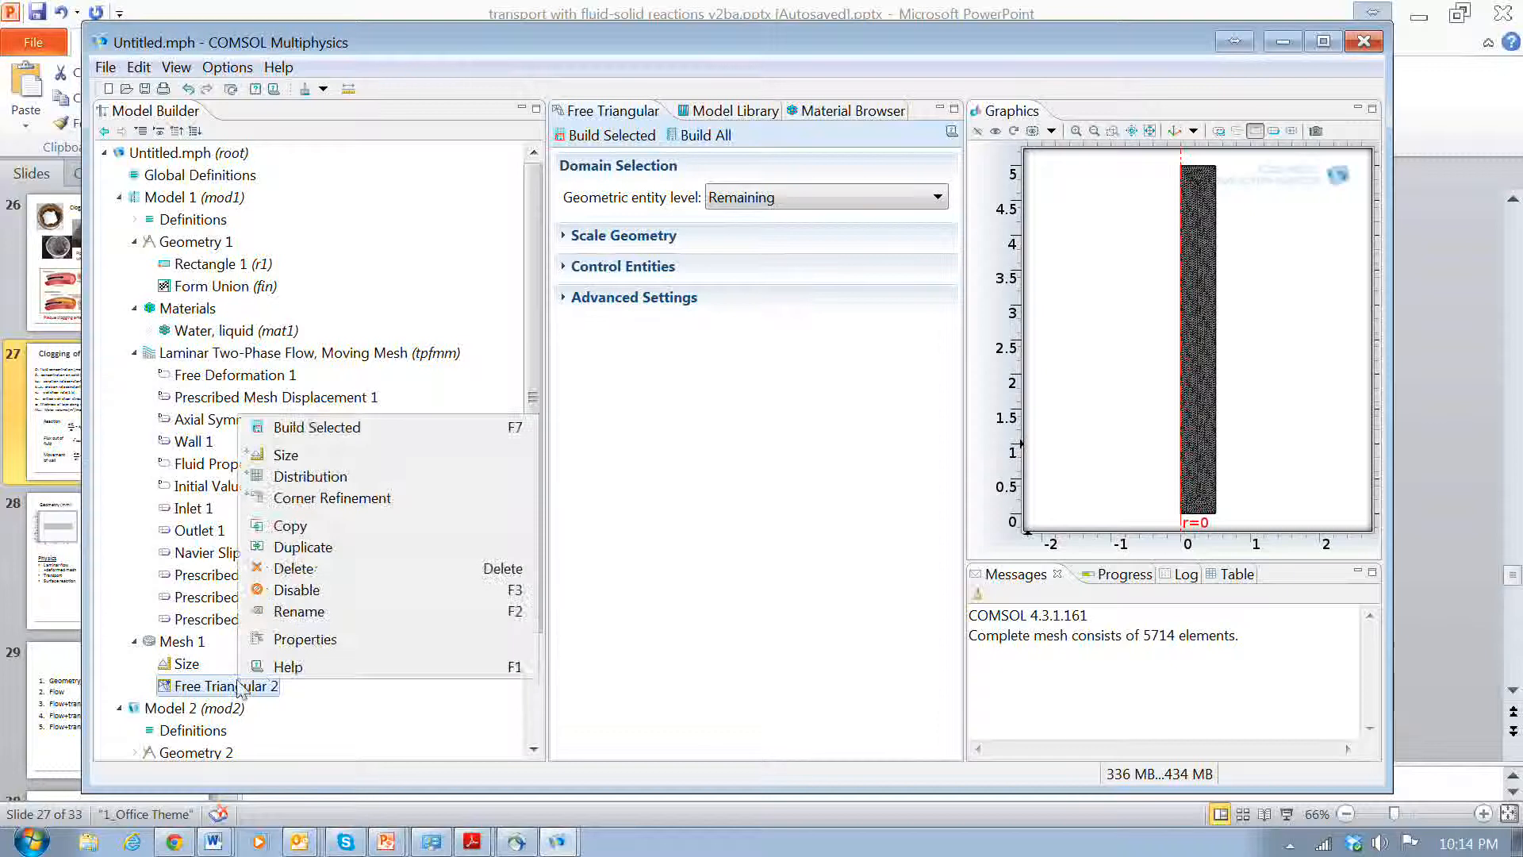
left_click(287, 454)
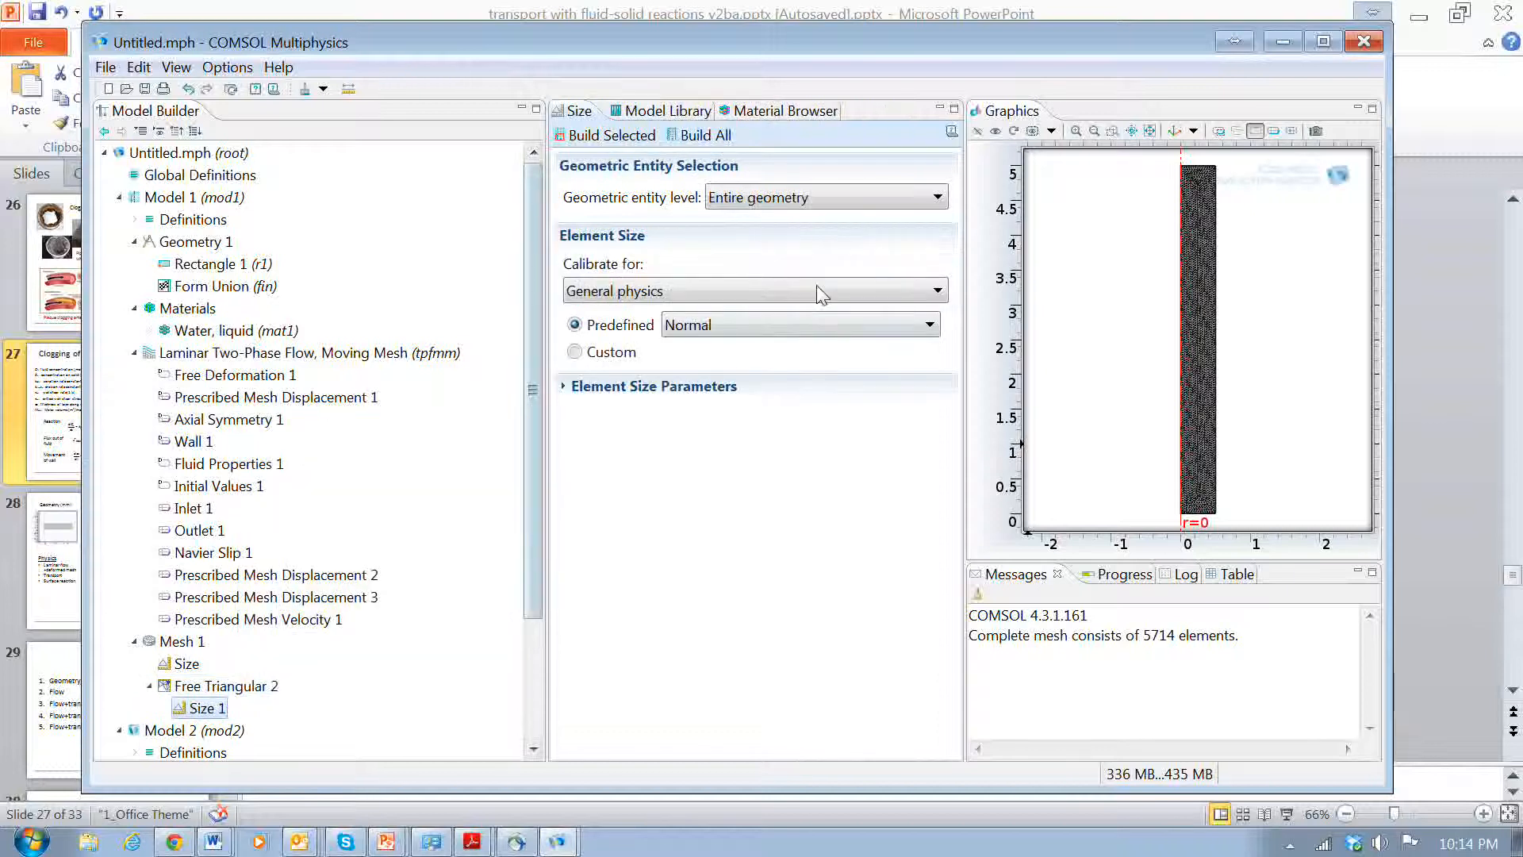
Set the Free Triangular size node to the predefined Extra fine element size and build the whole mesh.
left_click(931, 327)
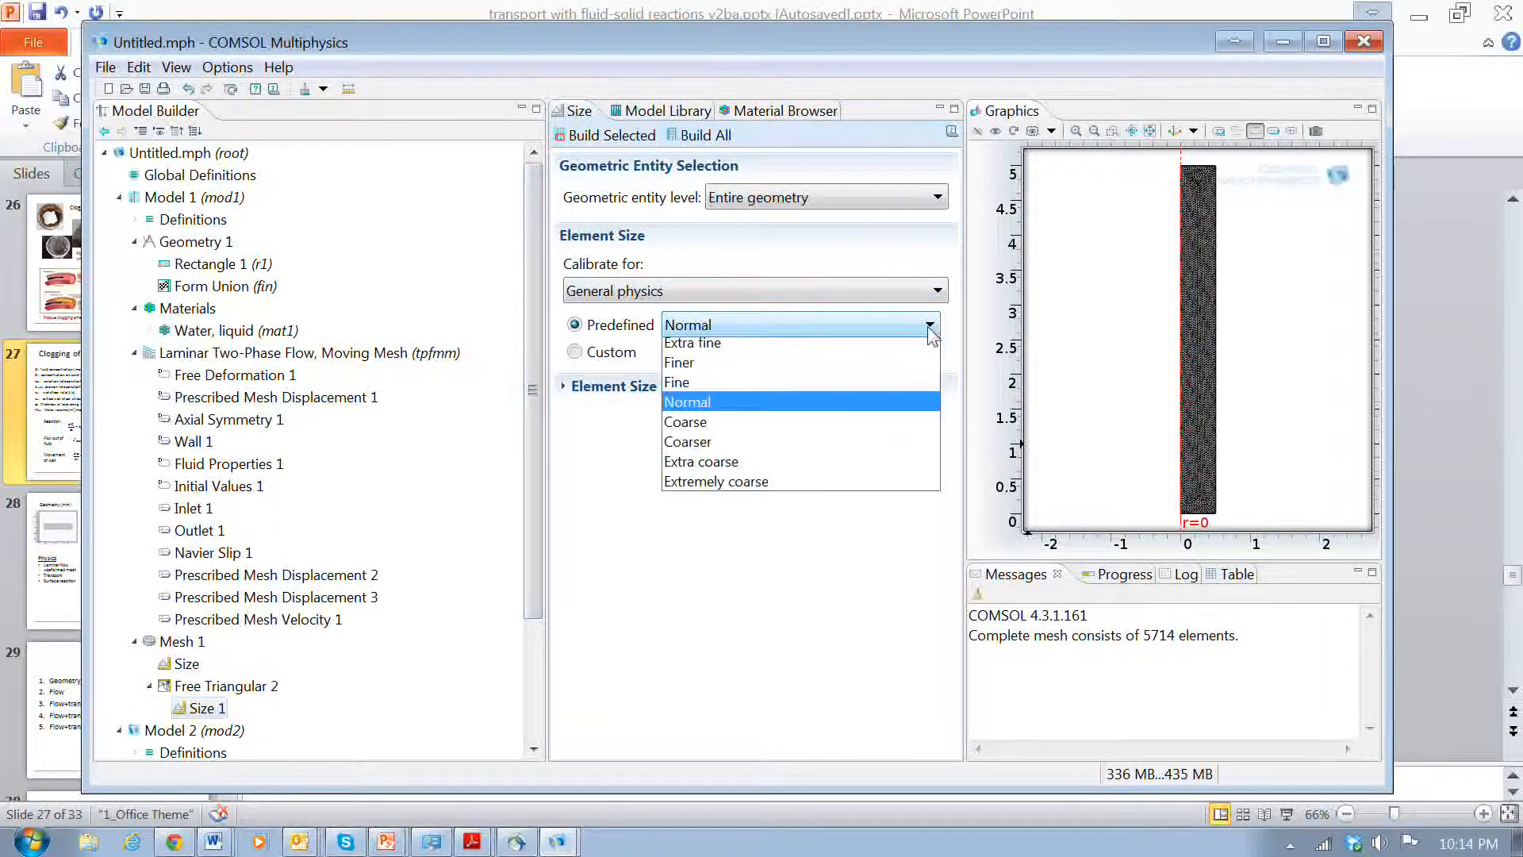
left_click(907, 368)
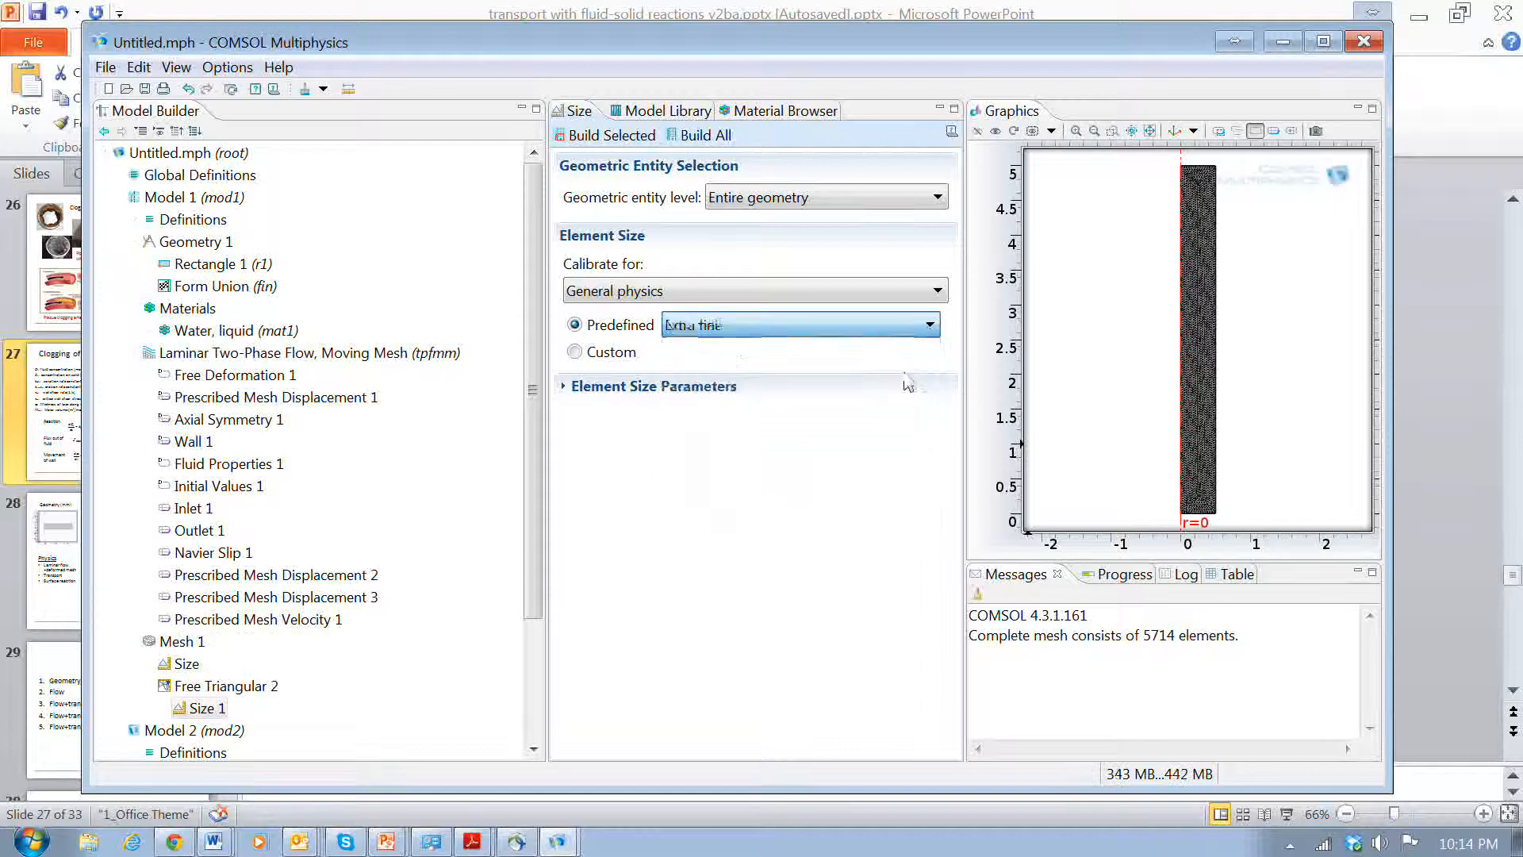
left_click(699, 135)
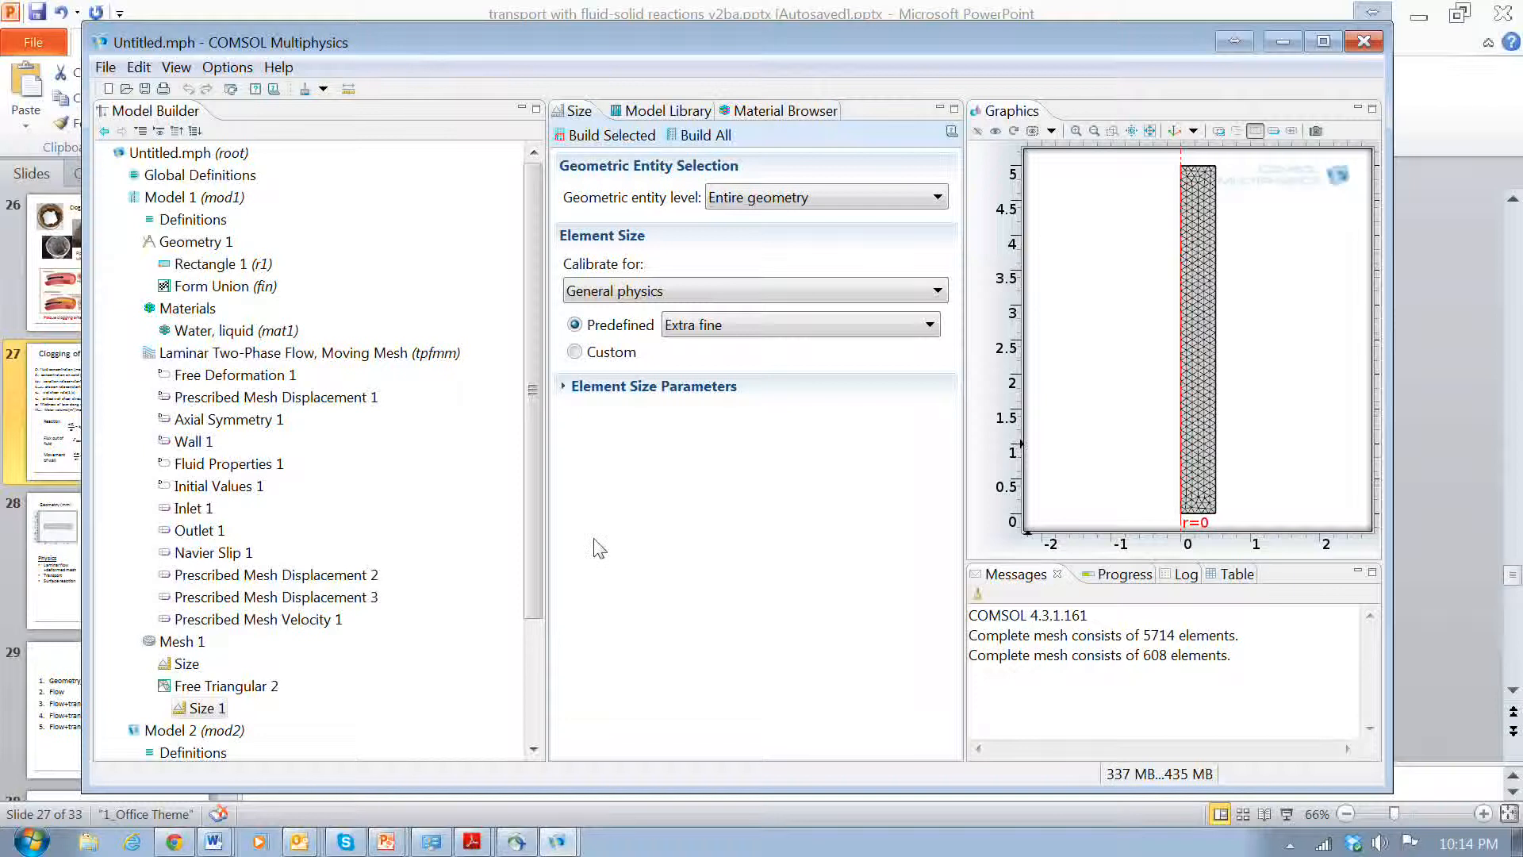
Delete the unused Model 2 (mod2) from the model tree.
left_click_drag(534, 553, 540, 695)
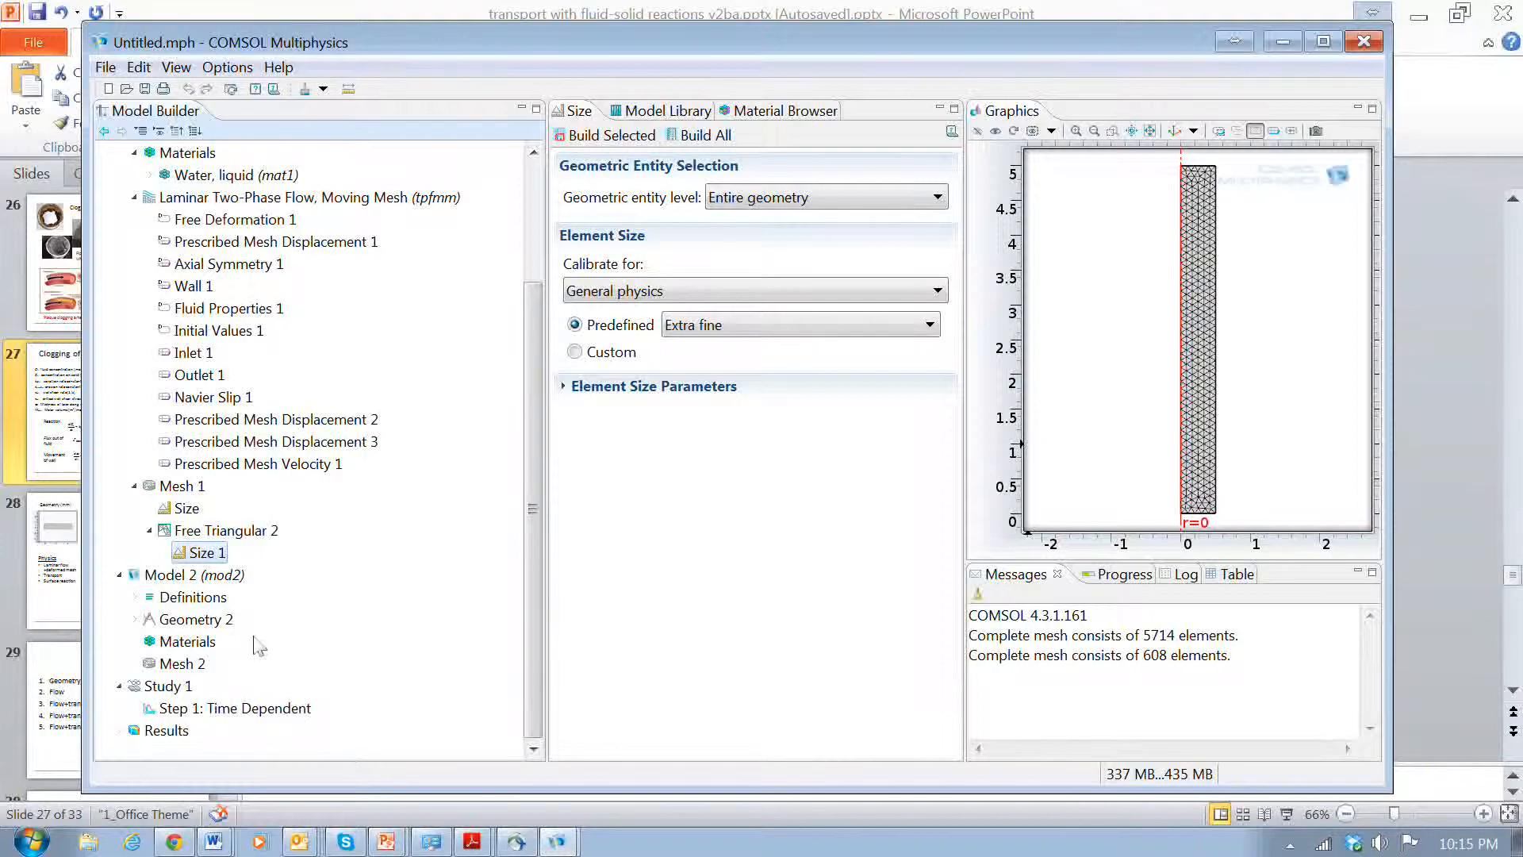
left_click(192, 580)
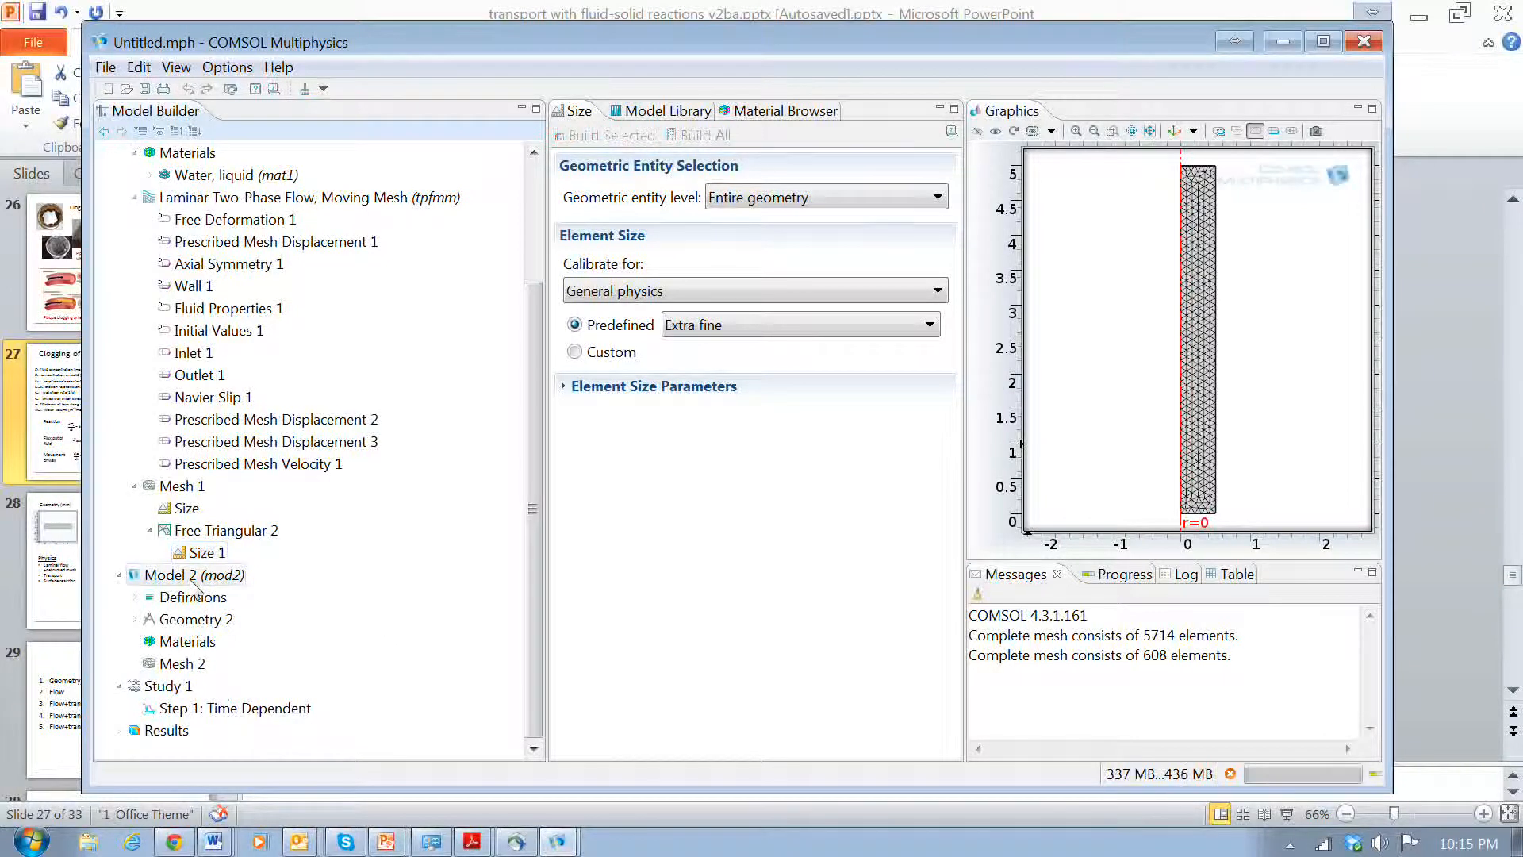
right_click(192, 586)
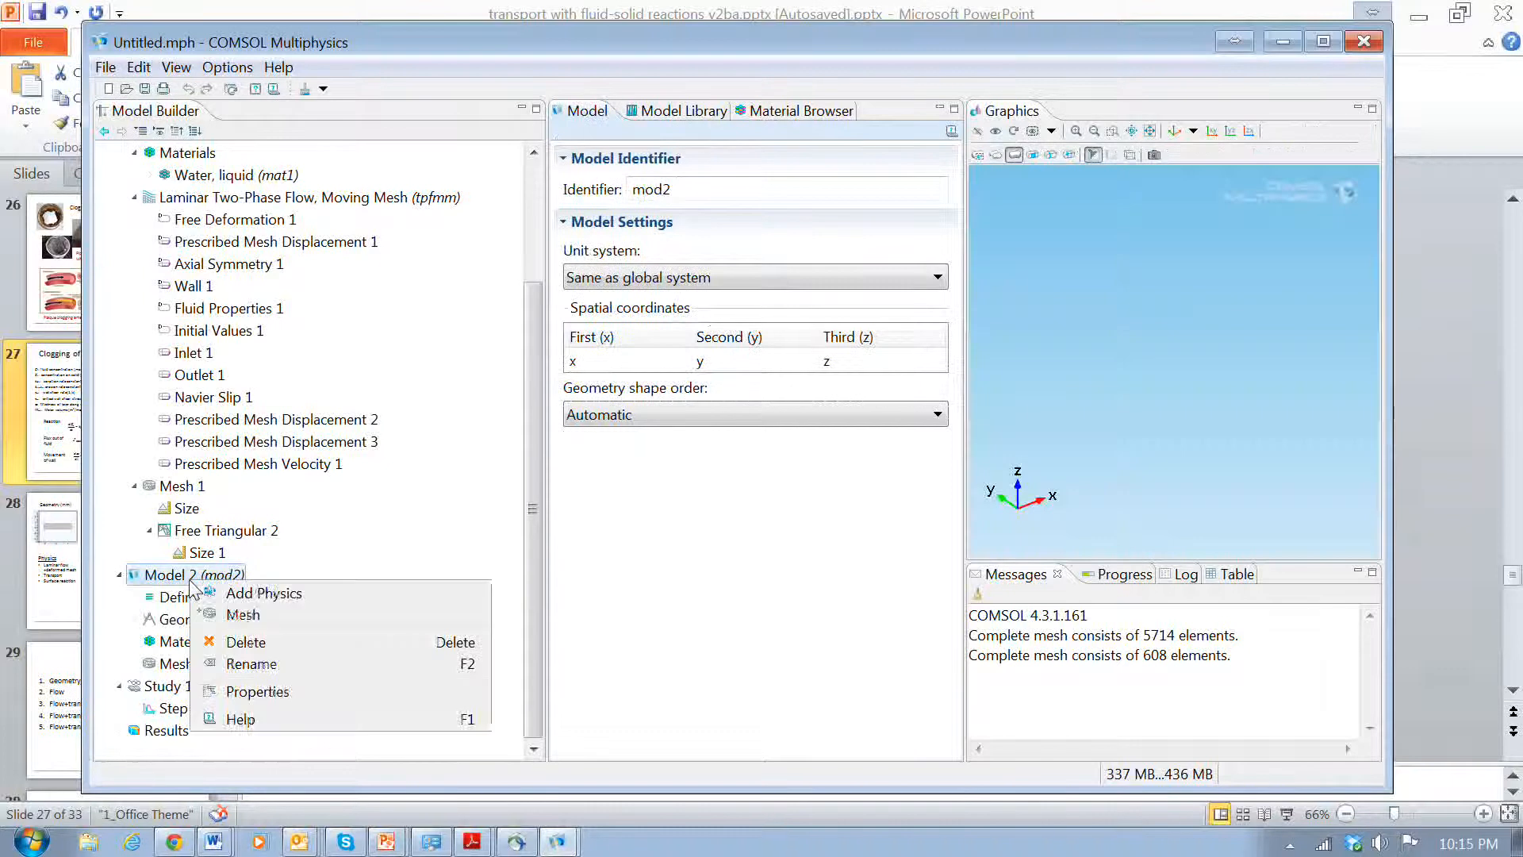
left_click(242, 643)
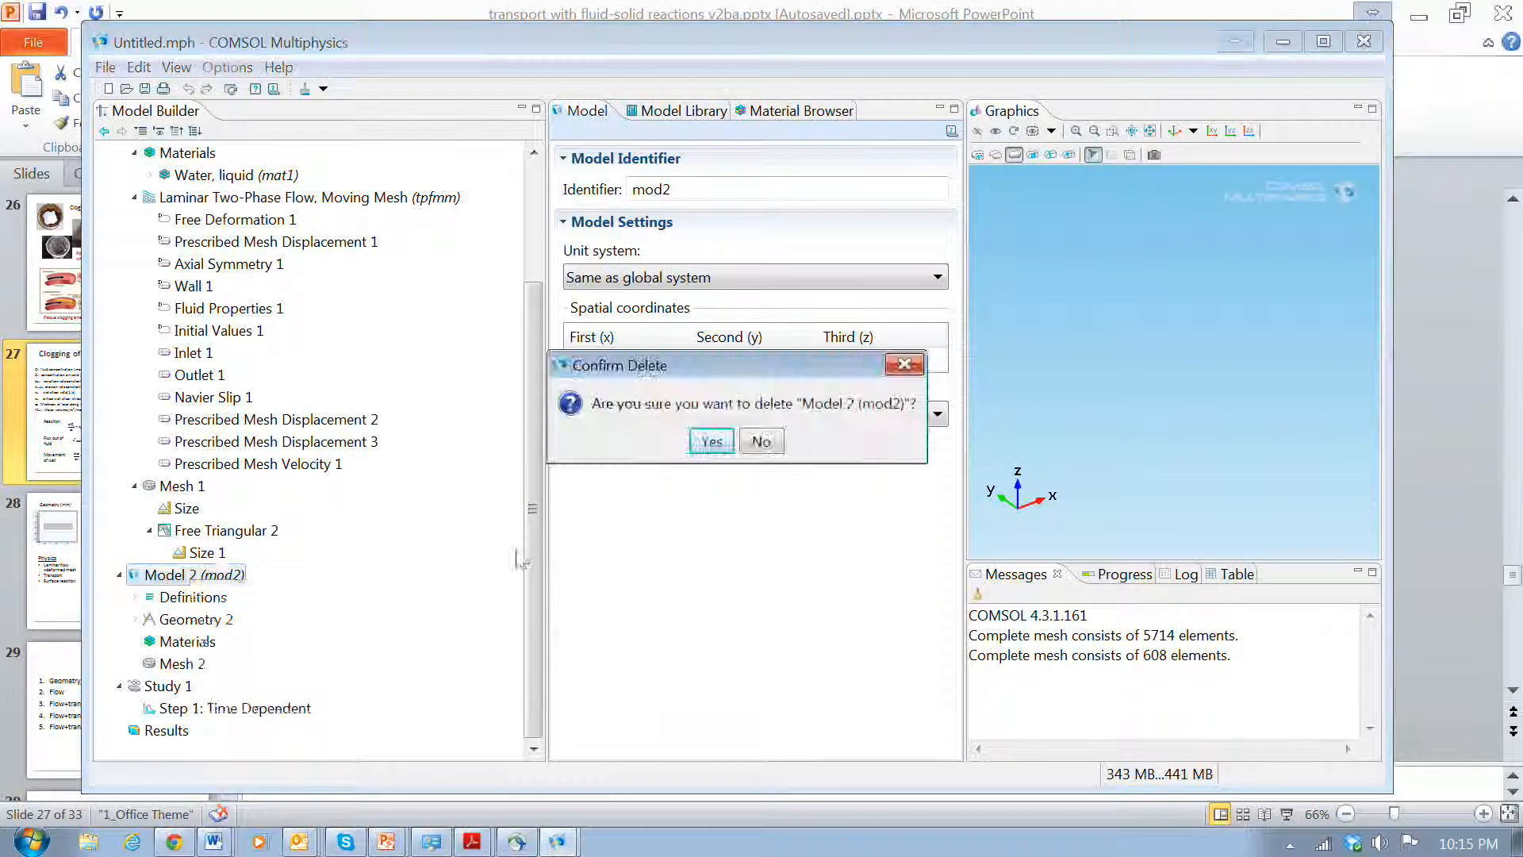
left_click(711, 441)
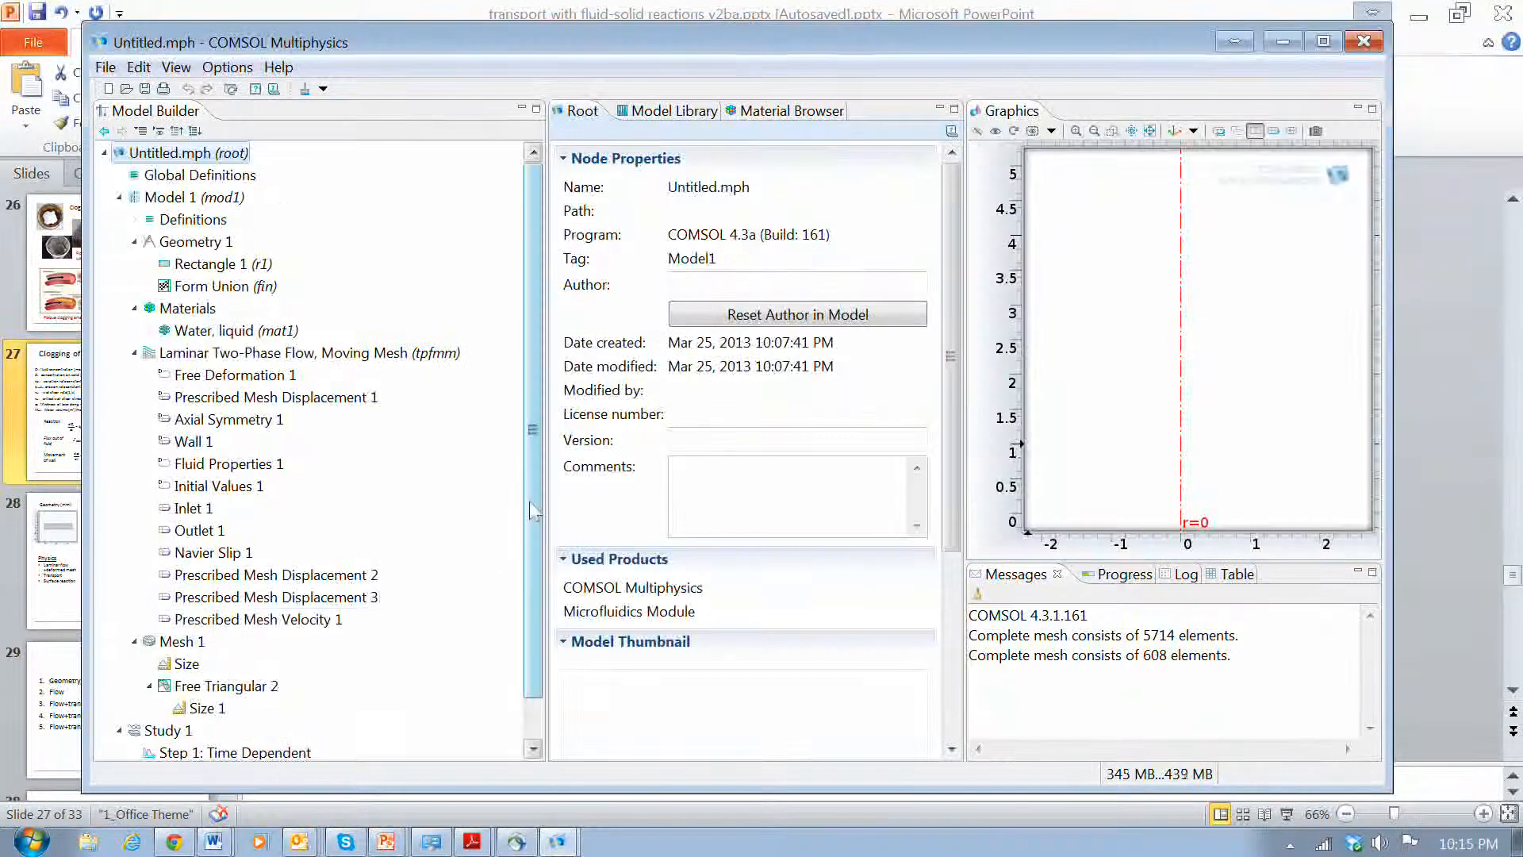
Compute Study 1 and fit the velocity magnitude surface plot to the graphics view.
scroll(475, 643, "down", 1)
left_click(184, 687)
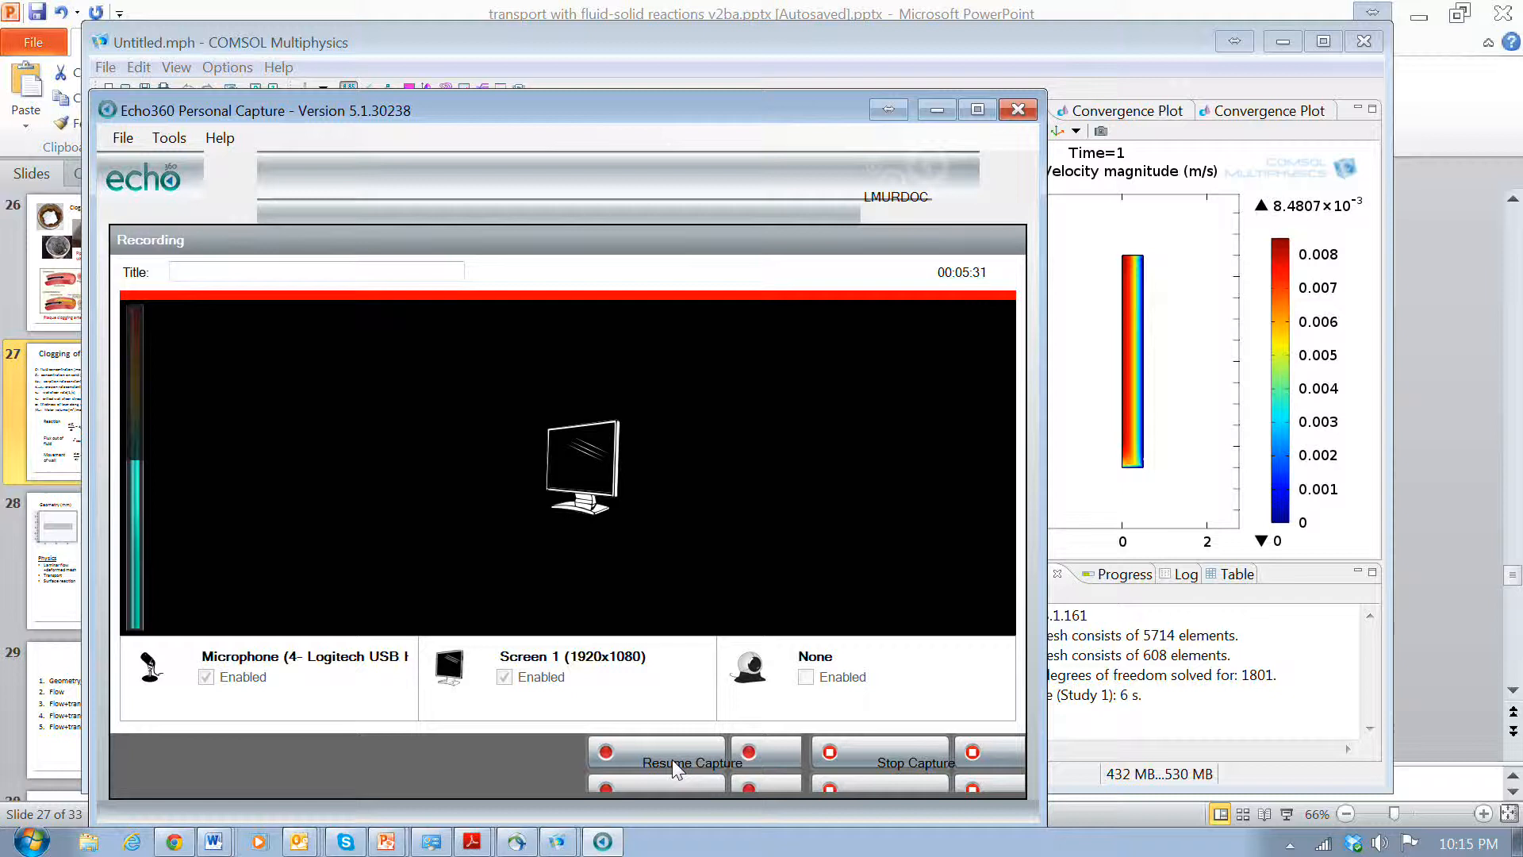
left_click(673, 759)
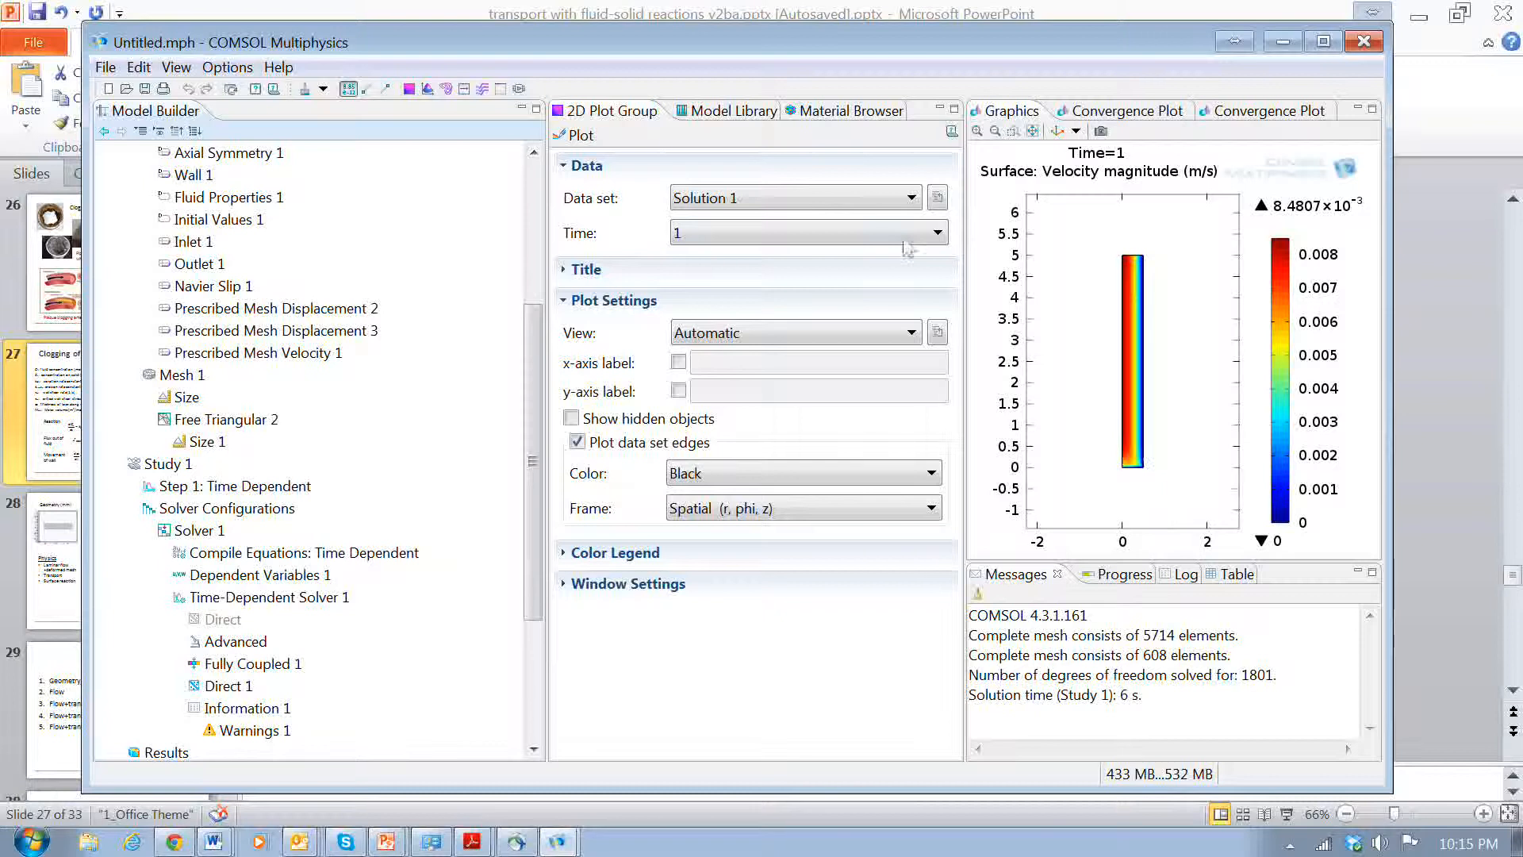
left_click(1033, 131)
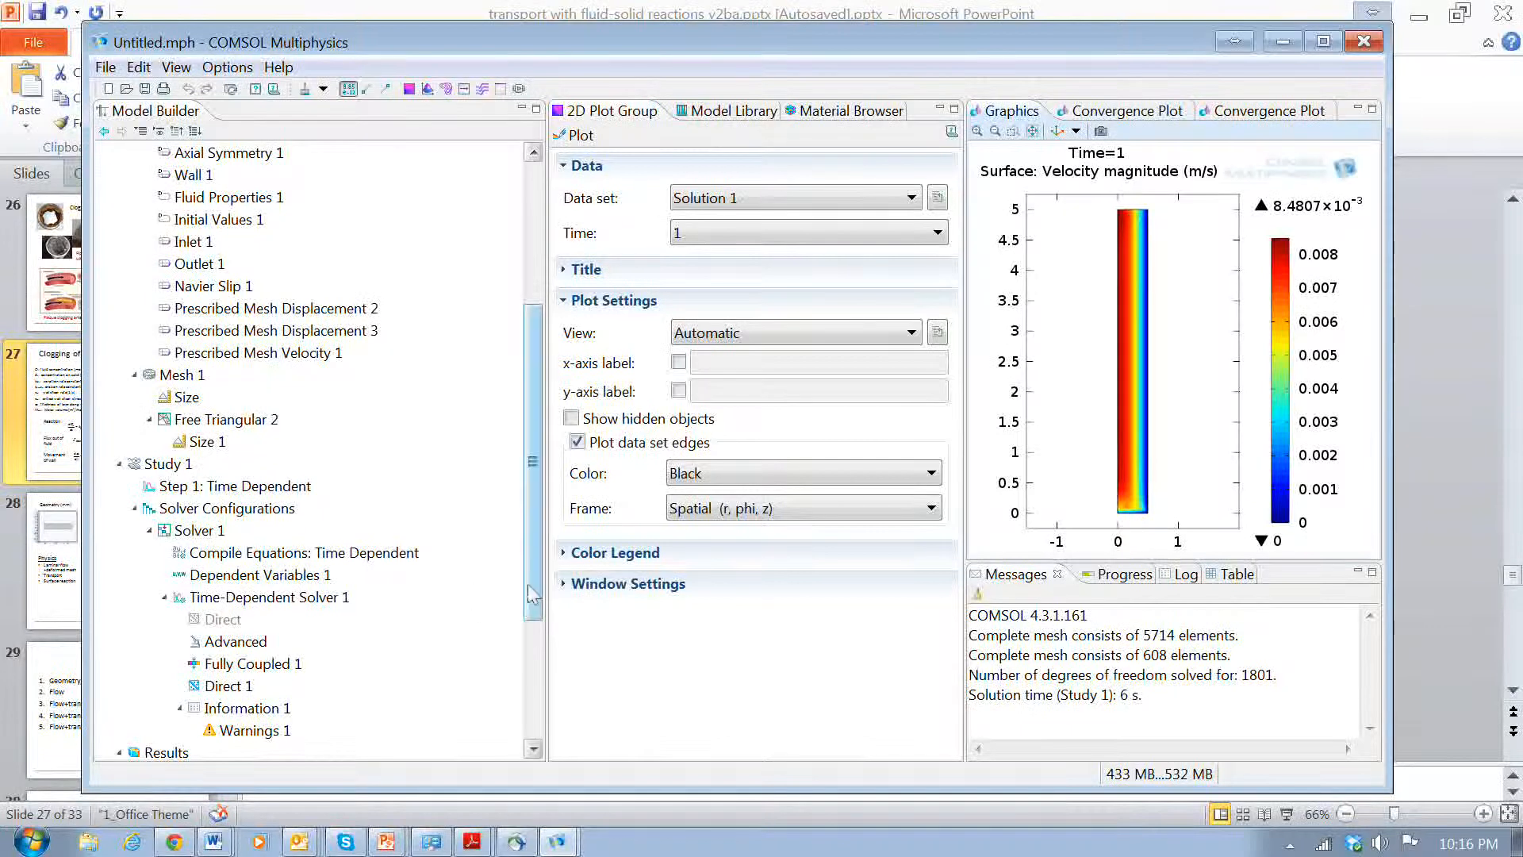
Add the Transport of Diluted Species (chds) physics to Model 1 with a Time Dependent study.
left_click_drag(533, 556, 533, 448)
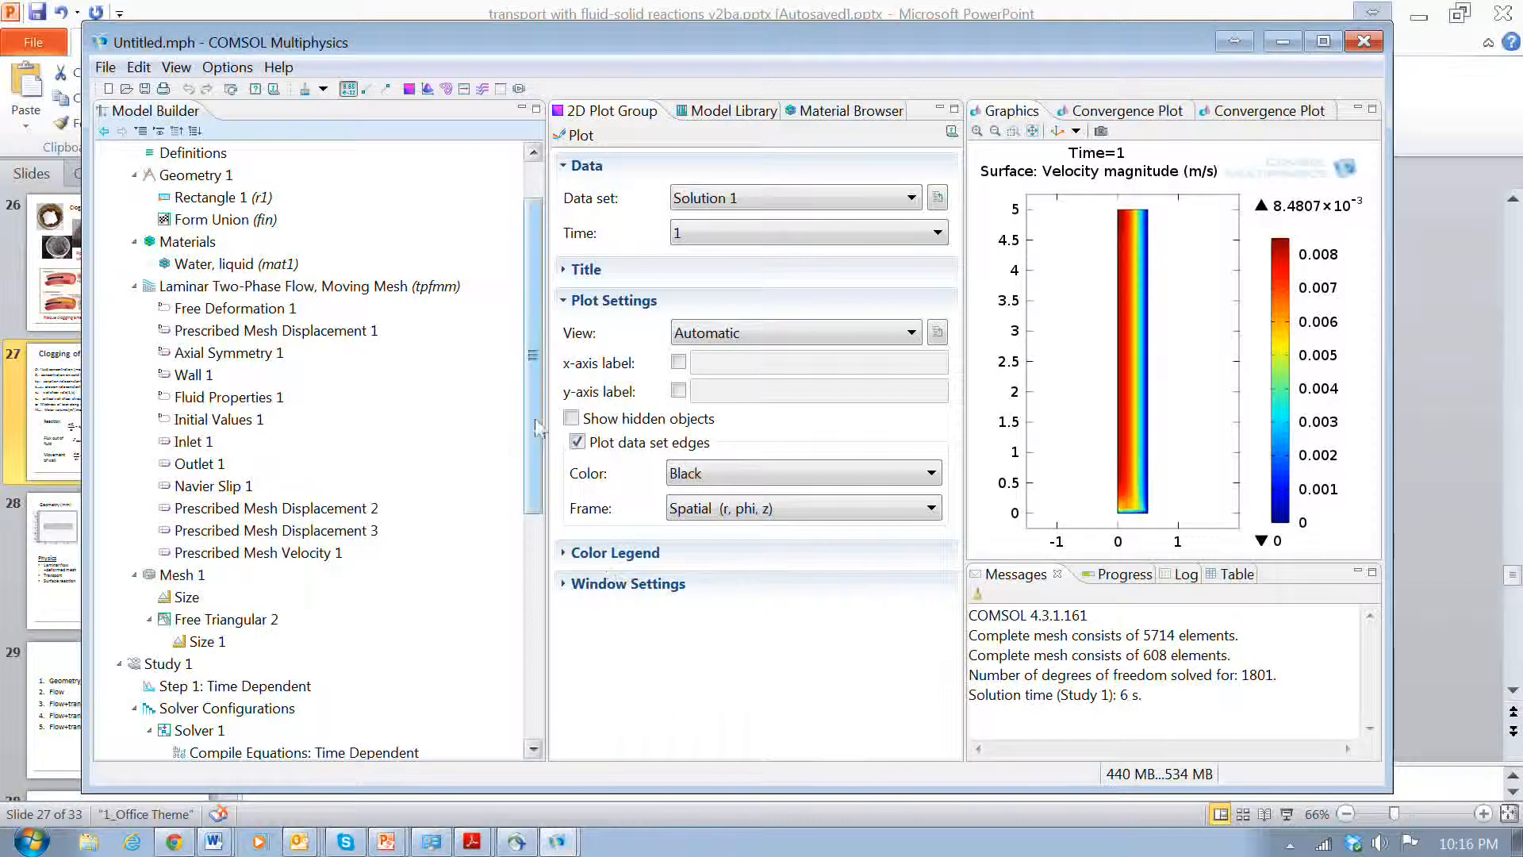
left_click_drag(533, 434, 540, 489)
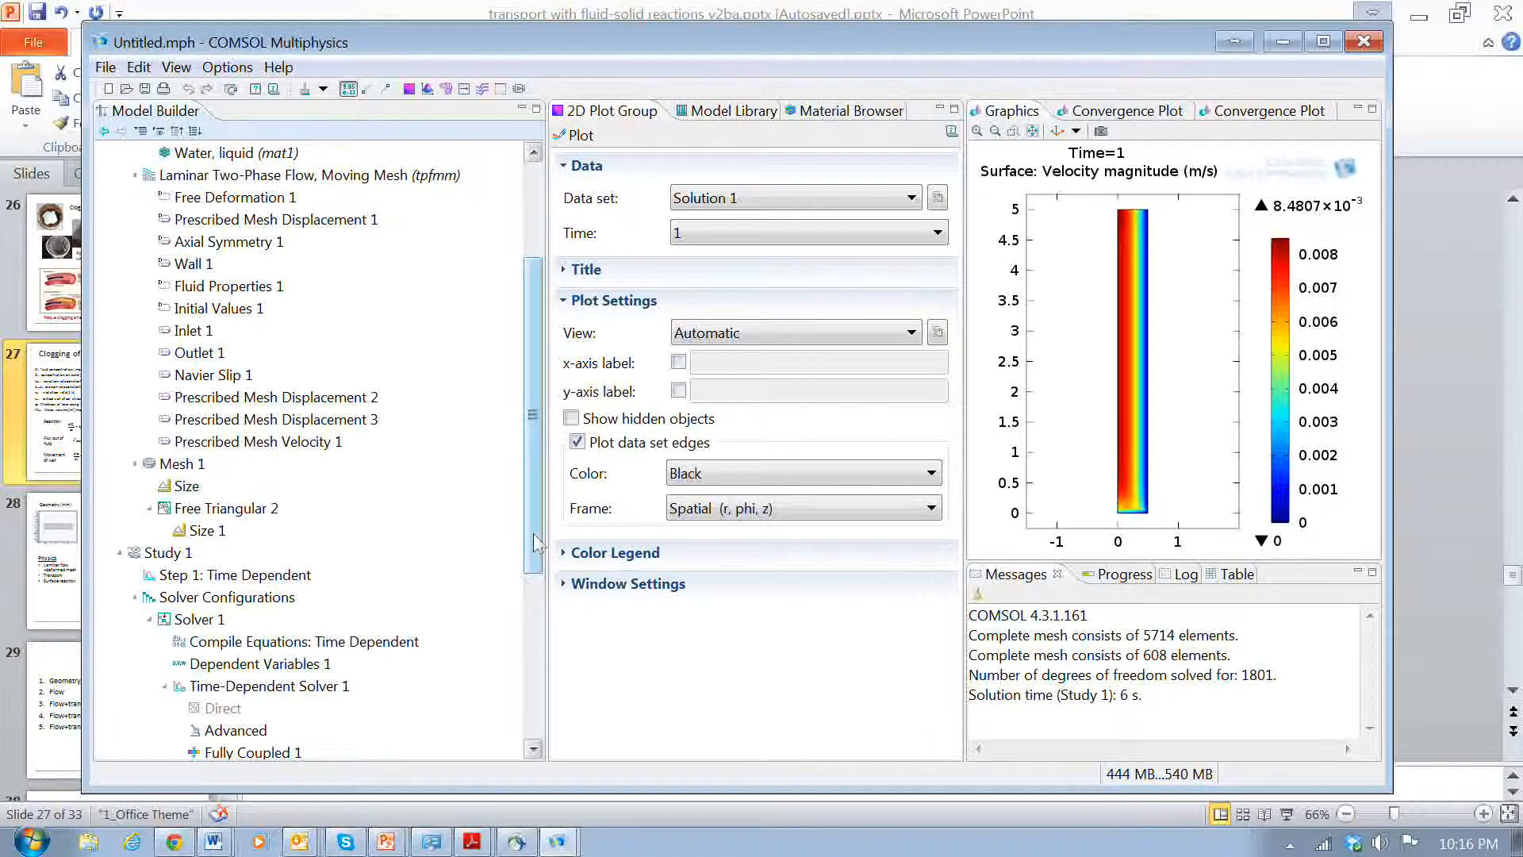
left_click_drag(533, 545, 534, 449)
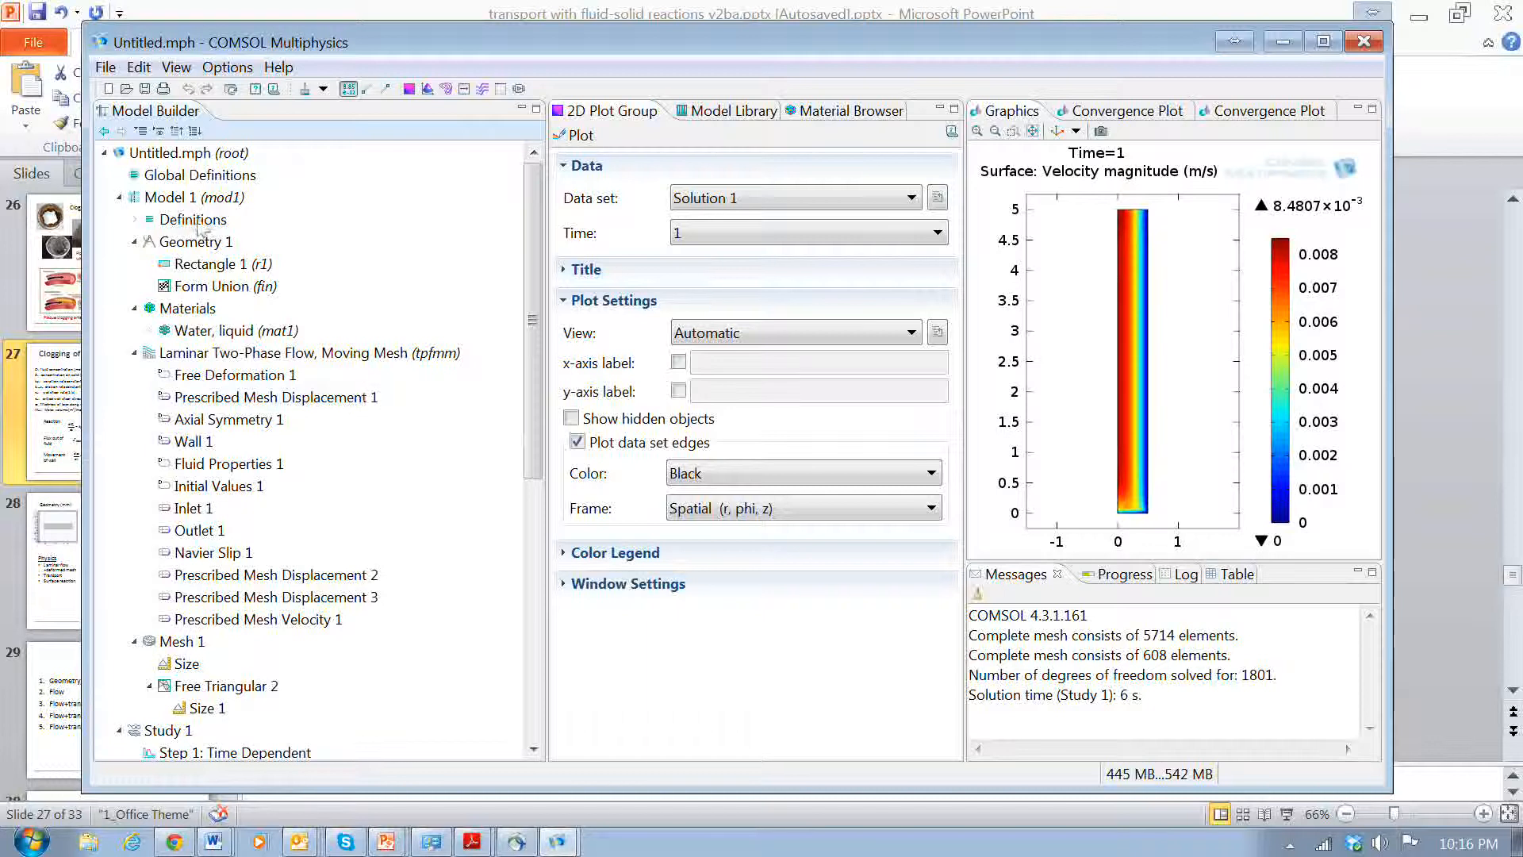
right_click(185, 198)
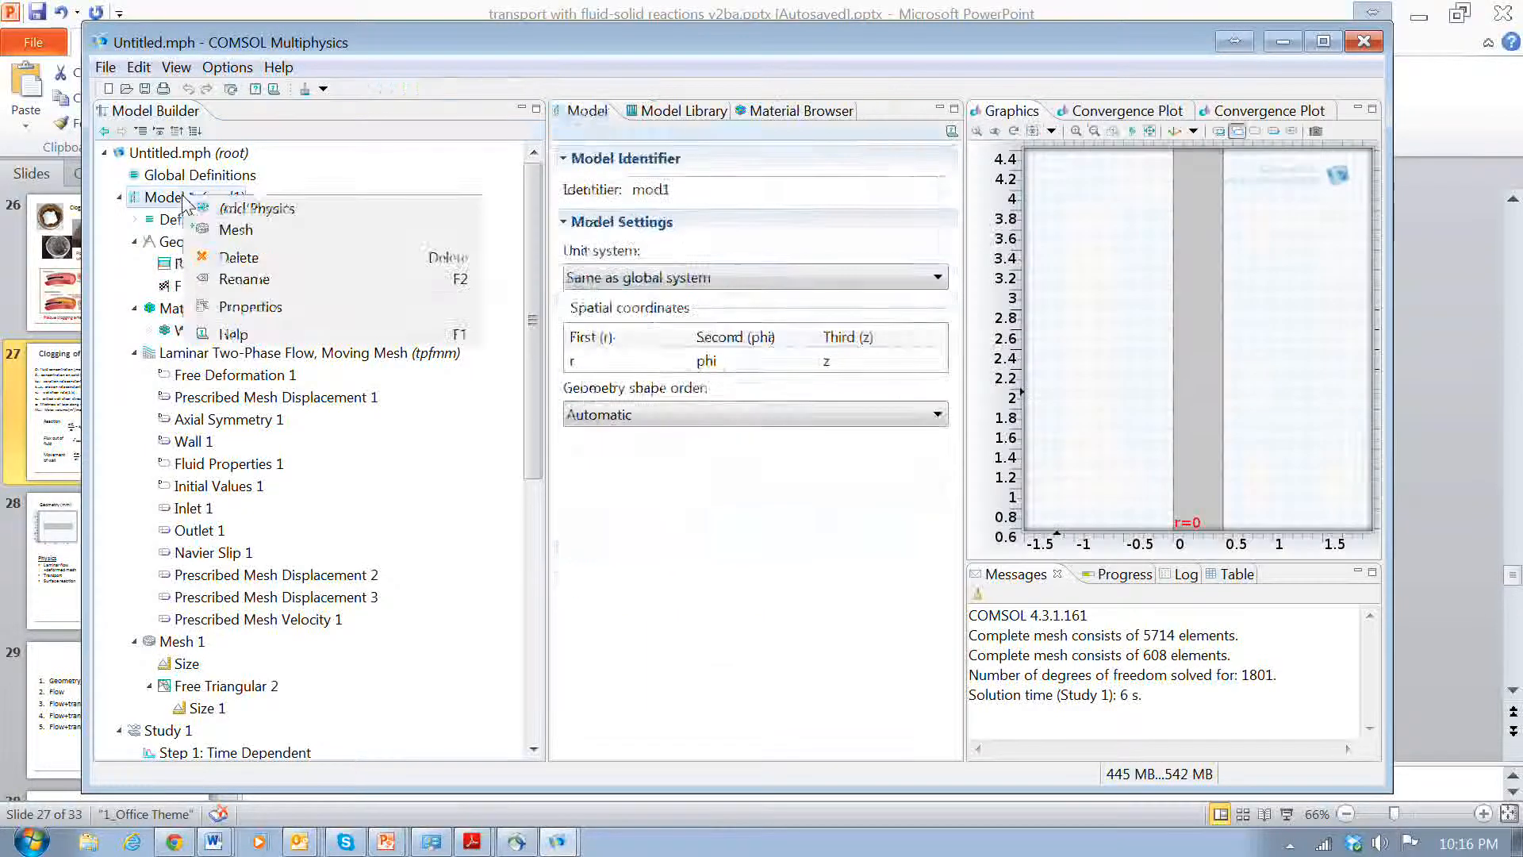
left_click(253, 208)
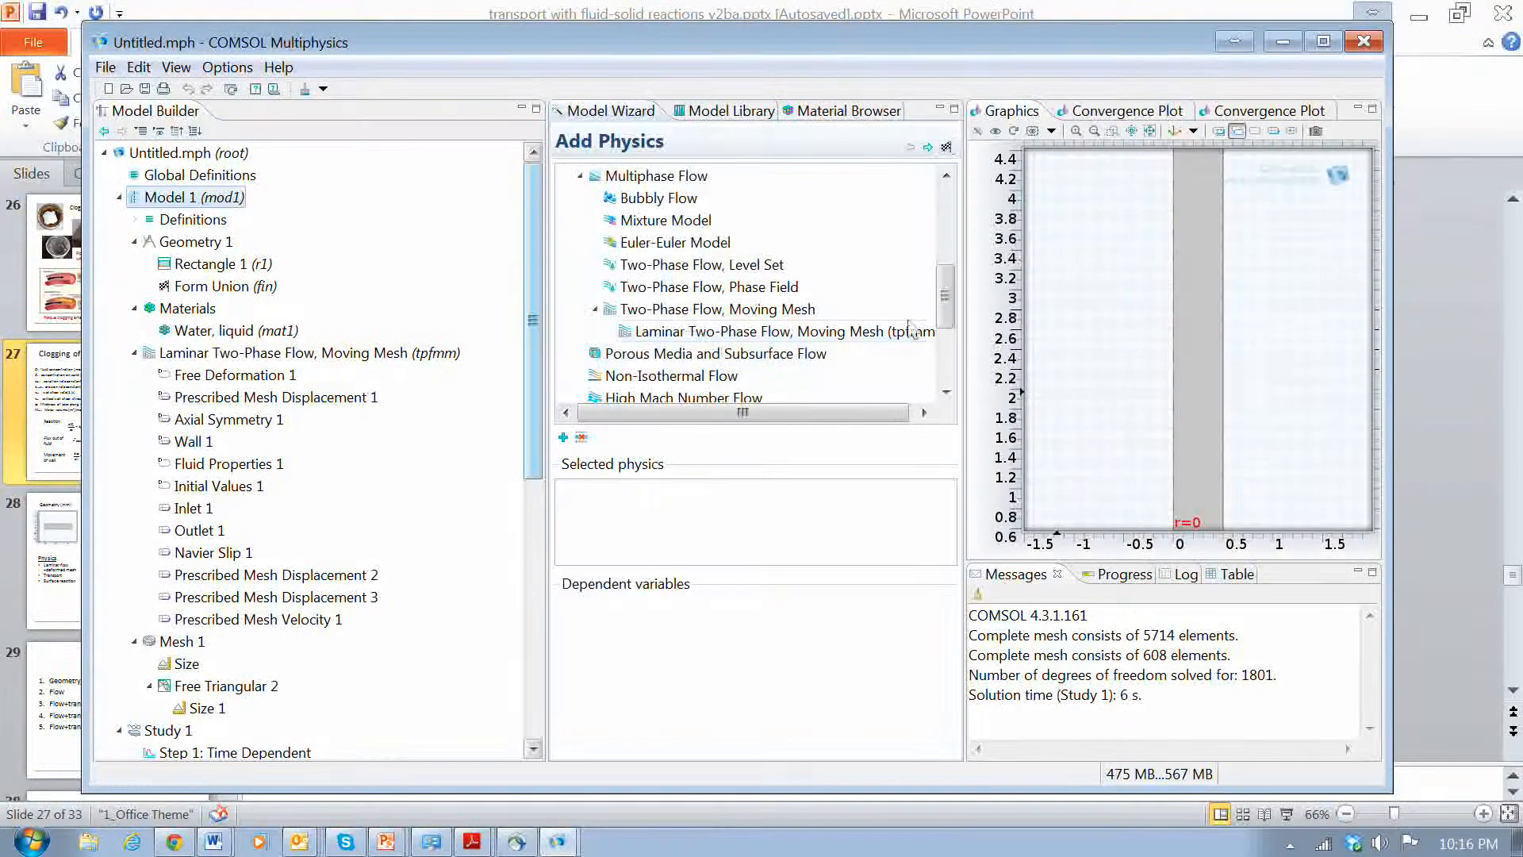
scroll(946, 274, "up", 1)
left_click_drag(950, 273, 946, 211)
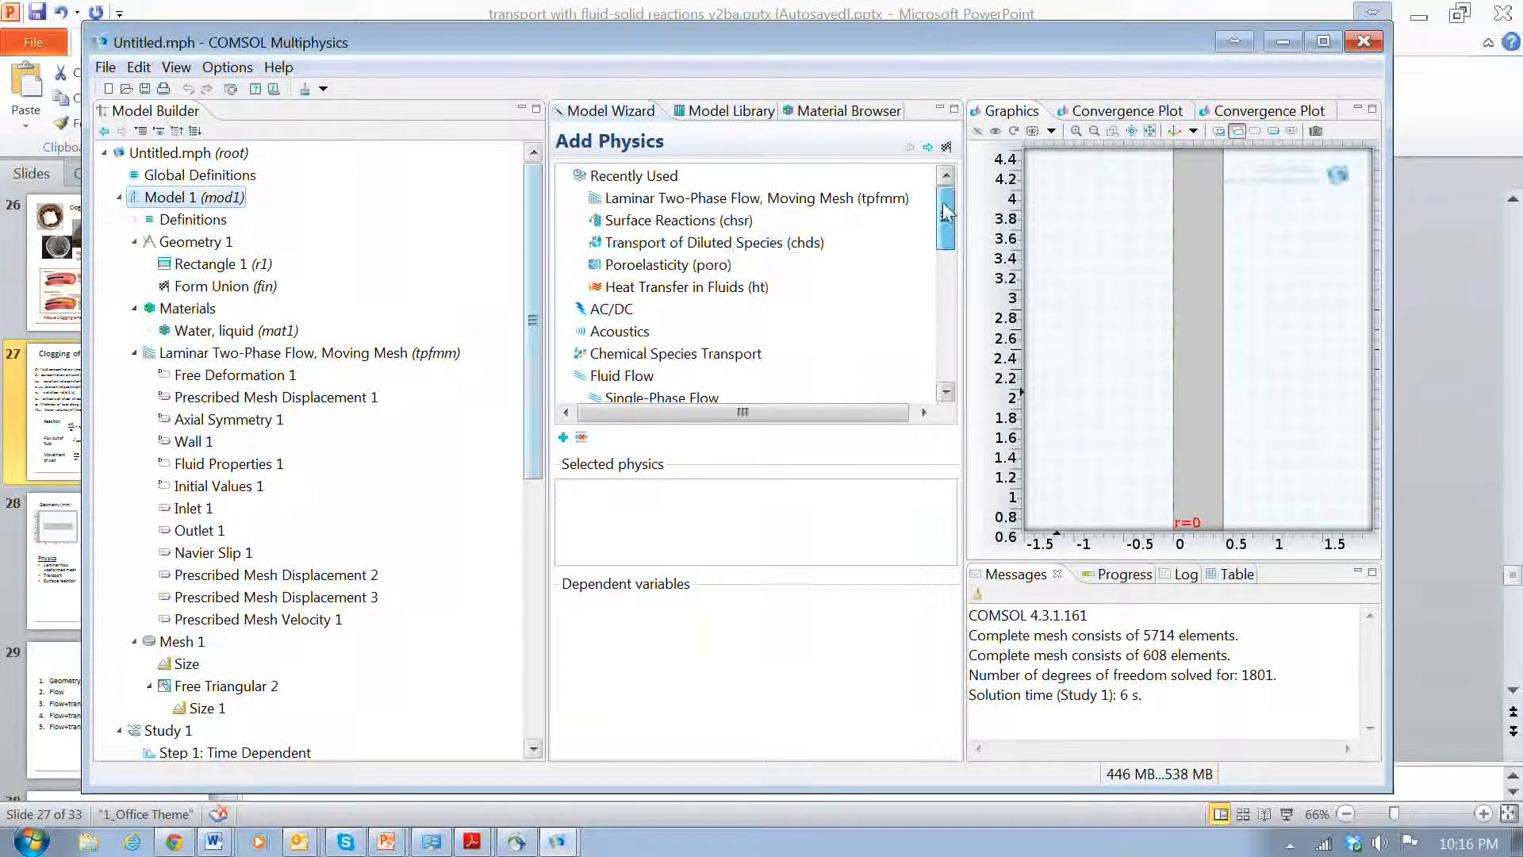
left_click(736, 242)
left_click(928, 147)
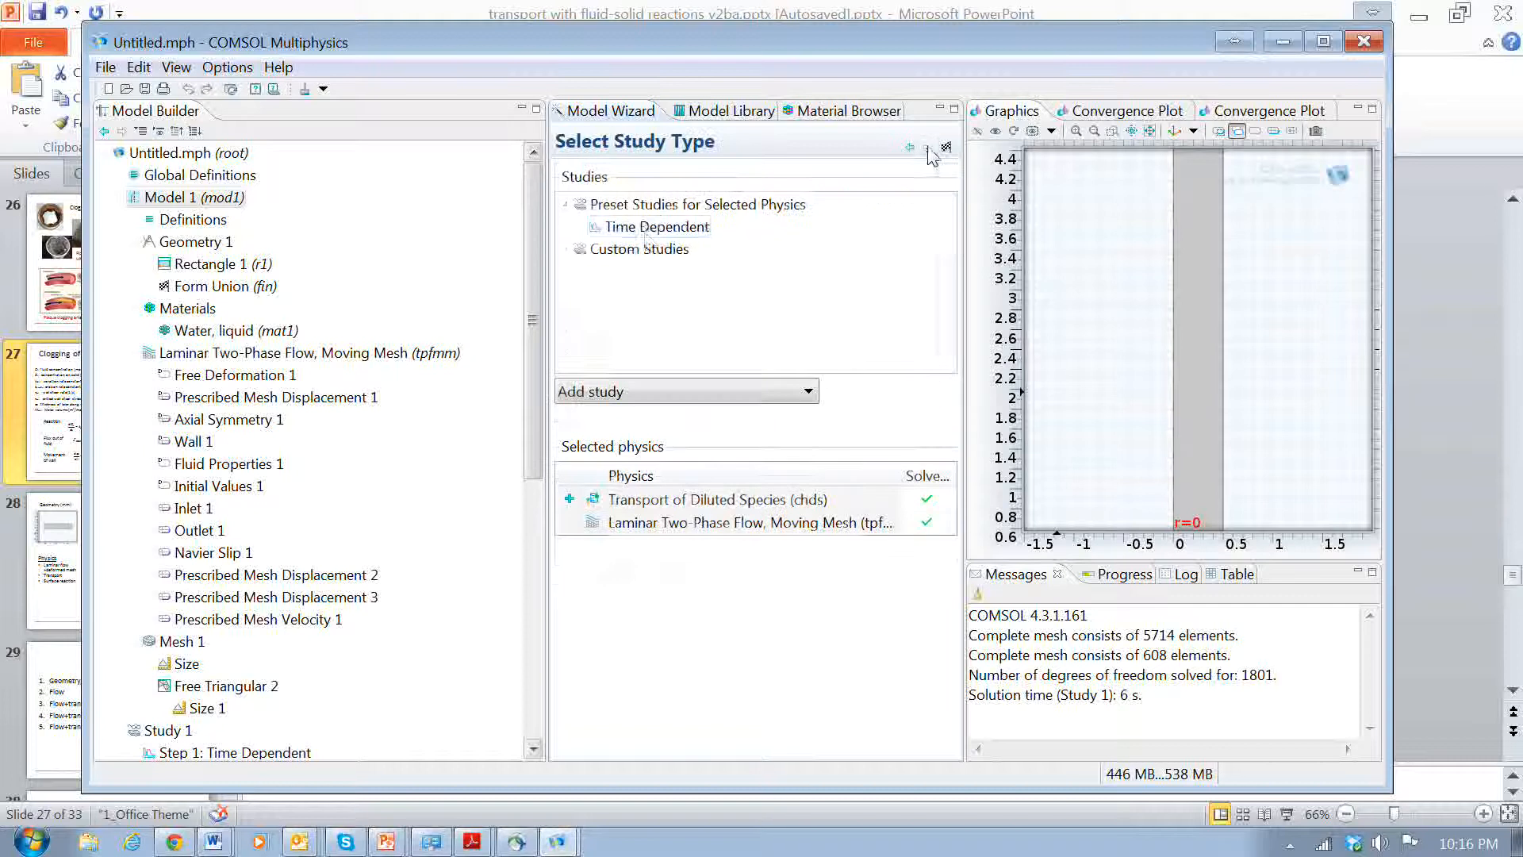
left_click(644, 227)
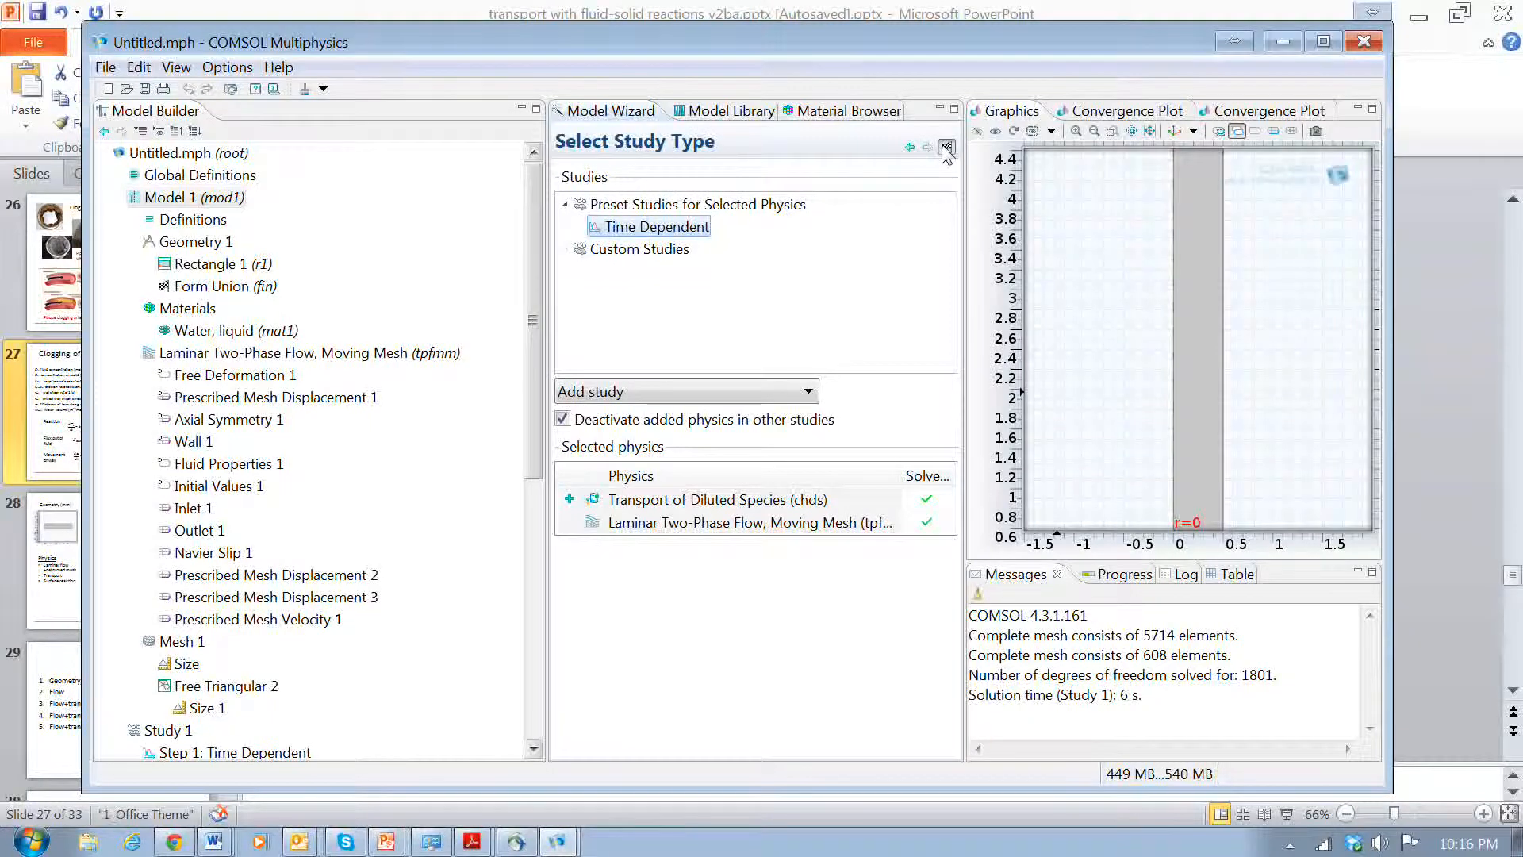
left_click(946, 148)
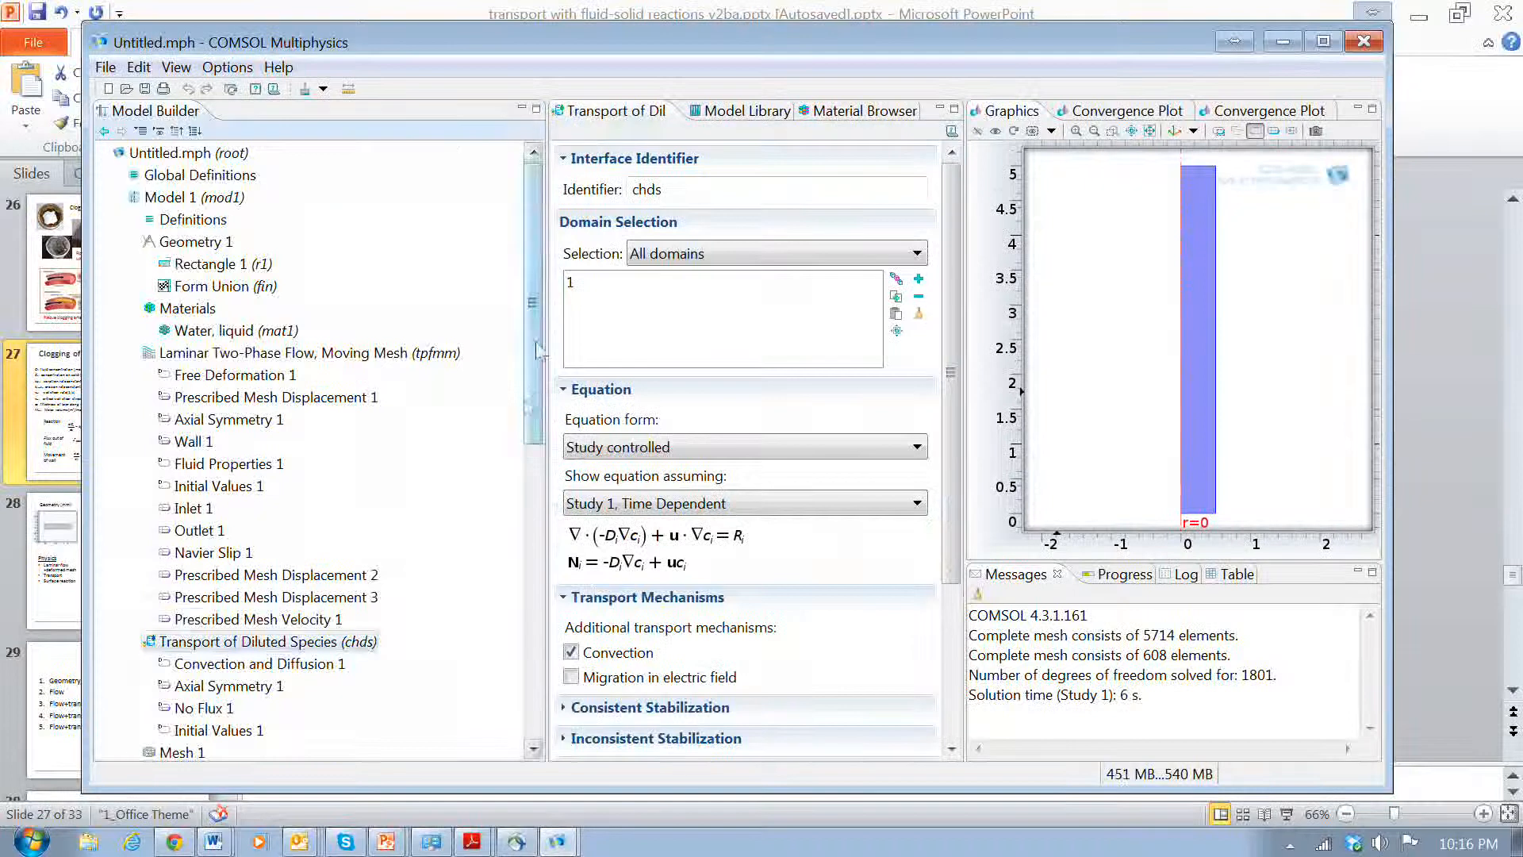
Rename the concentration variable of the Transport of Diluted Species physics as Cf.
scroll(537, 349, "down", 3)
right_click(284, 442)
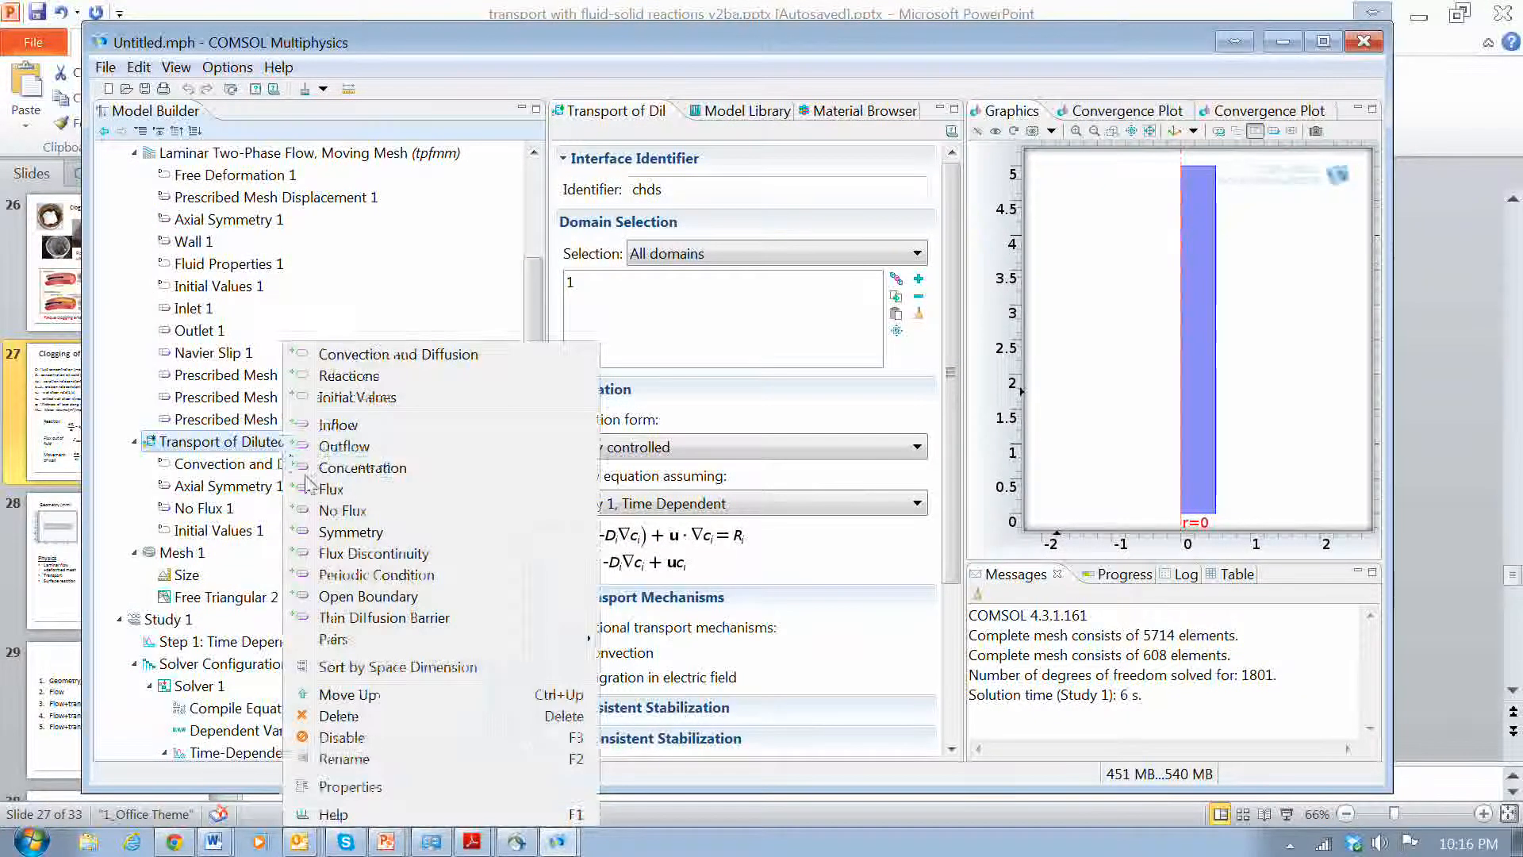
left_click(238, 443)
right_click(238, 444)
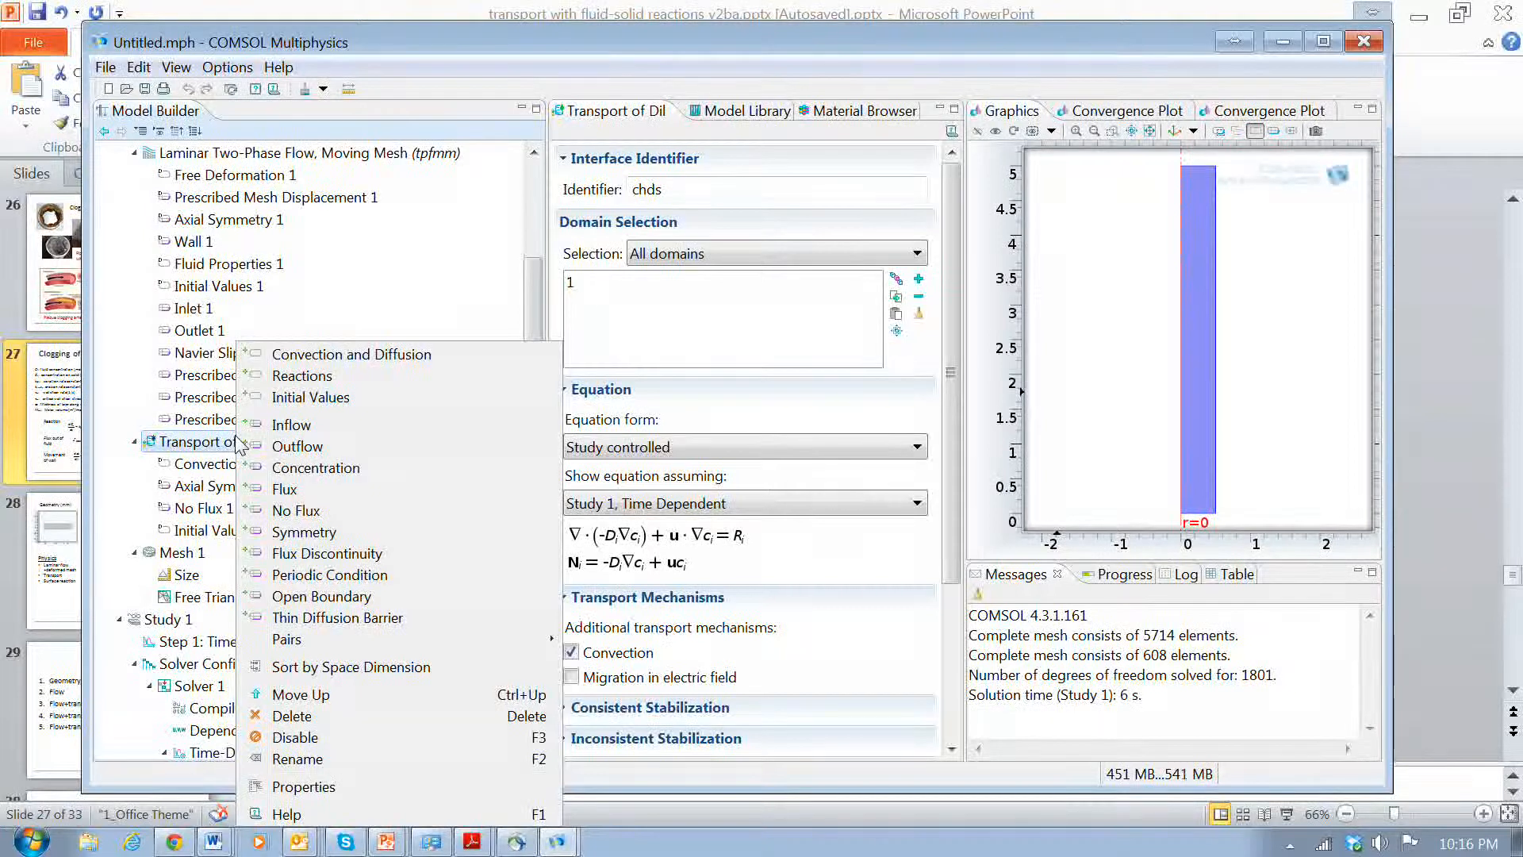
left_click(182, 450)
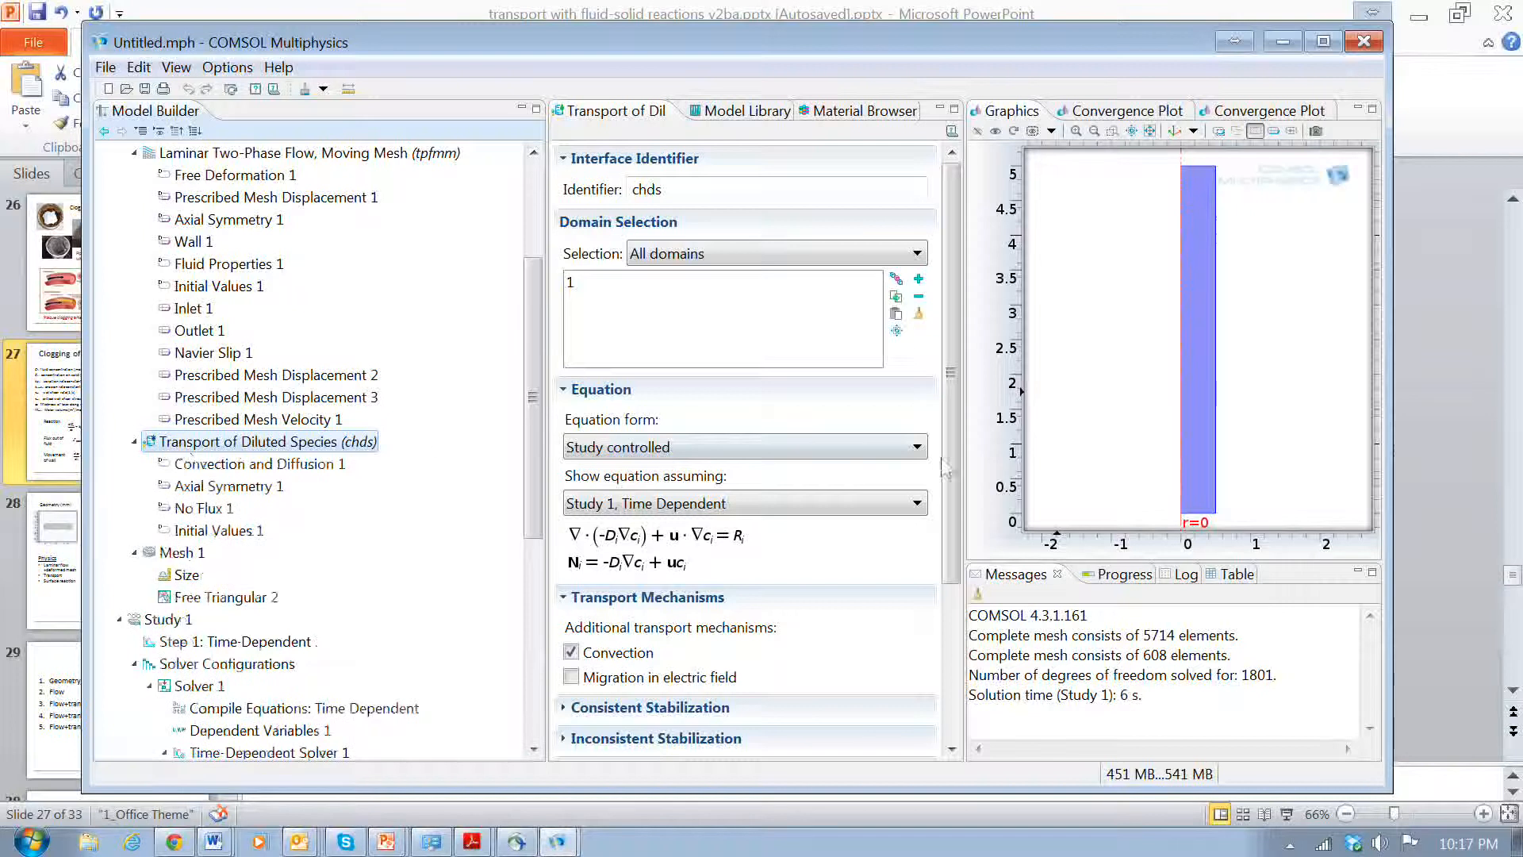
left_click_drag(950, 462, 955, 619)
left_click(633, 744)
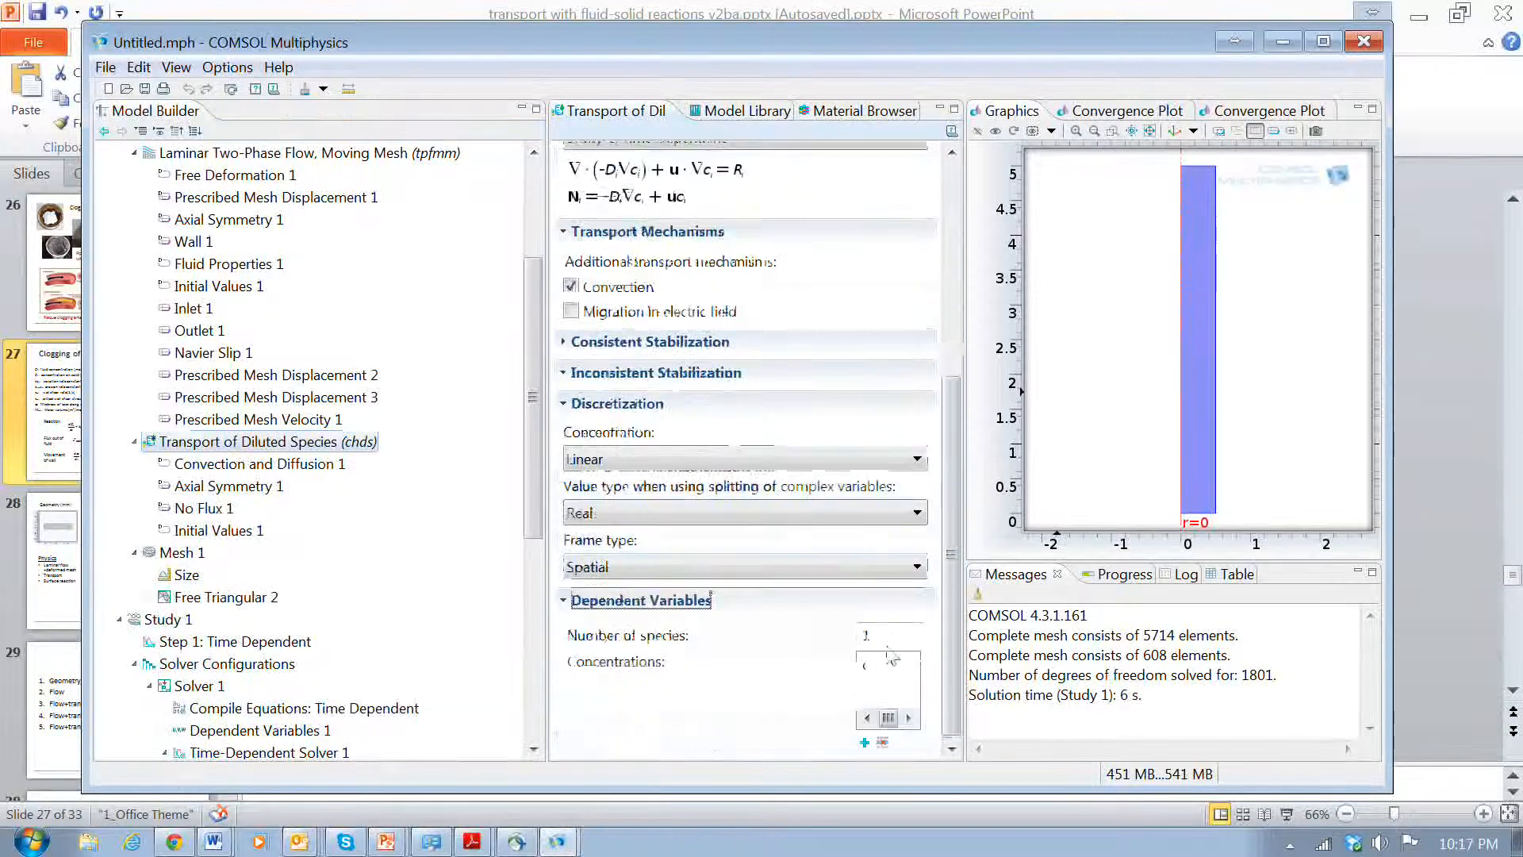
left_click(875, 667)
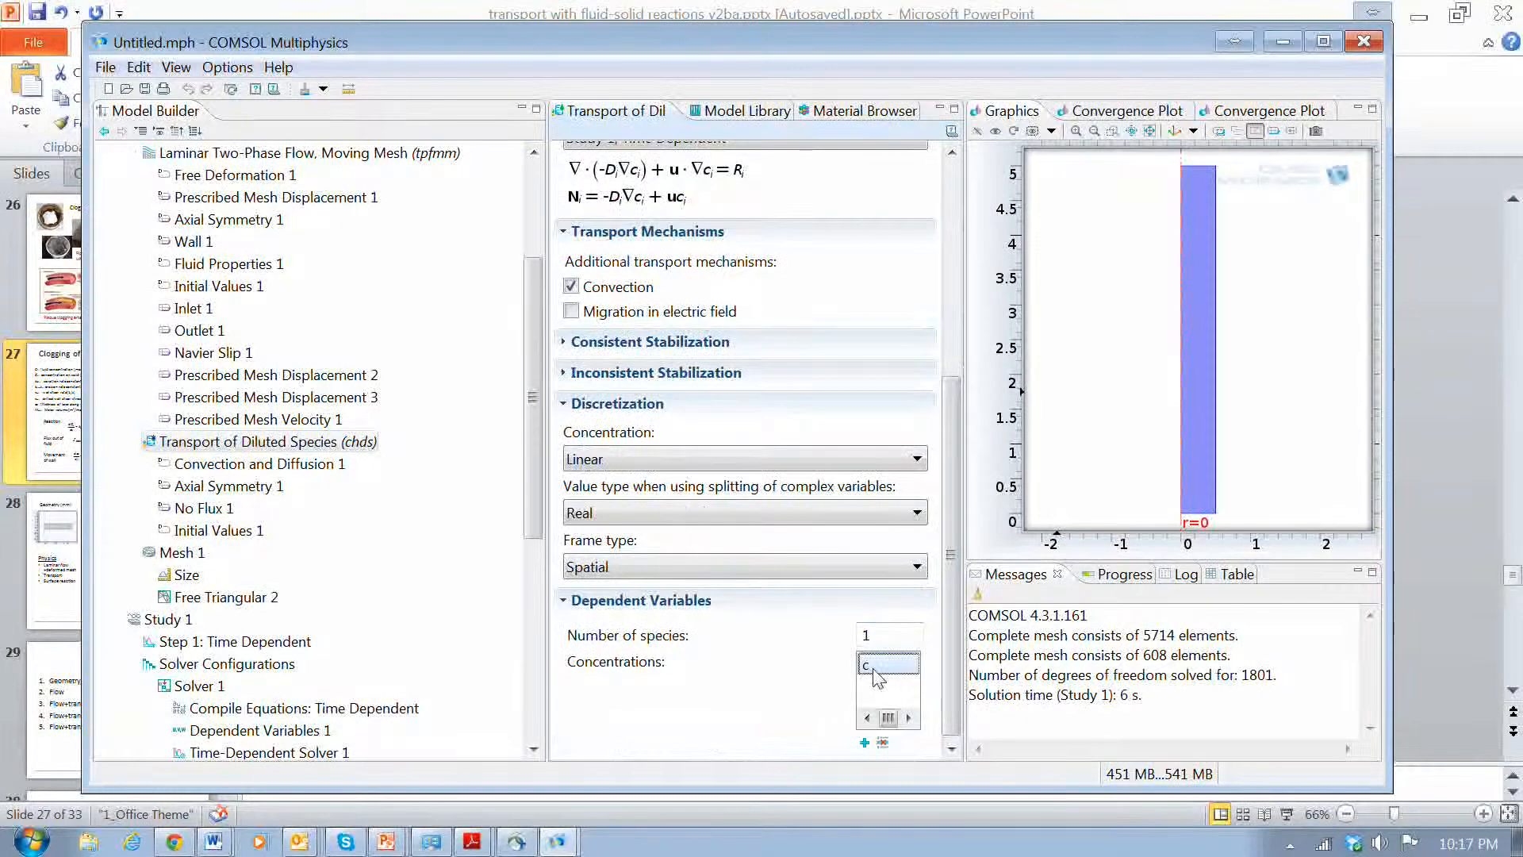
left_click(874, 668)
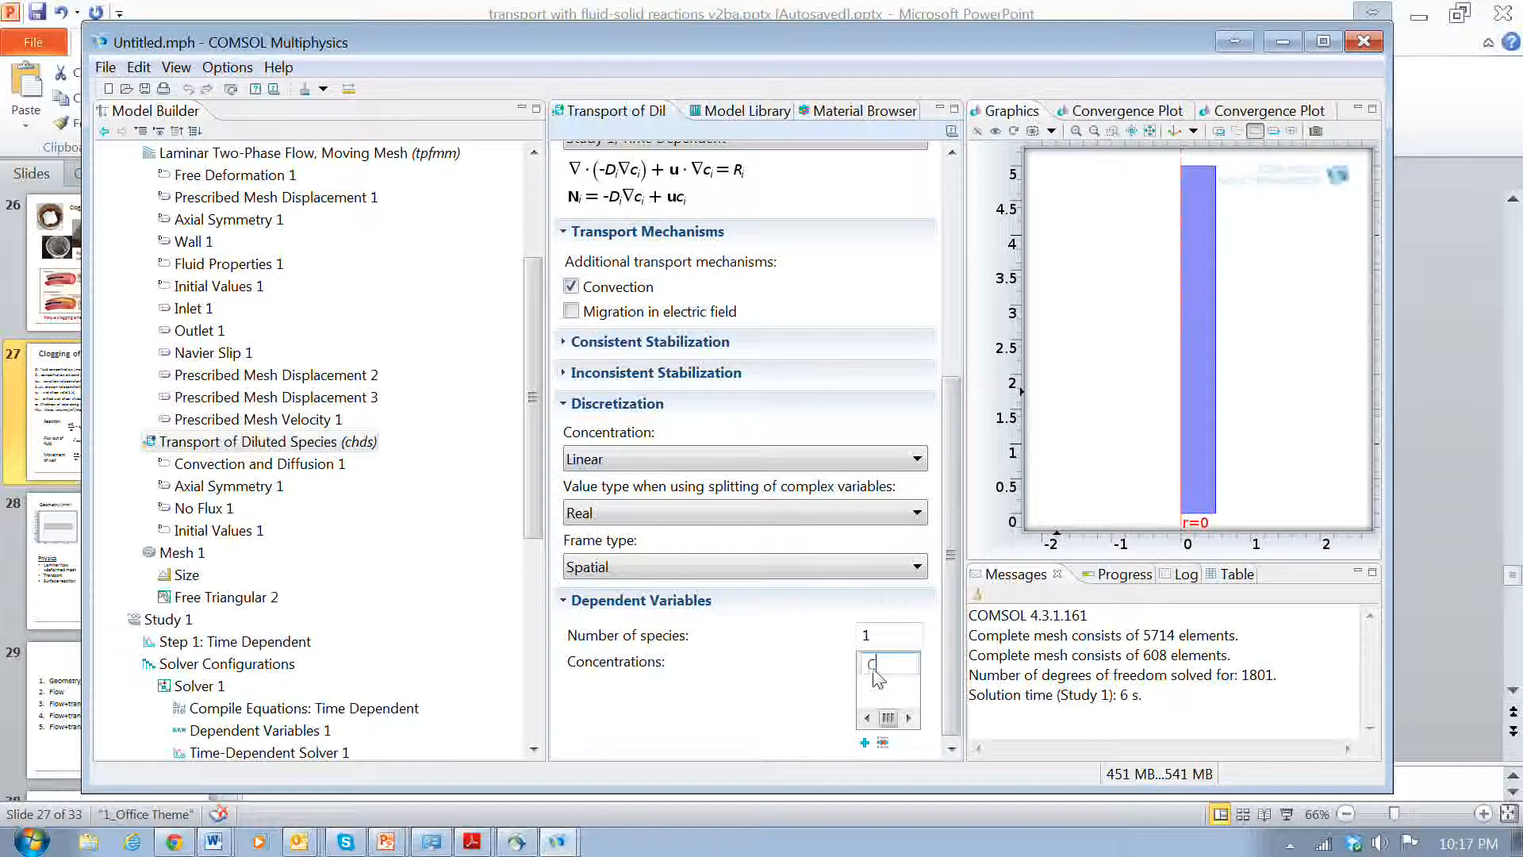
key("Return")
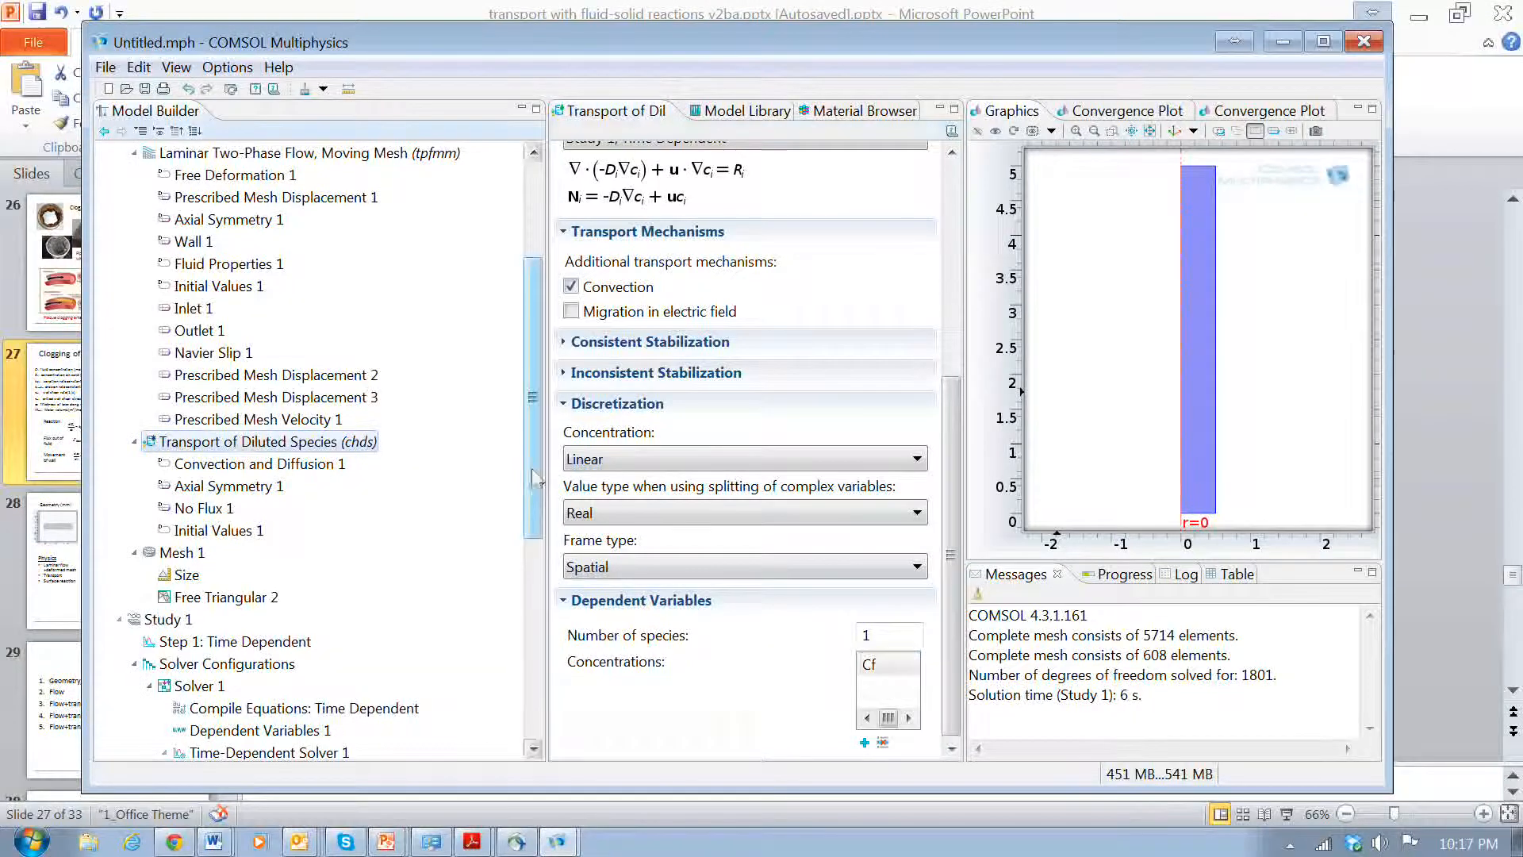
Set the velocity field of Convection and Diffusion 1 to Velocity field (tpfmm/fp1).
left_click(239, 464)
scroll(918, 458, "down", 5)
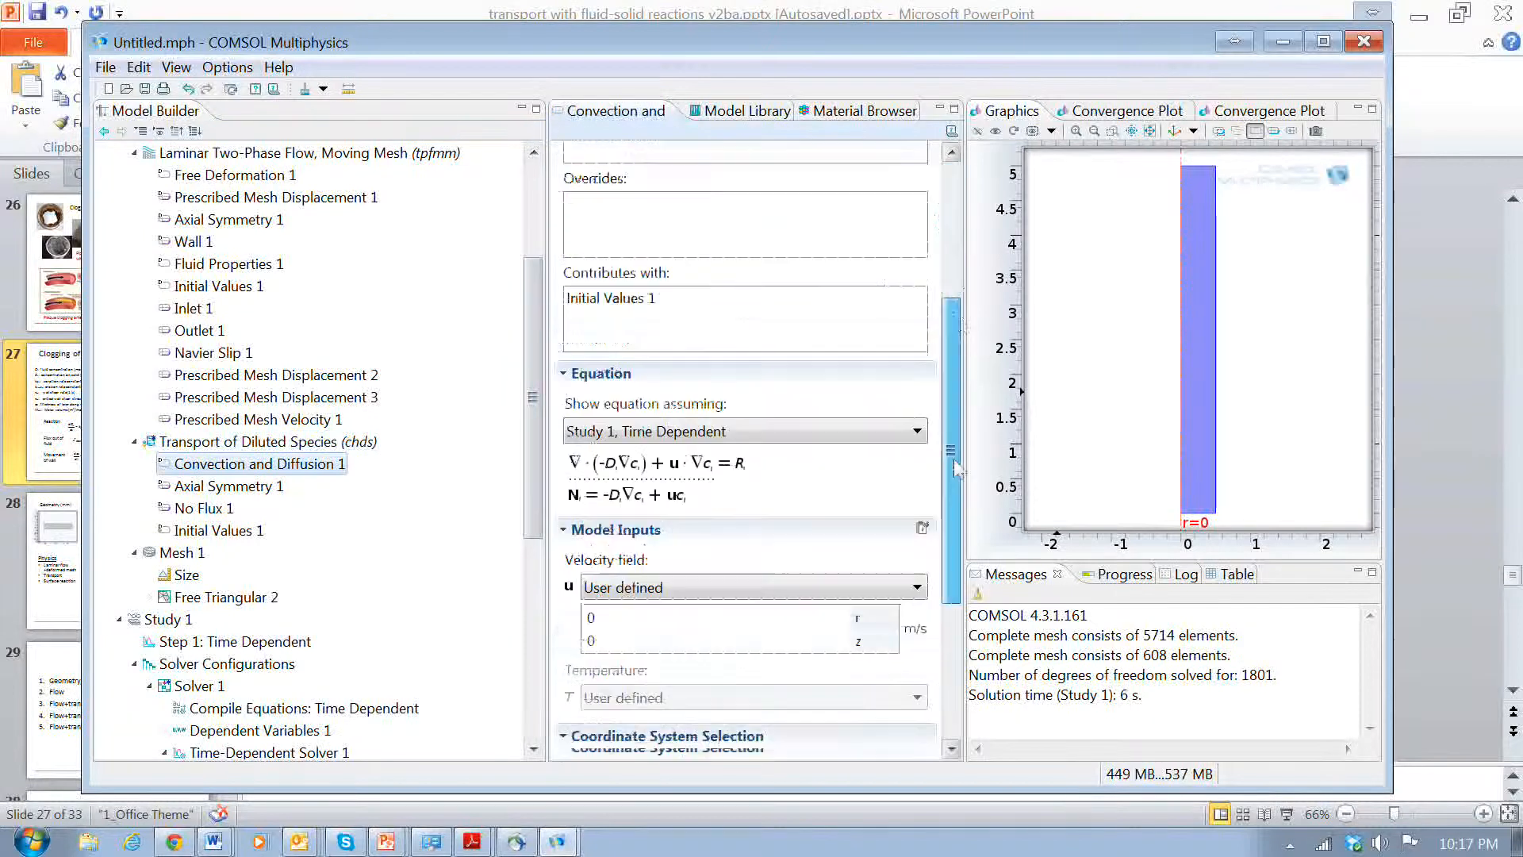
left_click(918, 449)
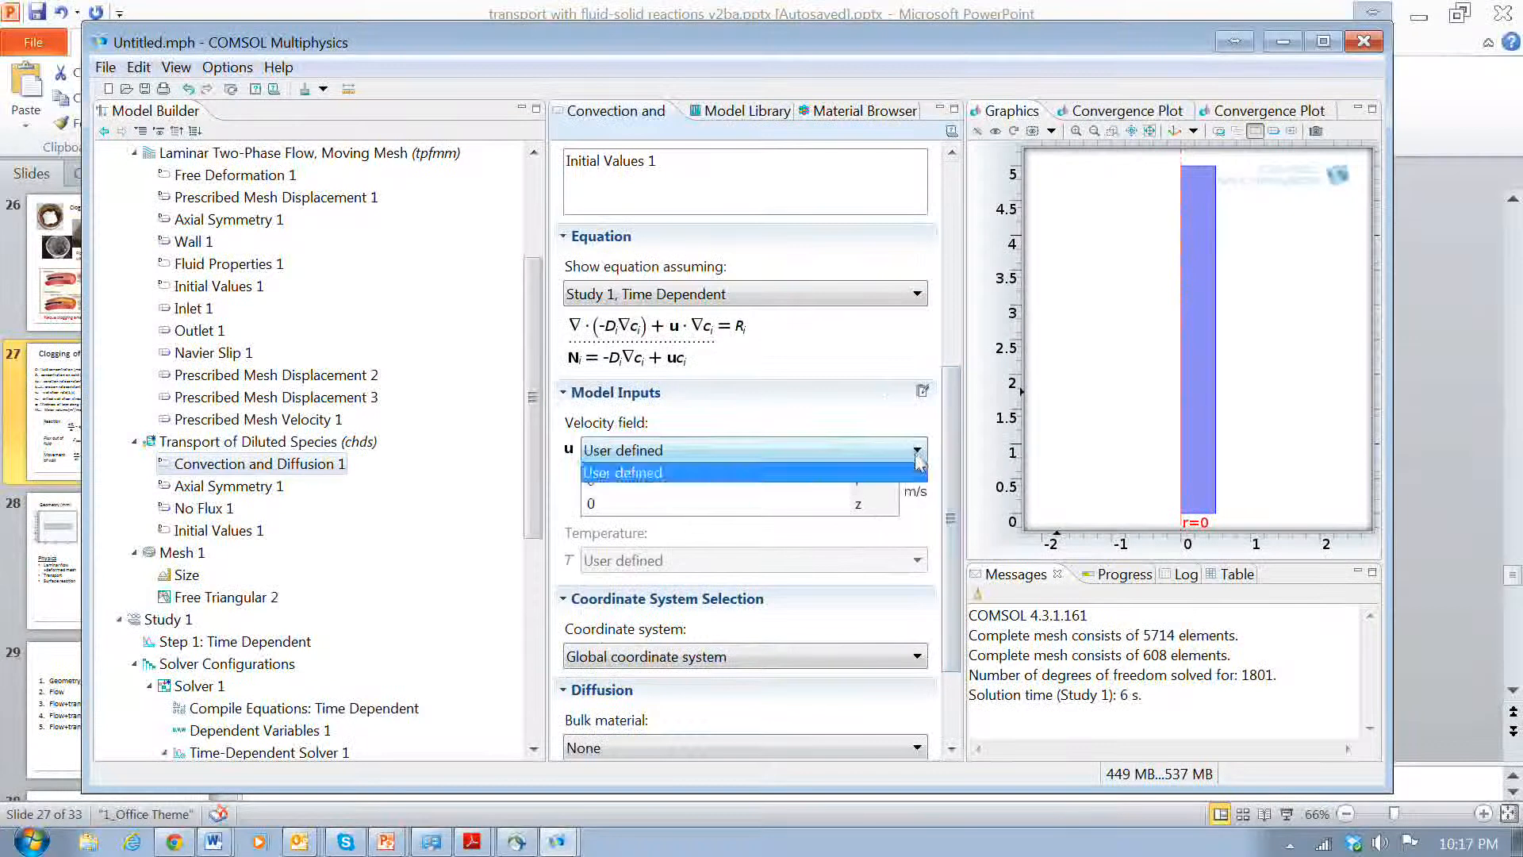
left_click(893, 474)
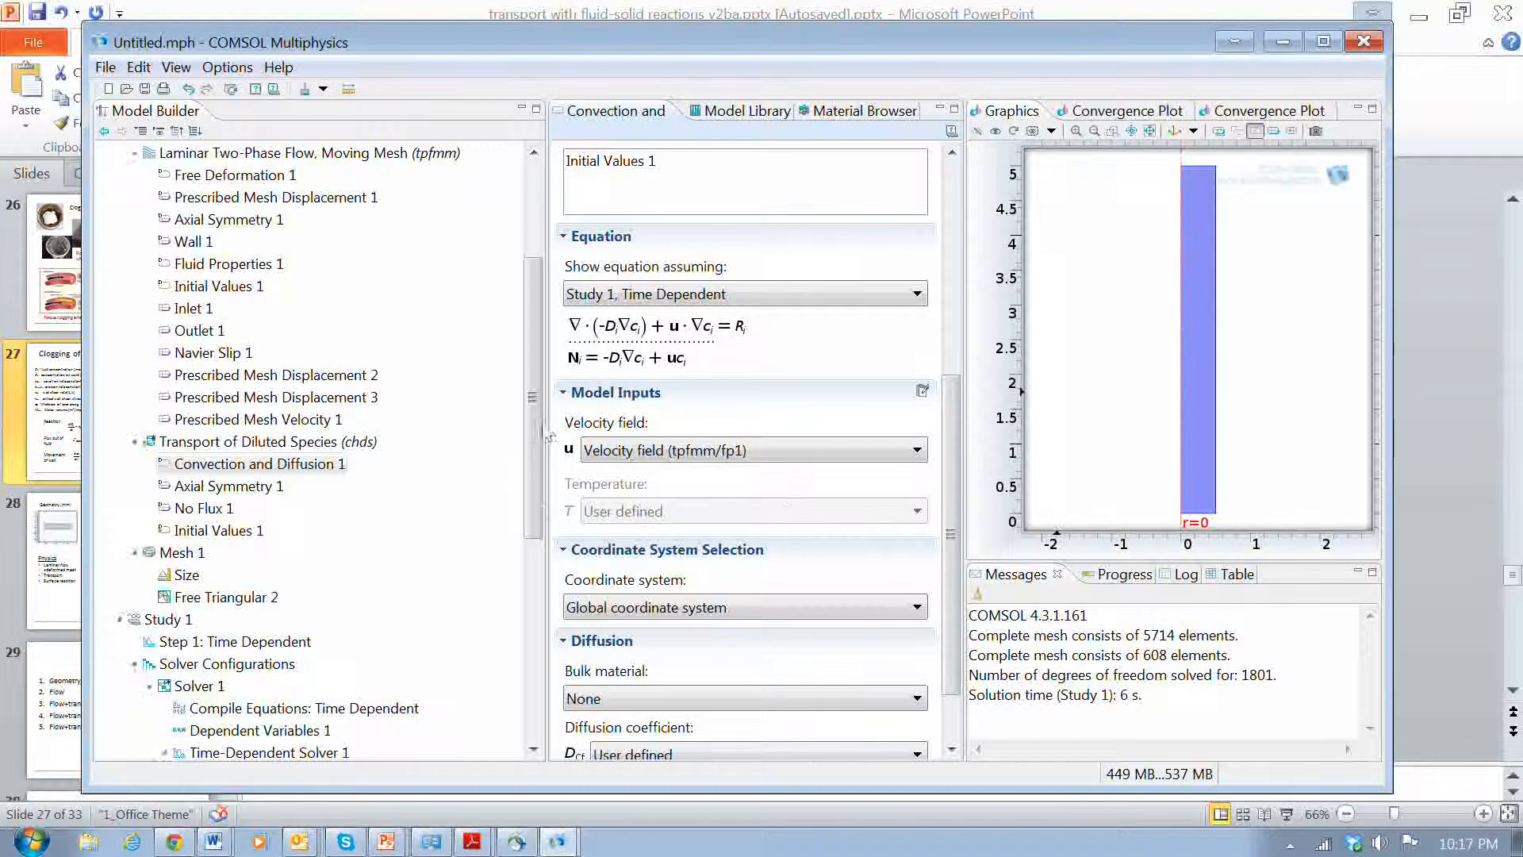
Add Inflow, Outflow and Flux boundary conditions to the Transport of Diluted Species physics.
scroll(276, 398, "down", 1)
left_click(254, 374)
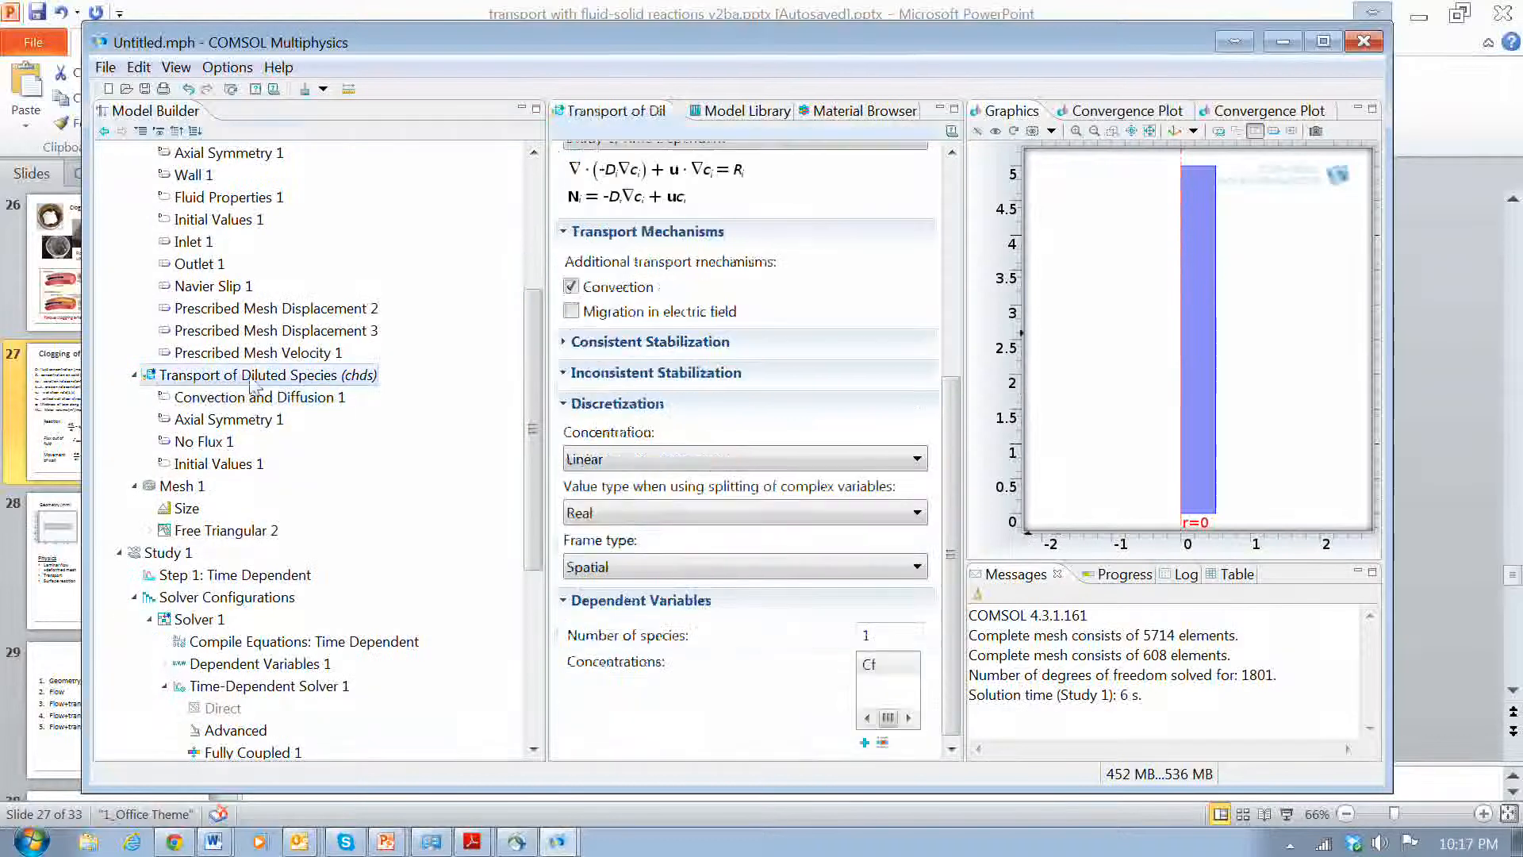
right_click(246, 375)
left_click(316, 376)
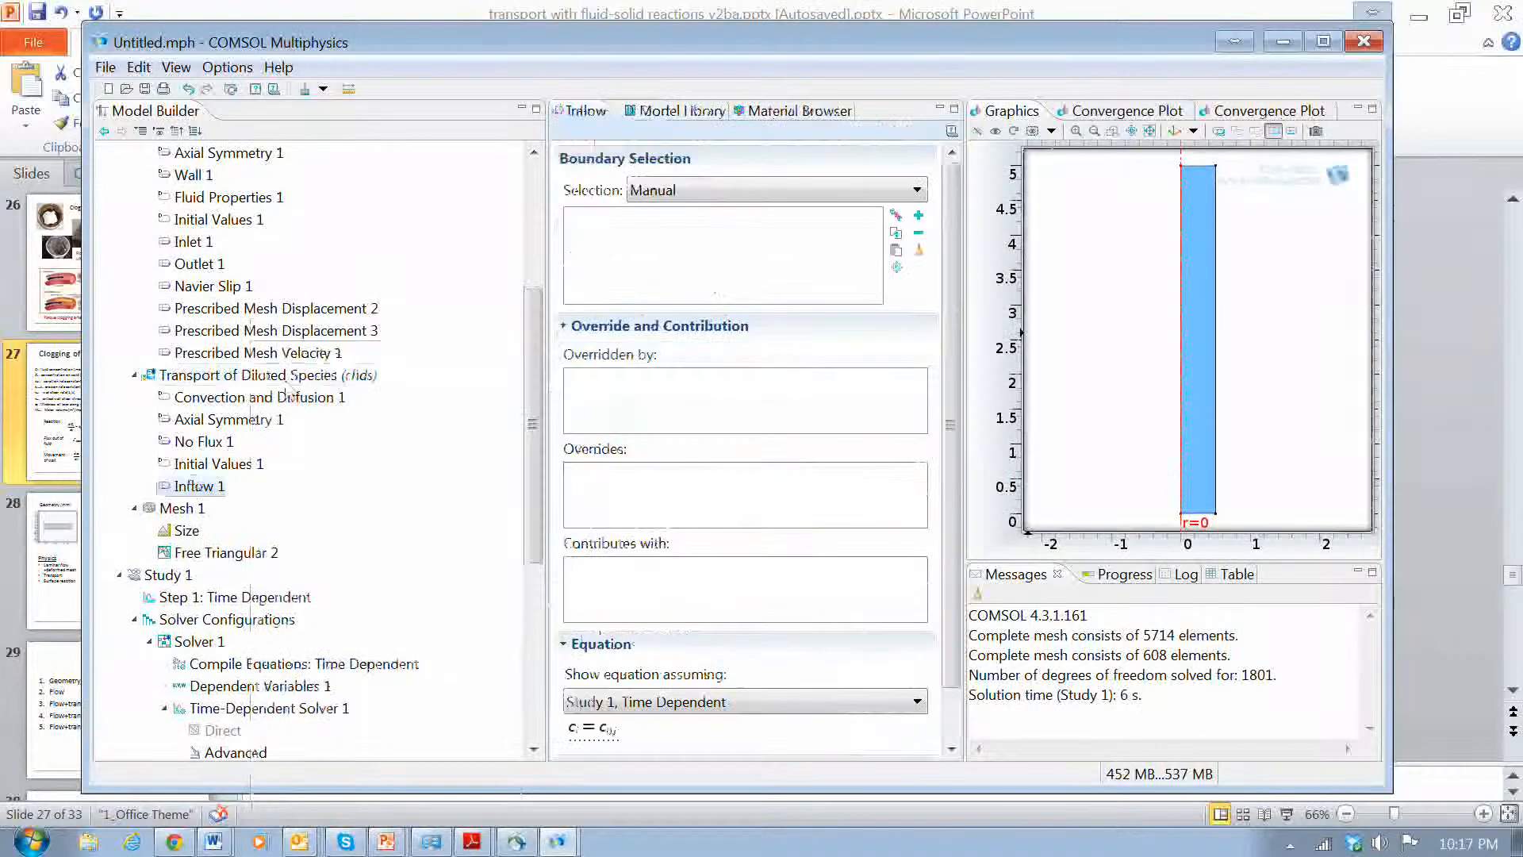
left_click(285, 374)
right_click(287, 376)
left_click(321, 447)
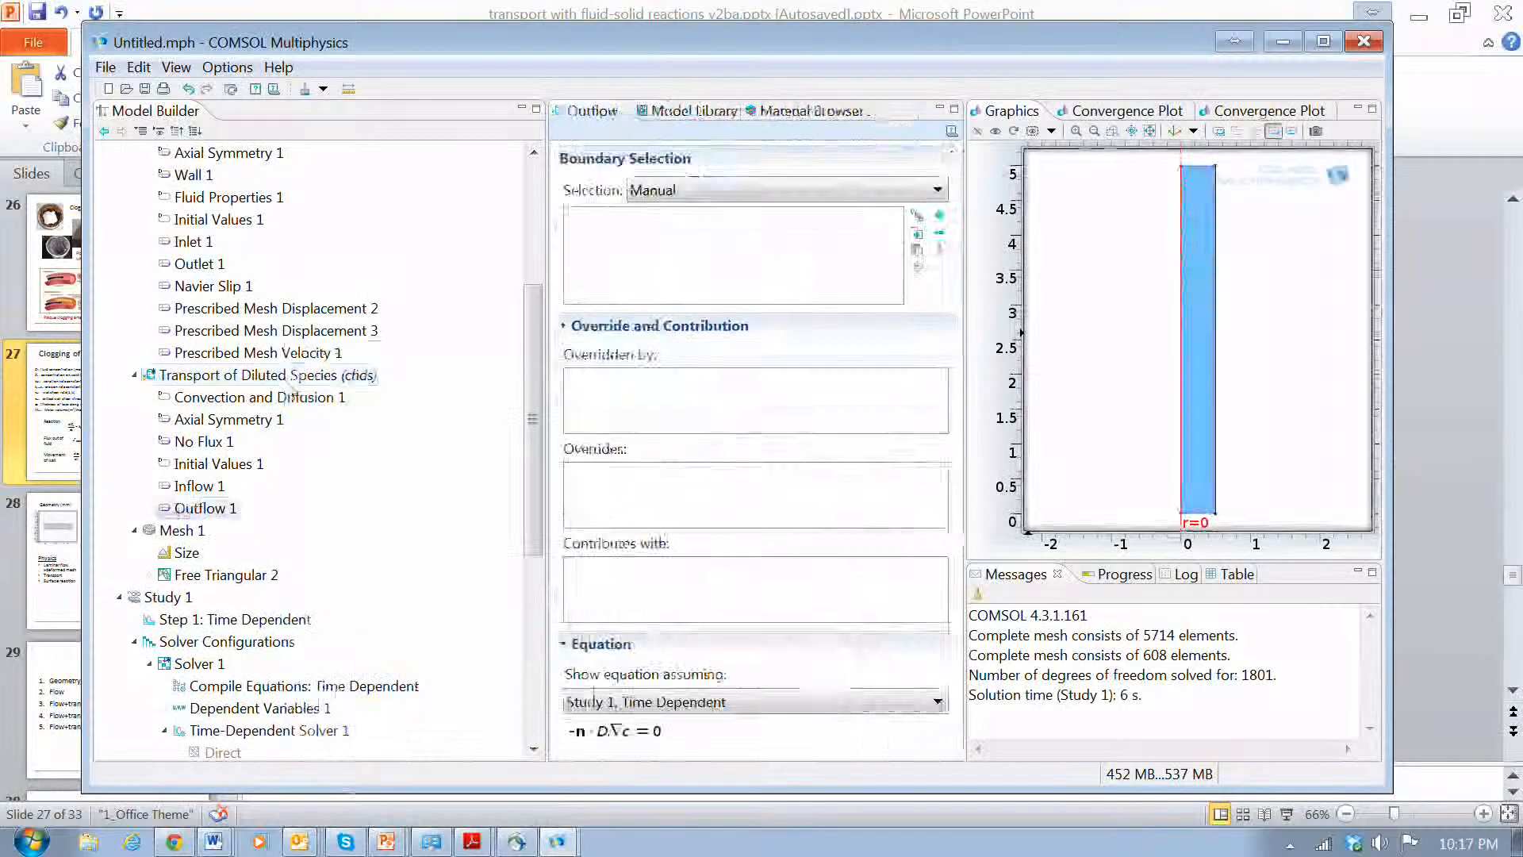
left_click(277, 374)
right_click(282, 375)
left_click(345, 489)
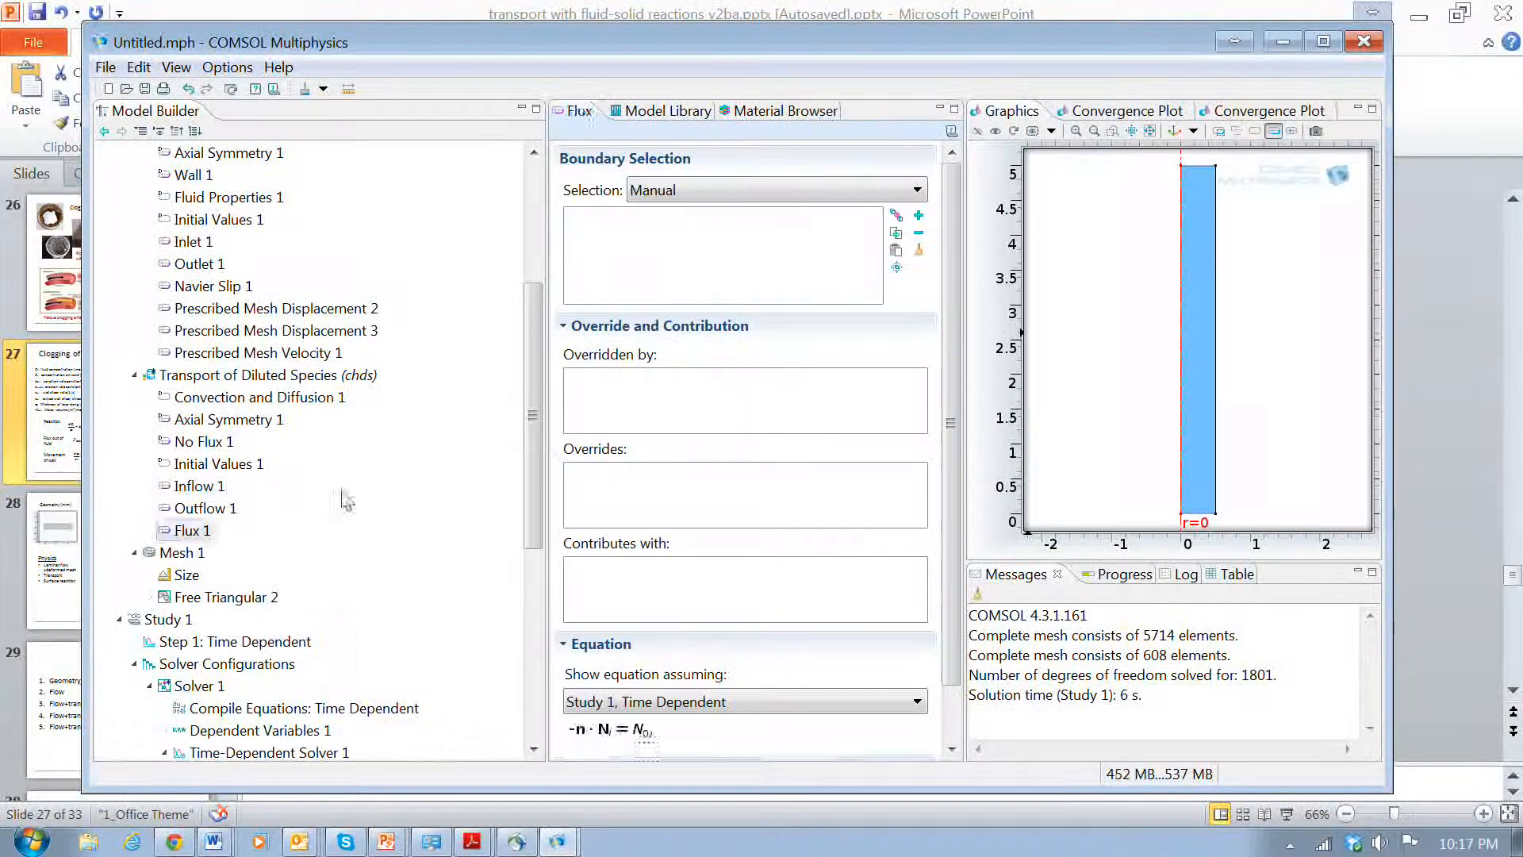
Assign Inflow 1 to the vessel's bottom boundary (boundary 2) and set its Cf concentration to 1 mol/m³.
left_click(210, 486)
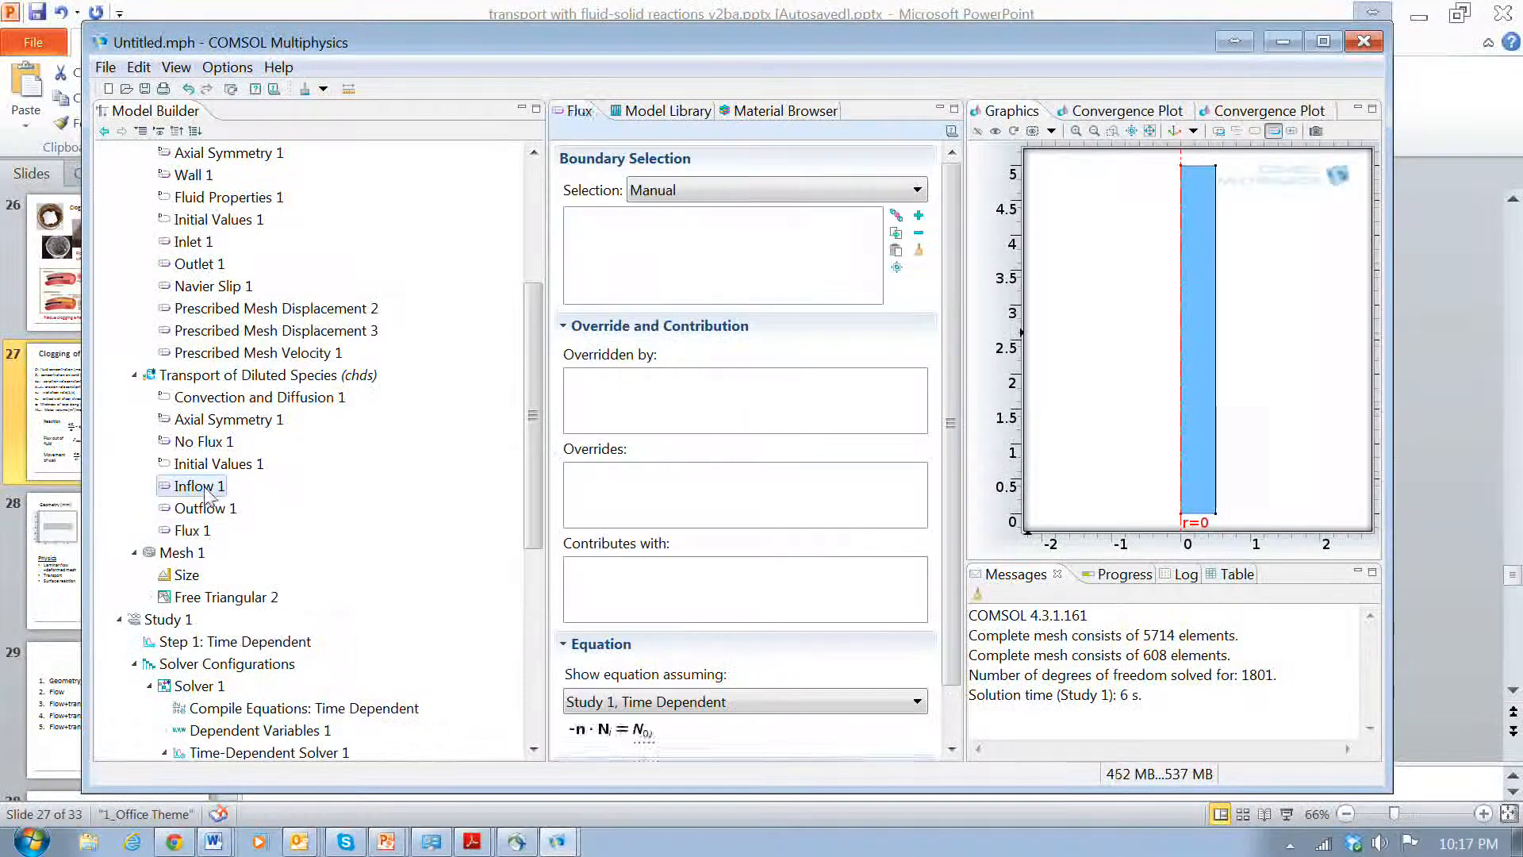
left_click(1198, 514)
left_click(919, 214)
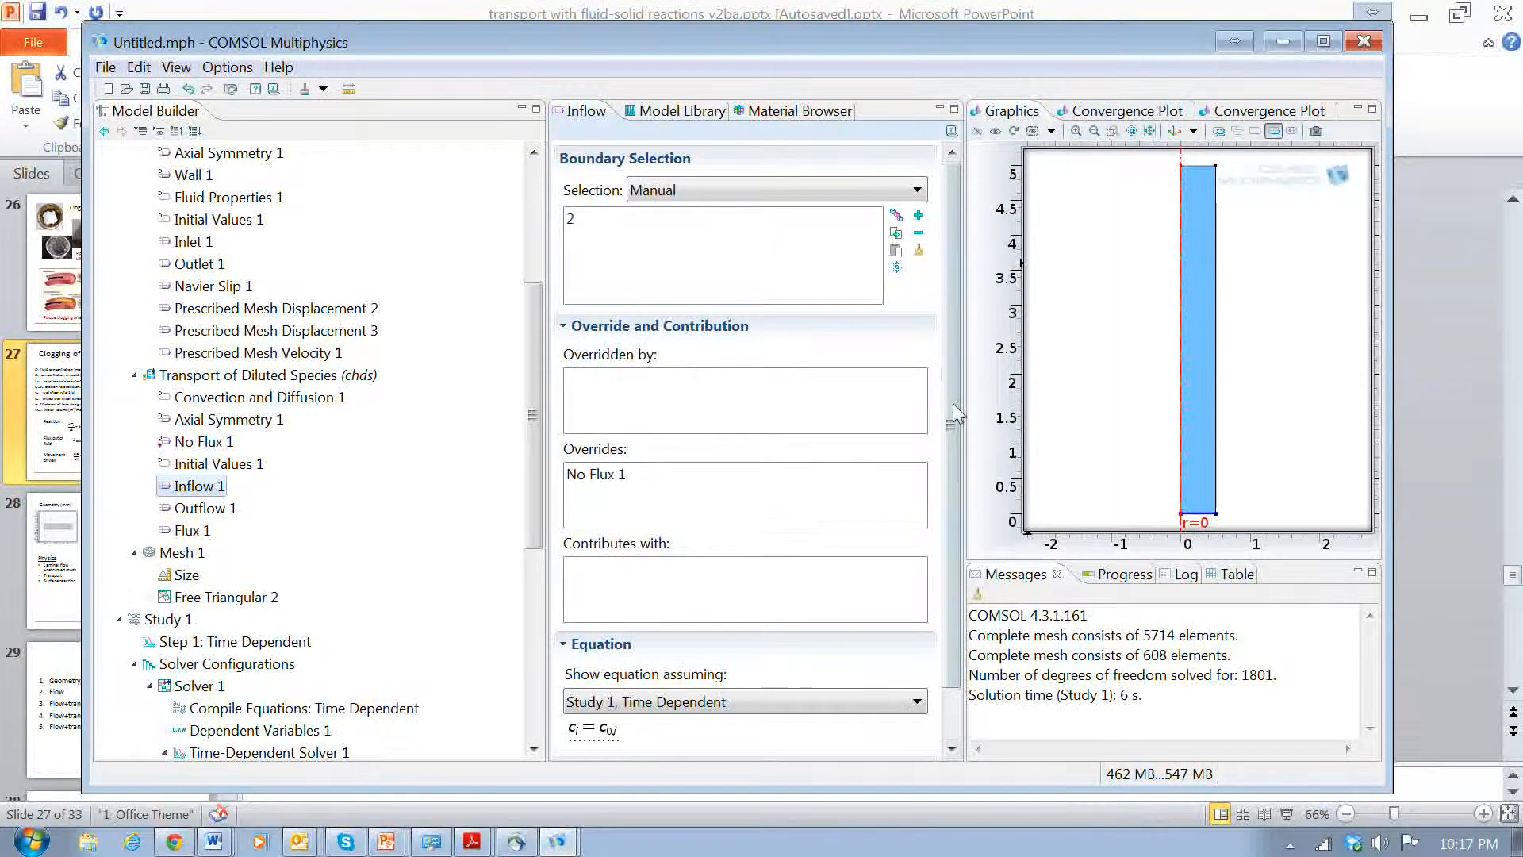
scroll(956, 413, "down", 2)
left_click(632, 742)
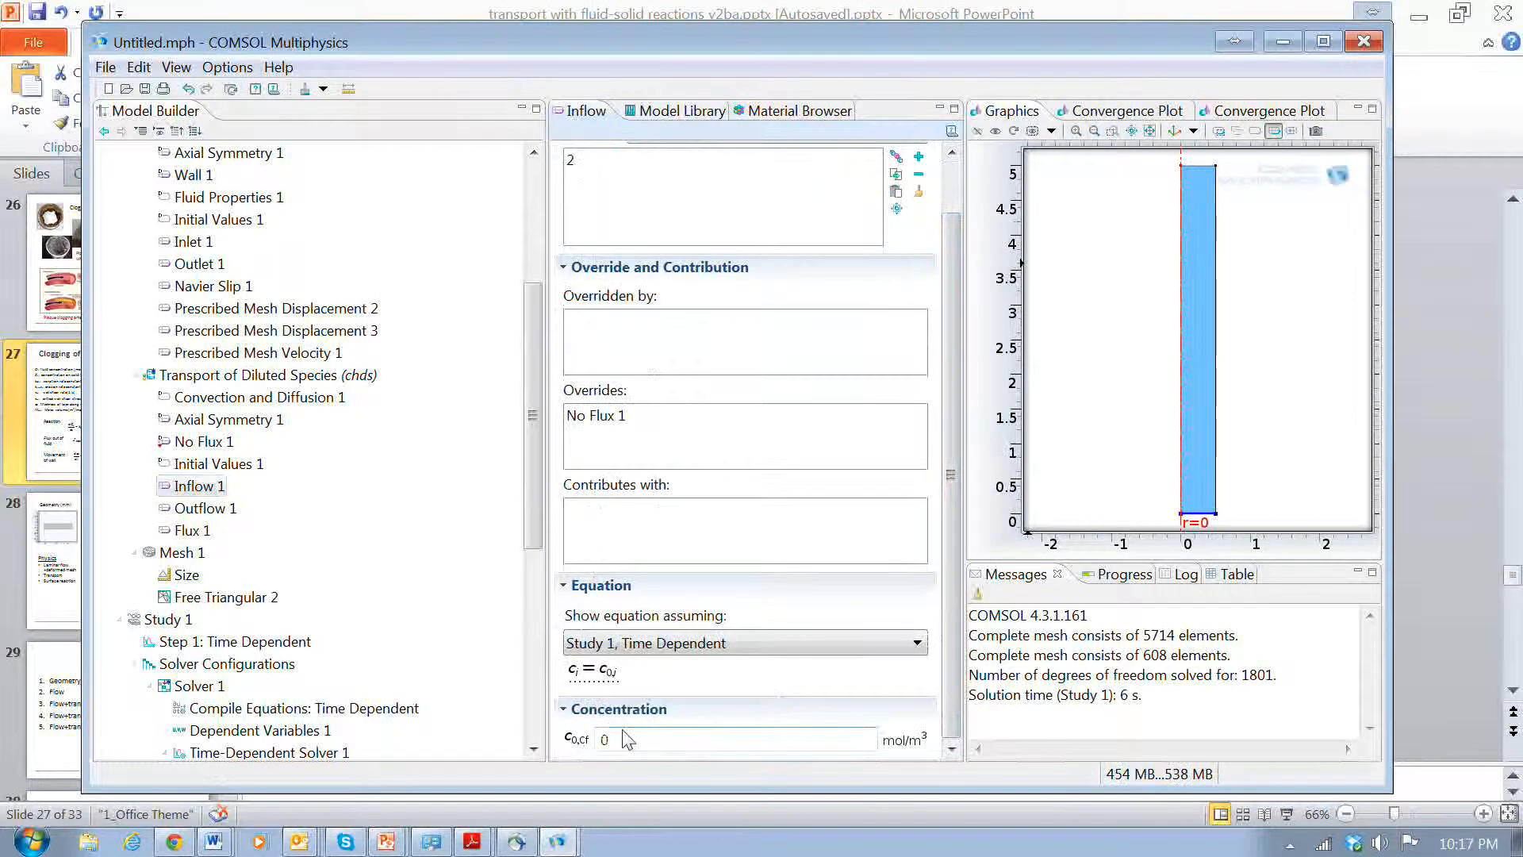
type("1")
Assign Outflow 1 to the vessel's top boundary and Flux 1 to its outer wall (boundary 4), with inward flux enabled for species Cf.
left_click(202, 507)
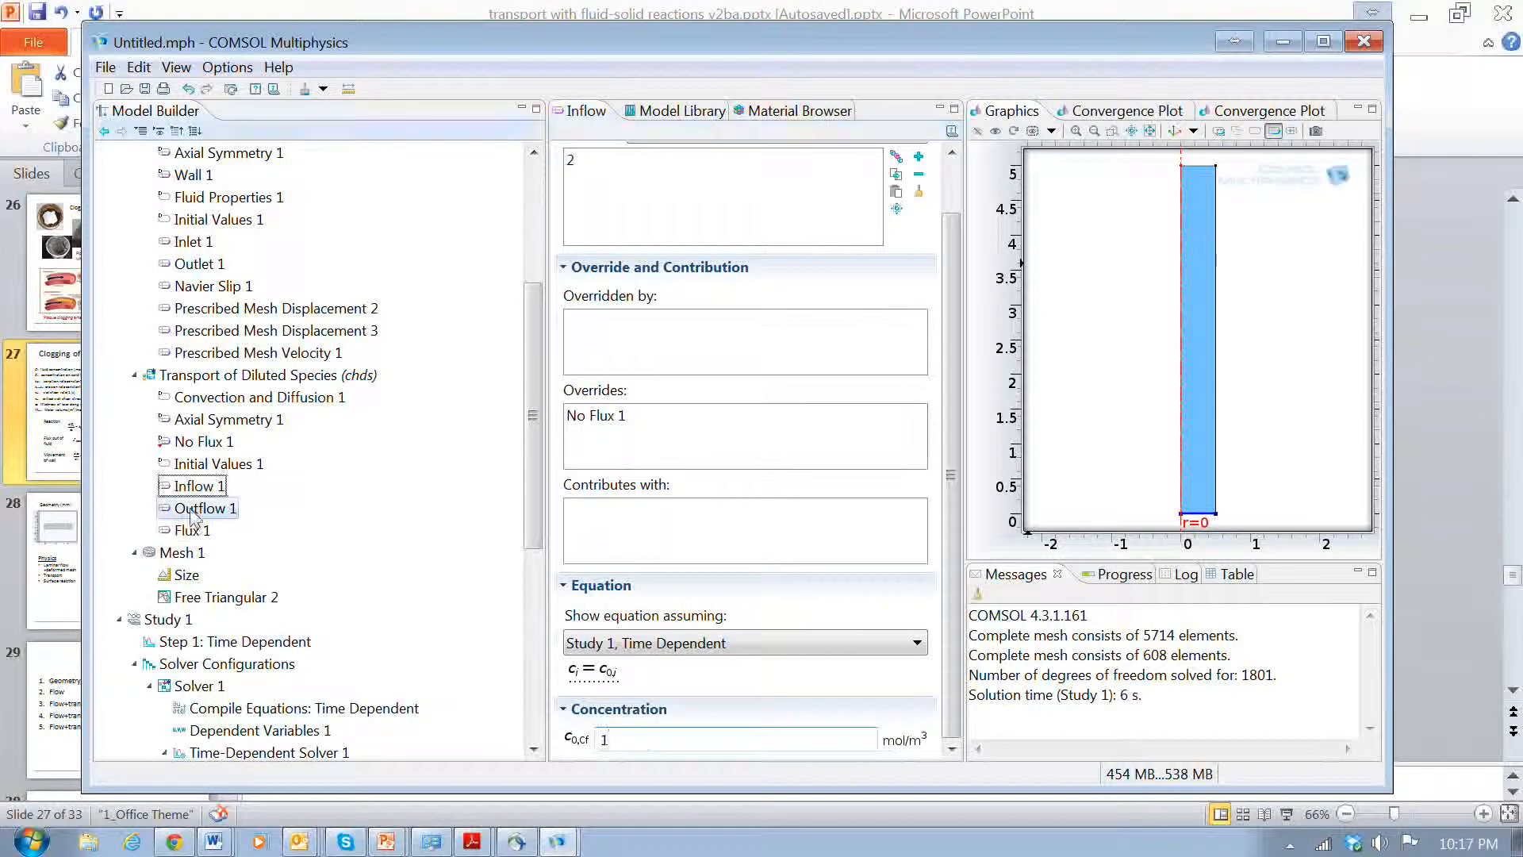
left_click(1196, 166)
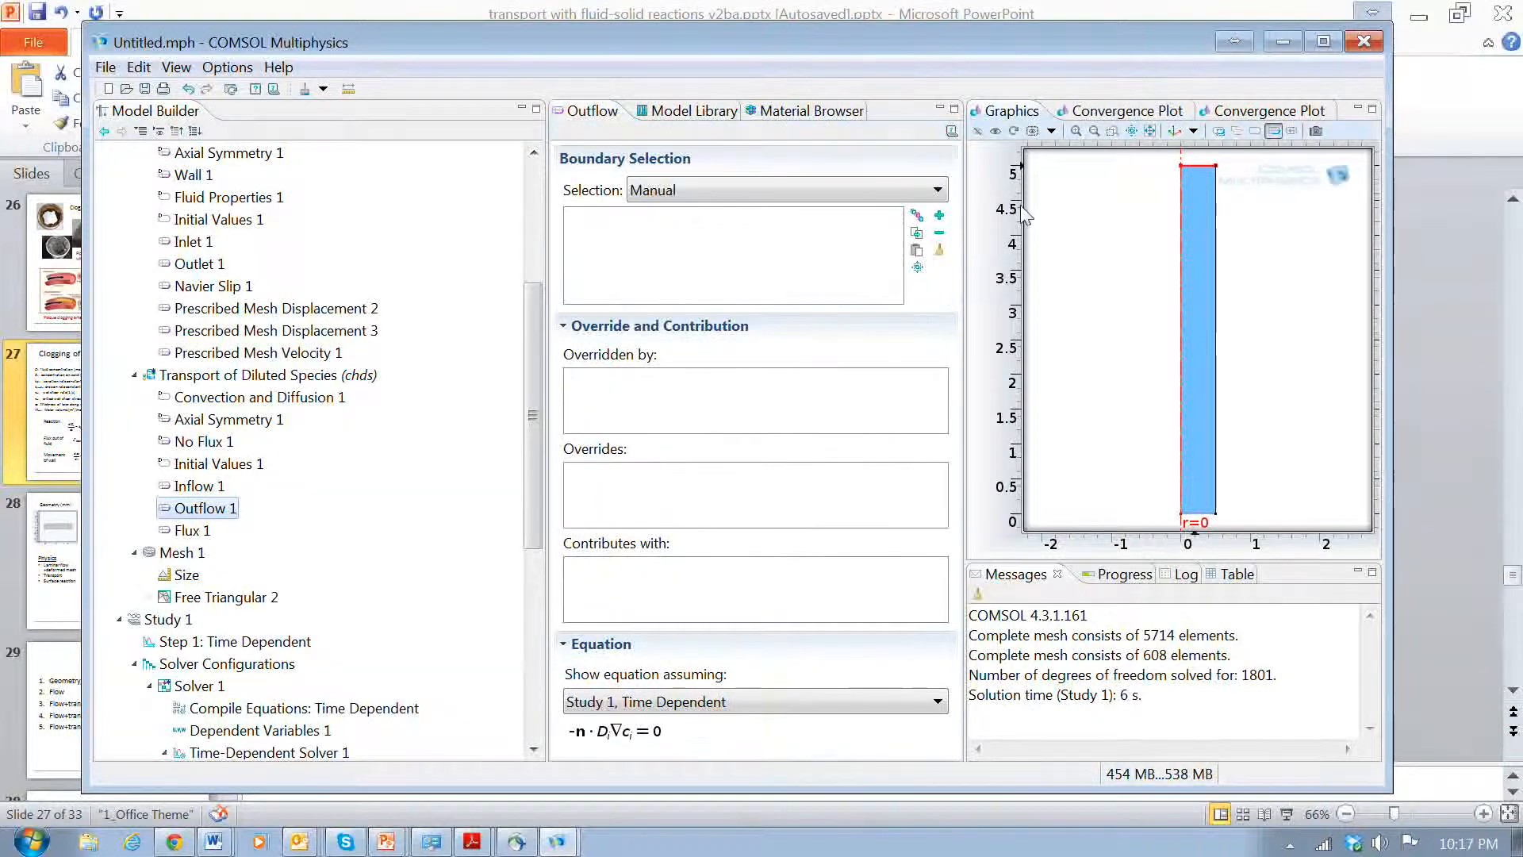
left_click(192, 530)
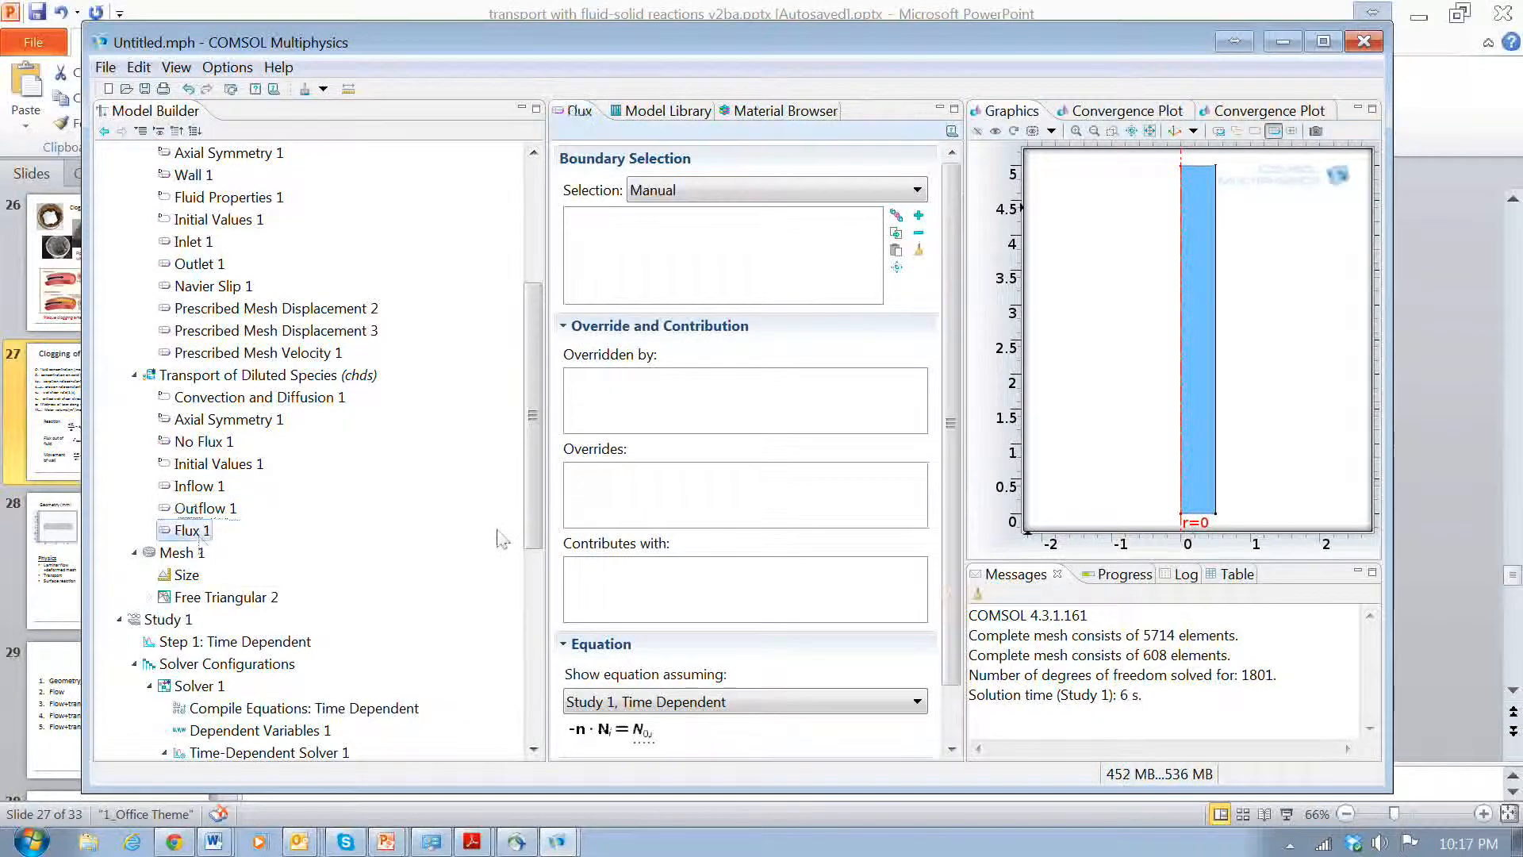
left_click(1216, 363)
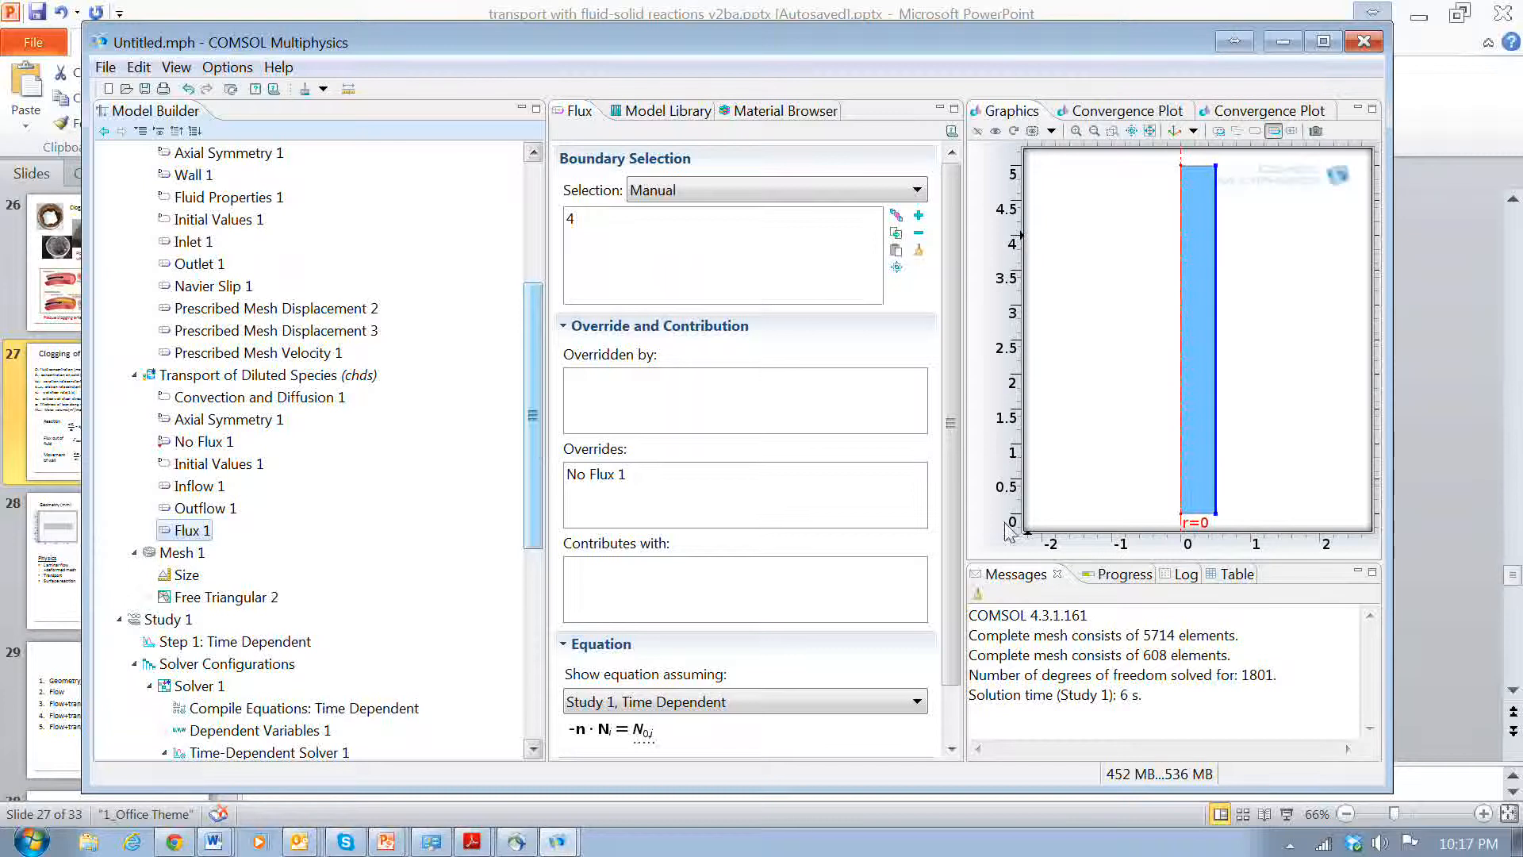
left_click_drag(954, 472, 948, 611)
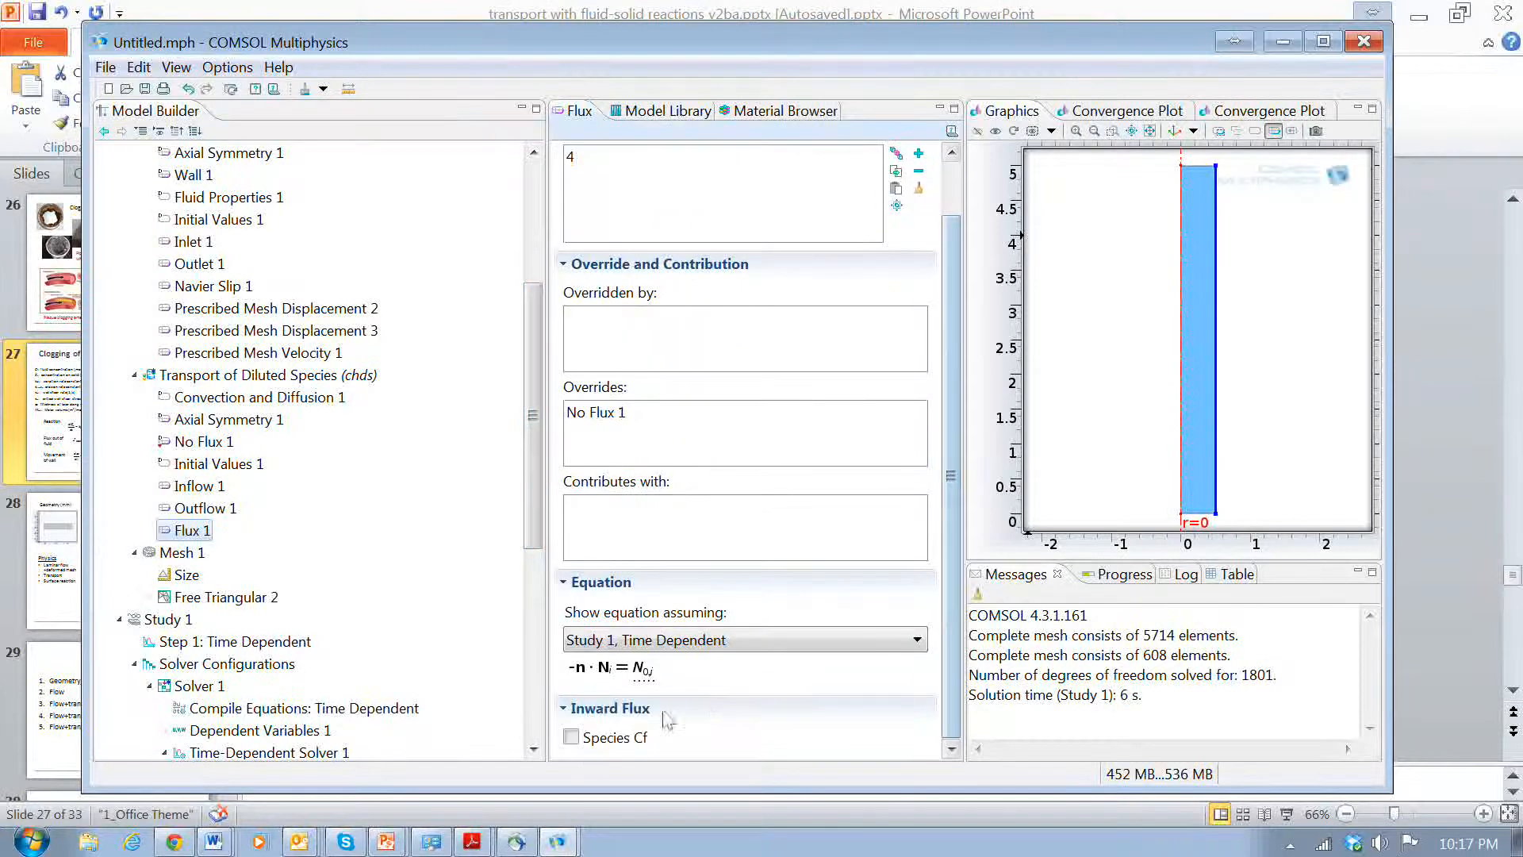
left_click(570, 736)
scroll(951, 524, "down", 1)
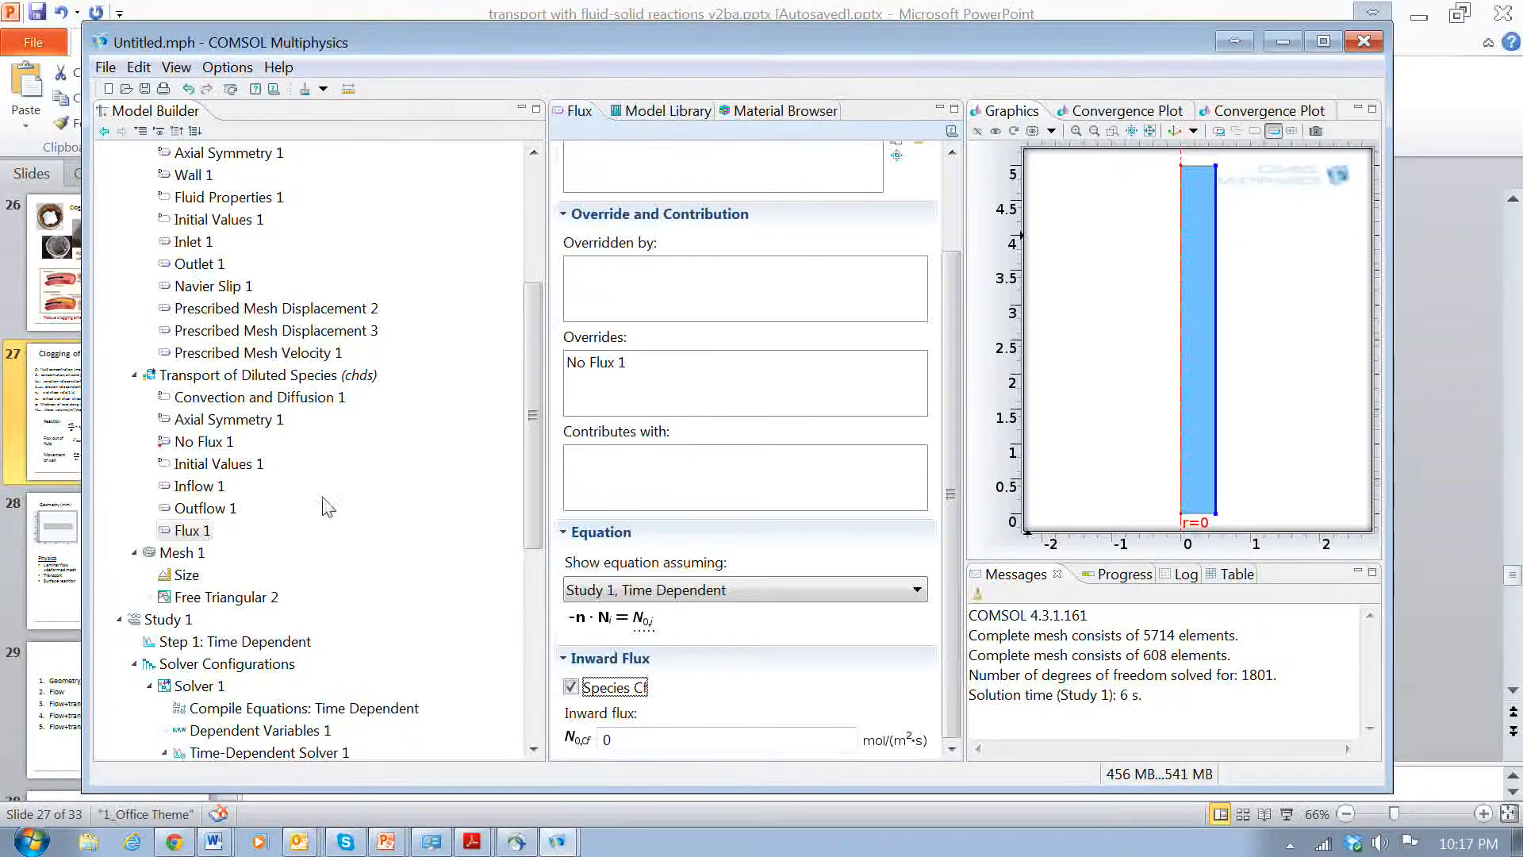
Set the initial Cf concentration of the Transport of Diluted Species physics to 1 mol/m³.
left_click(218, 464)
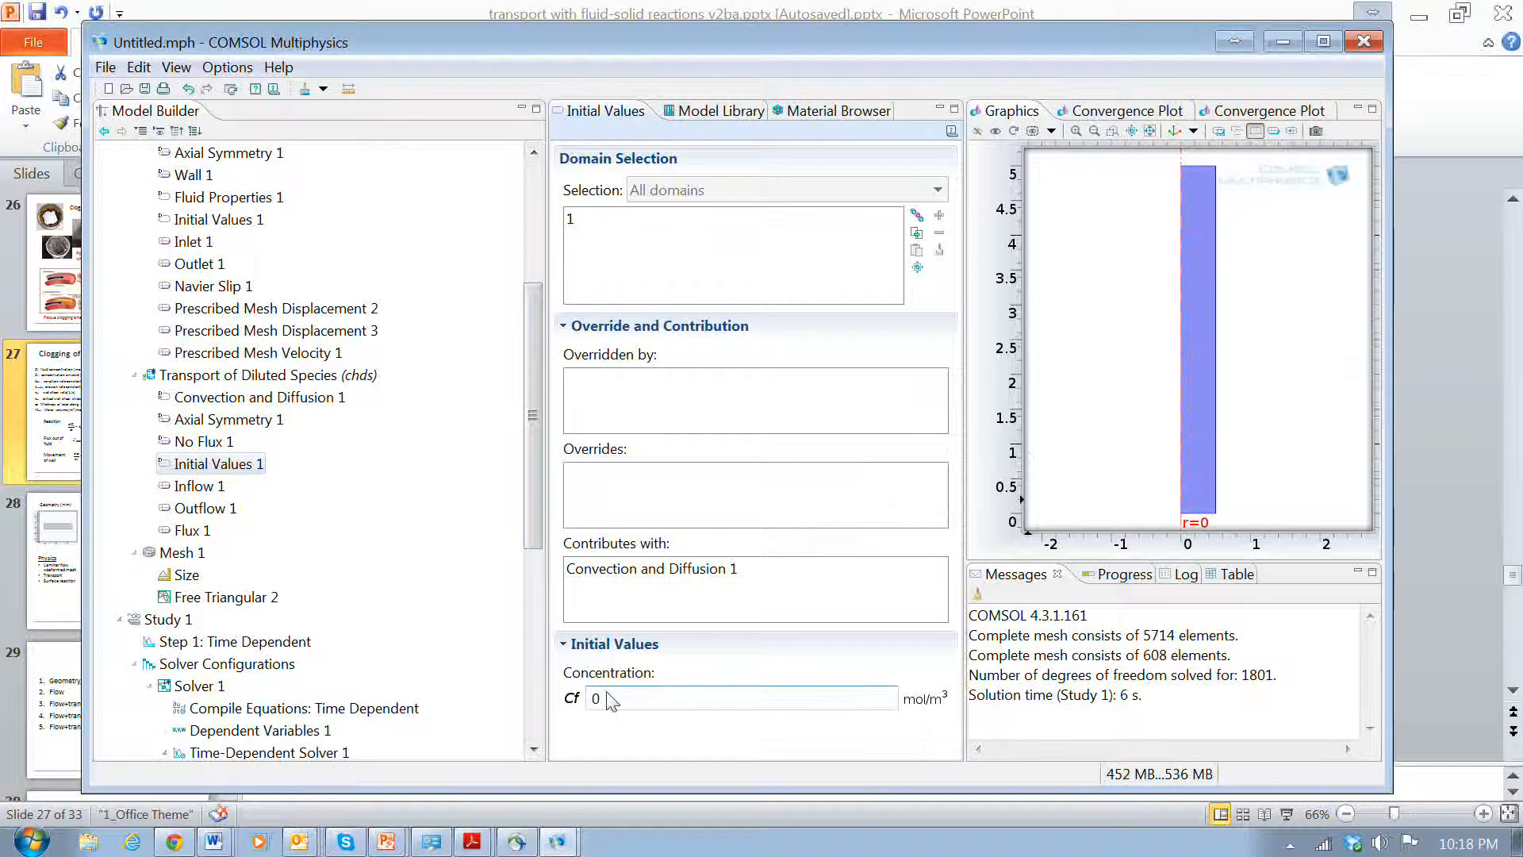
key("BackSpace")
type("1")
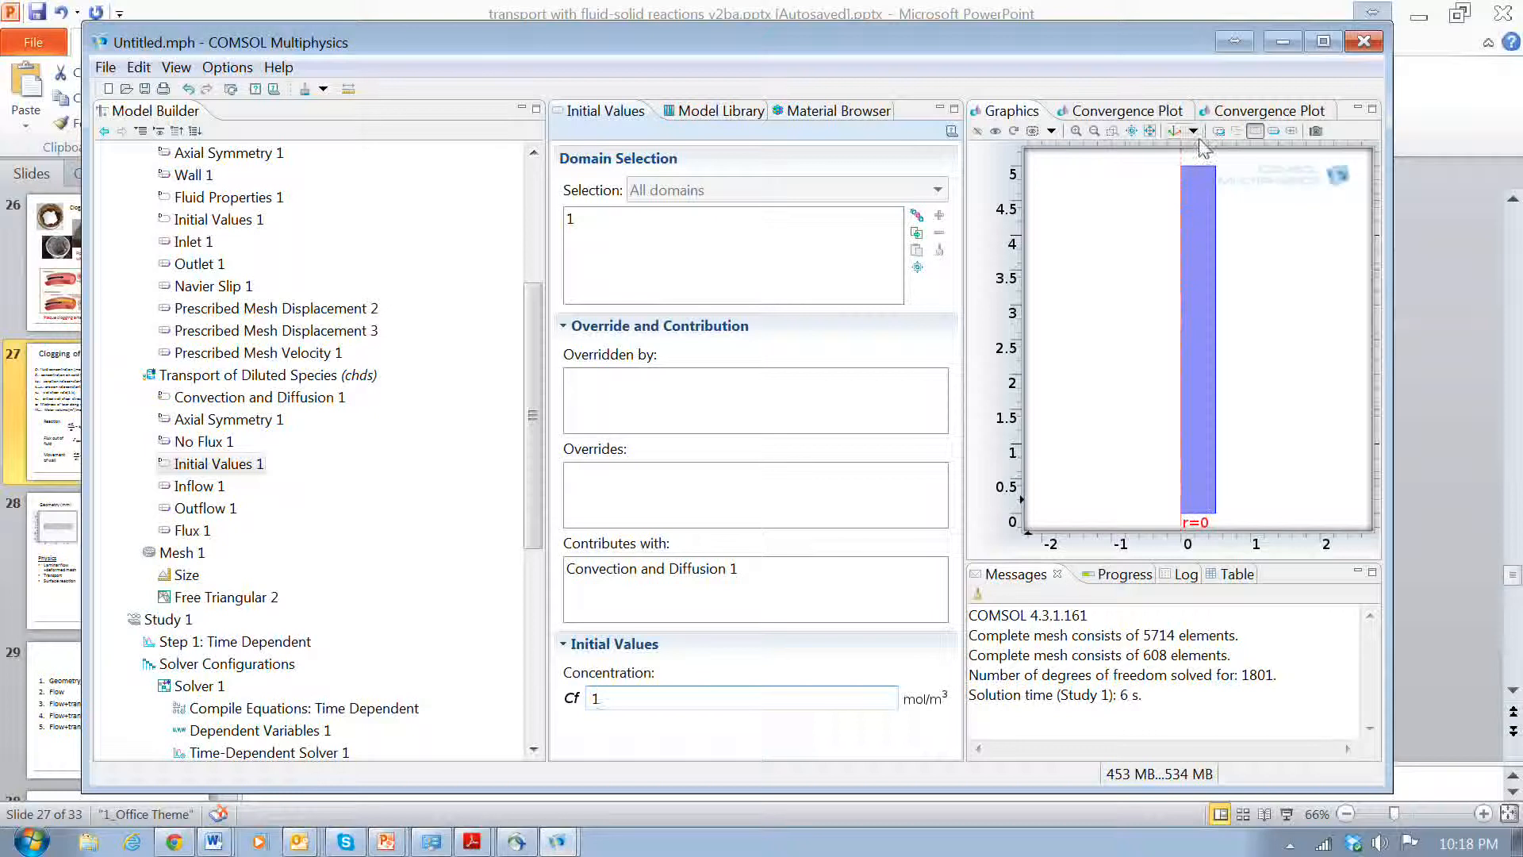
Compute Study 1 with the Transport of Diluted Species physics included.
mouse_move(532, 508)
left_mouse_down()
mouse_move(546, 738)
mouse_move(547, 516)
left_mouse_up()
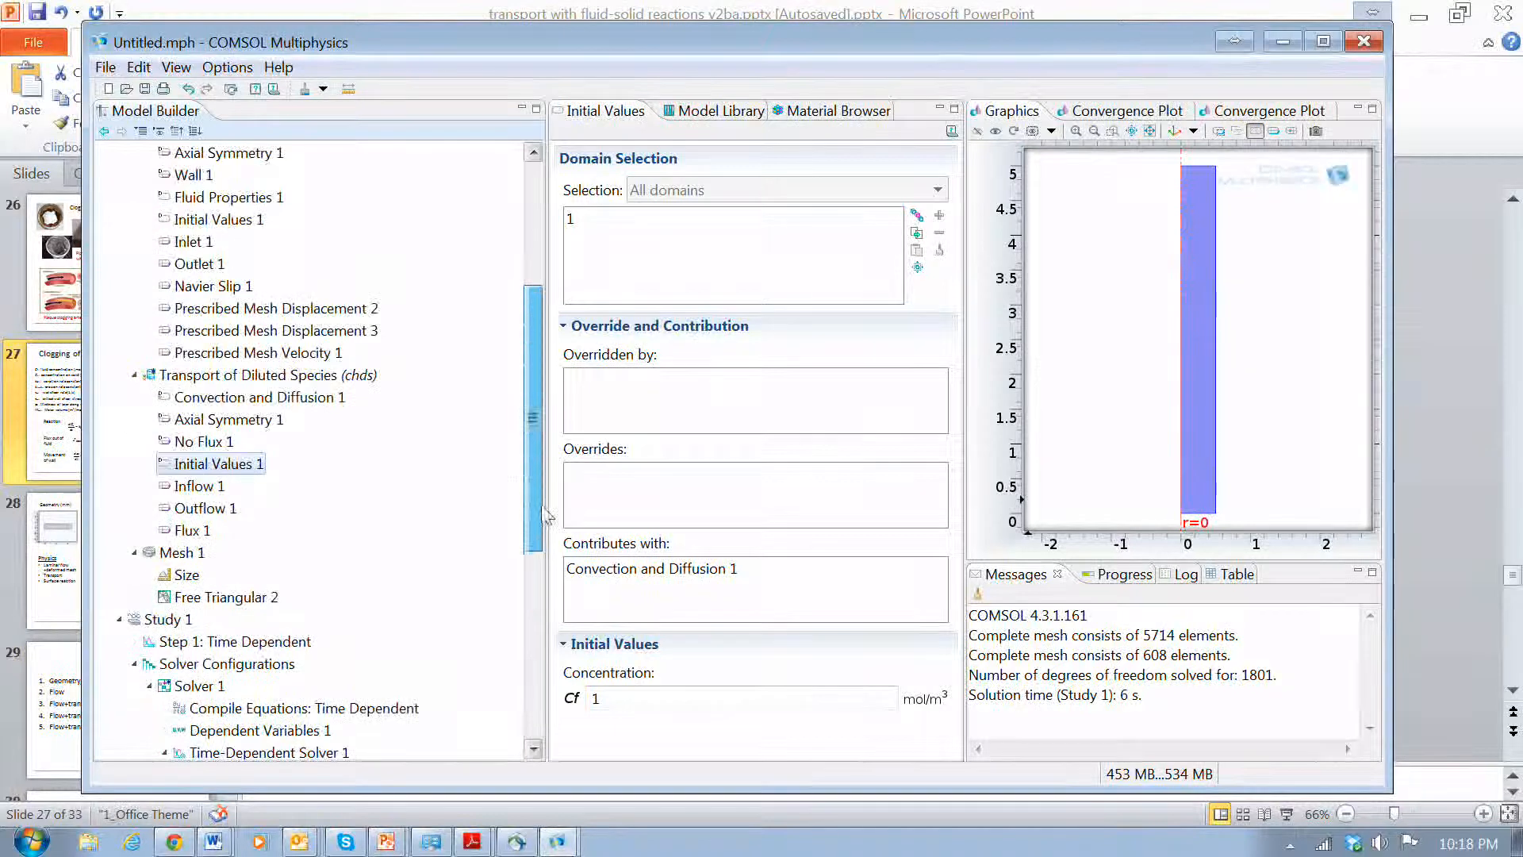
left_click(188, 618)
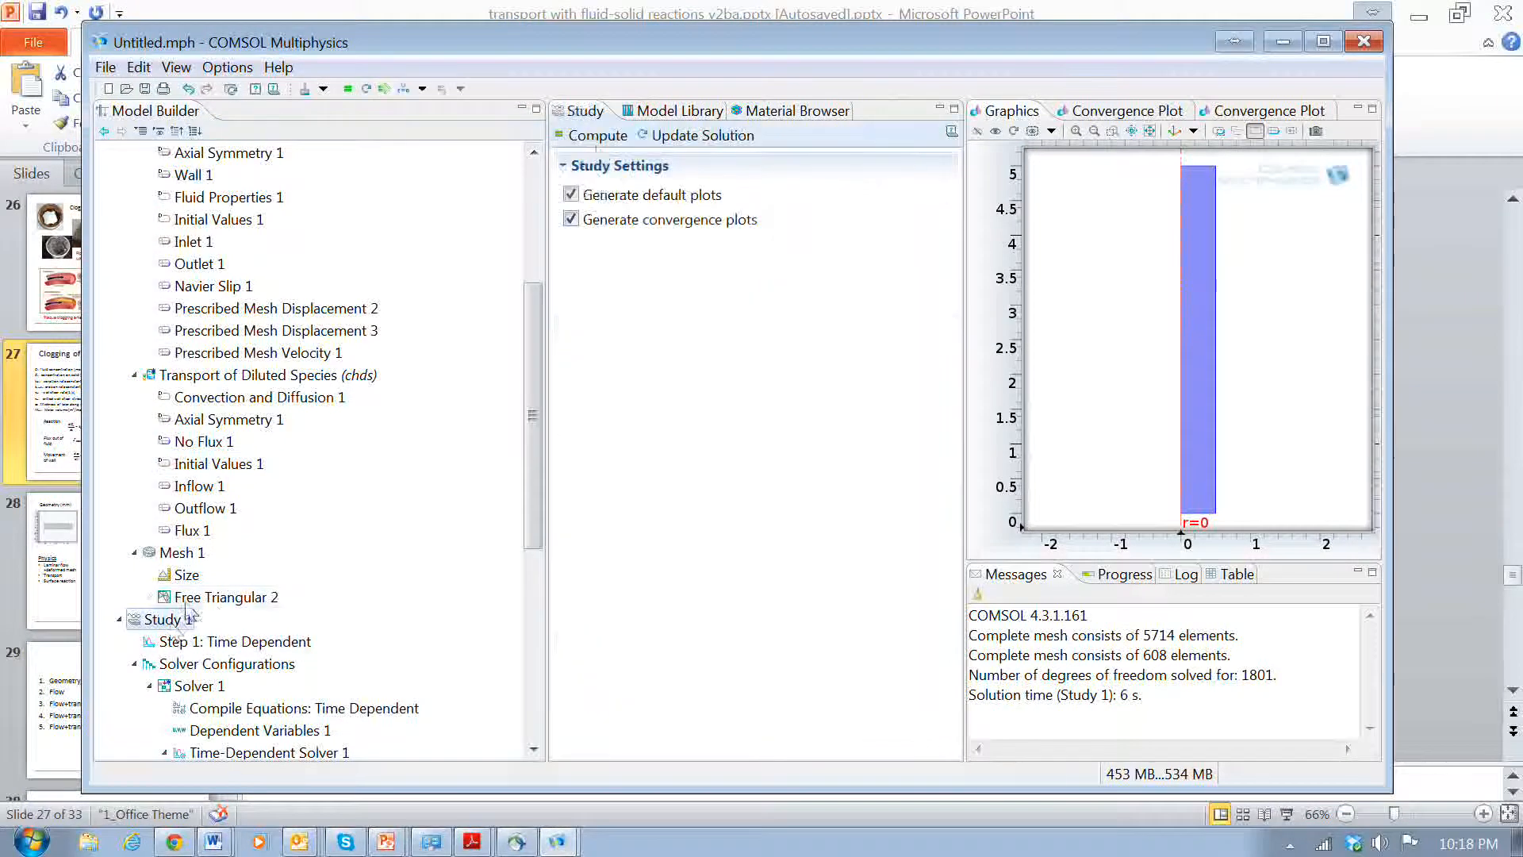
left_click(596, 137)
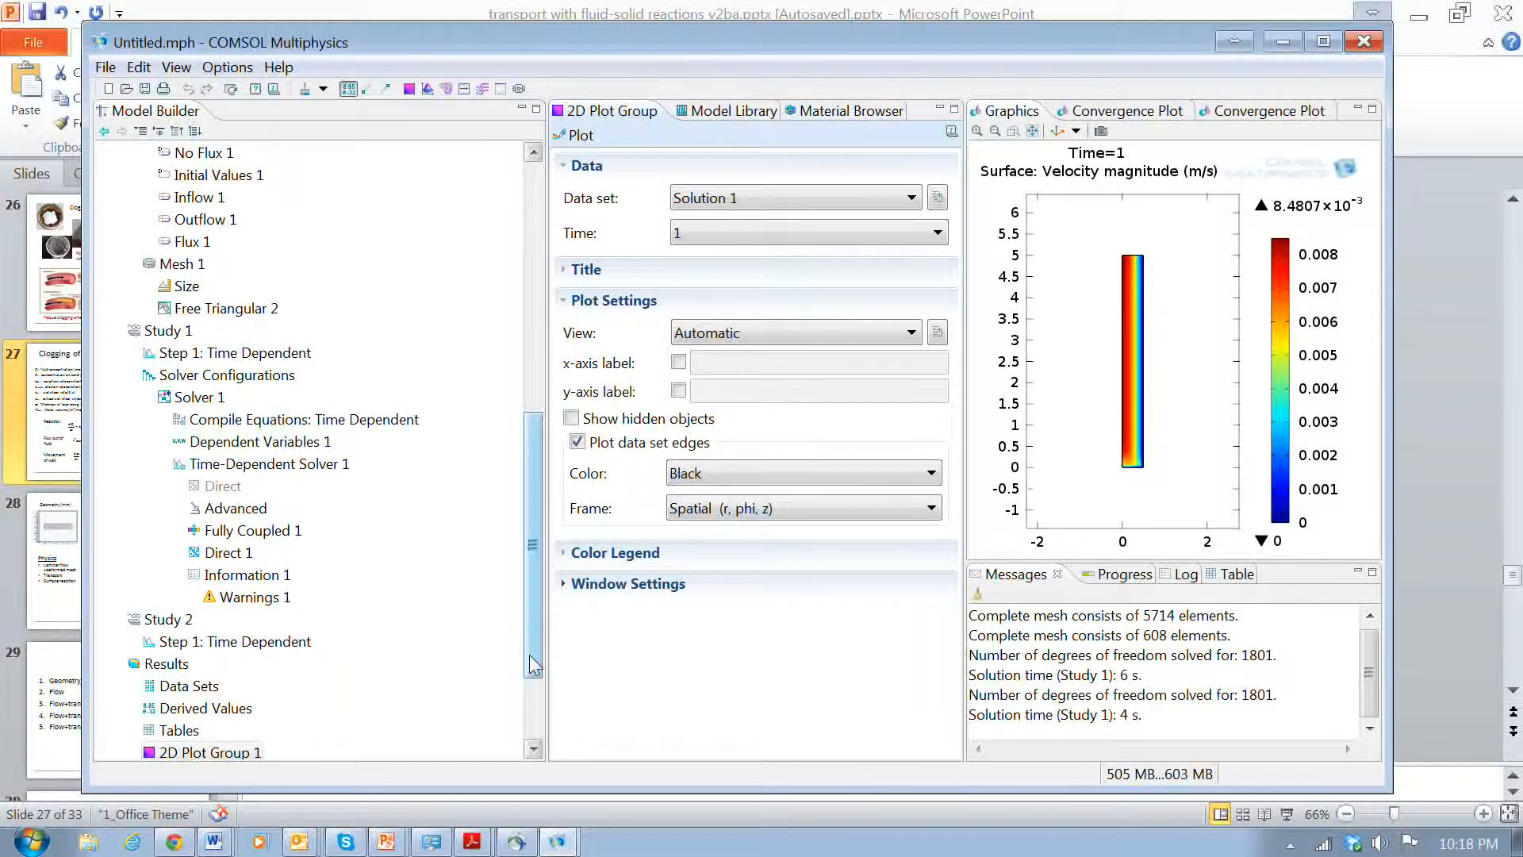
Add a Variables node to Model 1's Definitions and load its contents from "variables for Lab 11 cylindrical.txt".
left_click_drag(530, 657, 528, 426)
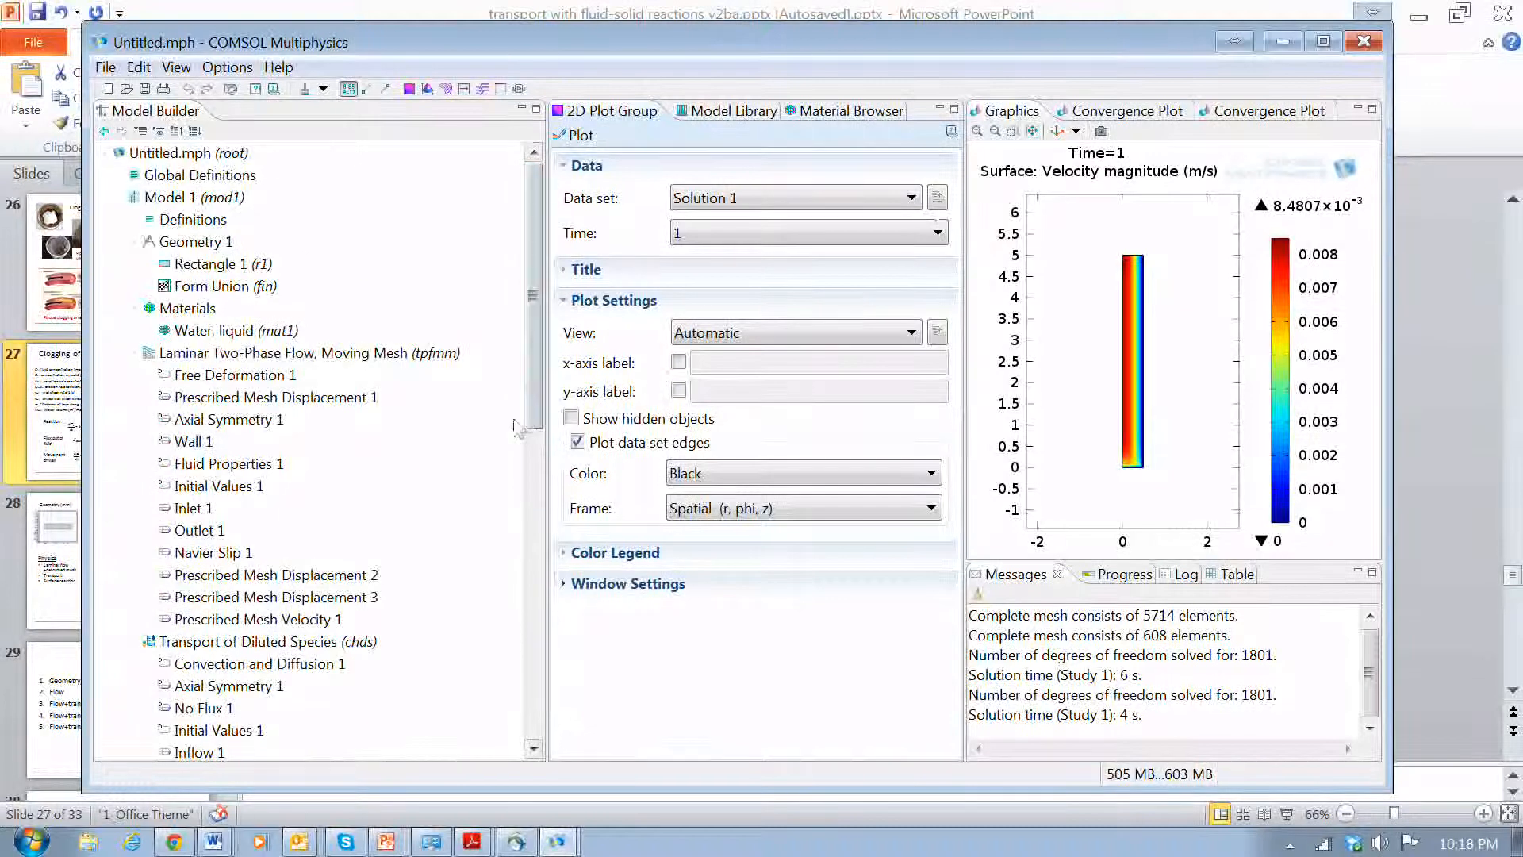
left_click(136, 220)
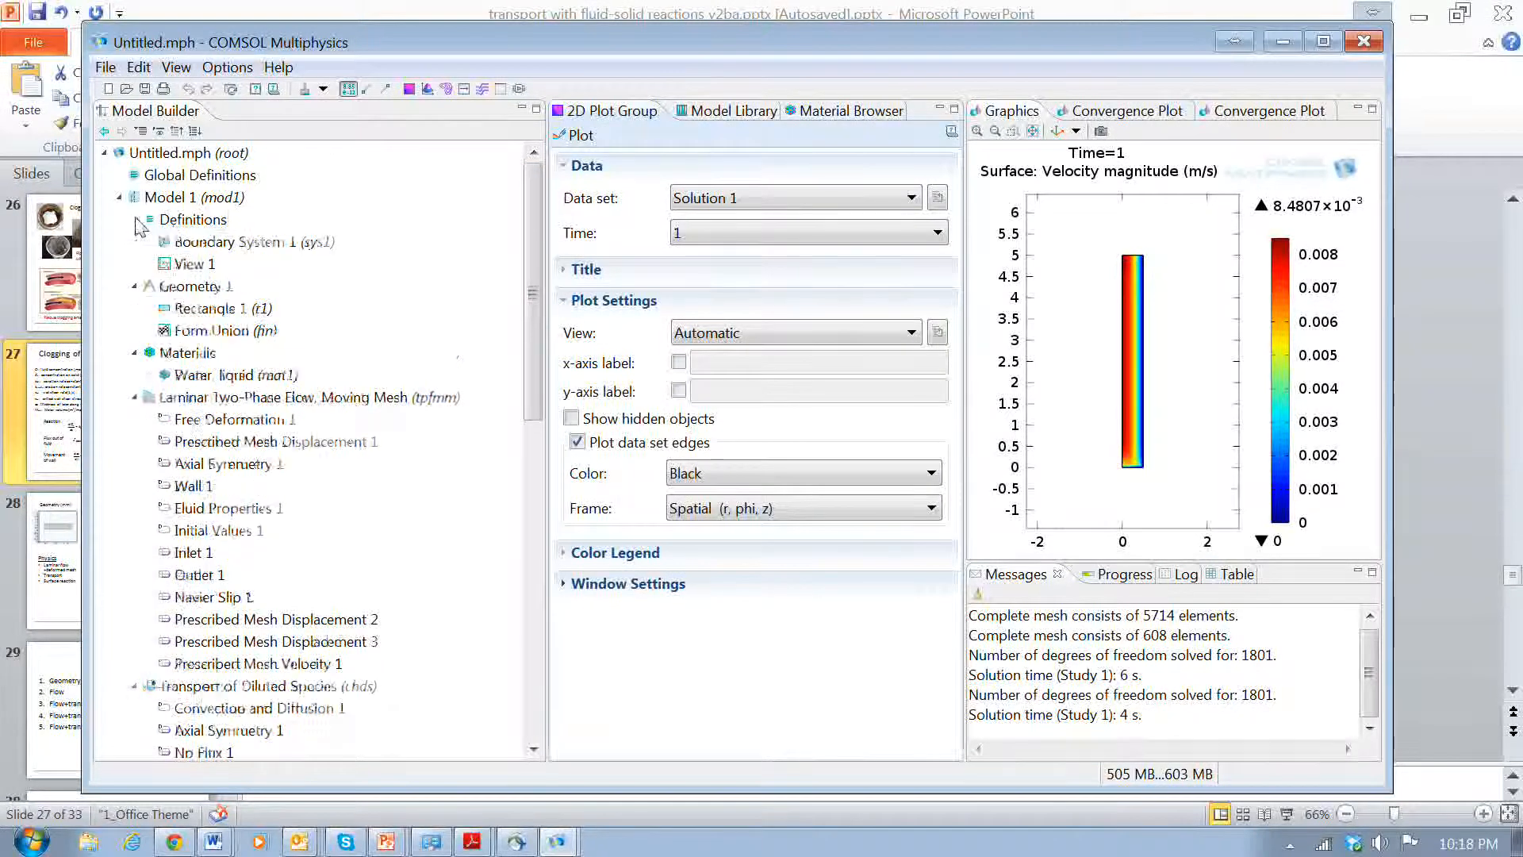
right_click(164, 220)
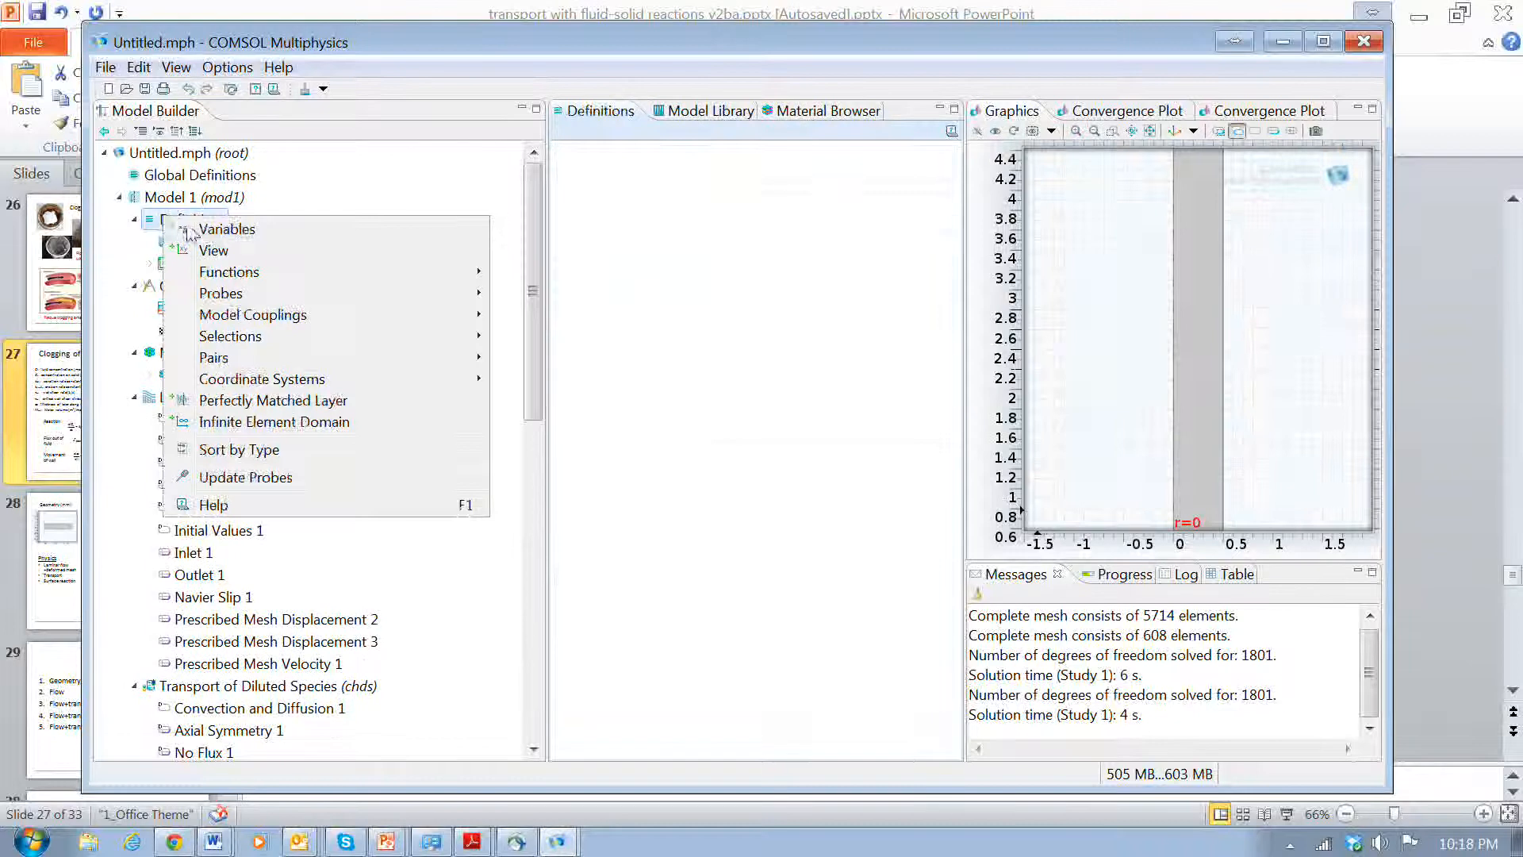
left_click(190, 232)
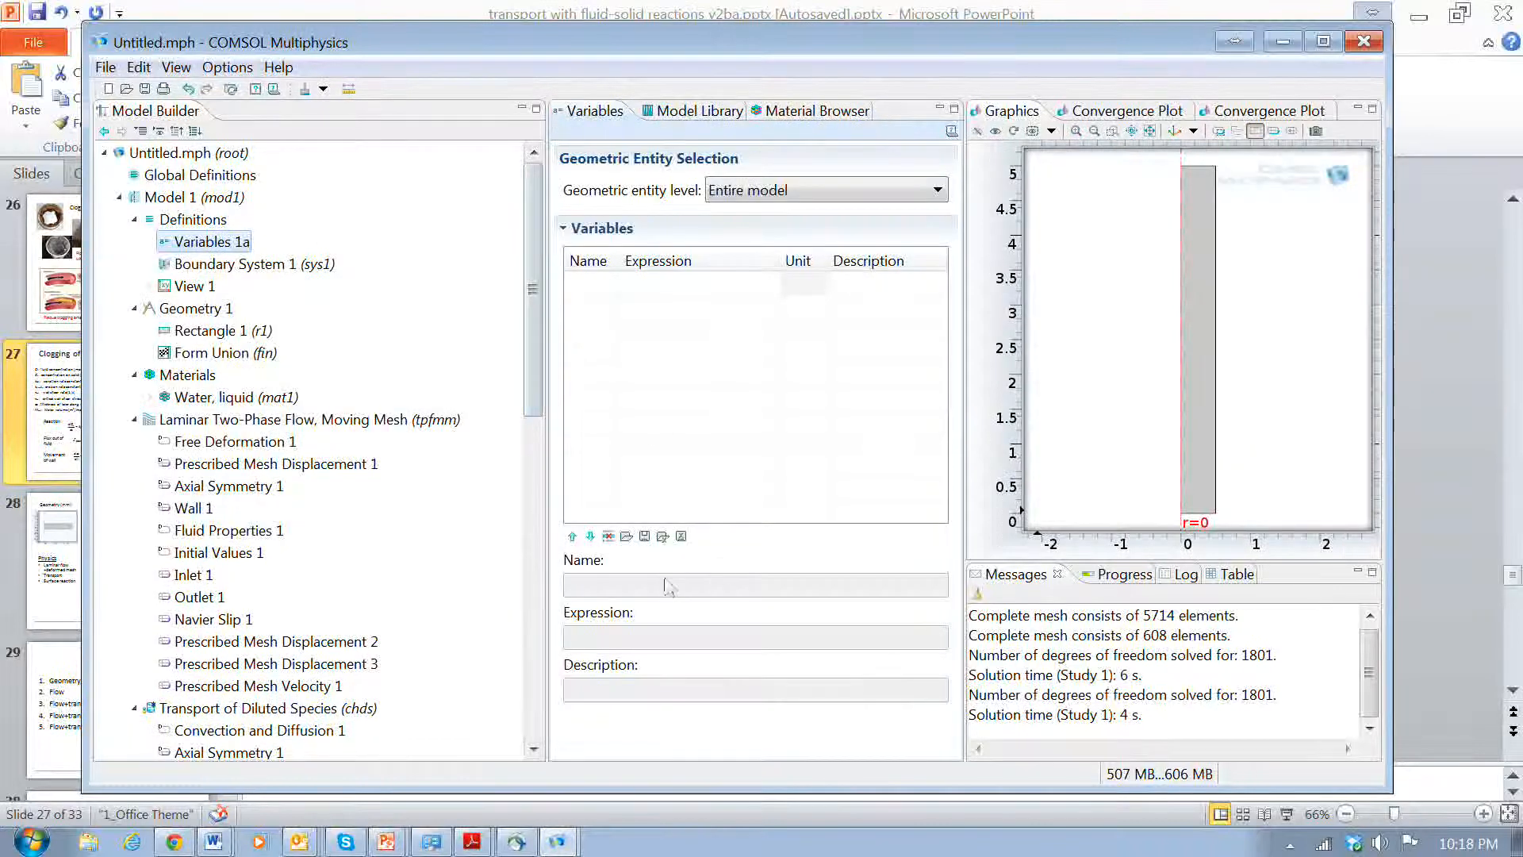
left_click(628, 538)
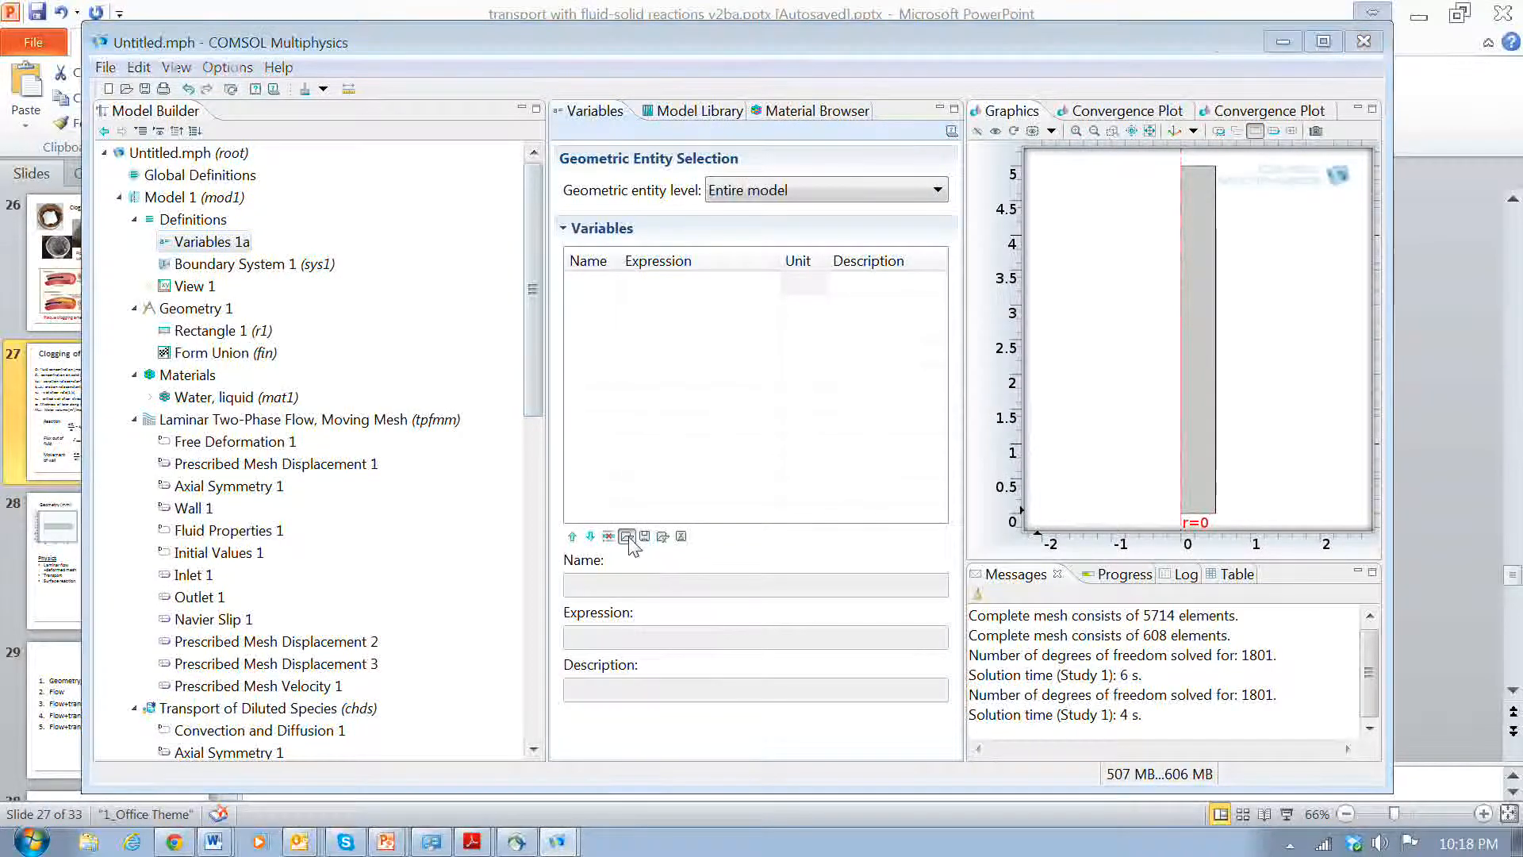
left_click(682, 226)
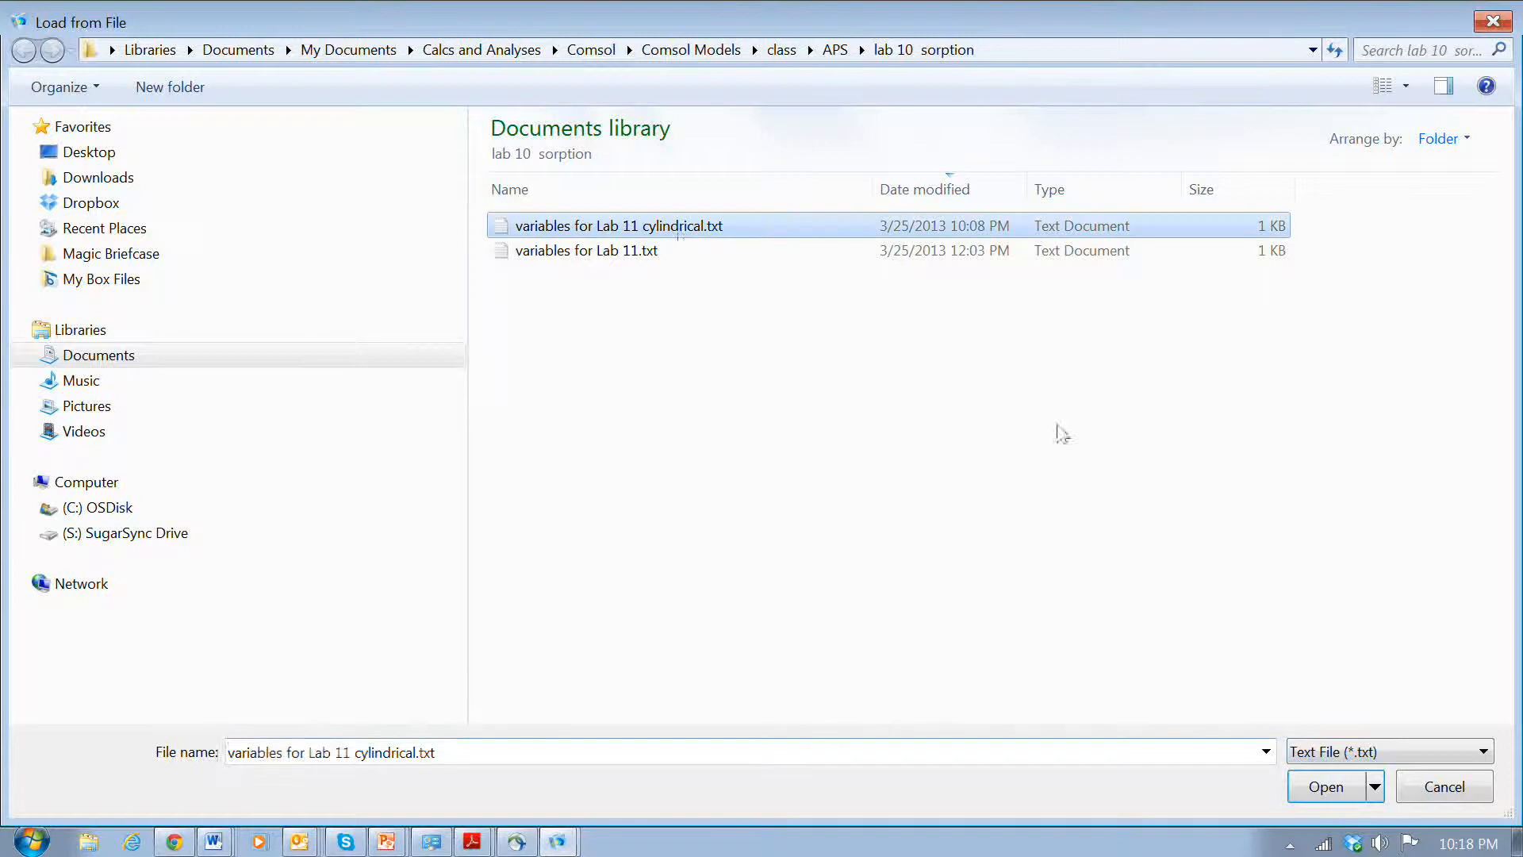
left_click(1333, 788)
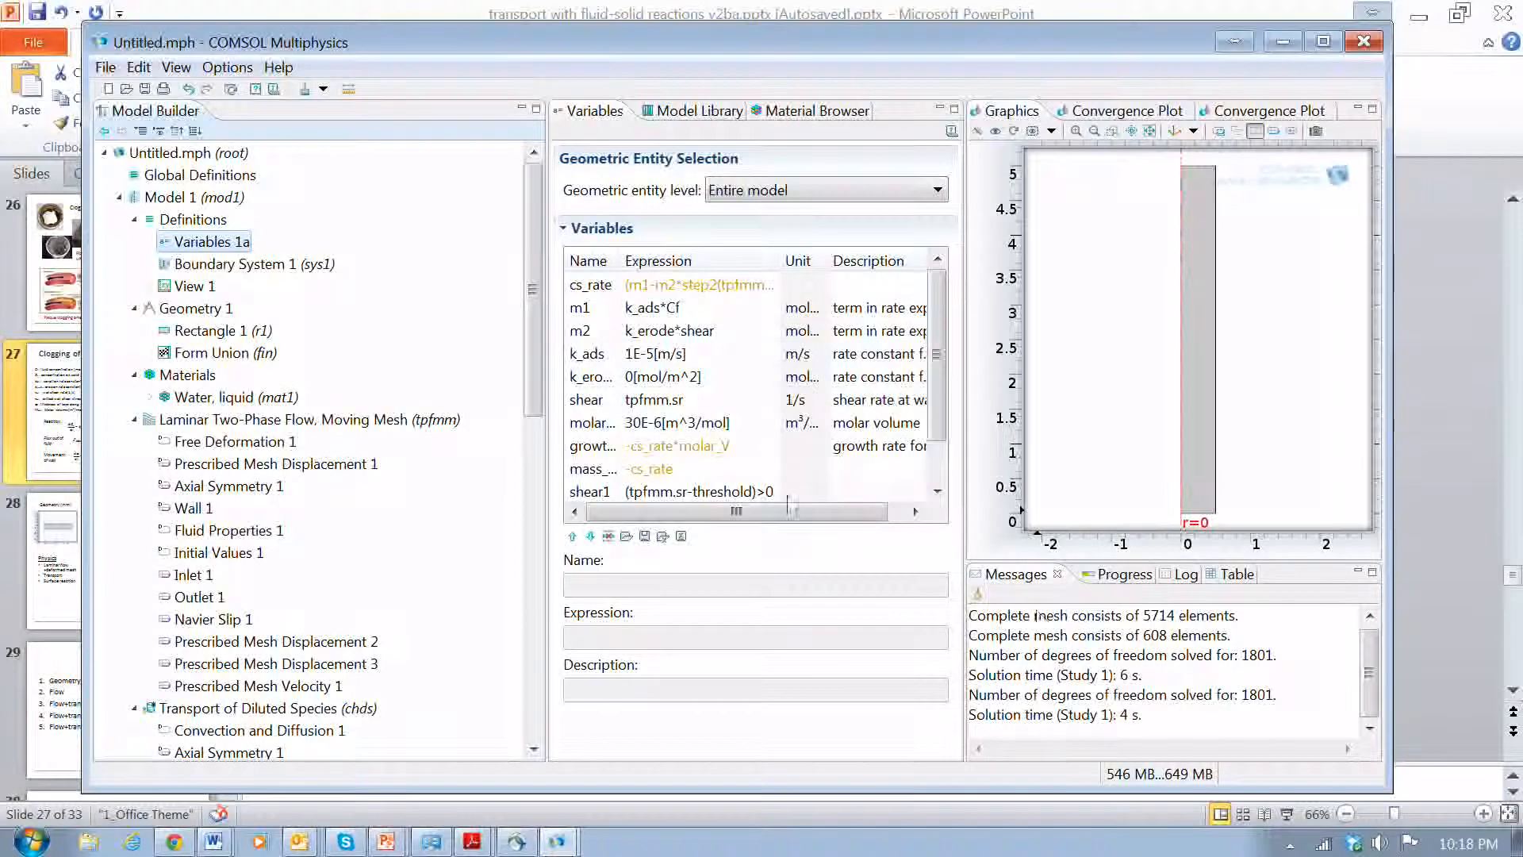
Examine the loaded variables and their expressions, widening the Name column to show the full names.
left_click_drag(936, 416, 941, 366)
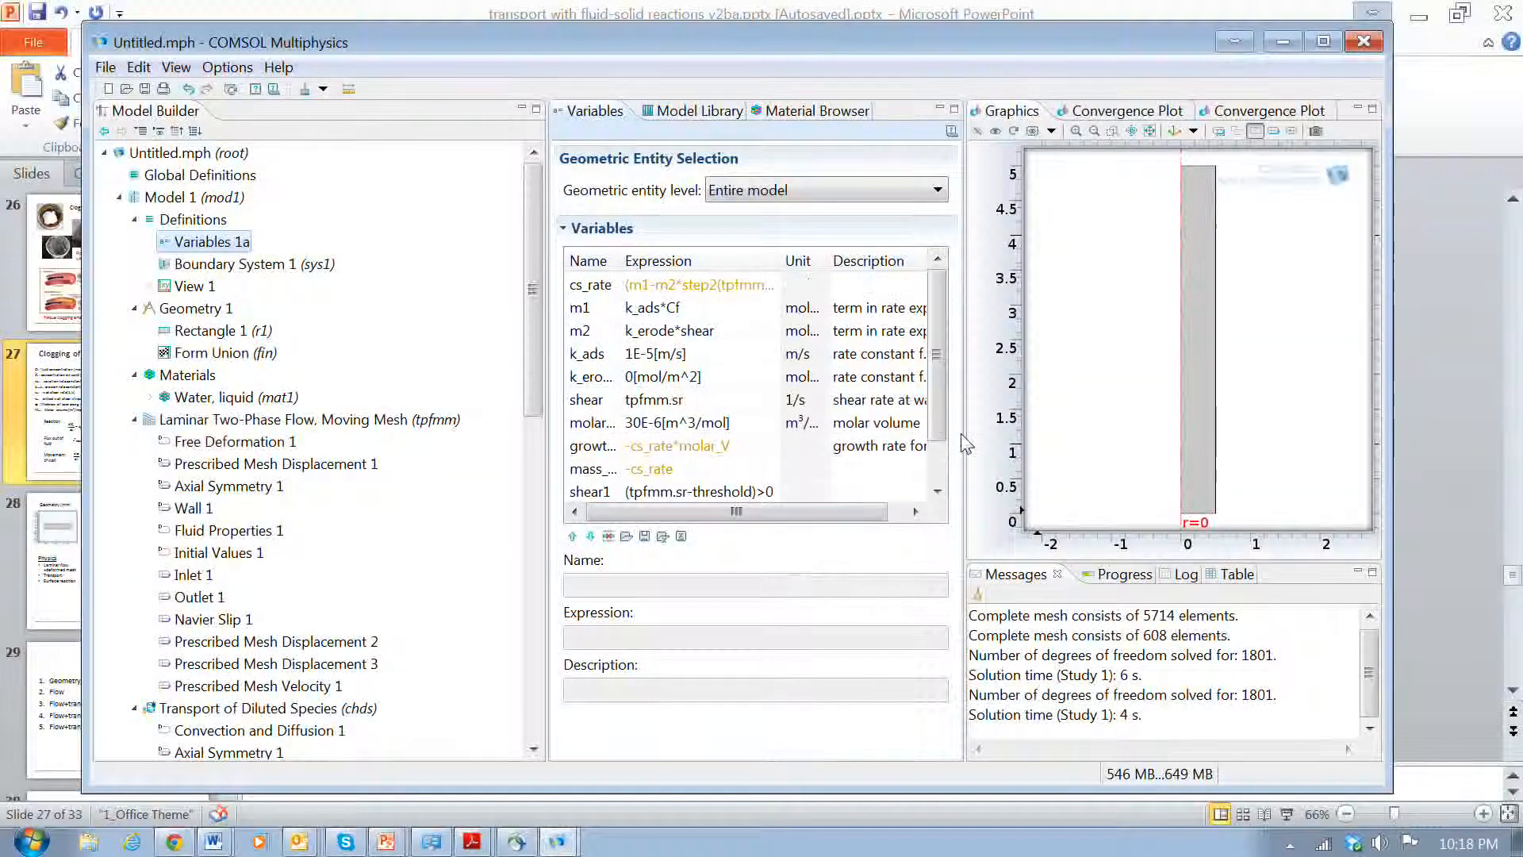
scroll(946, 406, "down", 1)
scroll(948, 429, "up", 1)
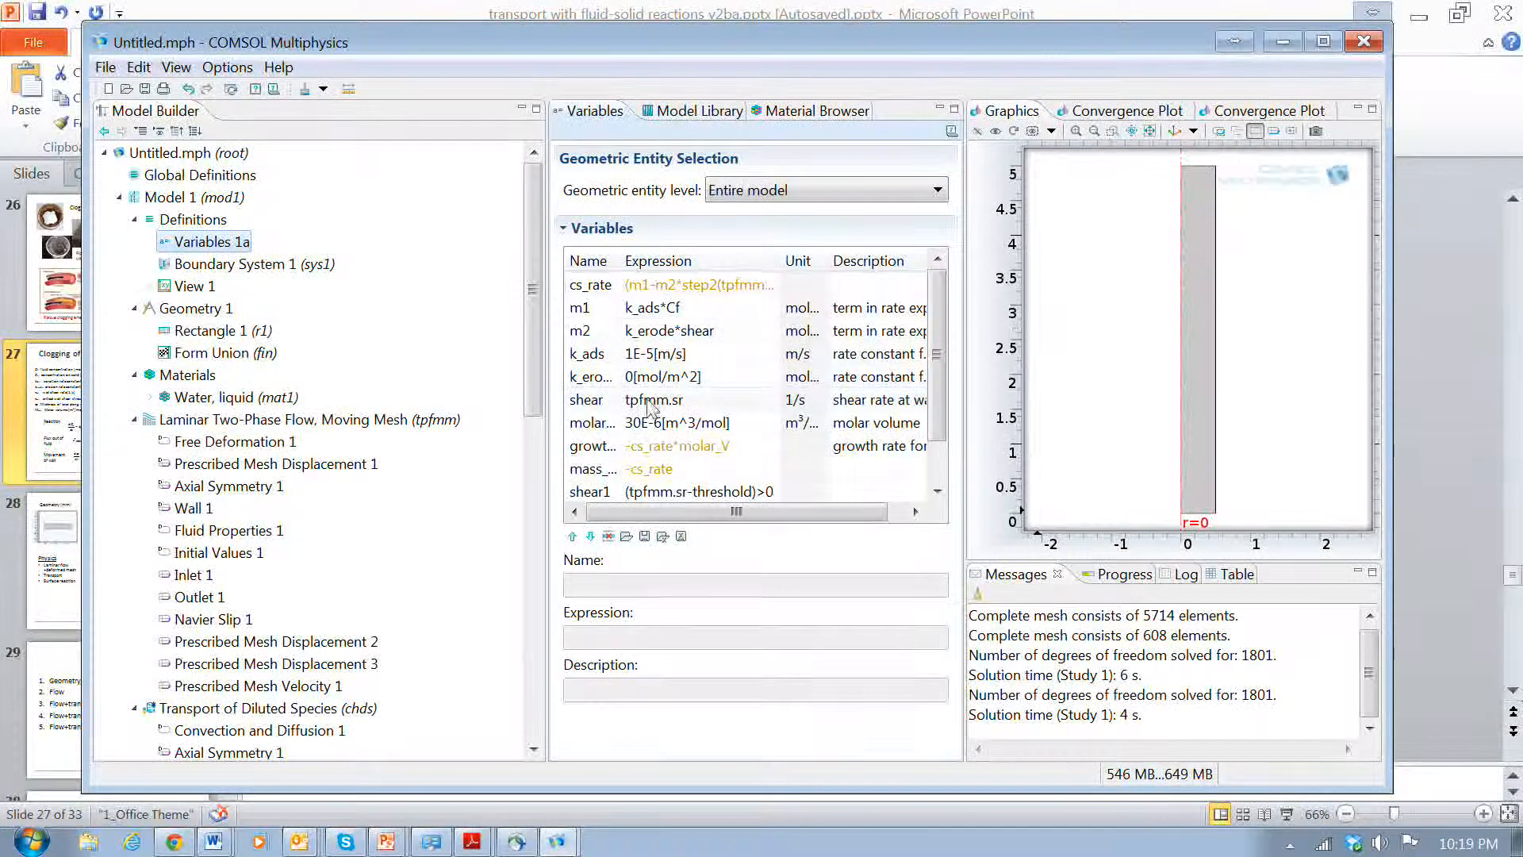
left_click_drag(621, 264, 709, 277)
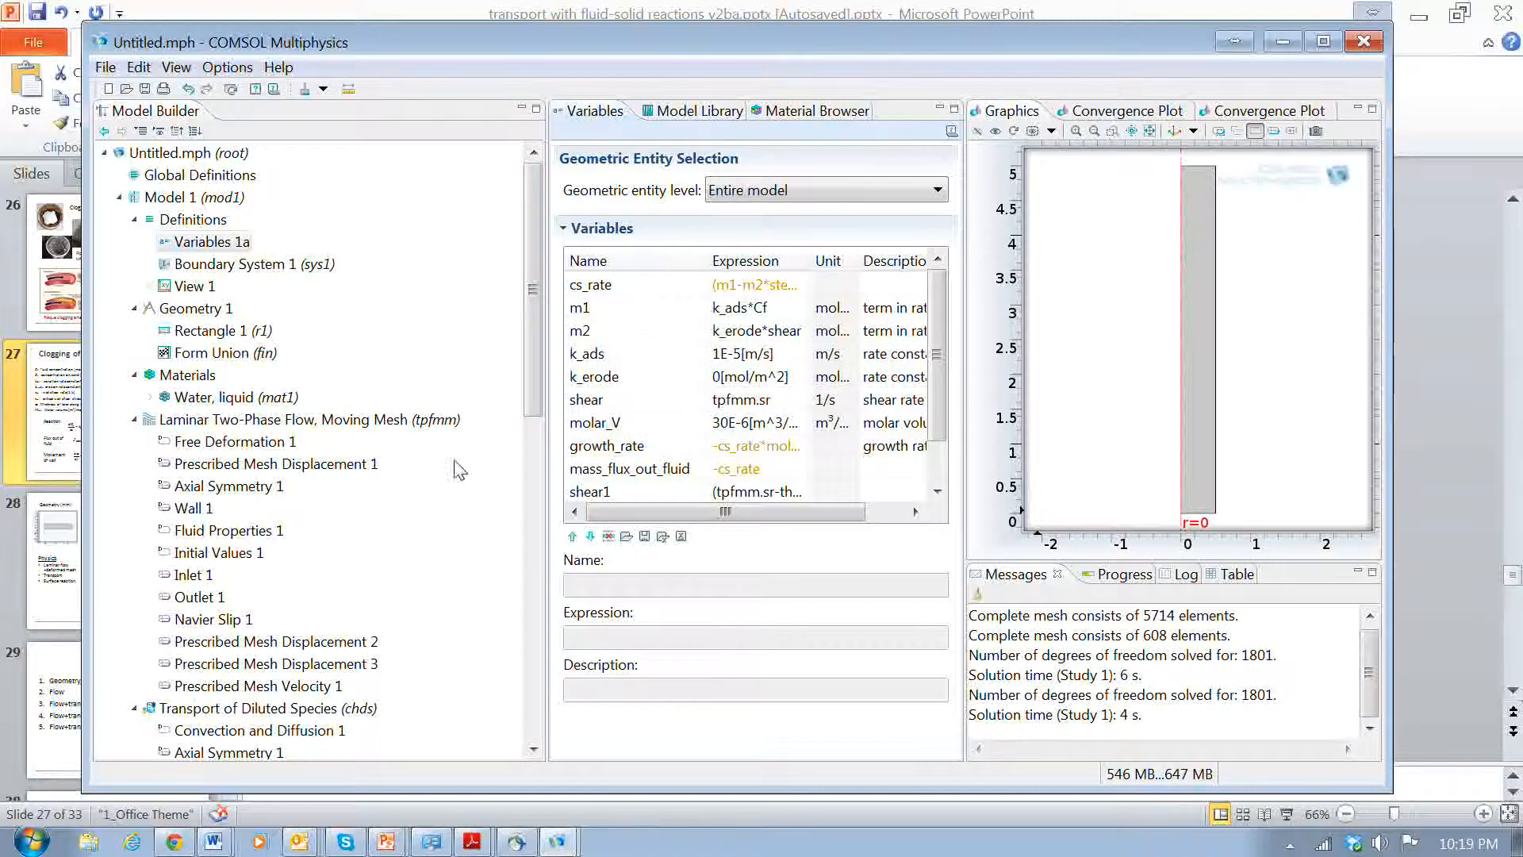
Collapse the Laminar Two-Phase Flow and Transport of Diluted Species branches, and display the velocity magnitude plot of 2D Plot Group 1.
left_click(135, 708)
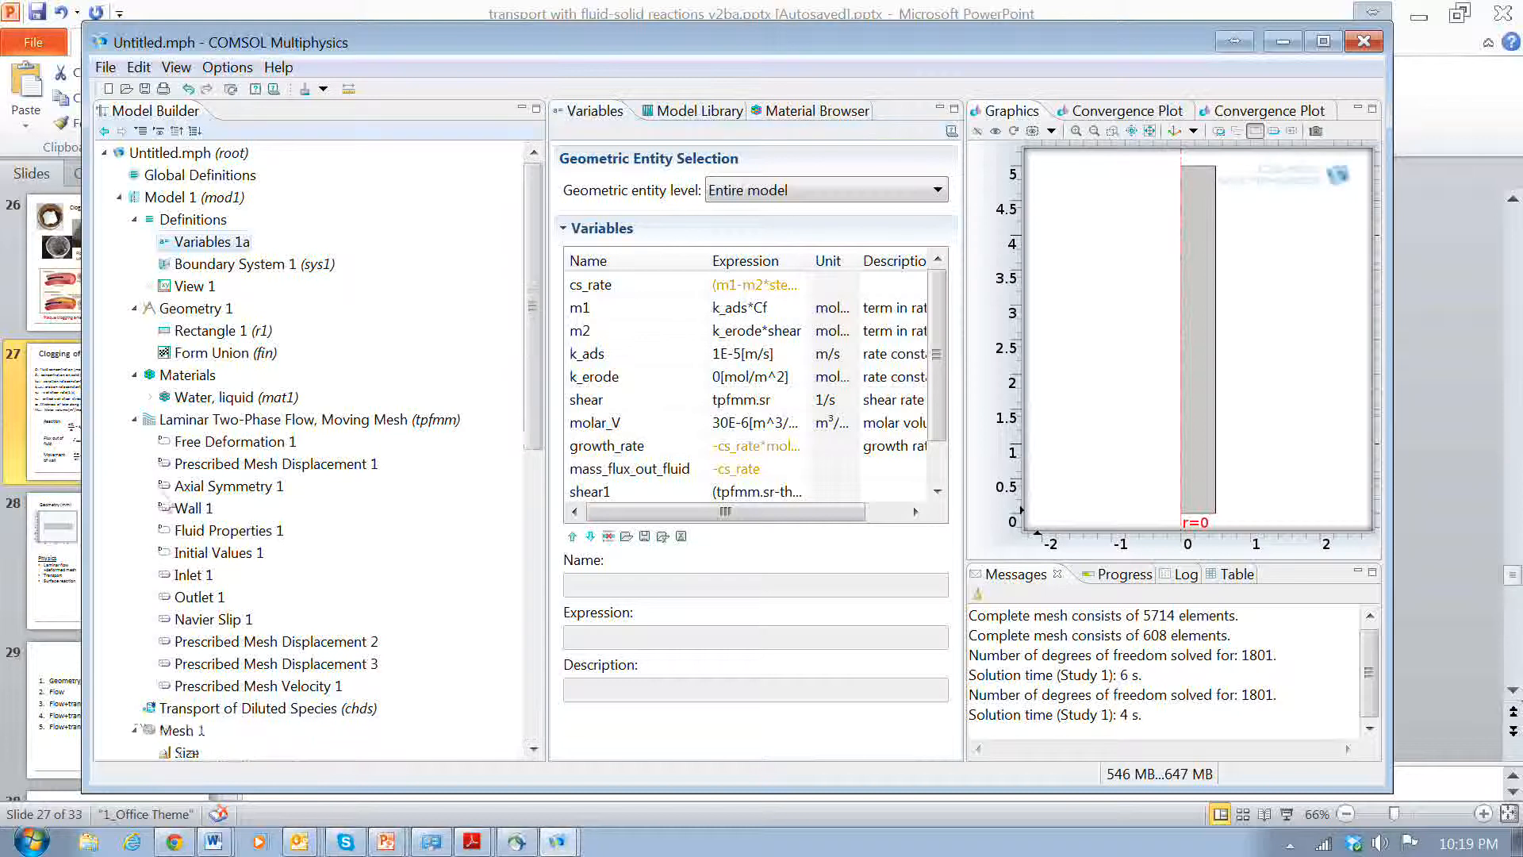
left_click(137, 422)
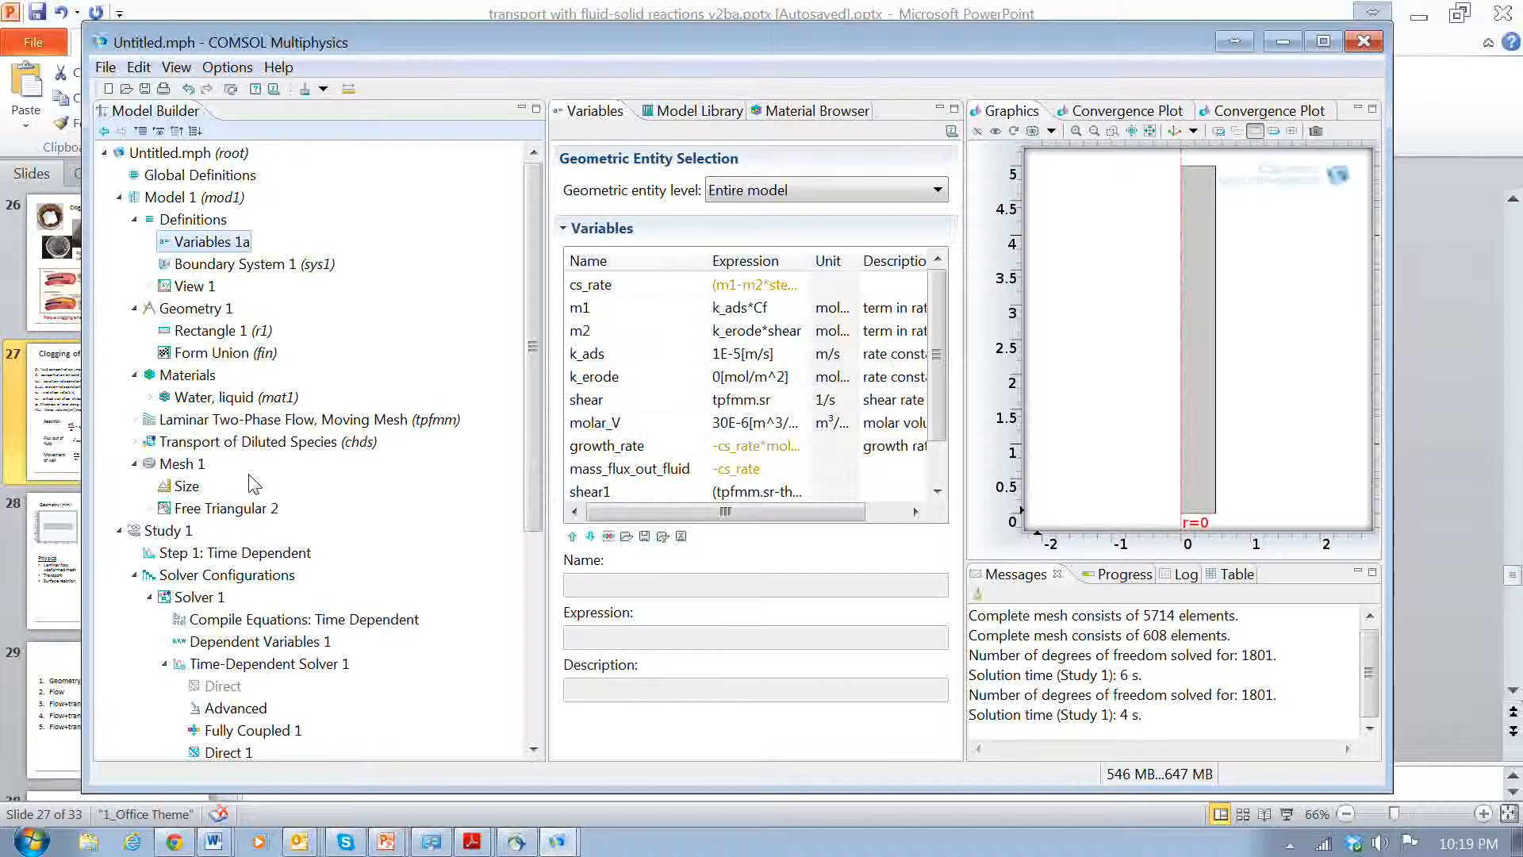
left_click(238, 420)
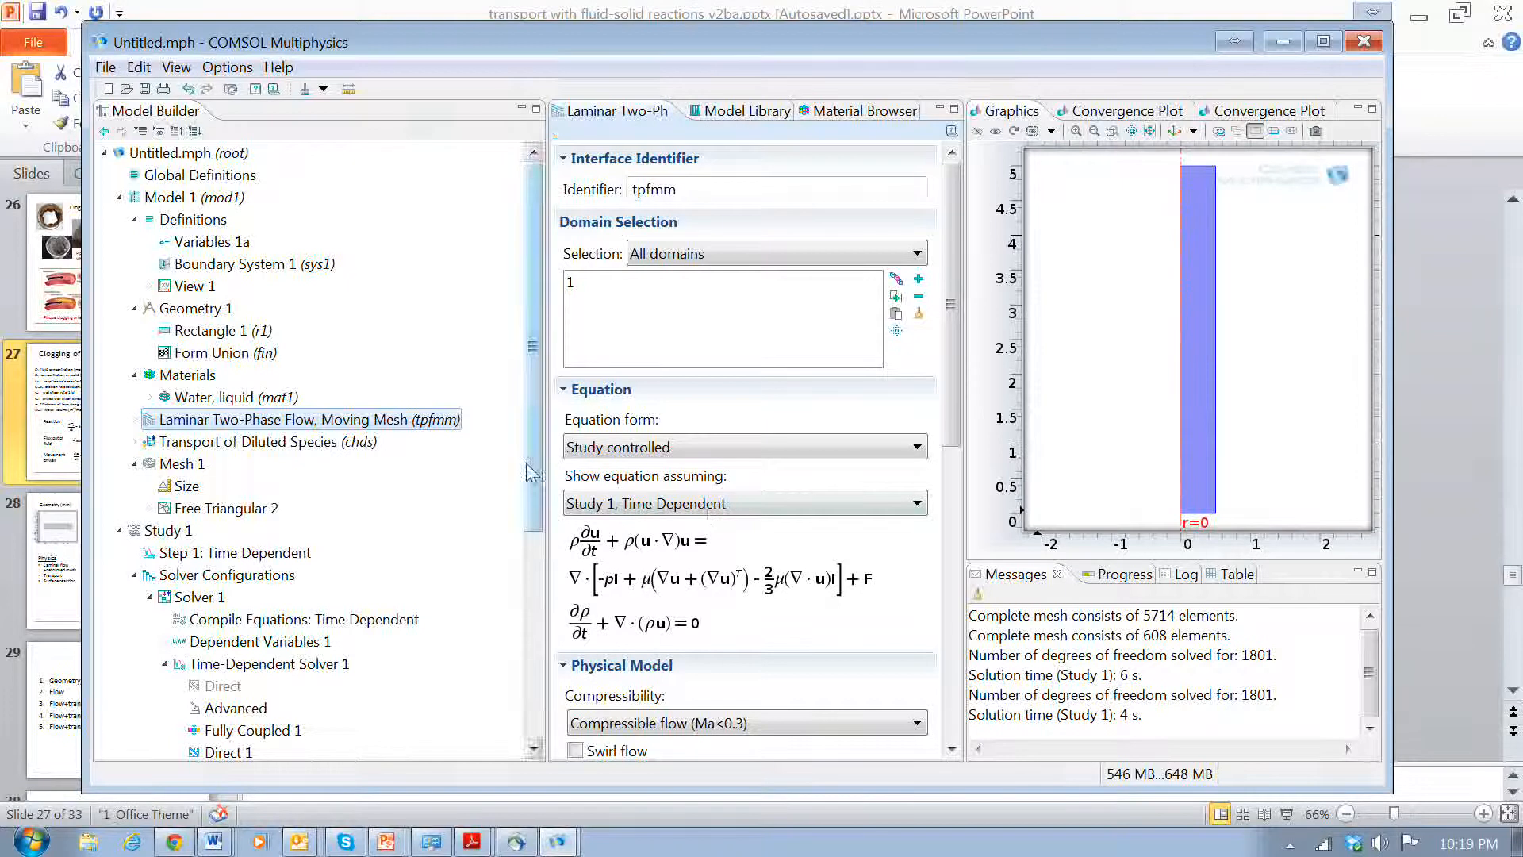
scroll(201, 635, "down", 5)
left_click(199, 627)
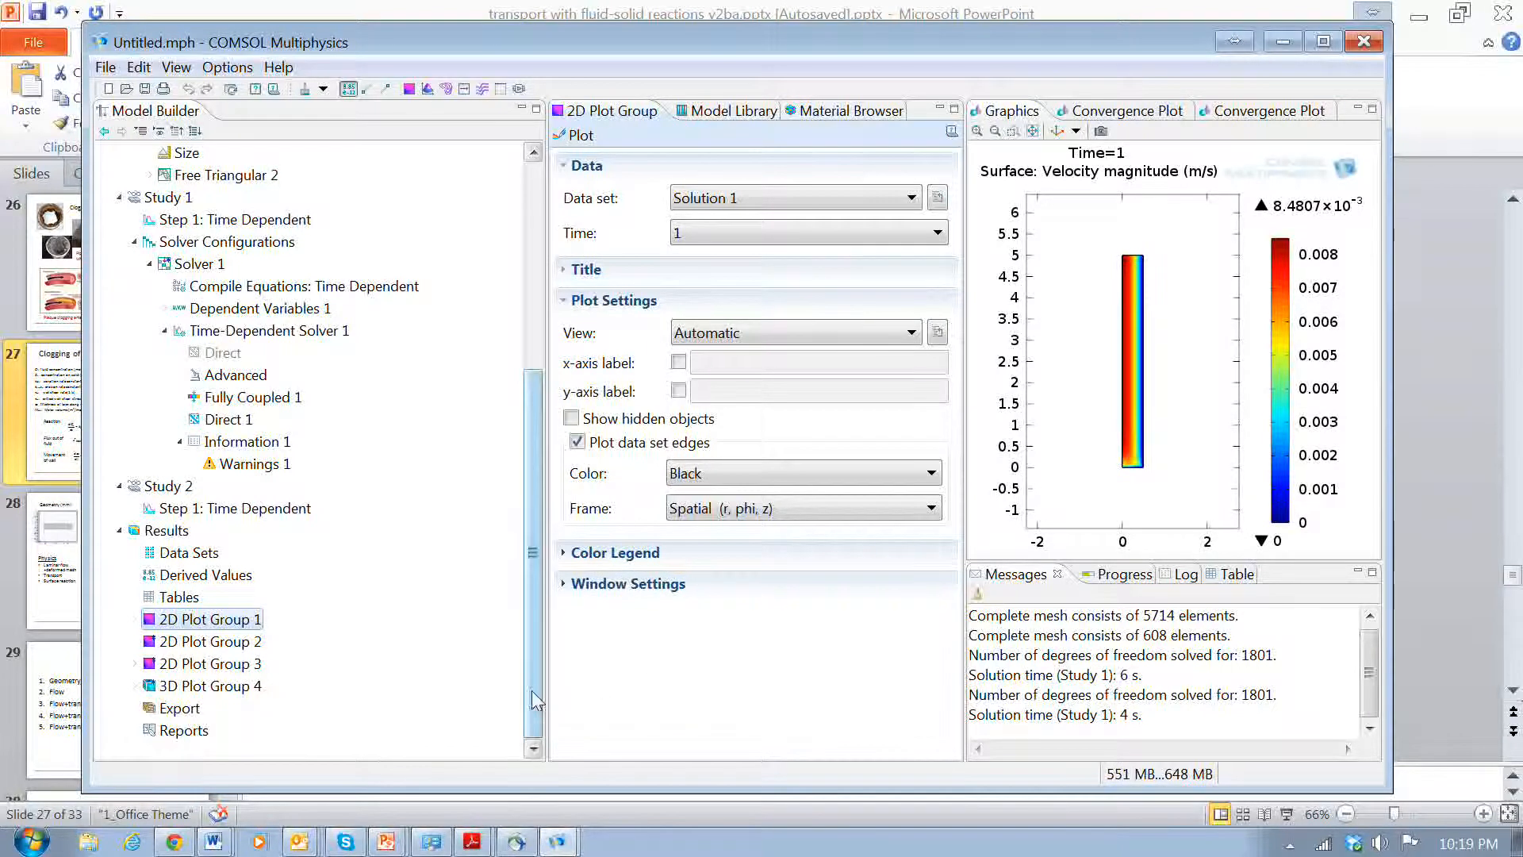
mouse_move(531, 698)
left_mouse_down()
mouse_move(531, 495)
mouse_move(554, 719)
mouse_move(558, 705)
left_mouse_up()
left_click_drag(534, 700, 505, 514)
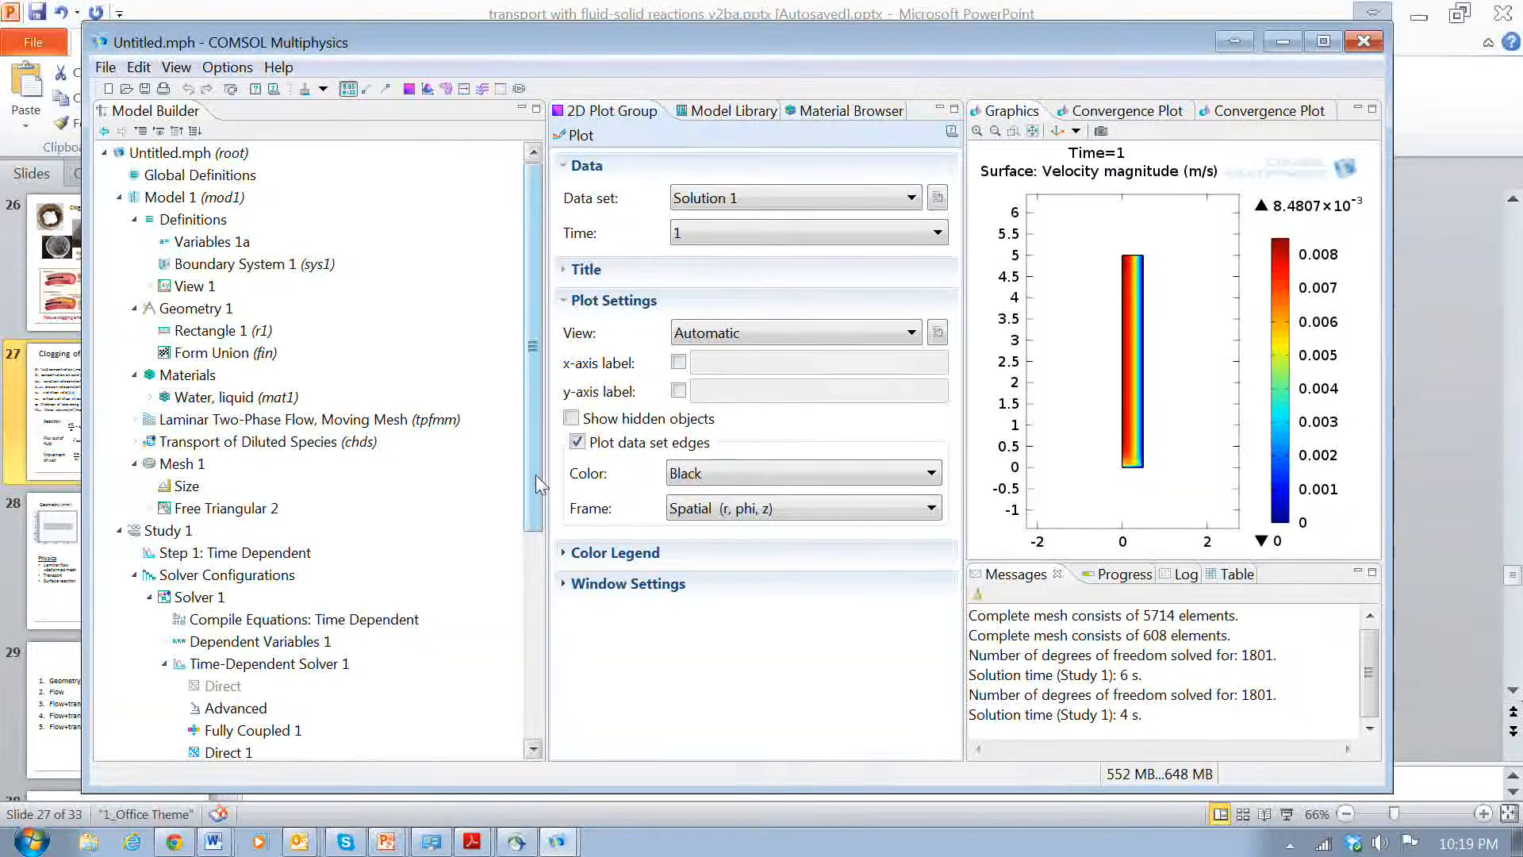
Add the Surface Reactions (chsr) physics interface from Chemical Species Transport to Model 1.
left_click(189, 200)
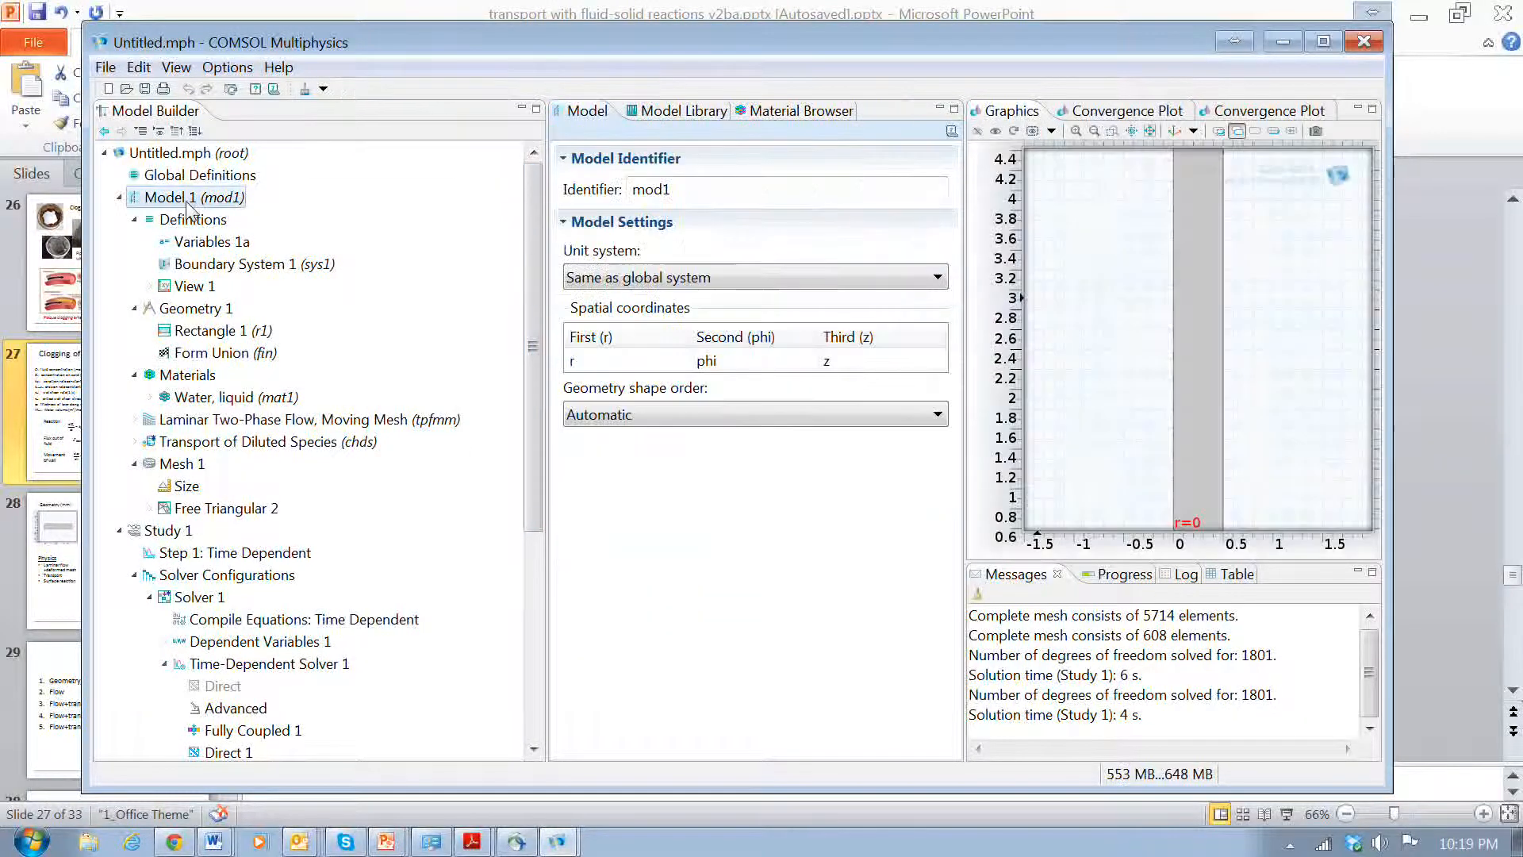
right_click(190, 200)
left_click(535, 204)
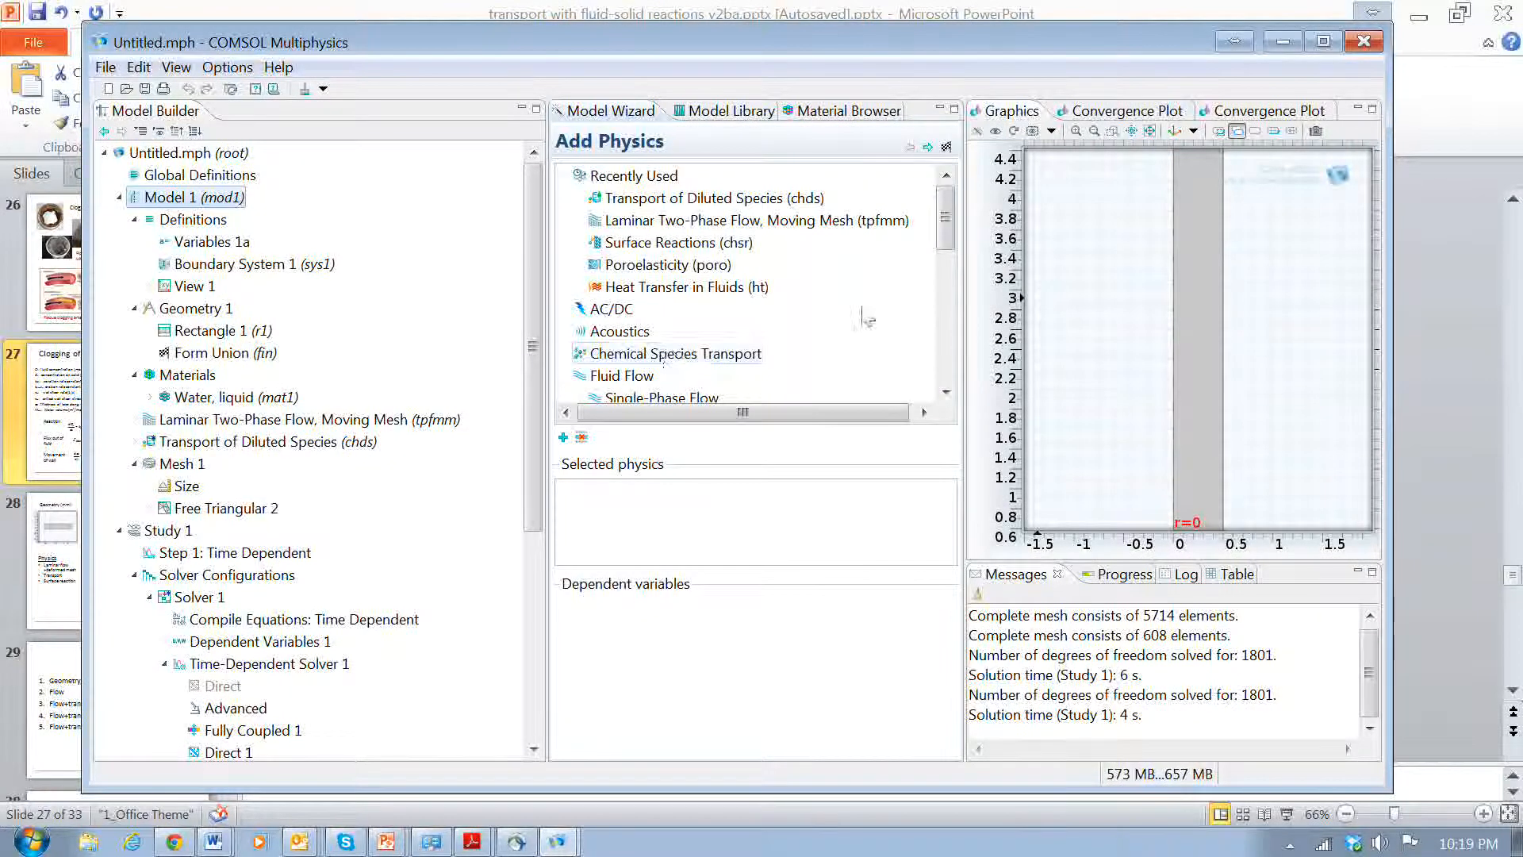
left_click_drag(944, 220, 944, 249)
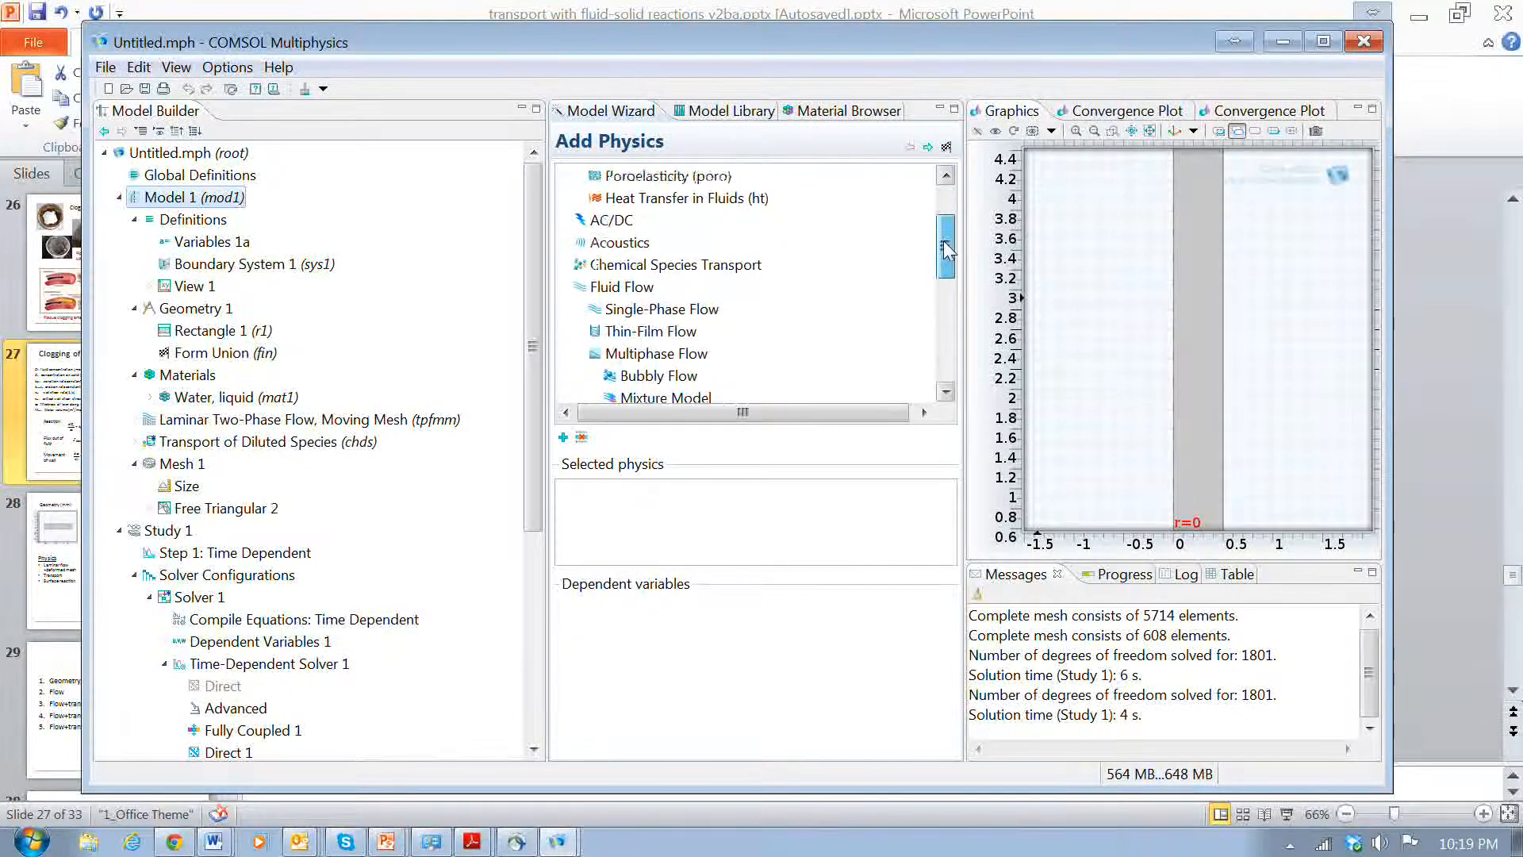
left_click(674, 266)
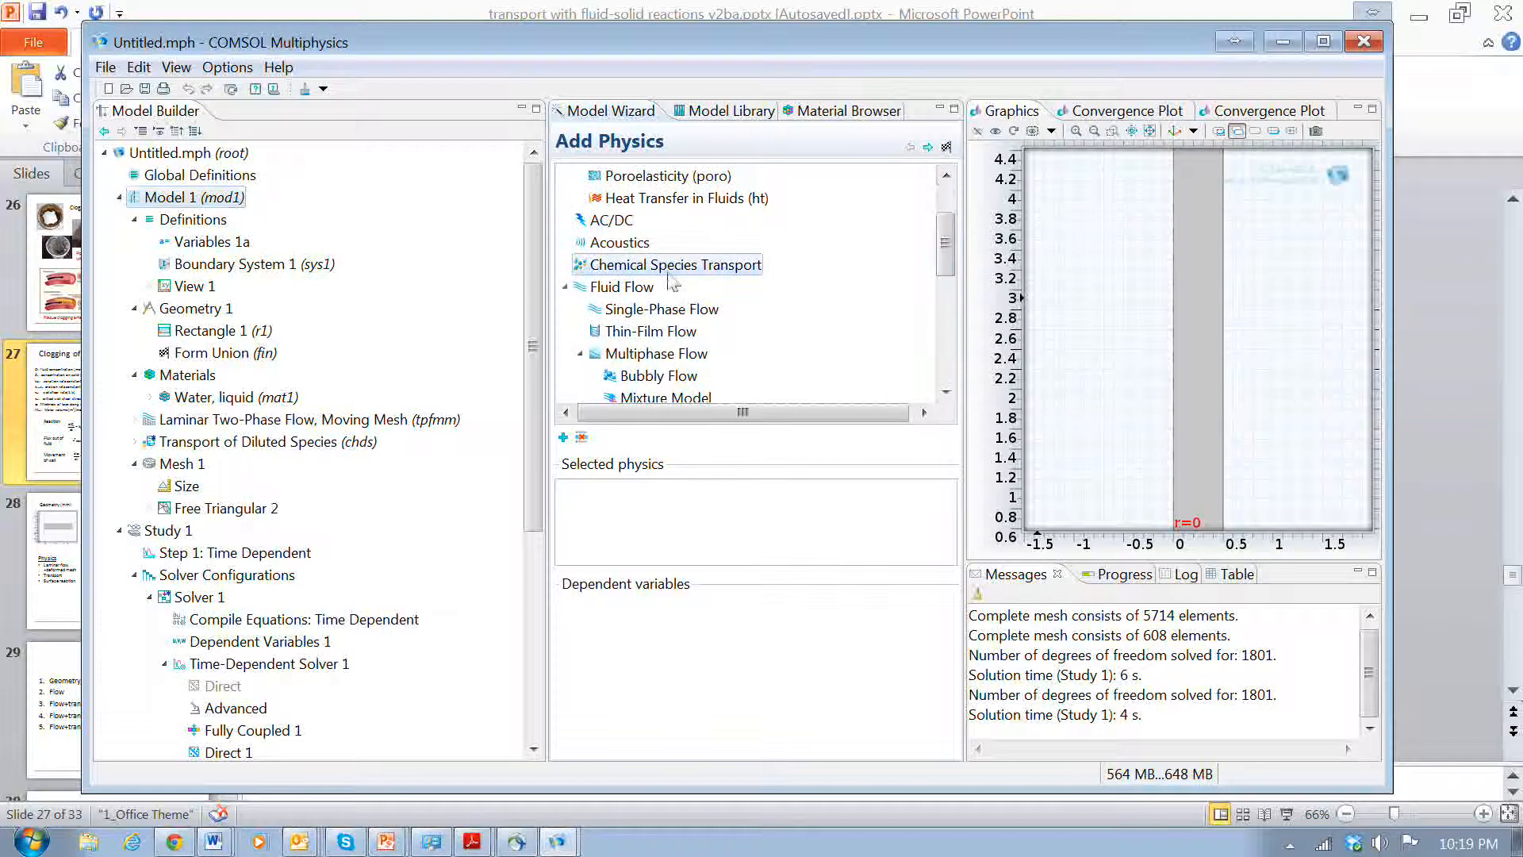
left_click(567, 265)
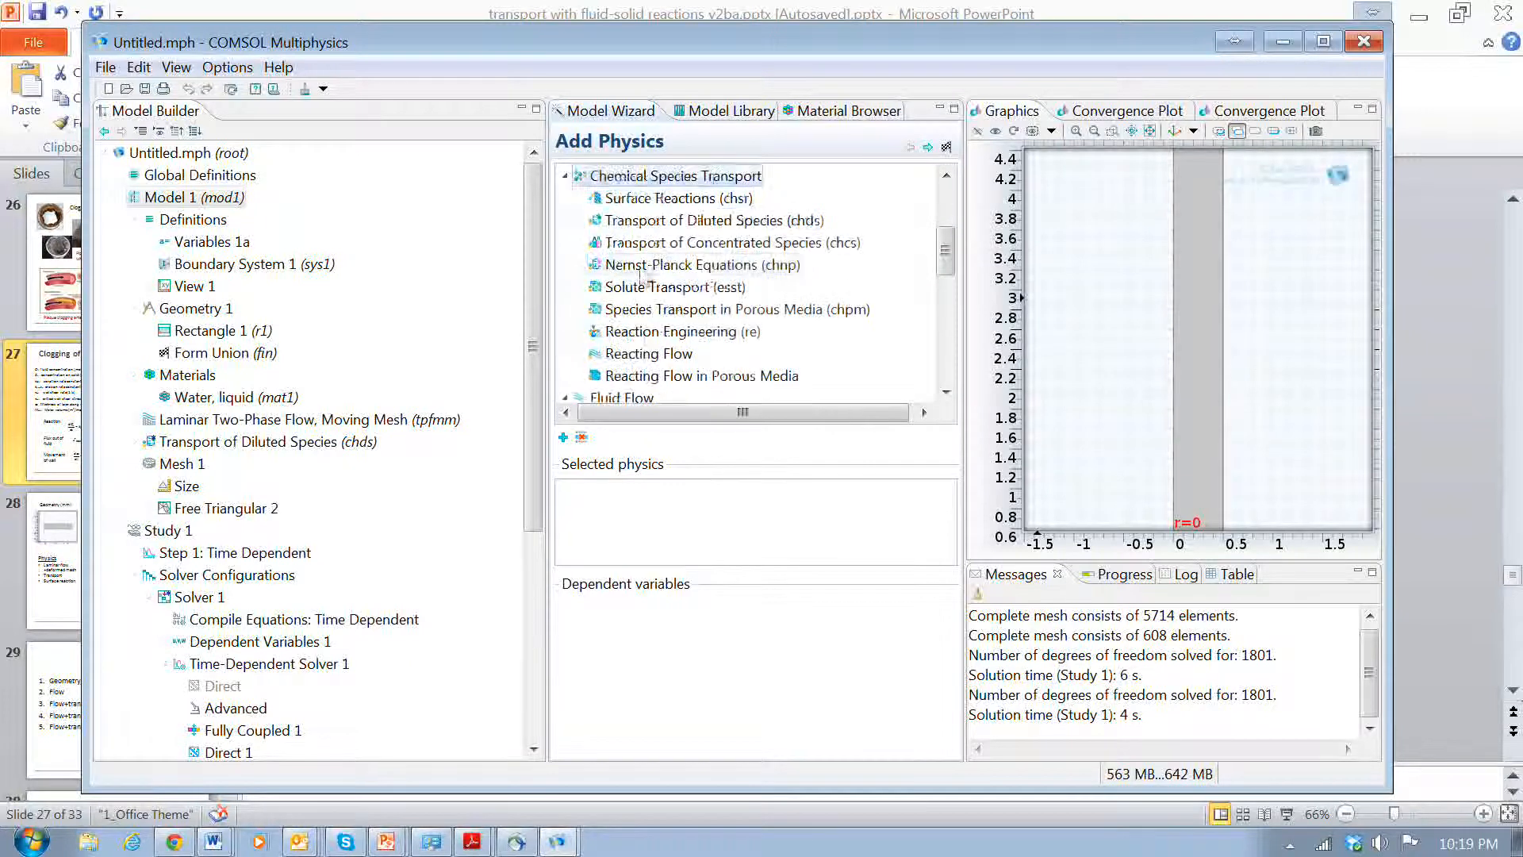
left_click(671, 199)
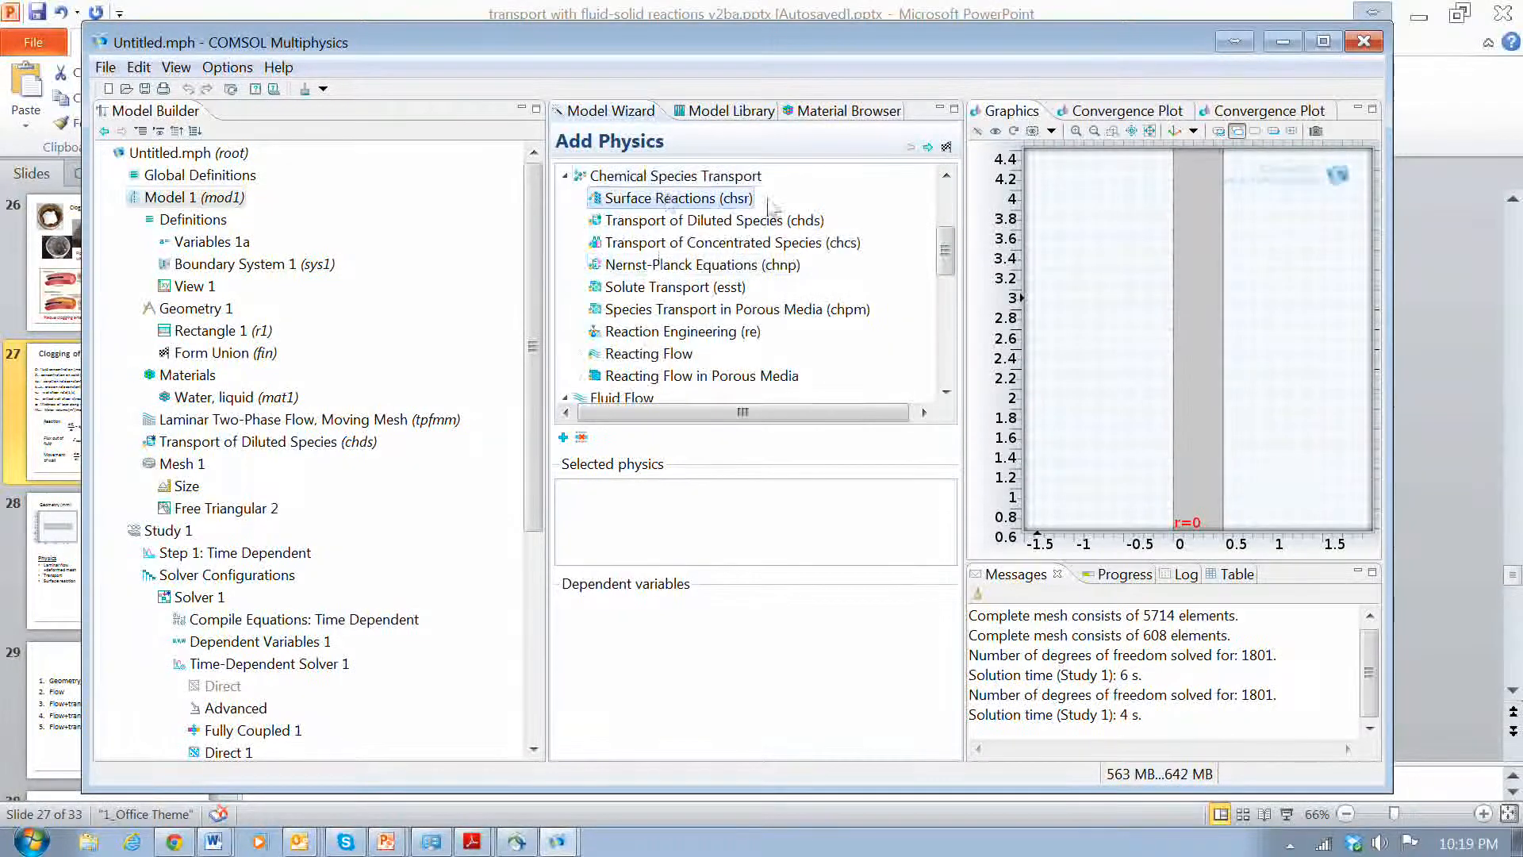
left_click(947, 148)
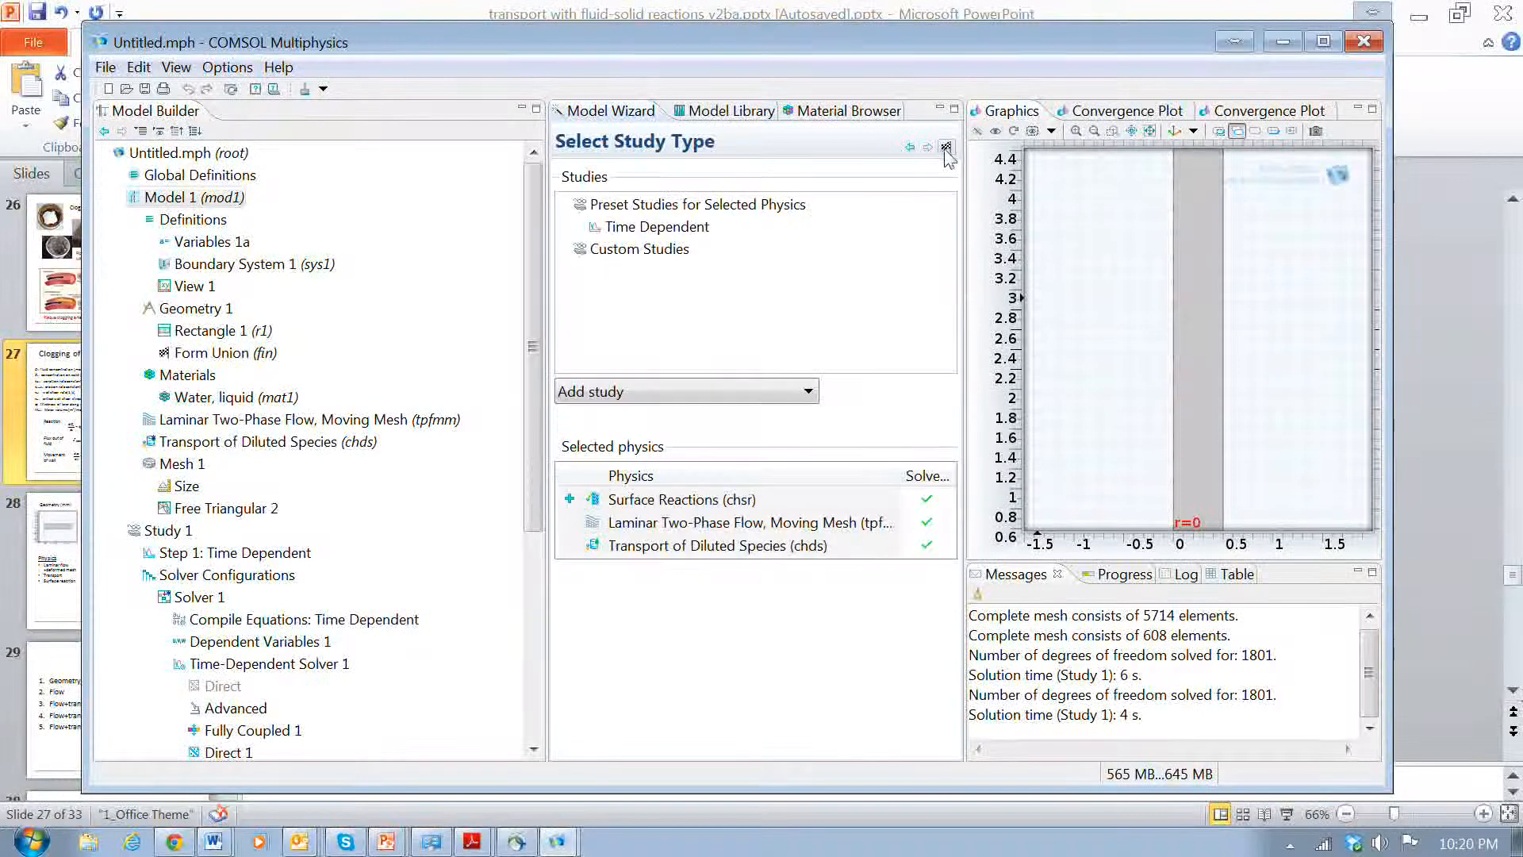
left_click(946, 148)
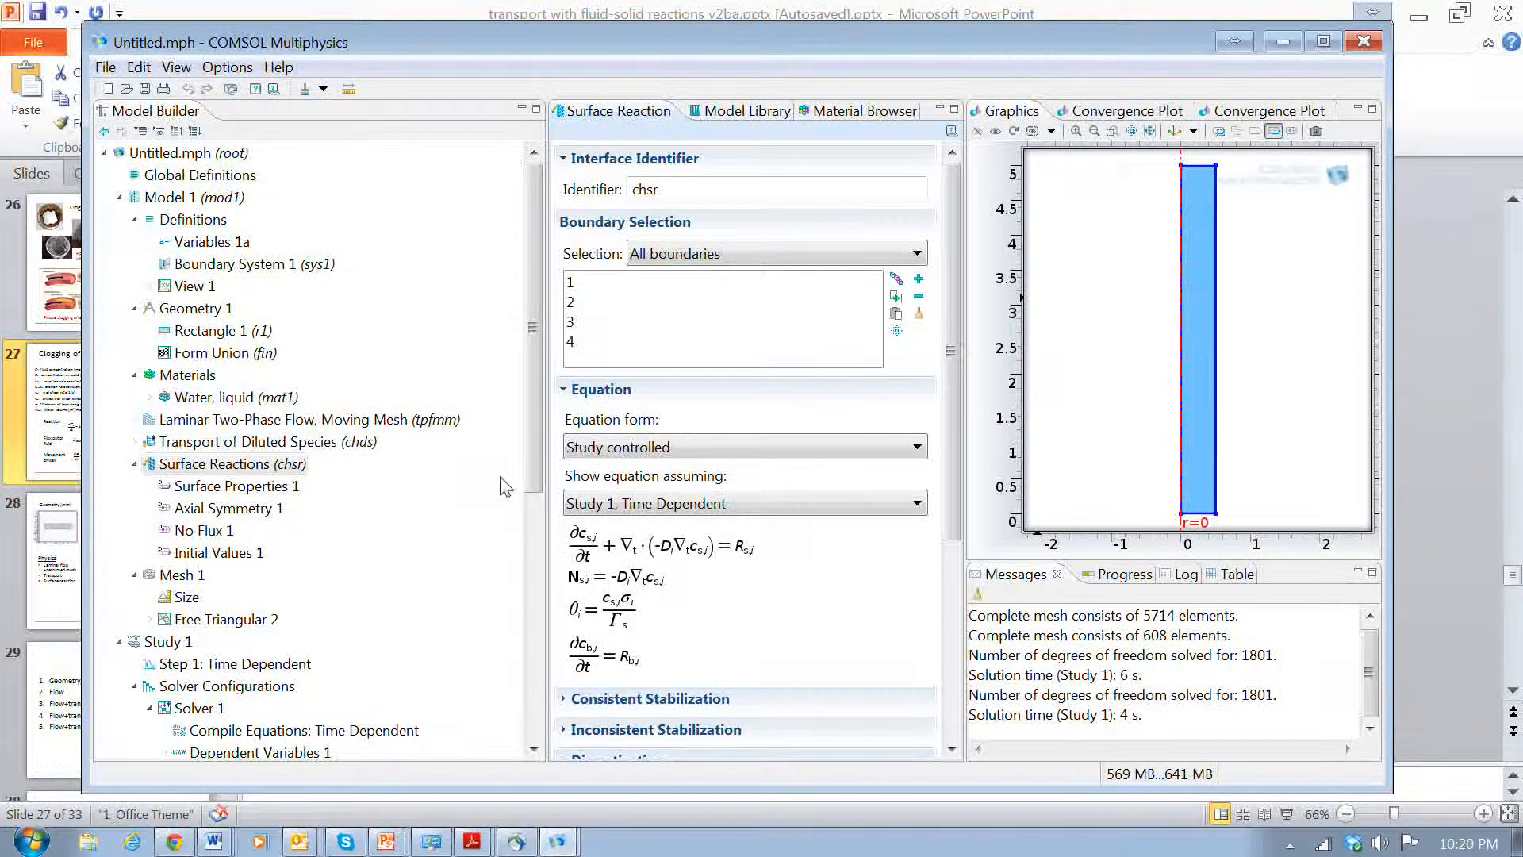
Restrict Surface Reactions to boundary 4, the vessel's outer wall, and add a Reactions node on that same boundary.
left_click(919, 313)
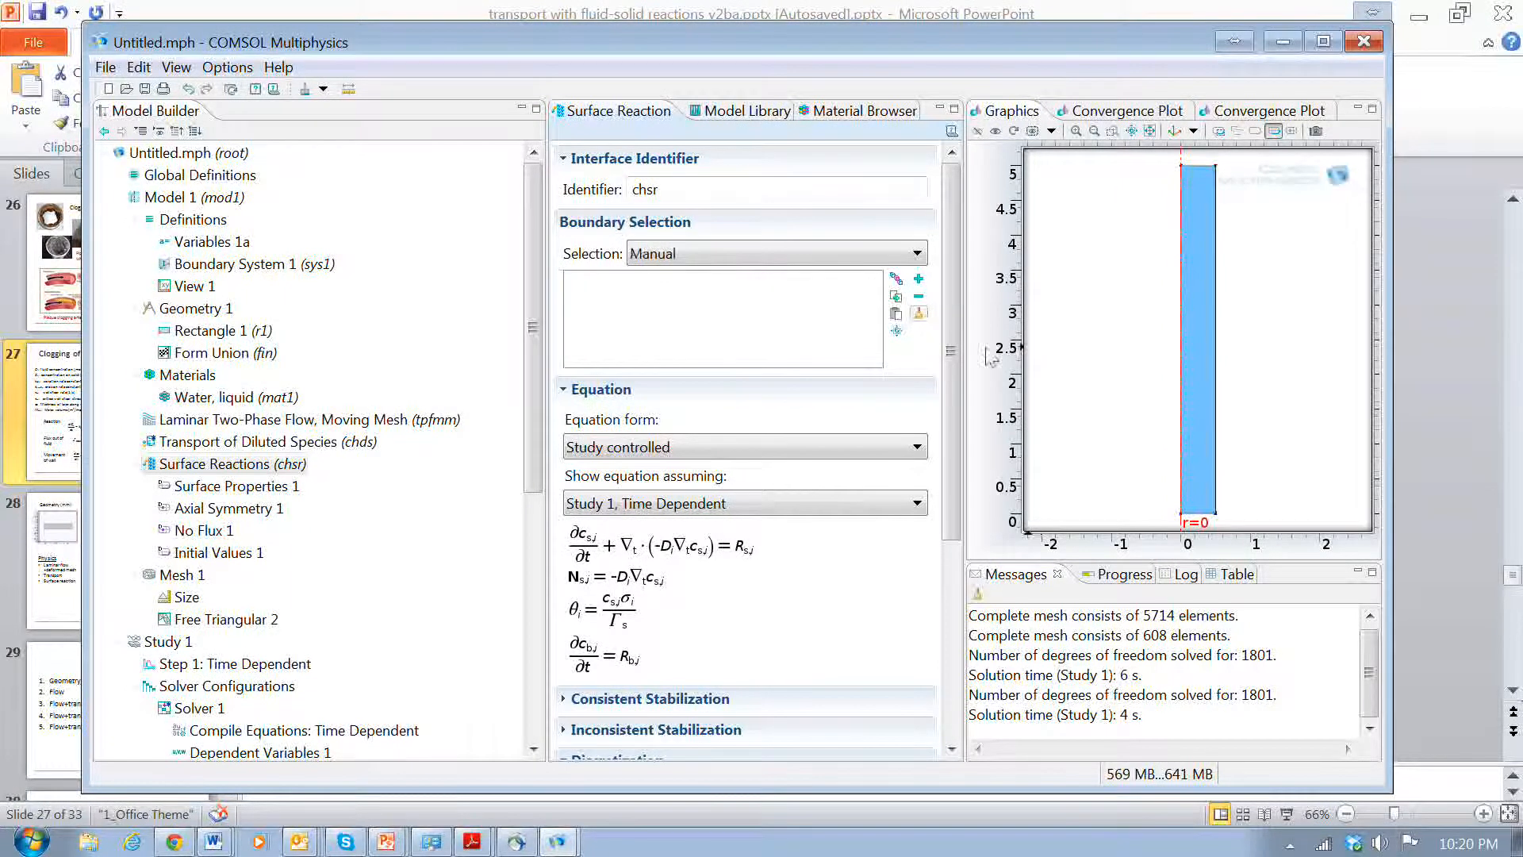
left_click(1222, 314)
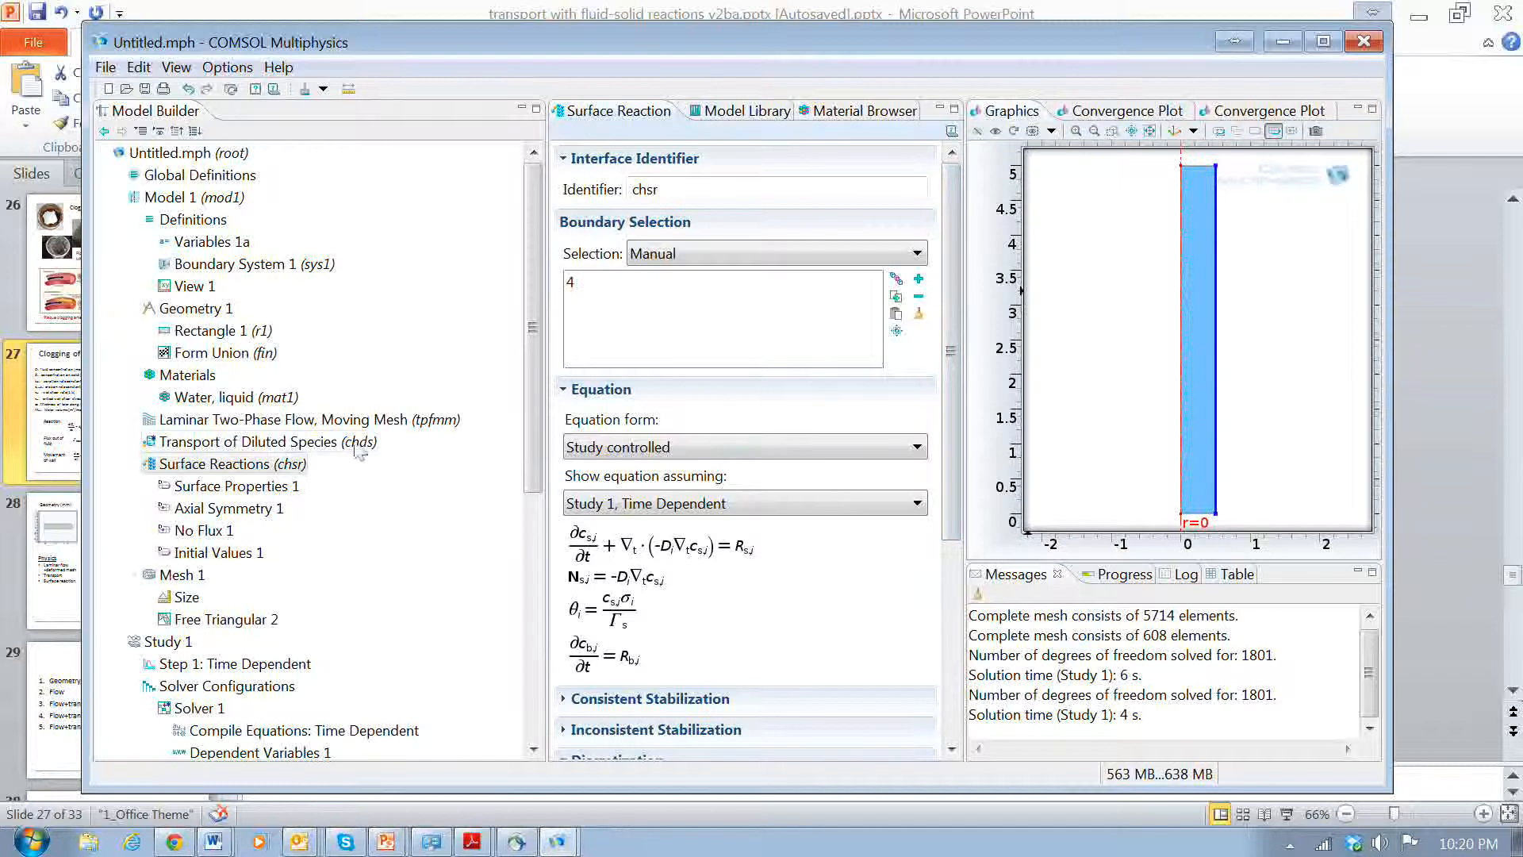
right_click(242, 464)
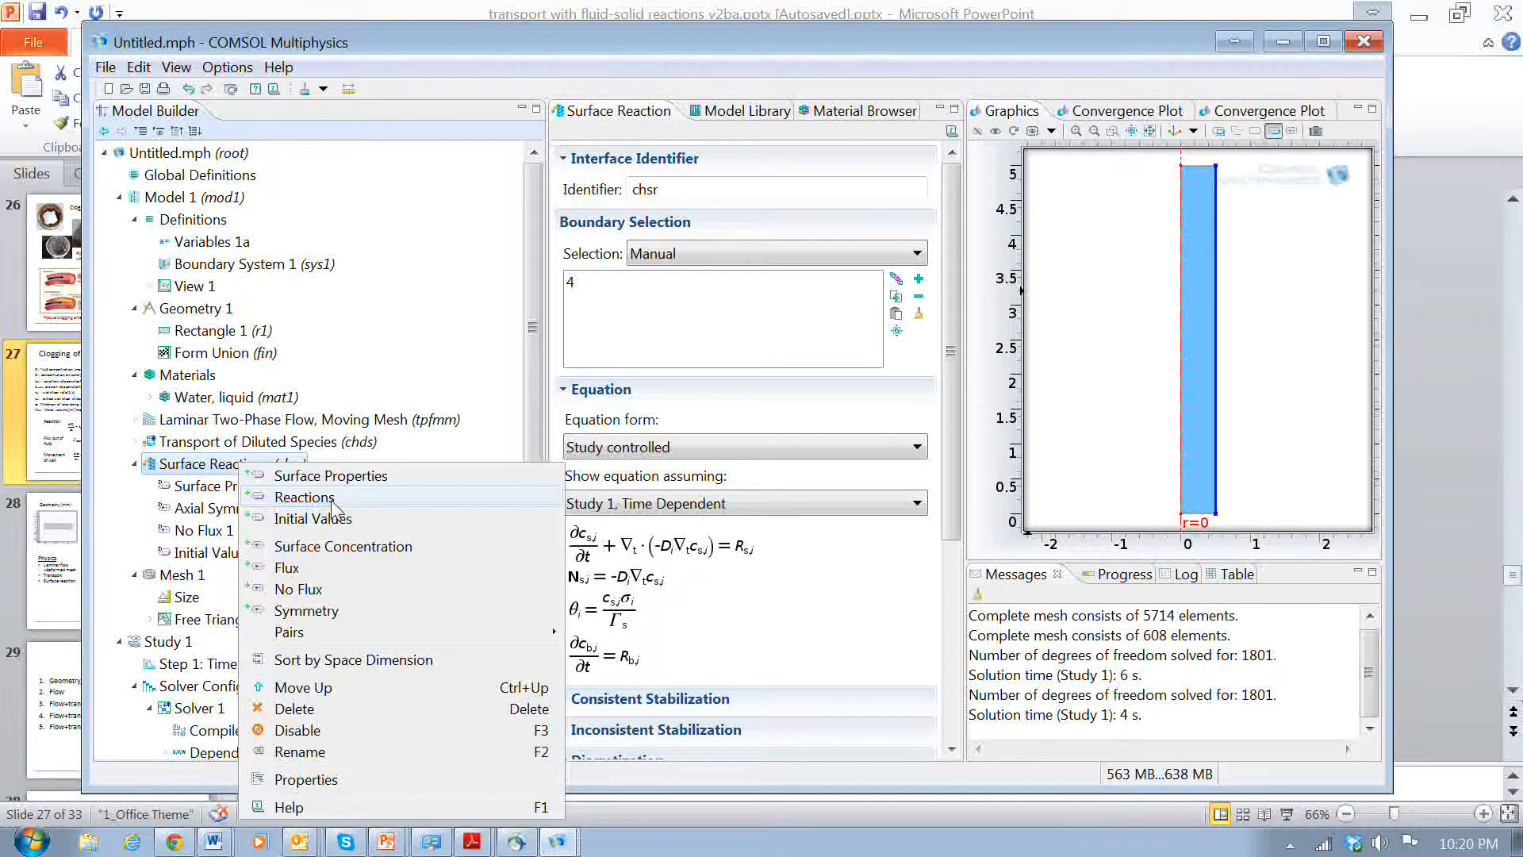
left_click(304, 497)
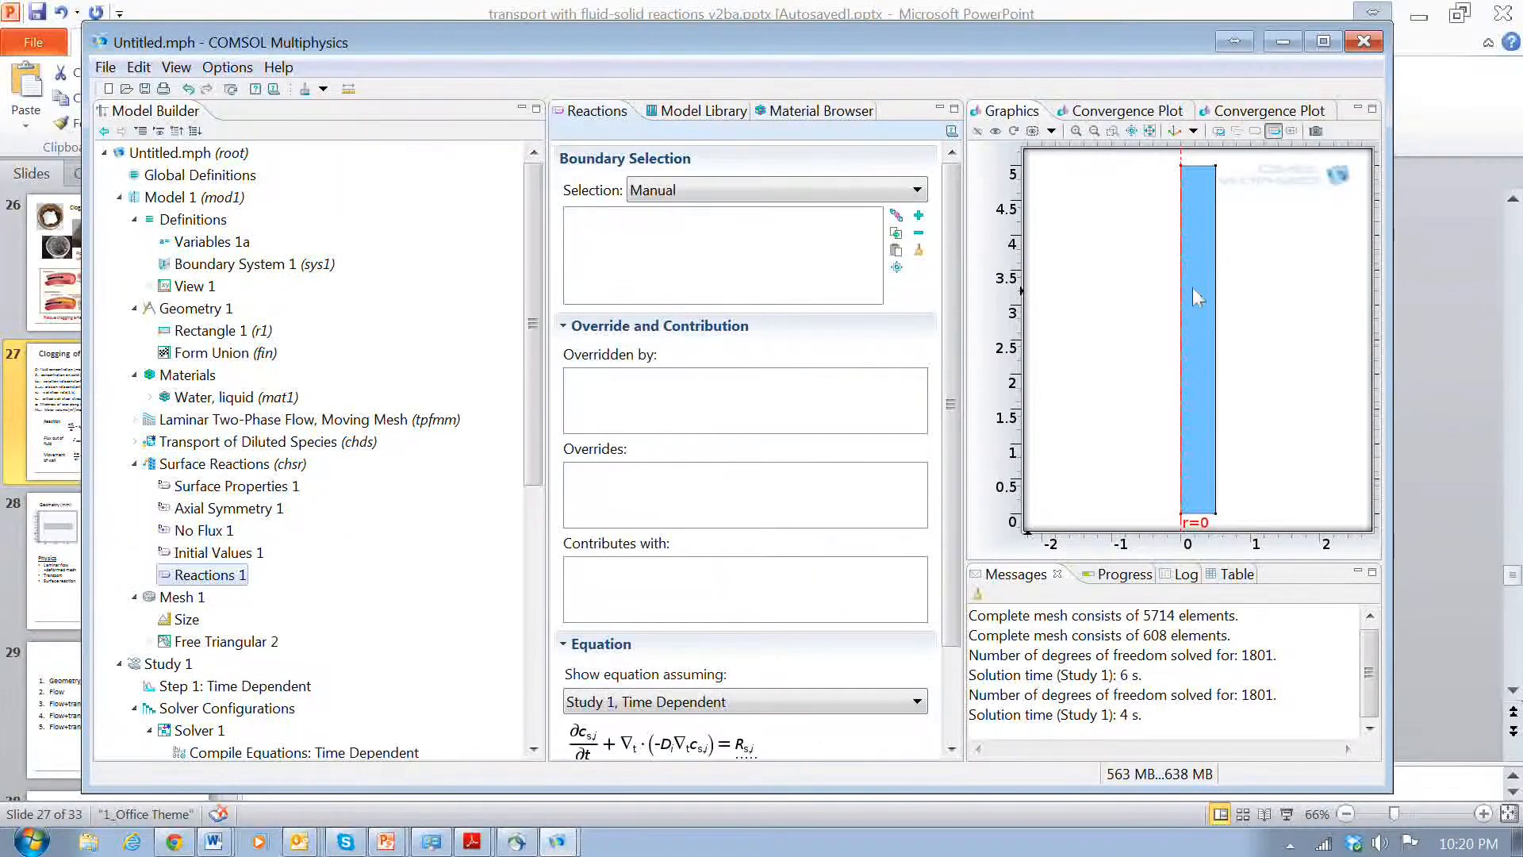
left_click(1216, 282)
left_click(918, 216)
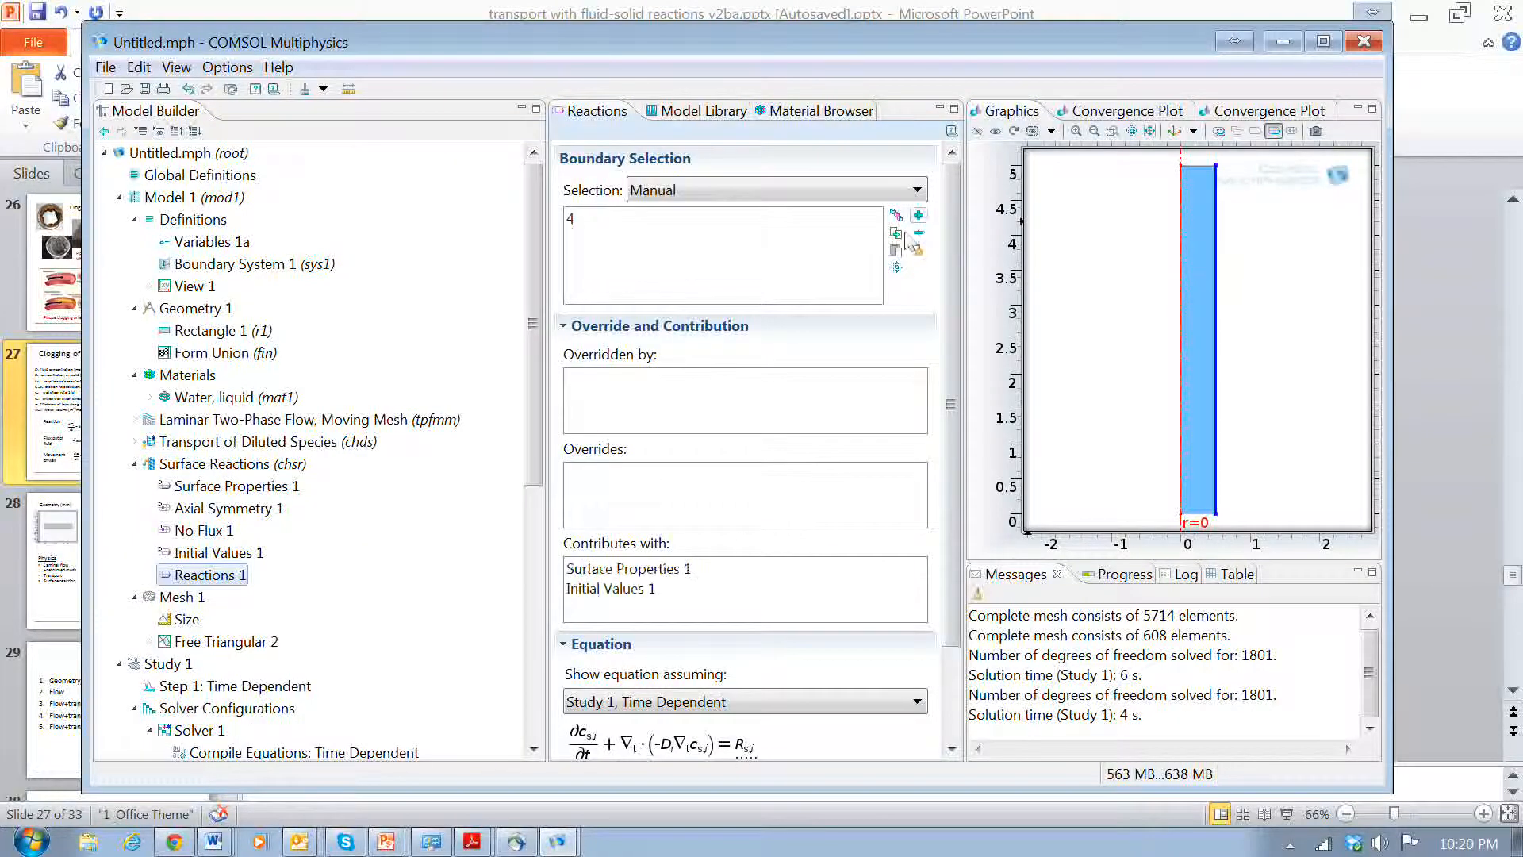
Copy the variable name cs_rate from Variables 1a for use as the surface species reaction rate.
scroll(821, 658, "down", 3)
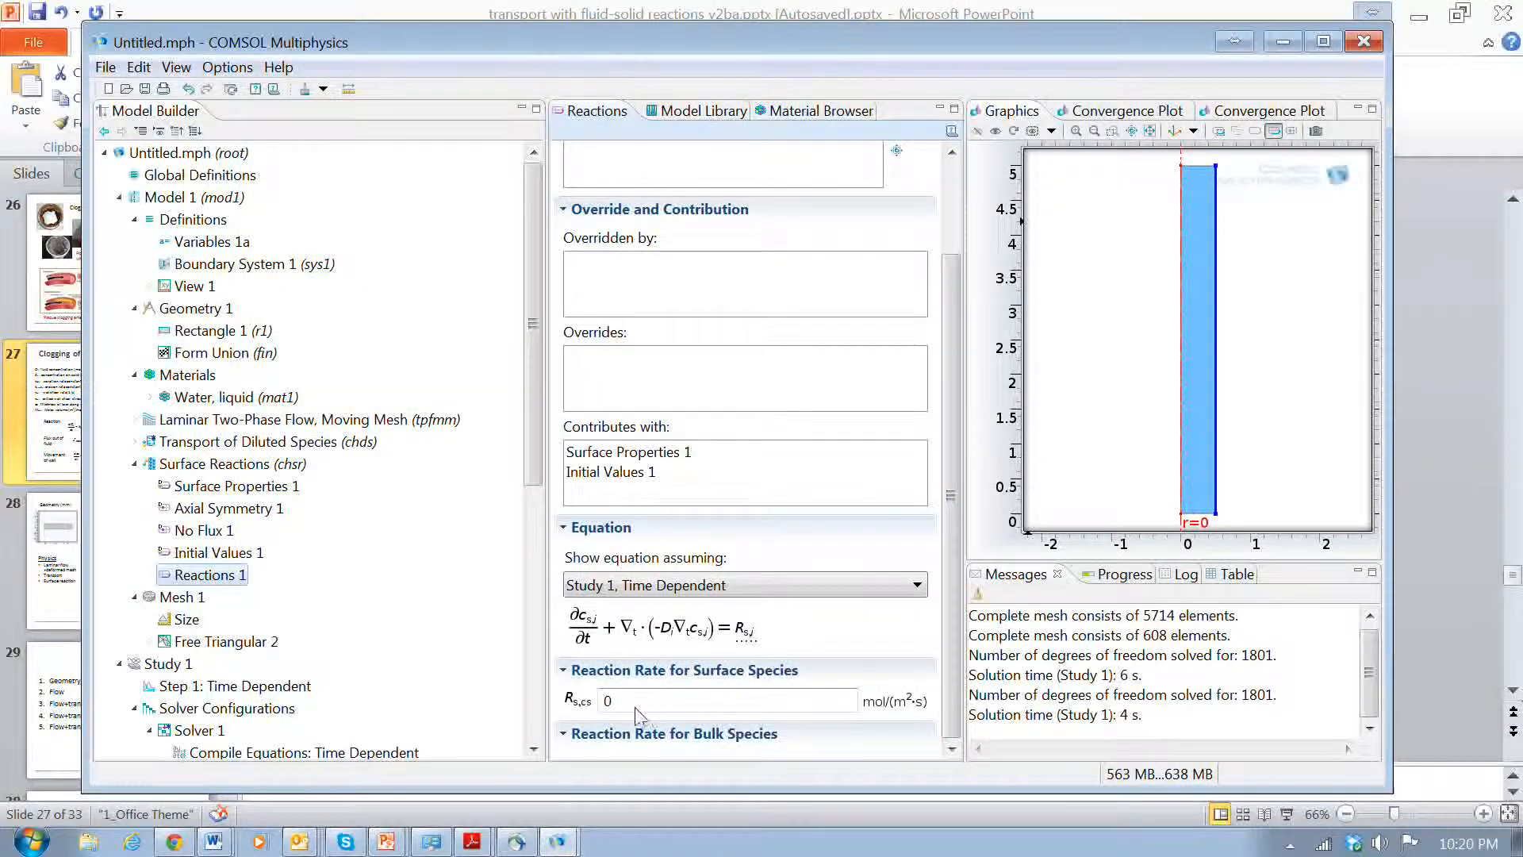
double_click(597, 702)
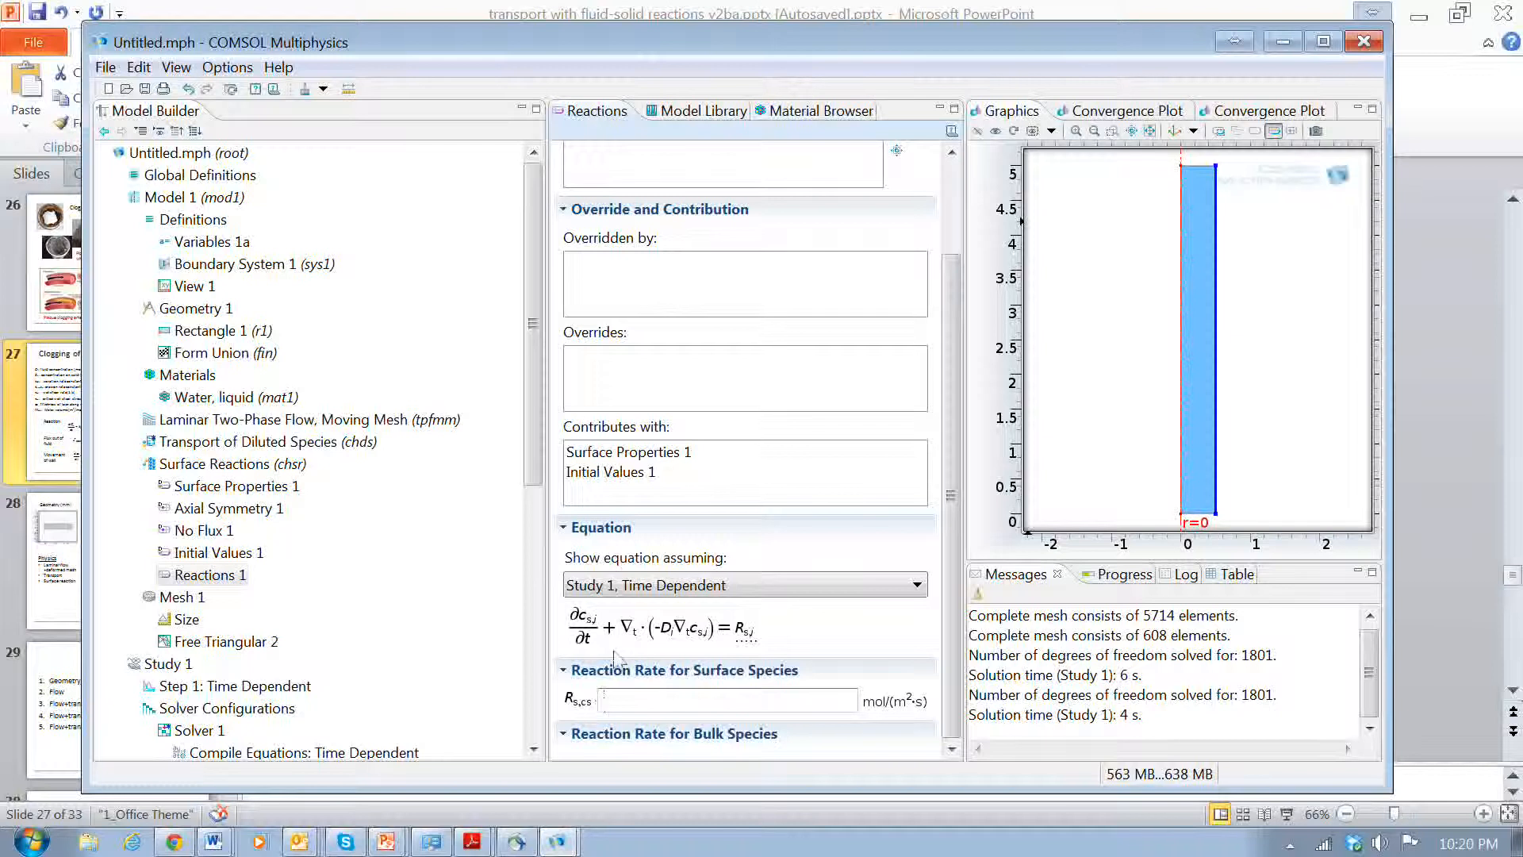
left_click(236, 245)
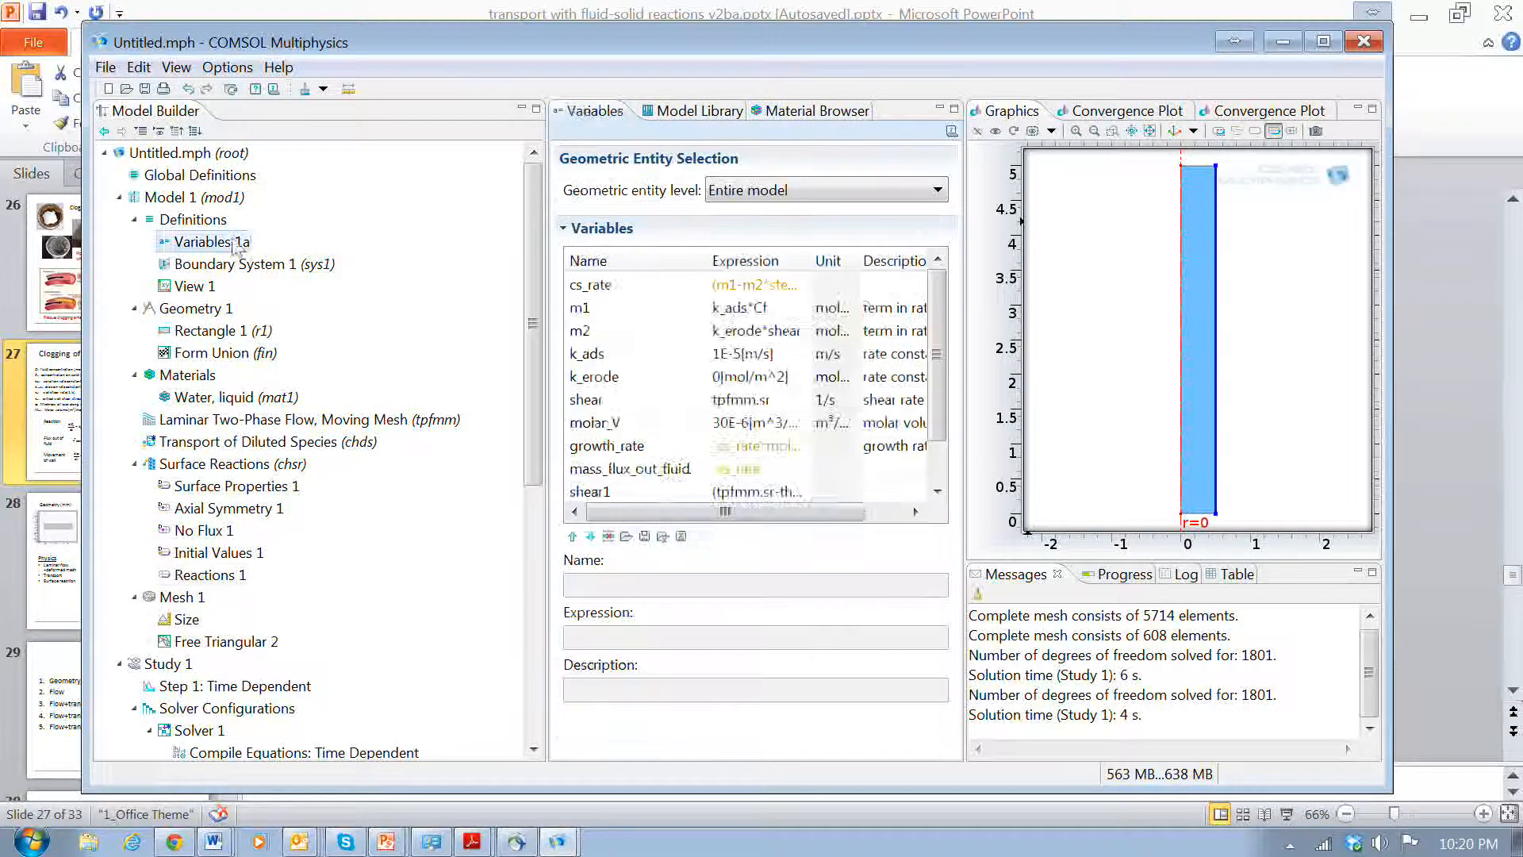
left_click(797, 488)
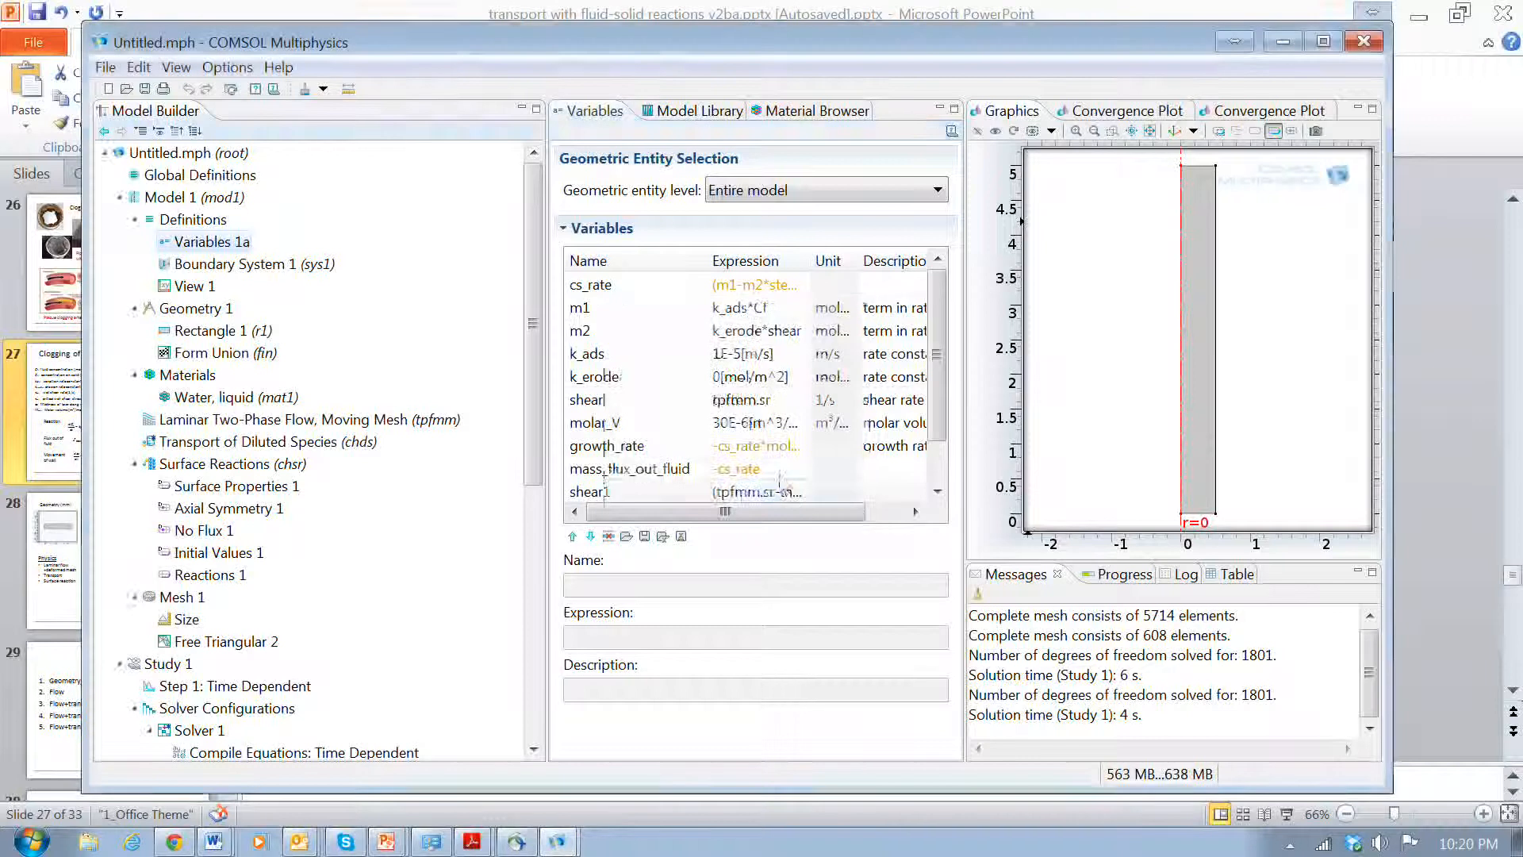
left_click(627, 288)
left_click(625, 287)
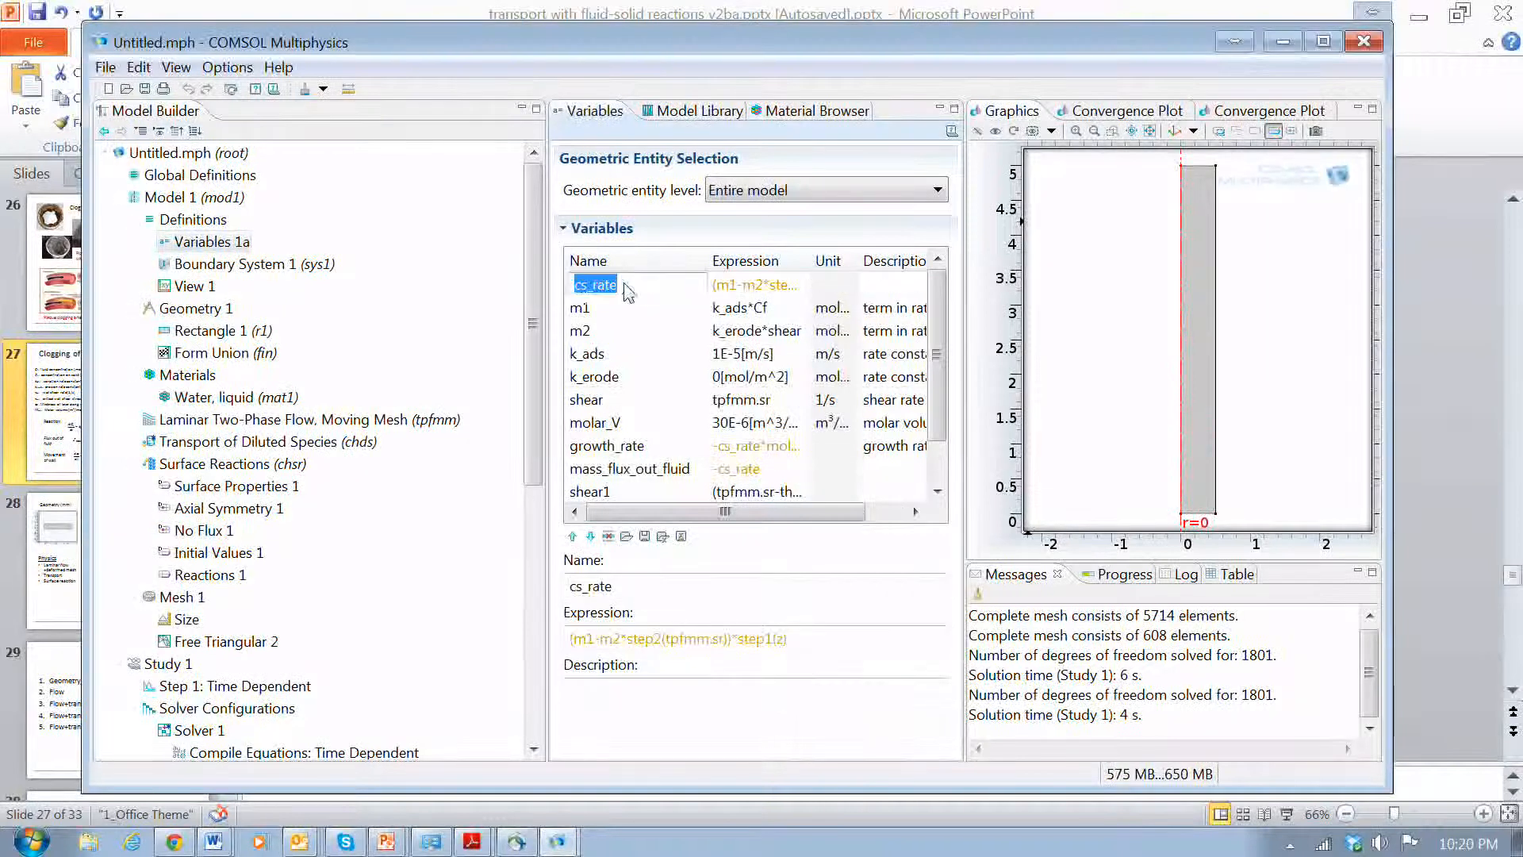
right_click(607, 292)
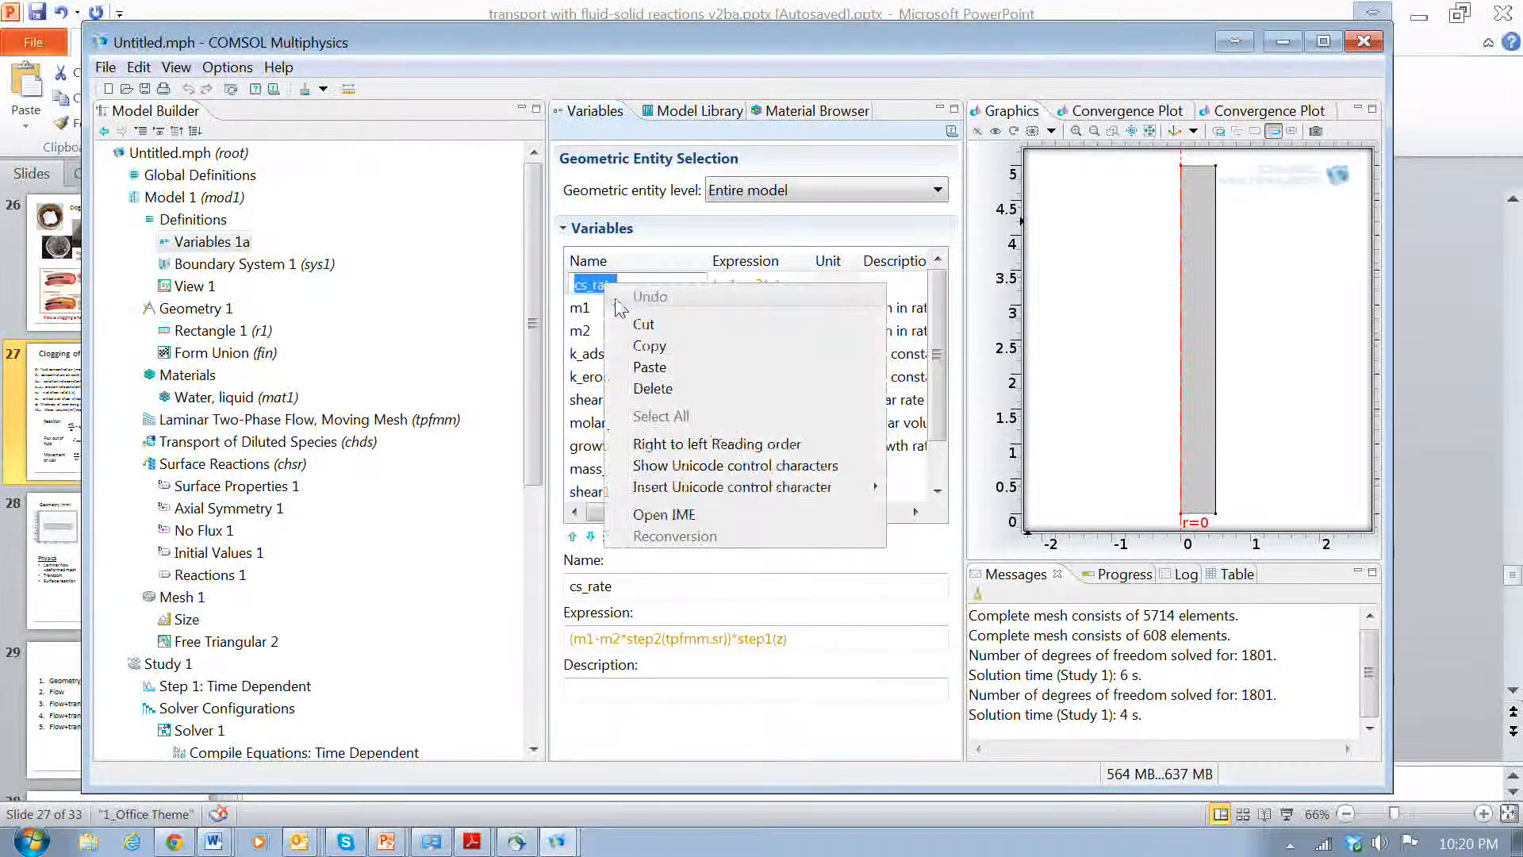
left_click(649, 346)
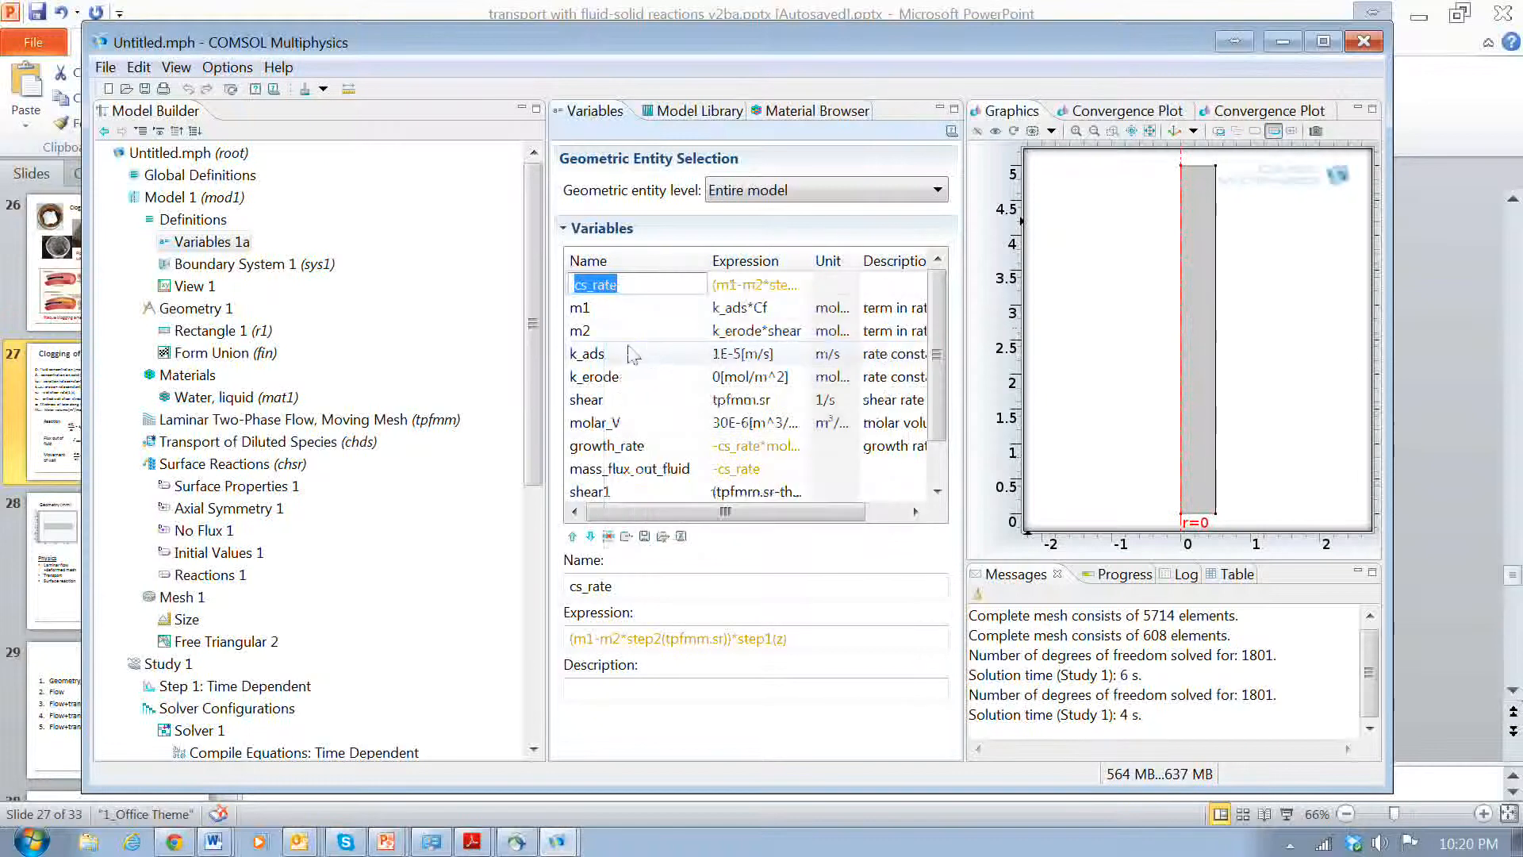
Set the surface species reaction rate of Reactions 1 to cs_rate.
mouse_move(533, 324)
left_mouse_down()
mouse_move(560, 573)
mouse_move(546, 318)
left_mouse_up()
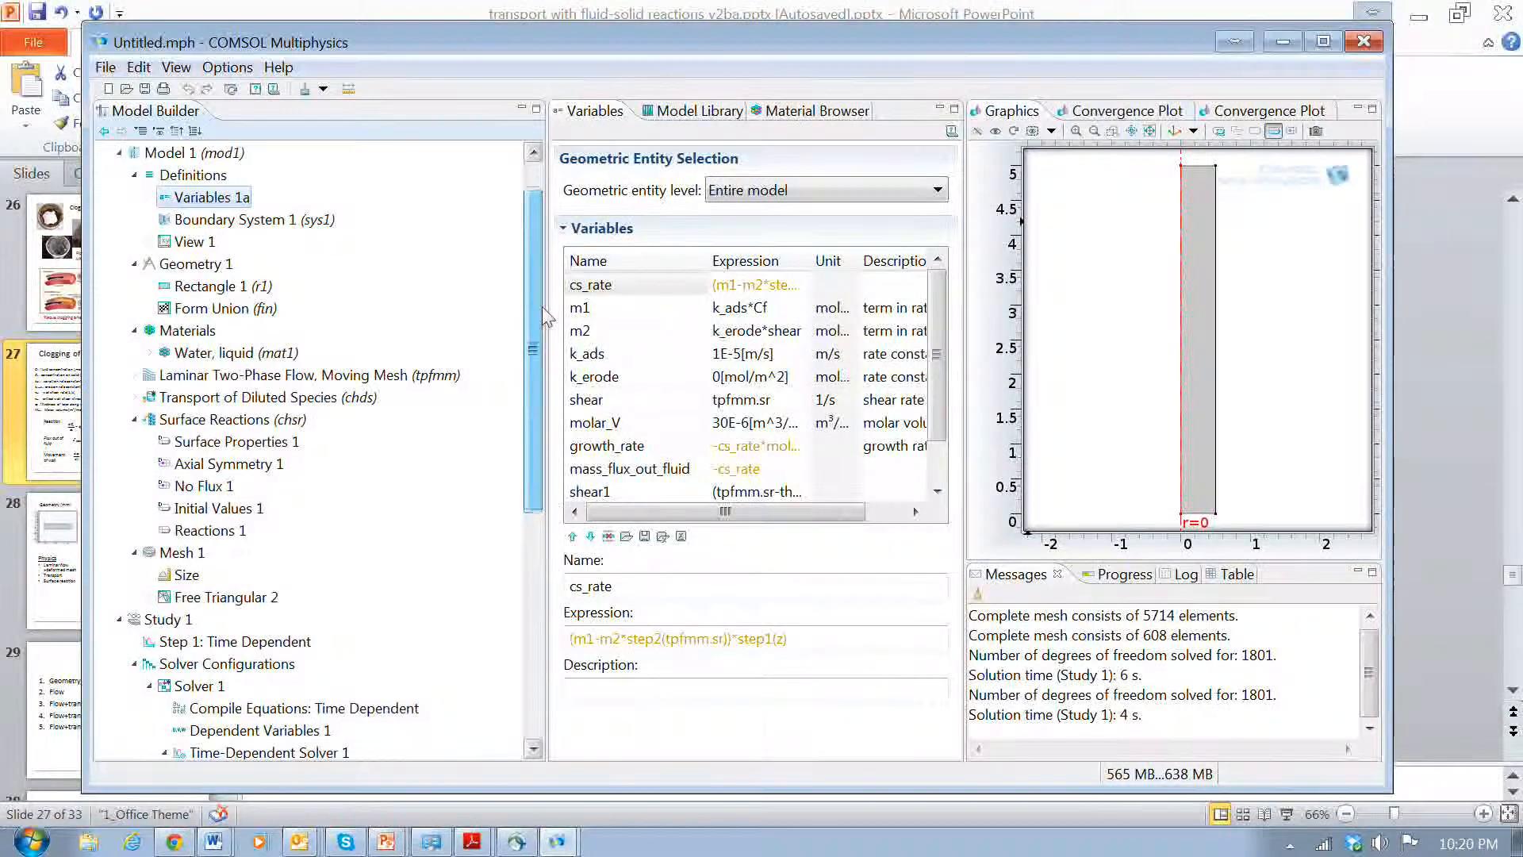
left_click(192, 530)
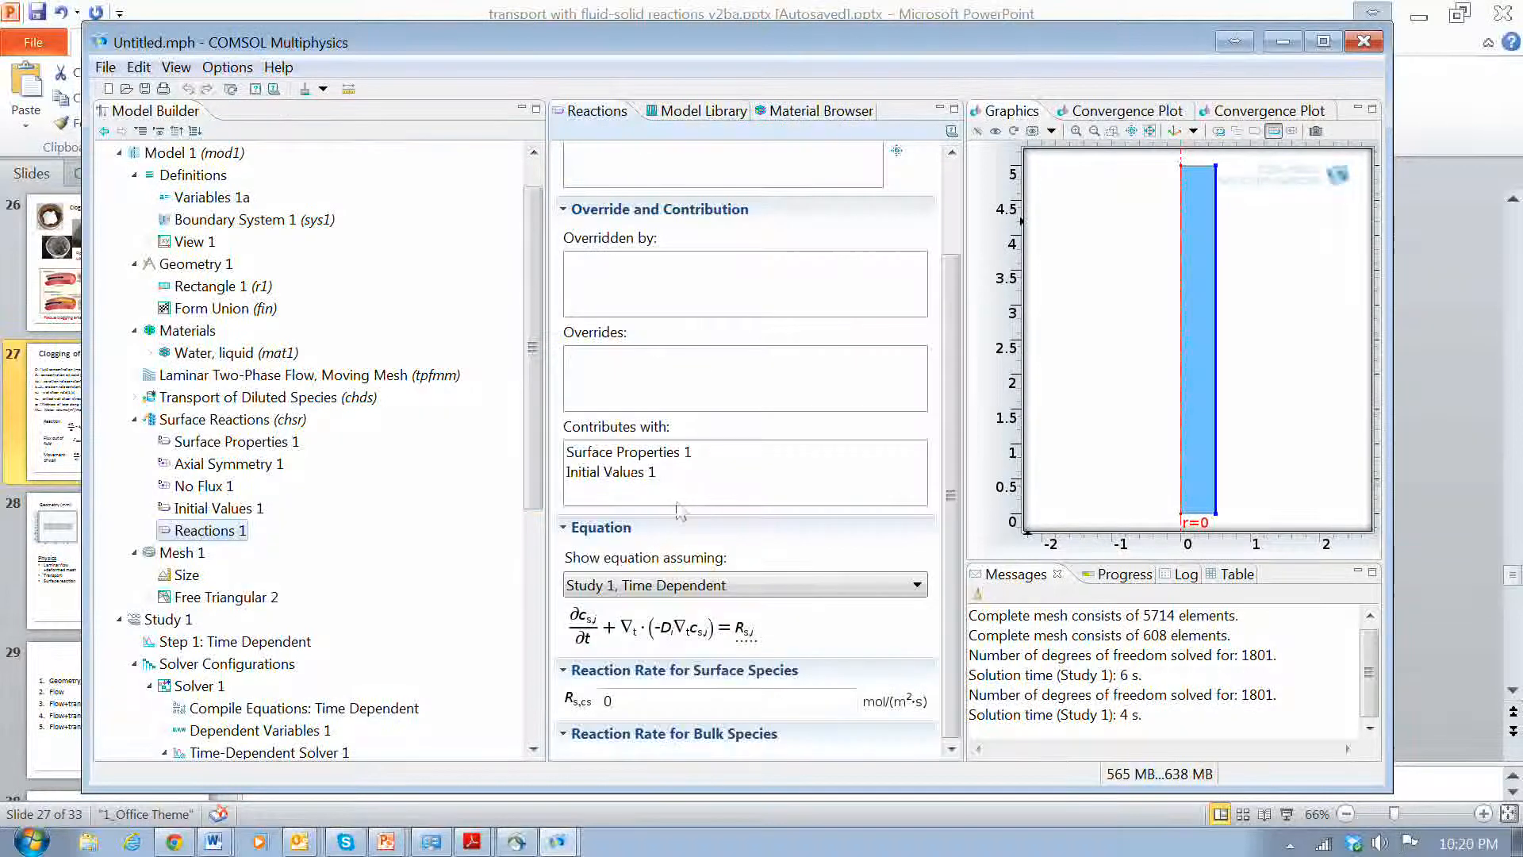
left_click(637, 701)
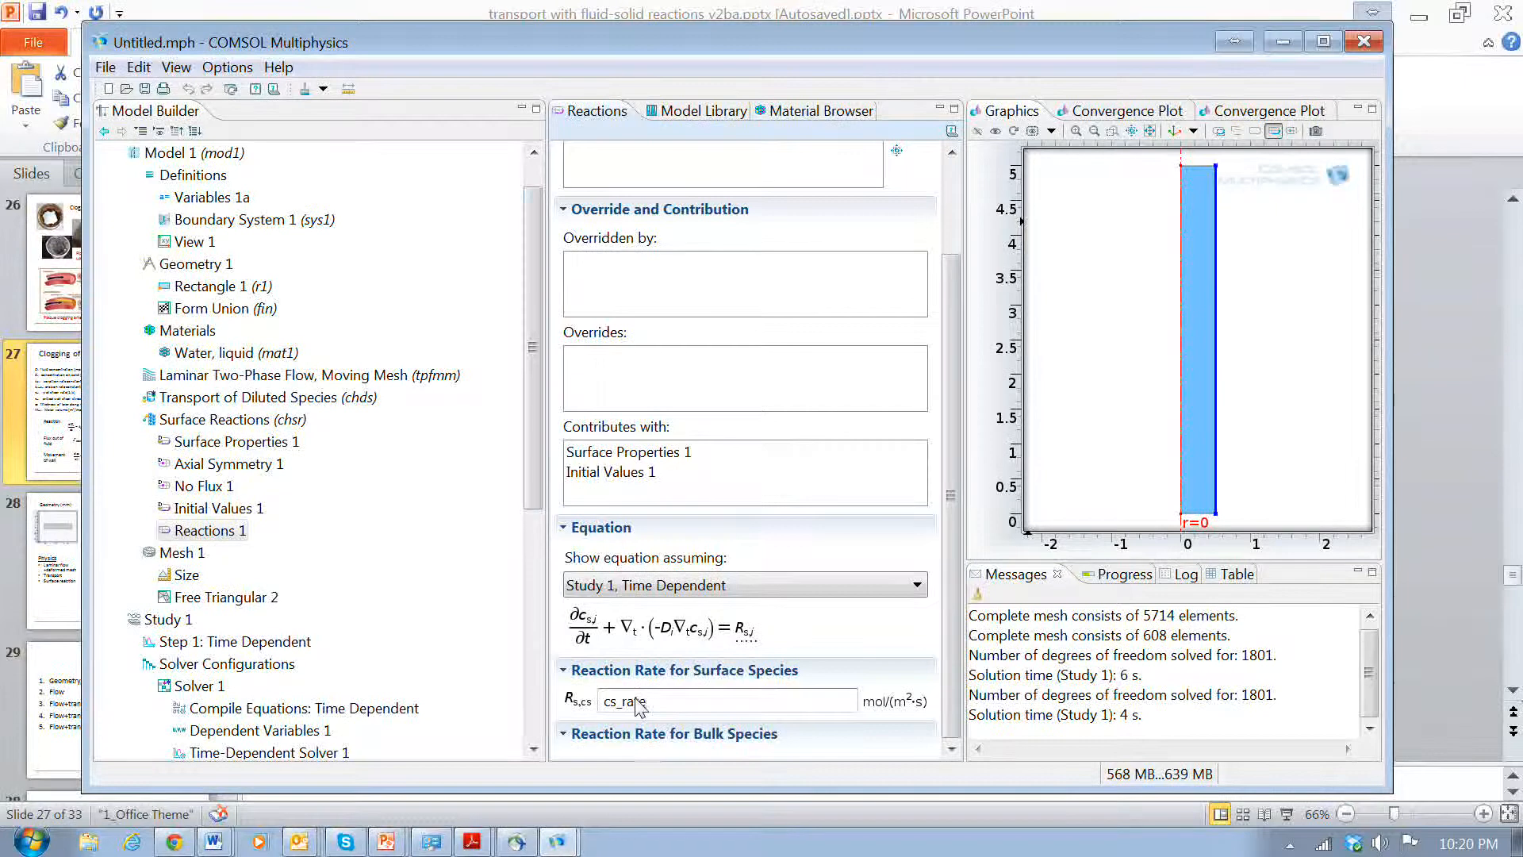
left_click(540, 441)
scroll(539, 441, "up", 1)
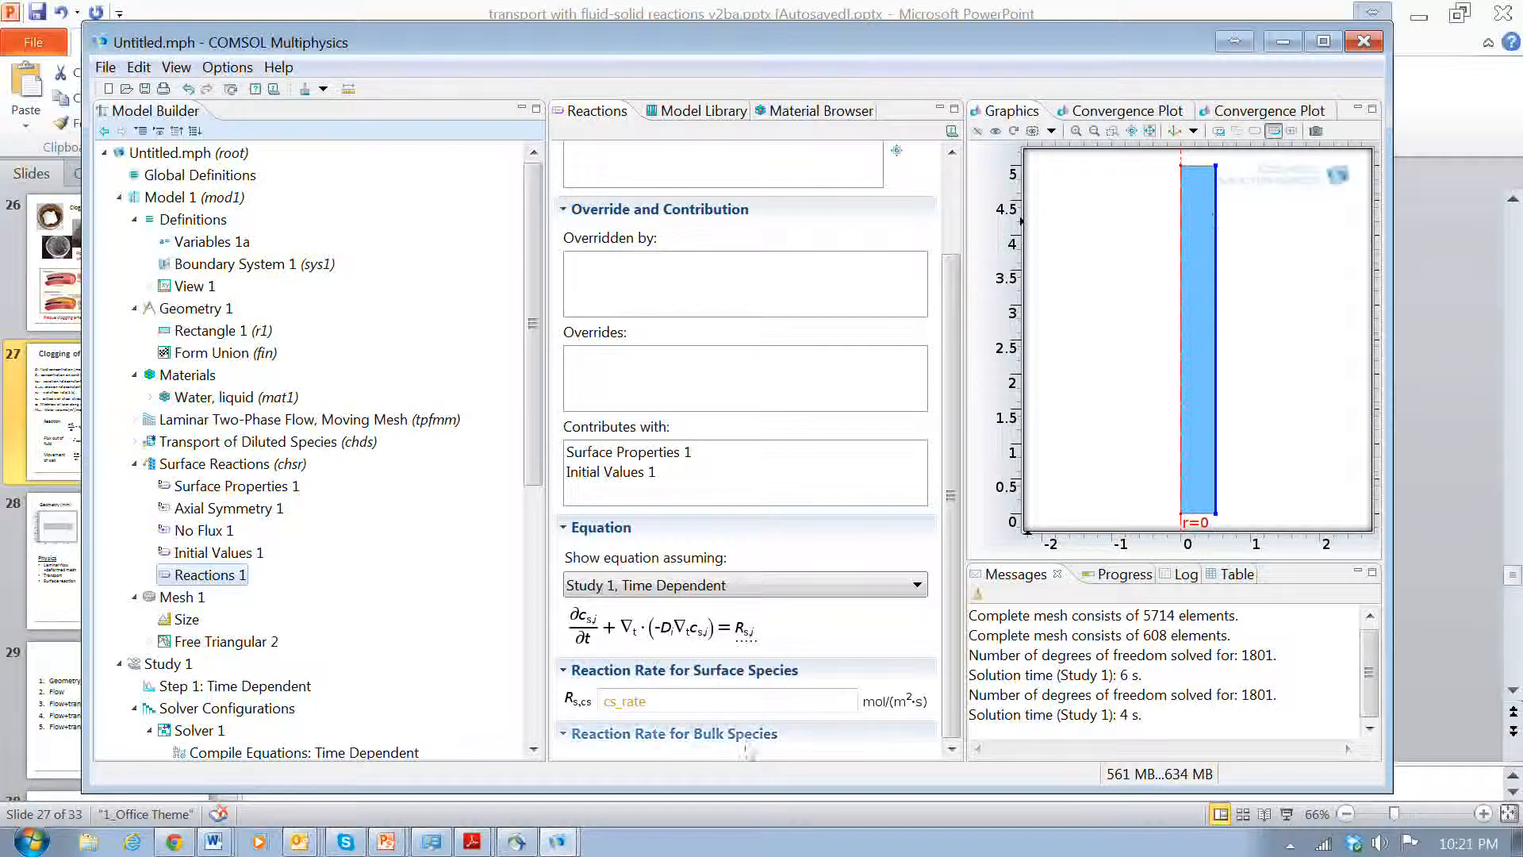
Collapse Surface Reactions, expand Transport of Diluted Species to view Flux 1, and copy the variable name mass_flux_out_fluid from Variables 1a.
left_click(135, 464)
left_click(135, 442)
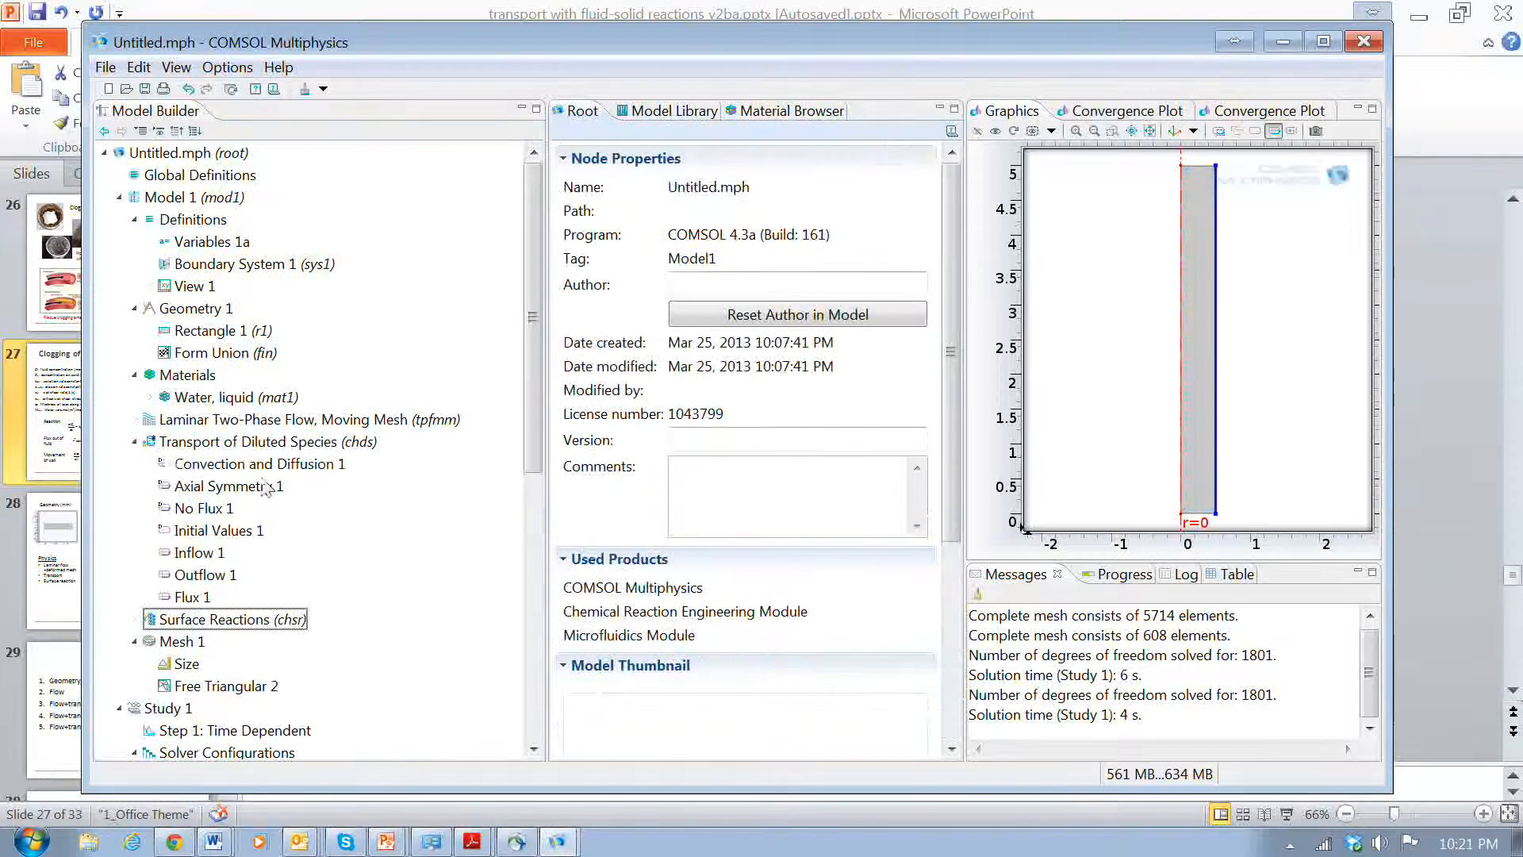
left_click(190, 597)
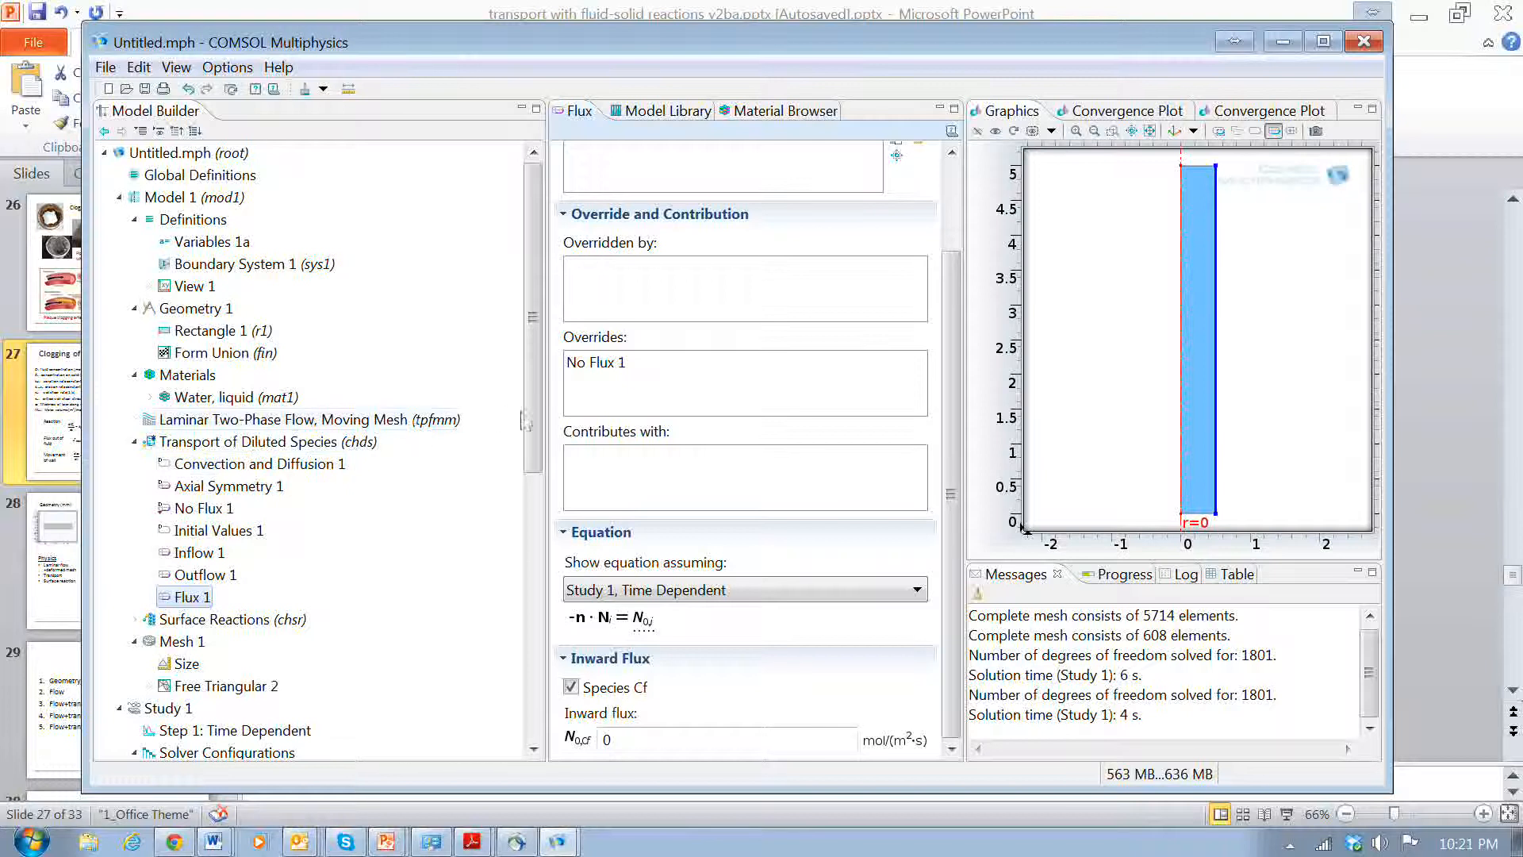
left_click(210, 241)
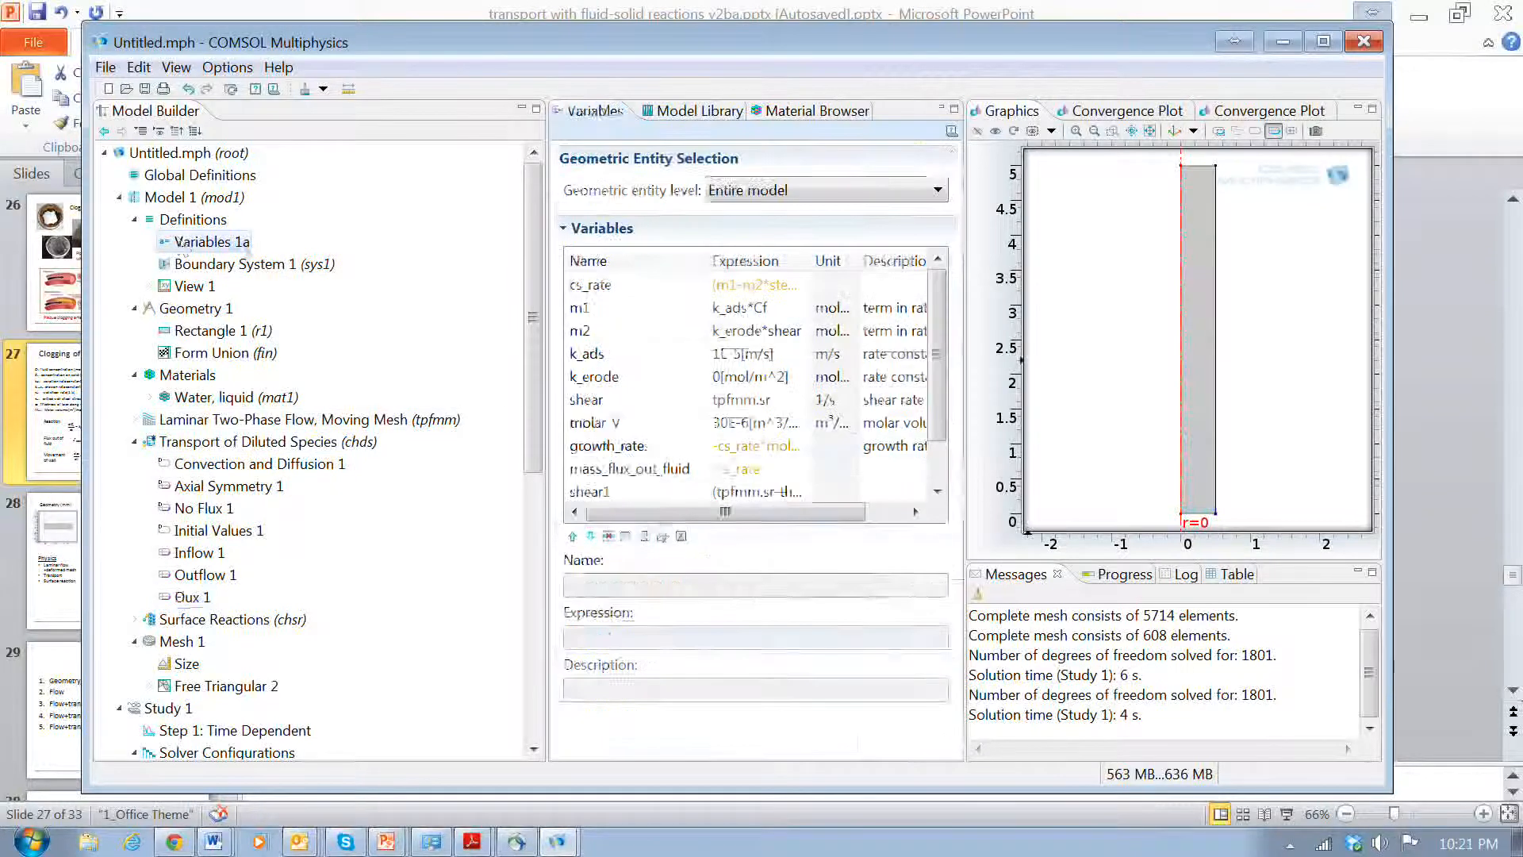
left_click(729, 474)
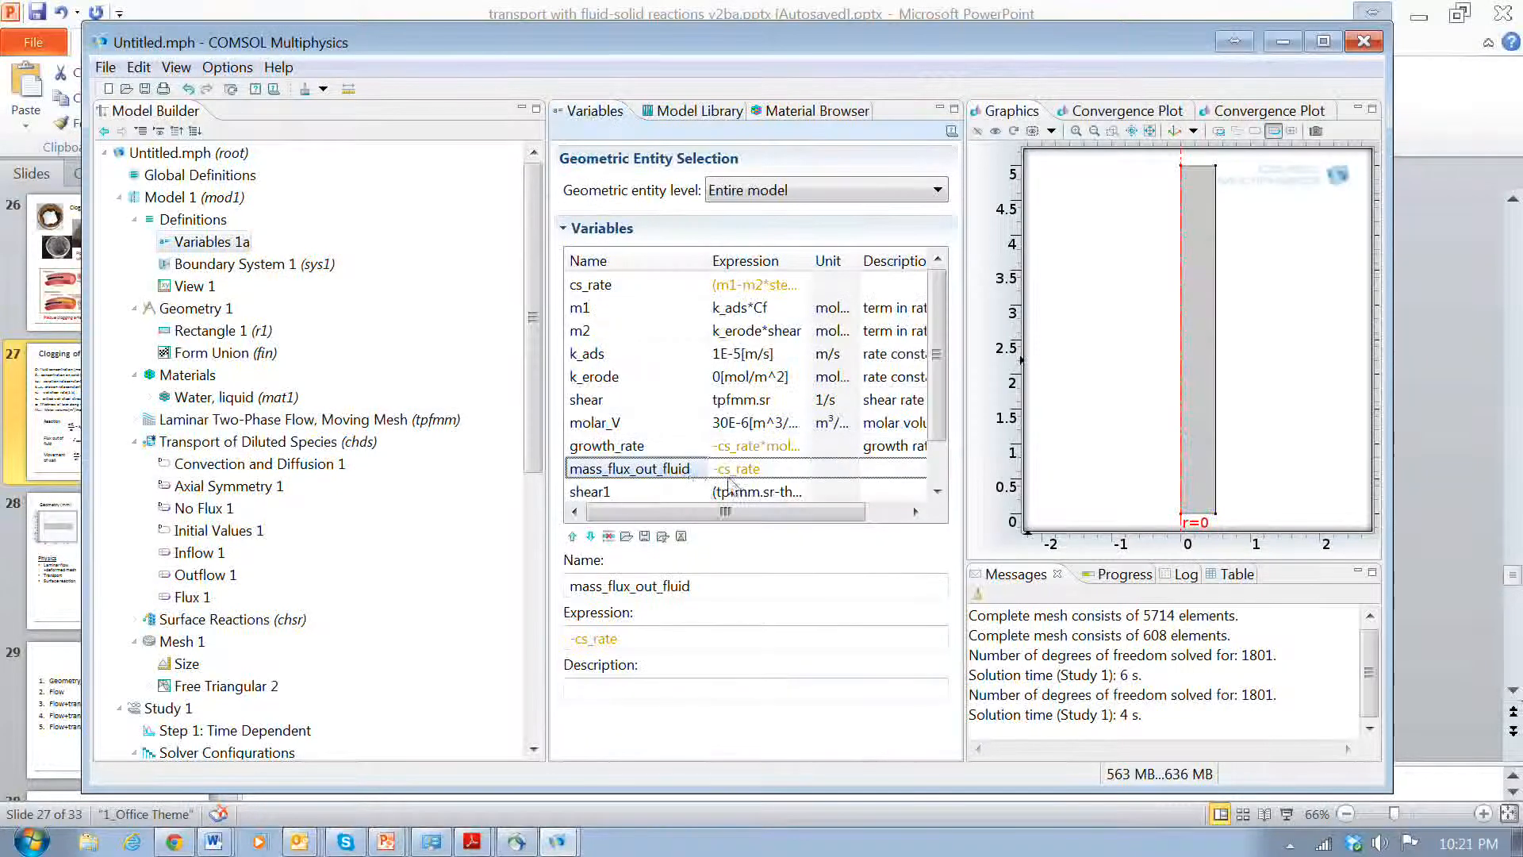
double_click(689, 472)
right_click(668, 476)
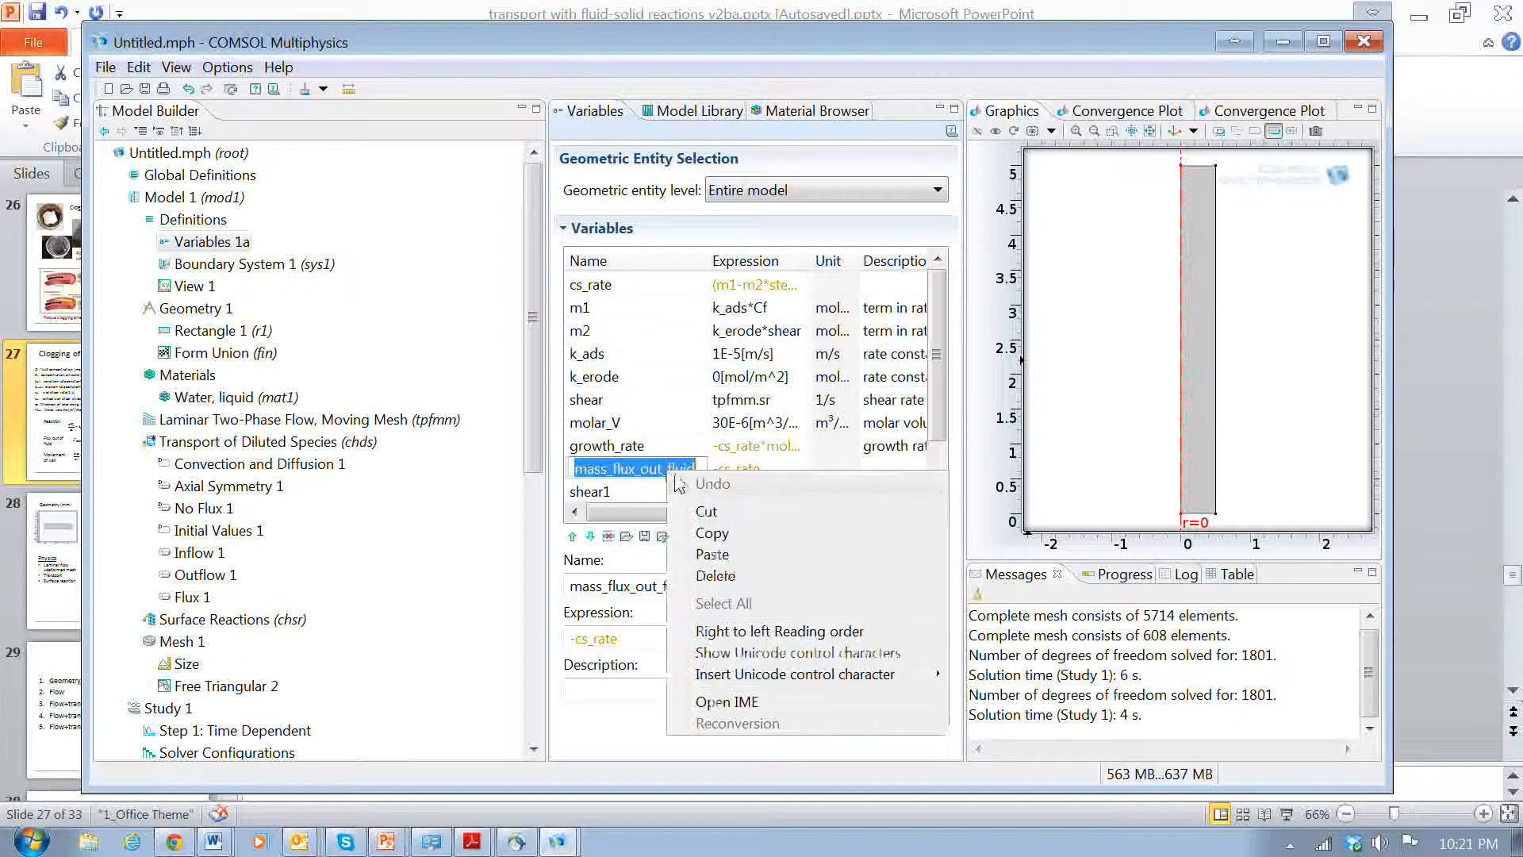
left_click(724, 534)
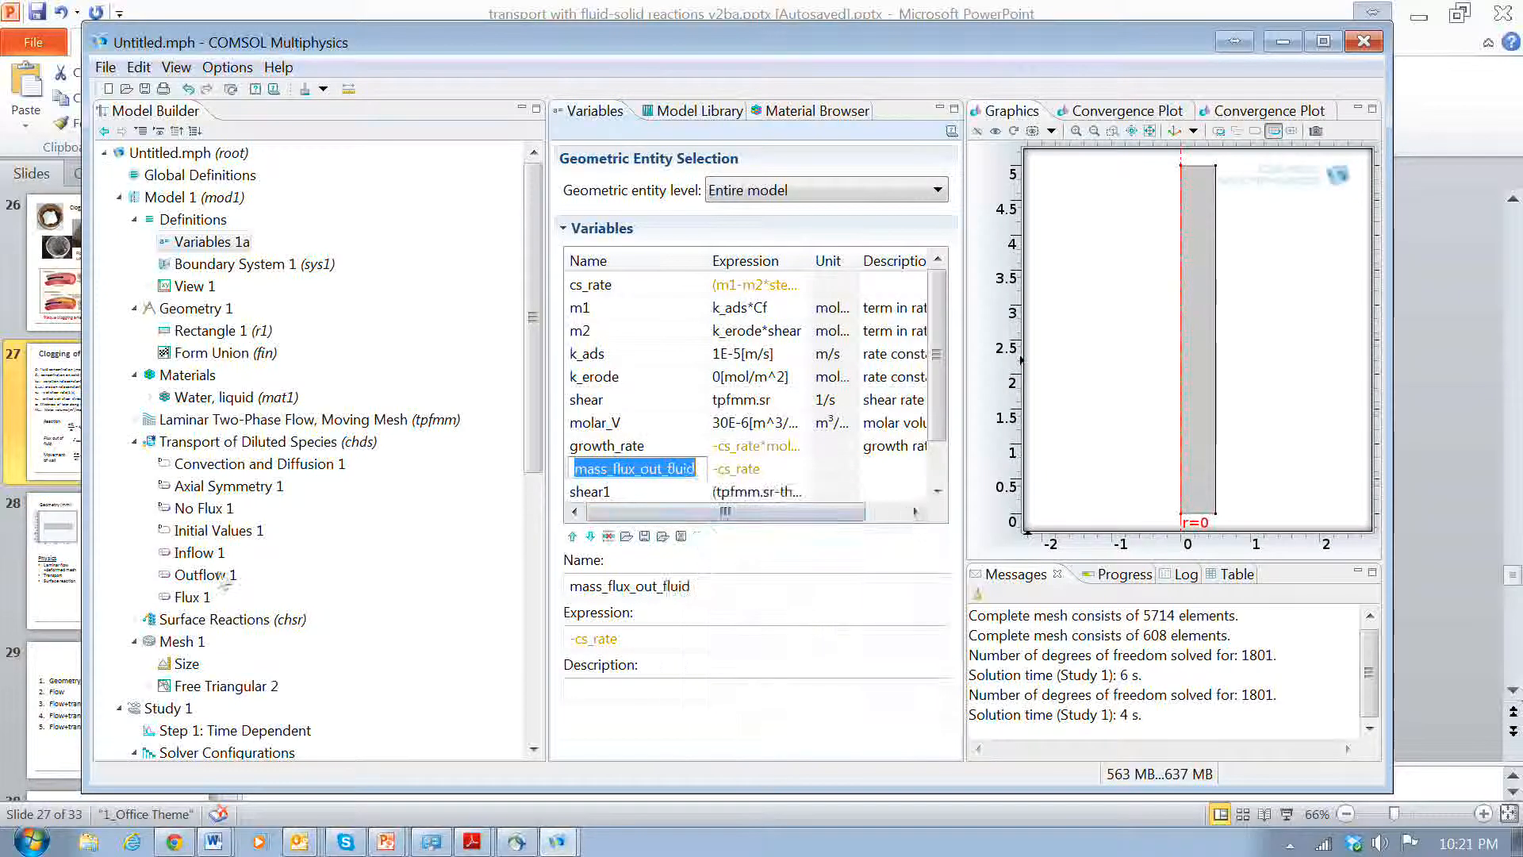
Set the inward flux of species Cf in Flux 1 to mass_flux_out_fluid.
left_click(190, 597)
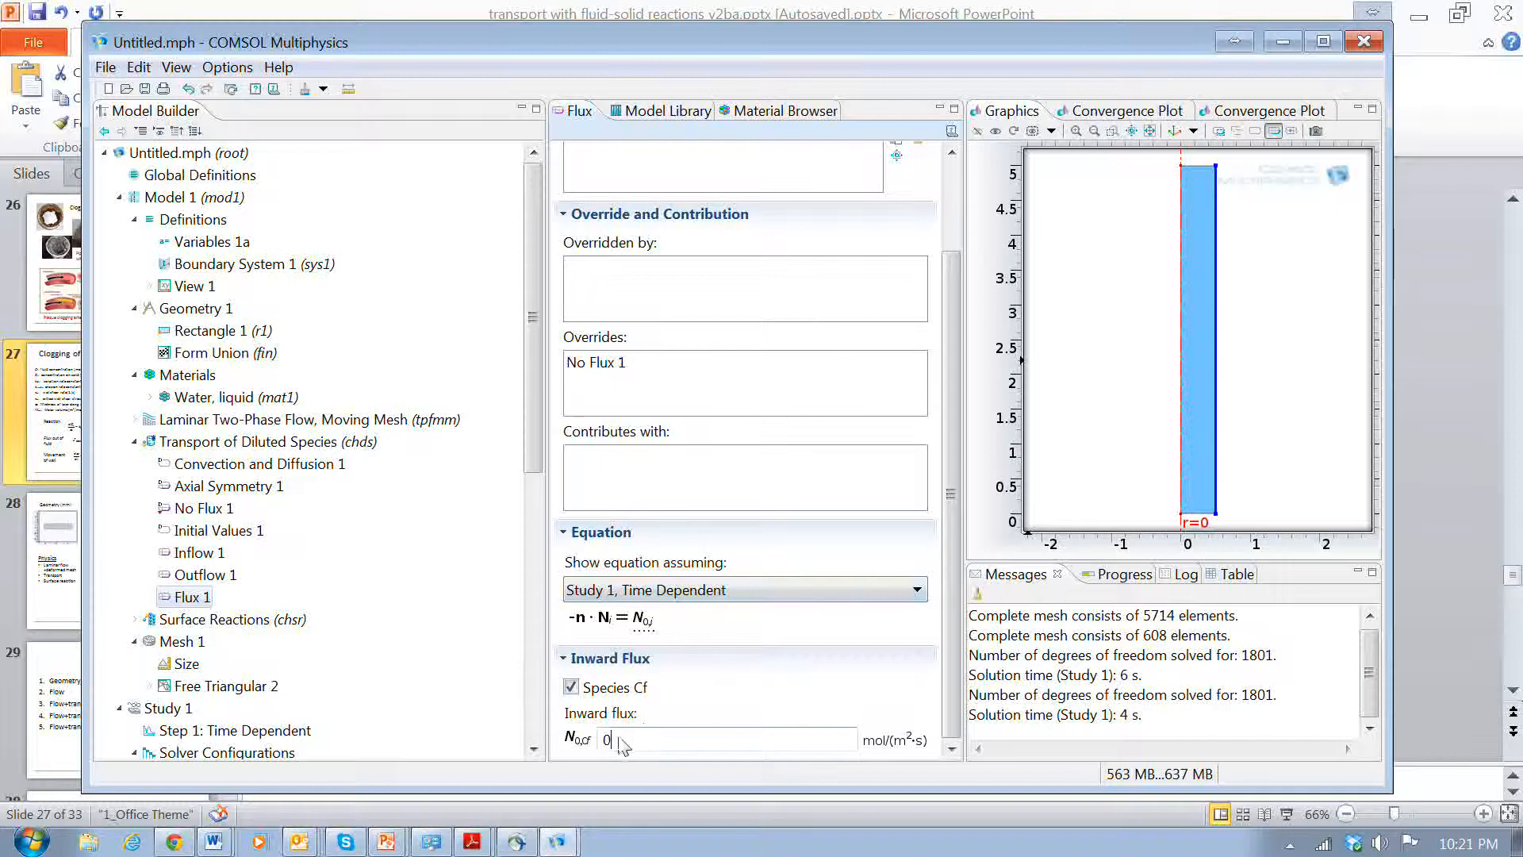
left_click_drag(622, 740, 558, 748)
key("BackSpace")
key("ctrl+v")
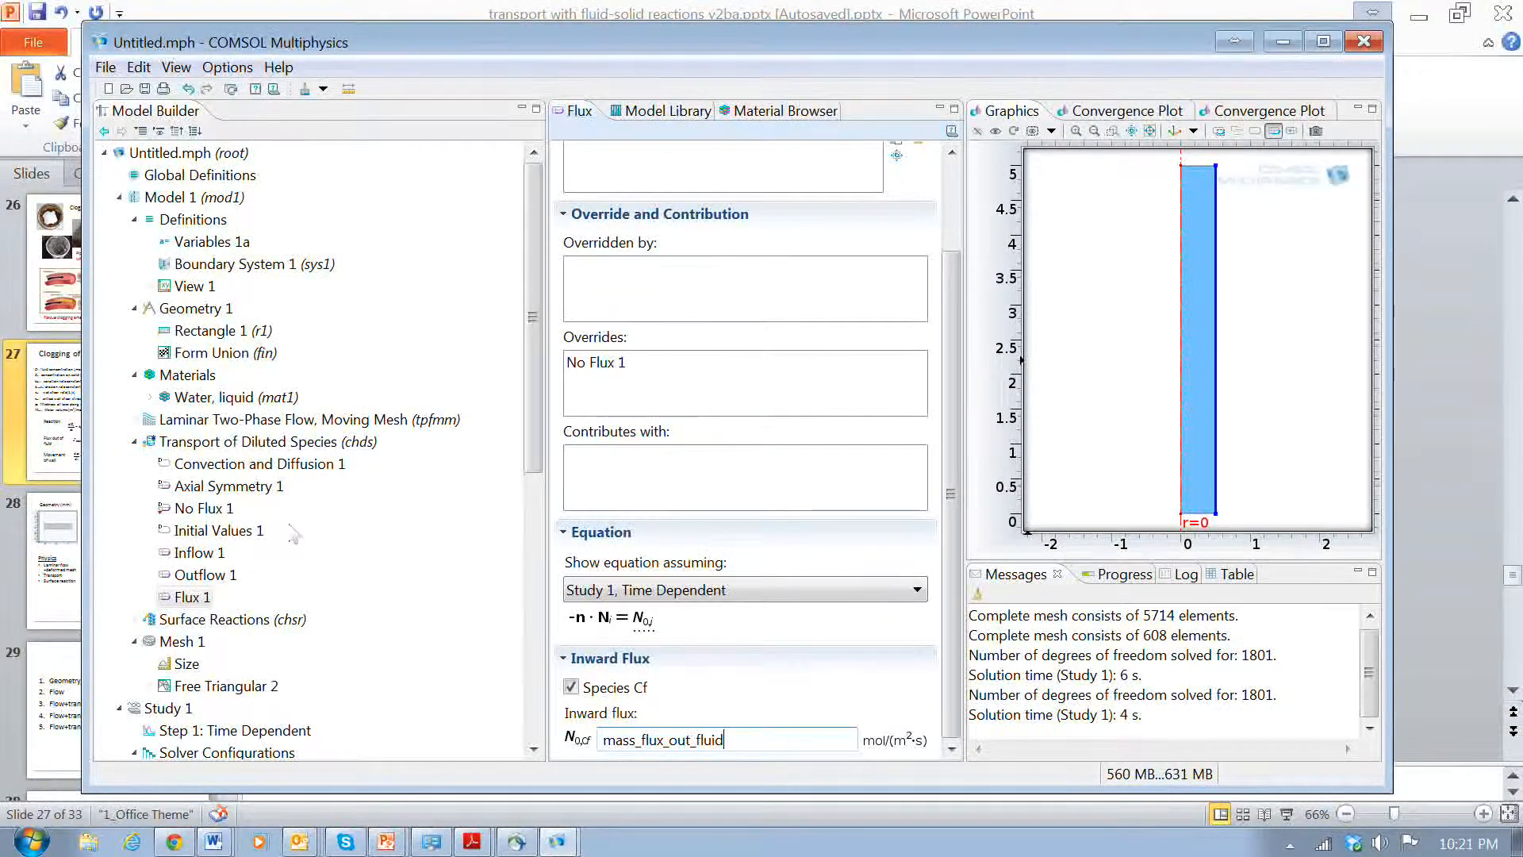
Collapse Transport of Diluted Species, expand Laminar Two-Phase Flow, Moving Mesh, and copy the variable name growth_rate from Variables 1a.
left_click(134, 441)
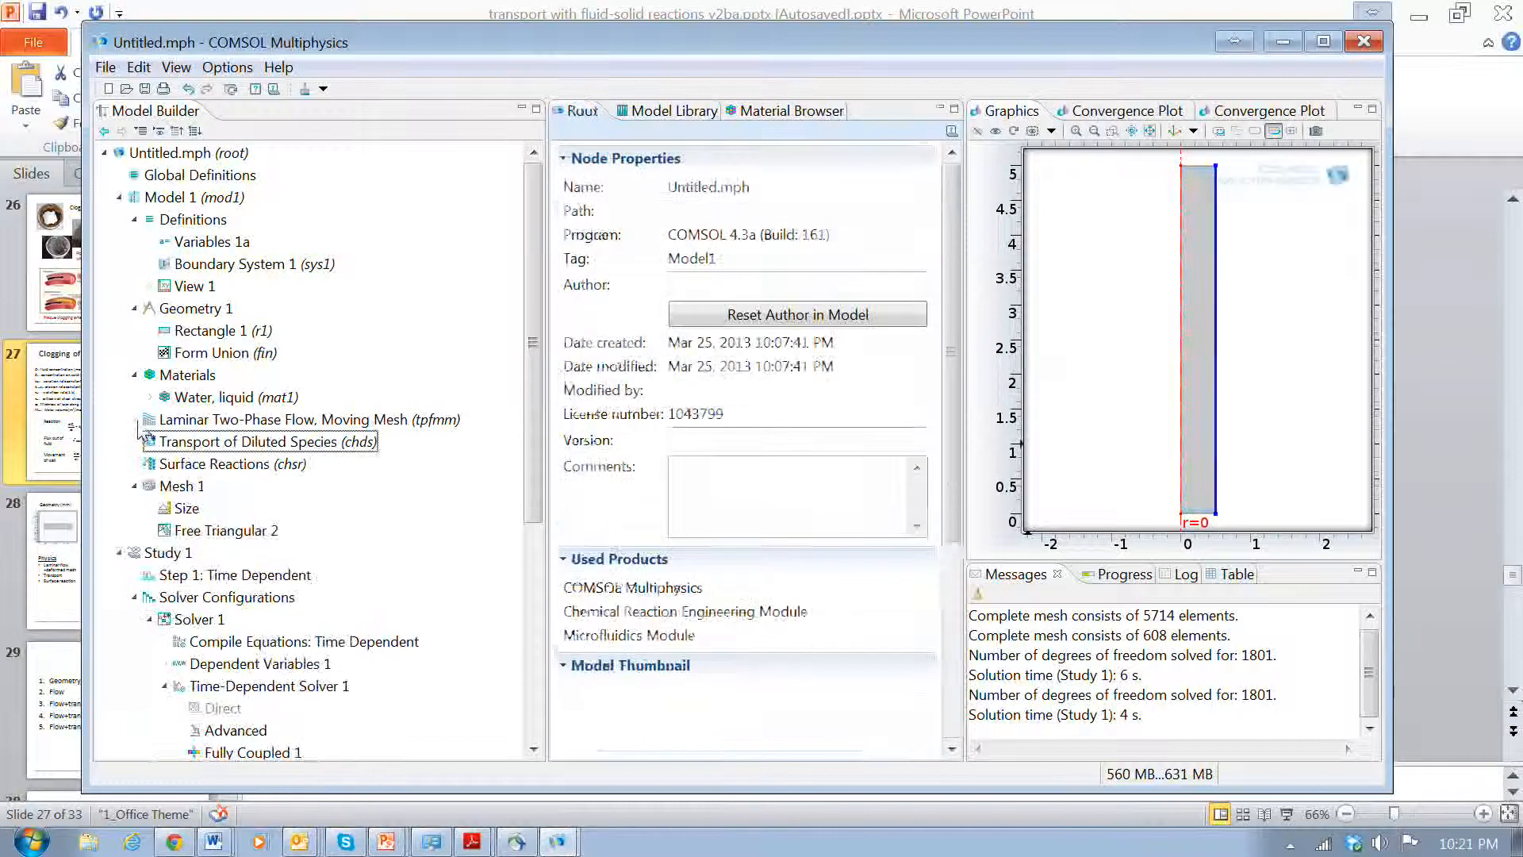
left_click(134, 418)
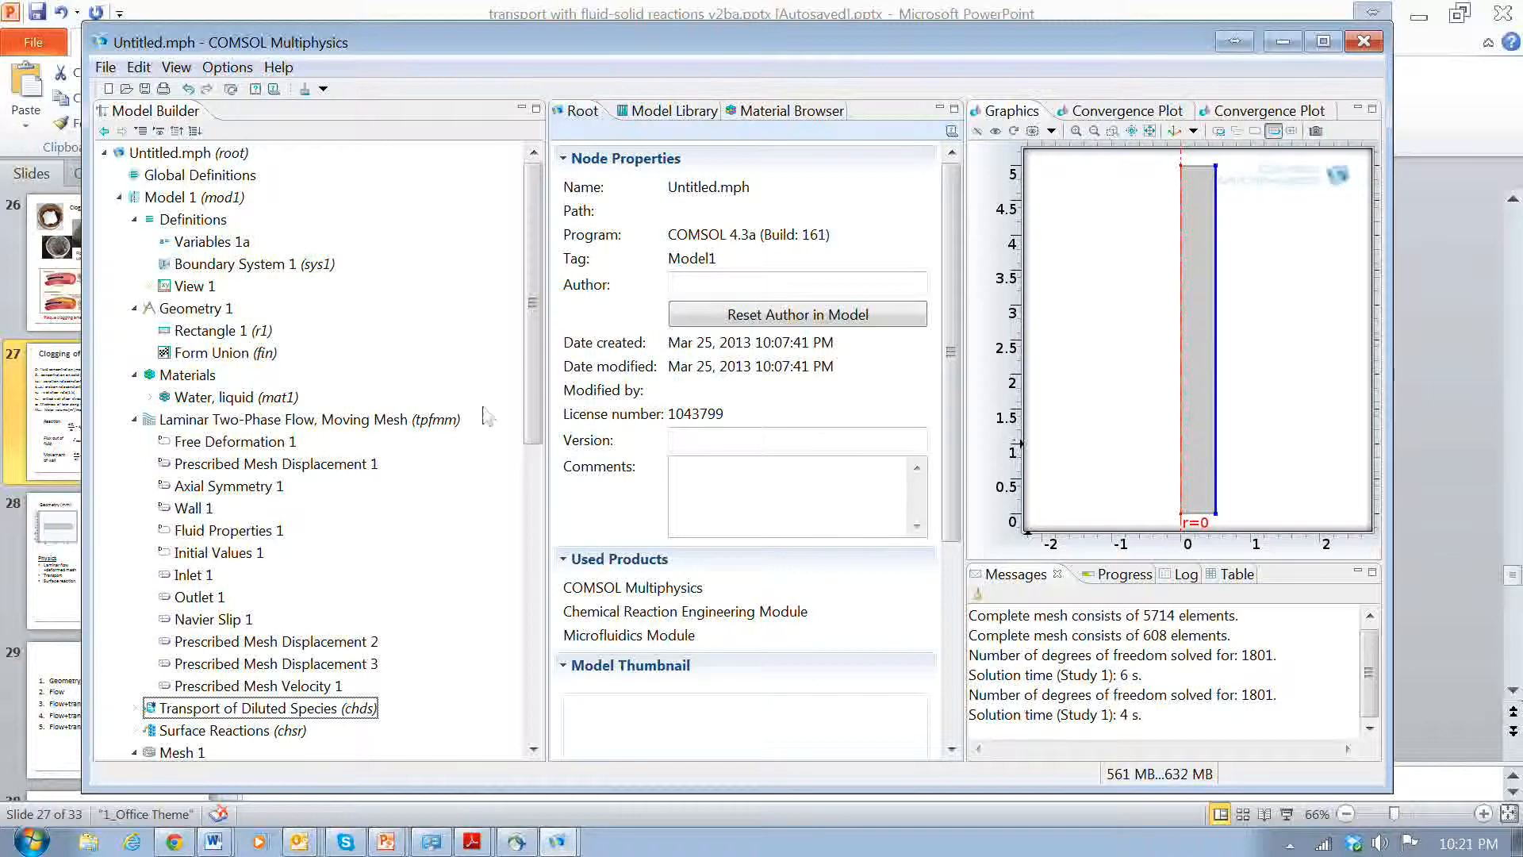
left_click(345, 420)
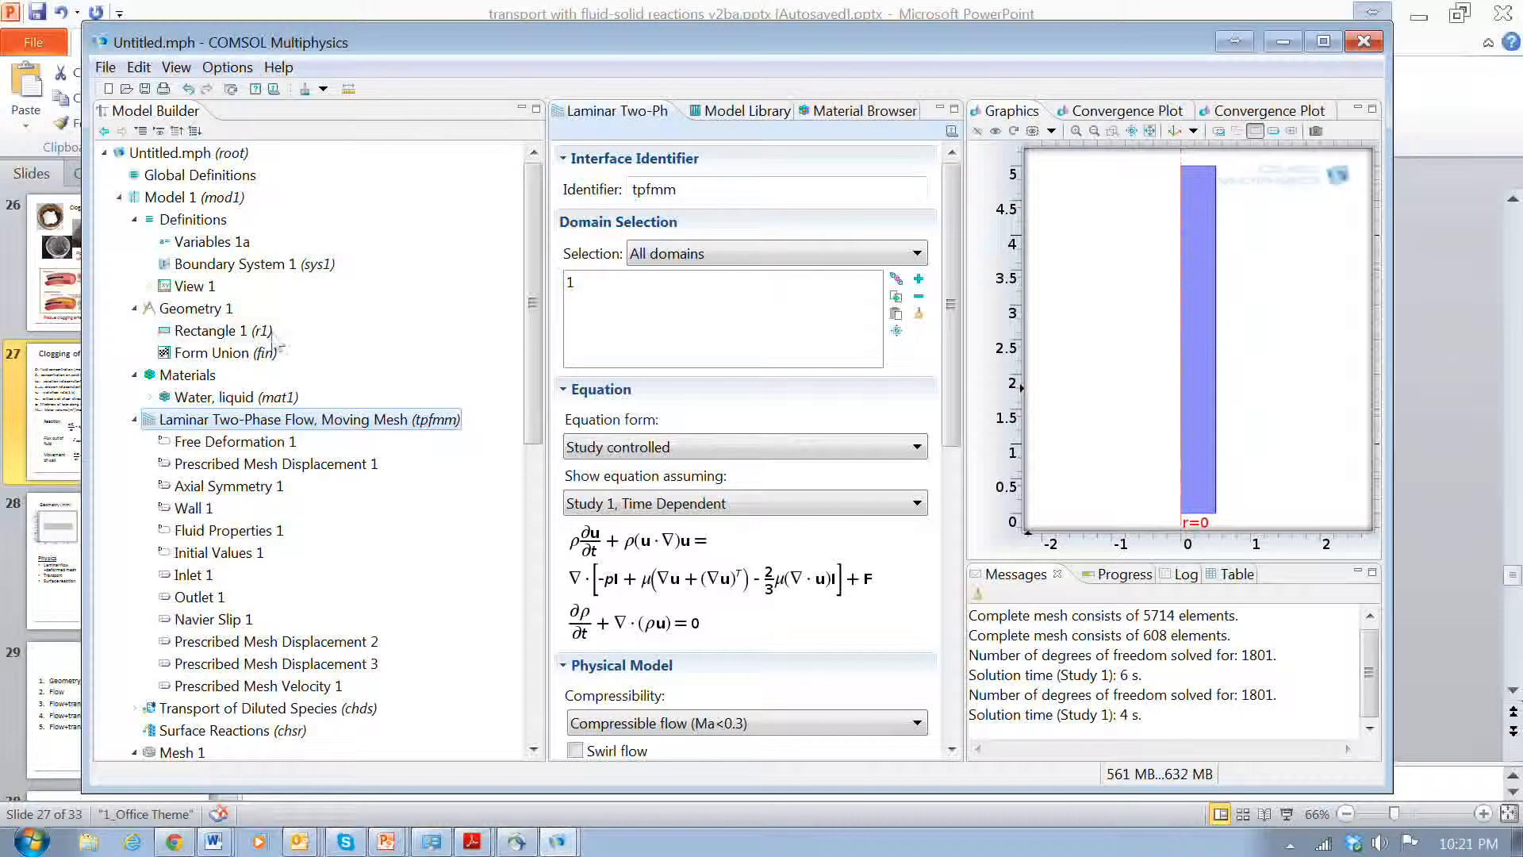
left_click(210, 242)
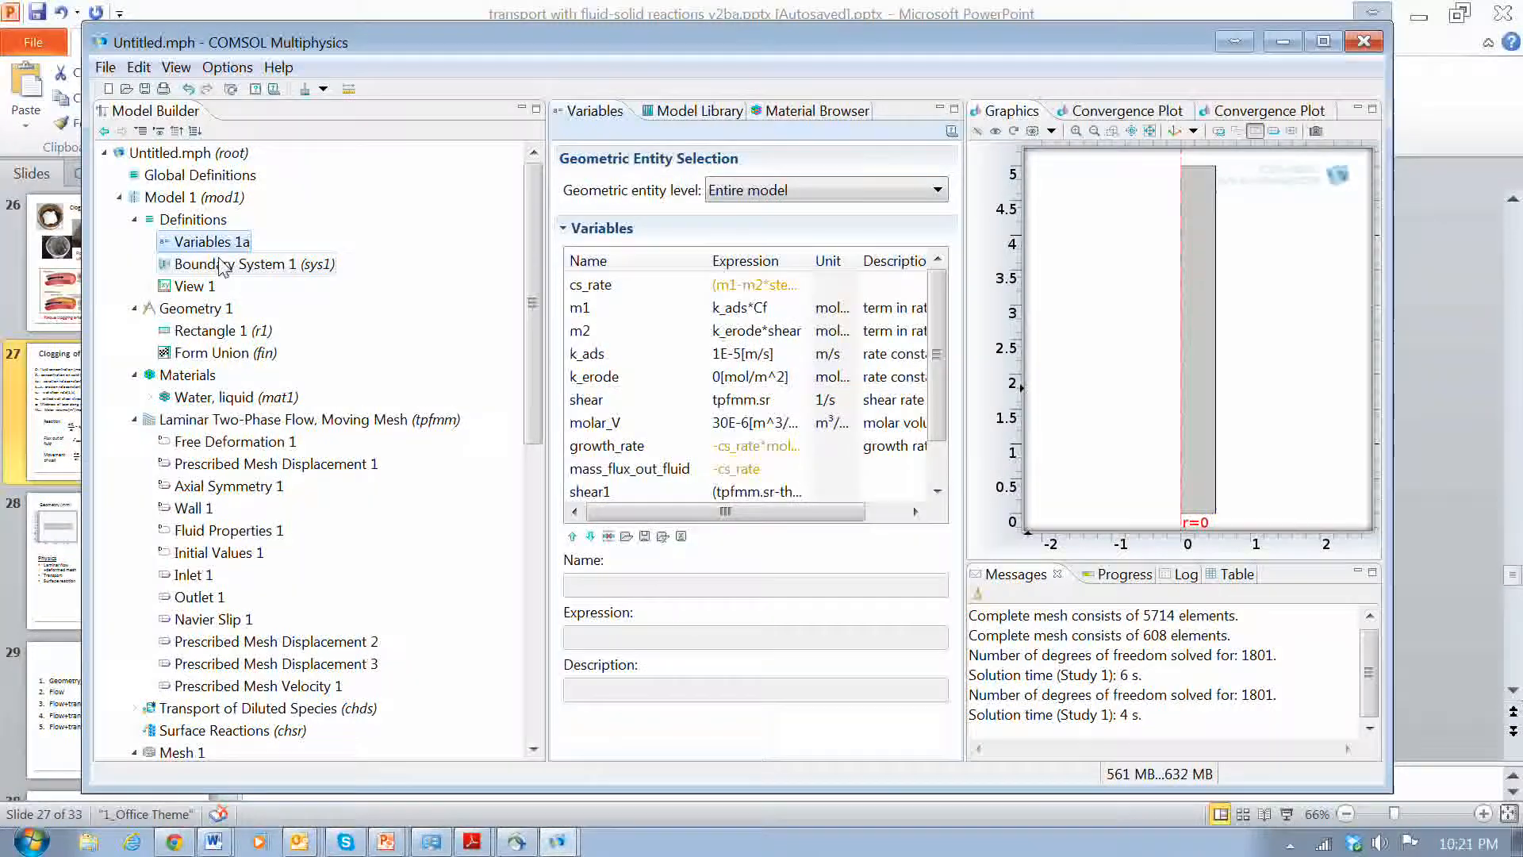
left_click(612, 446)
left_click(611, 448)
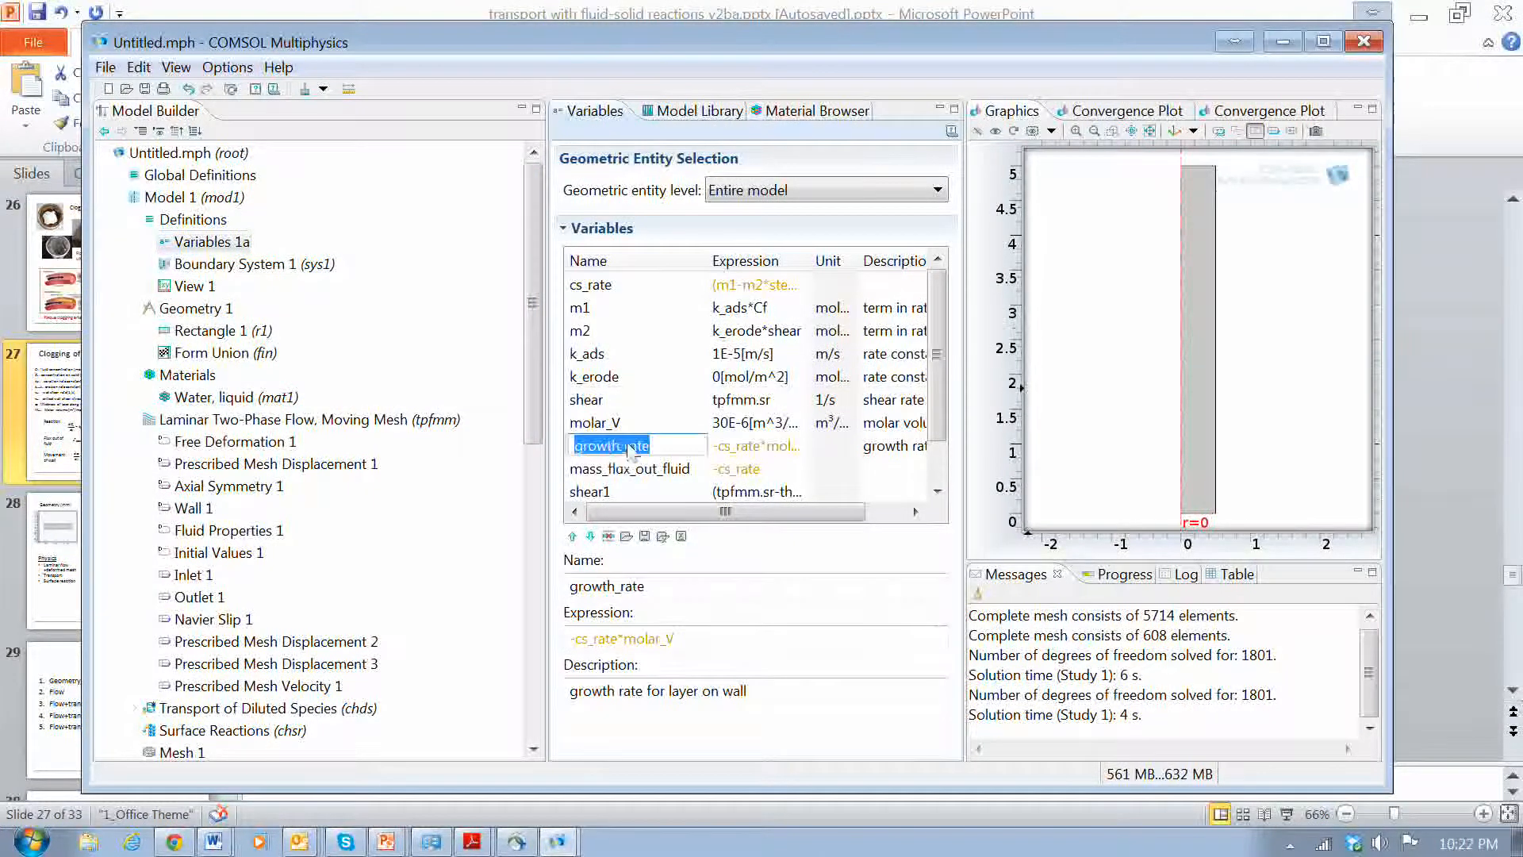
right_click(627, 442)
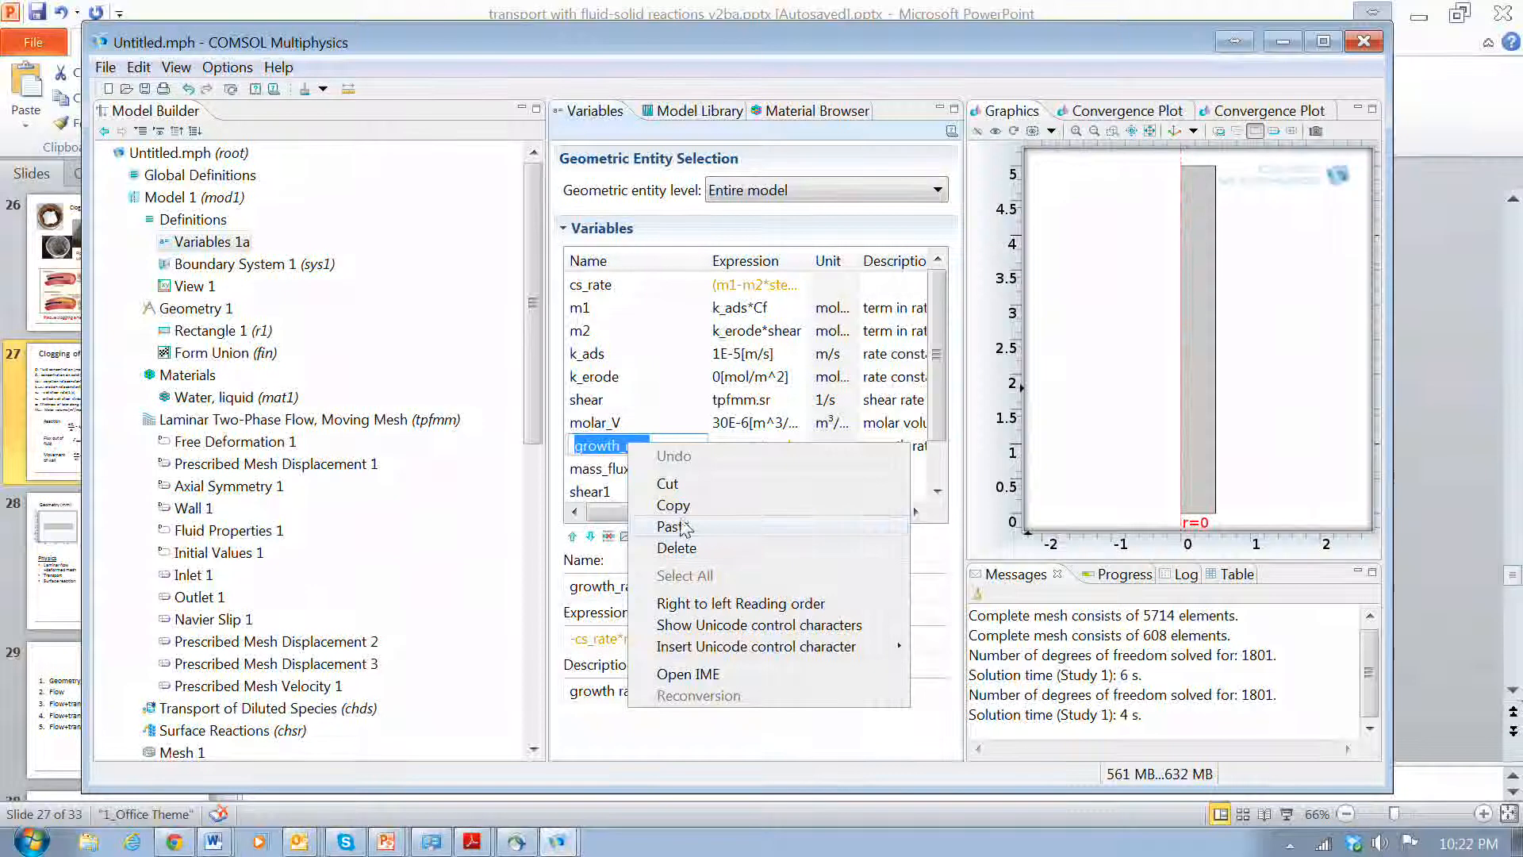
left_click(670, 505)
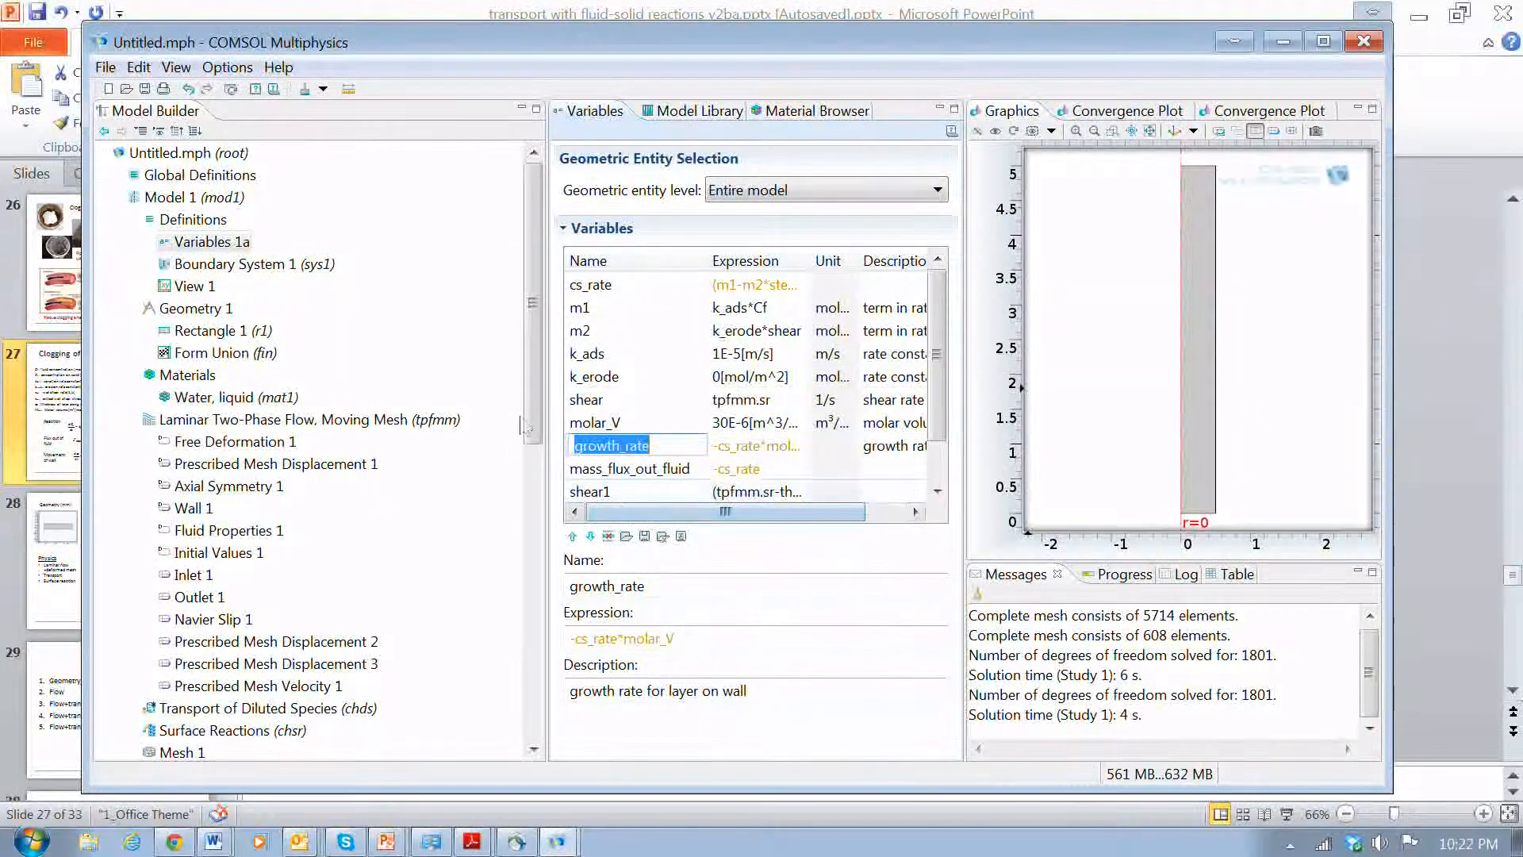
Set the prescribed n velocity of Prescribed Mesh Velocity 1 to growth_rate.
scroll(530, 414, "down", 2)
scroll(530, 414, "down", 1)
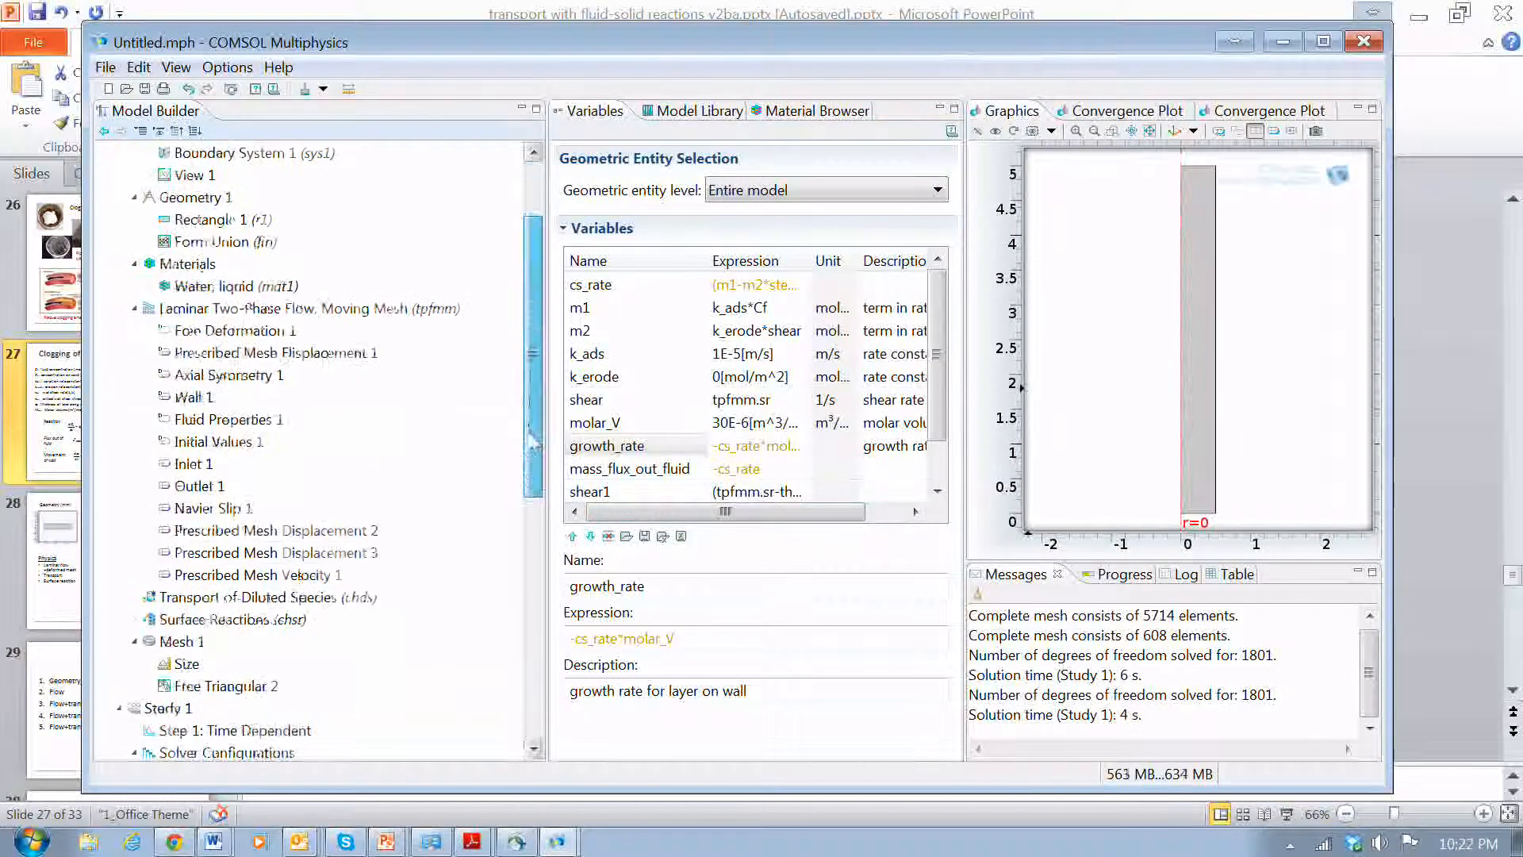
left_click(262, 574)
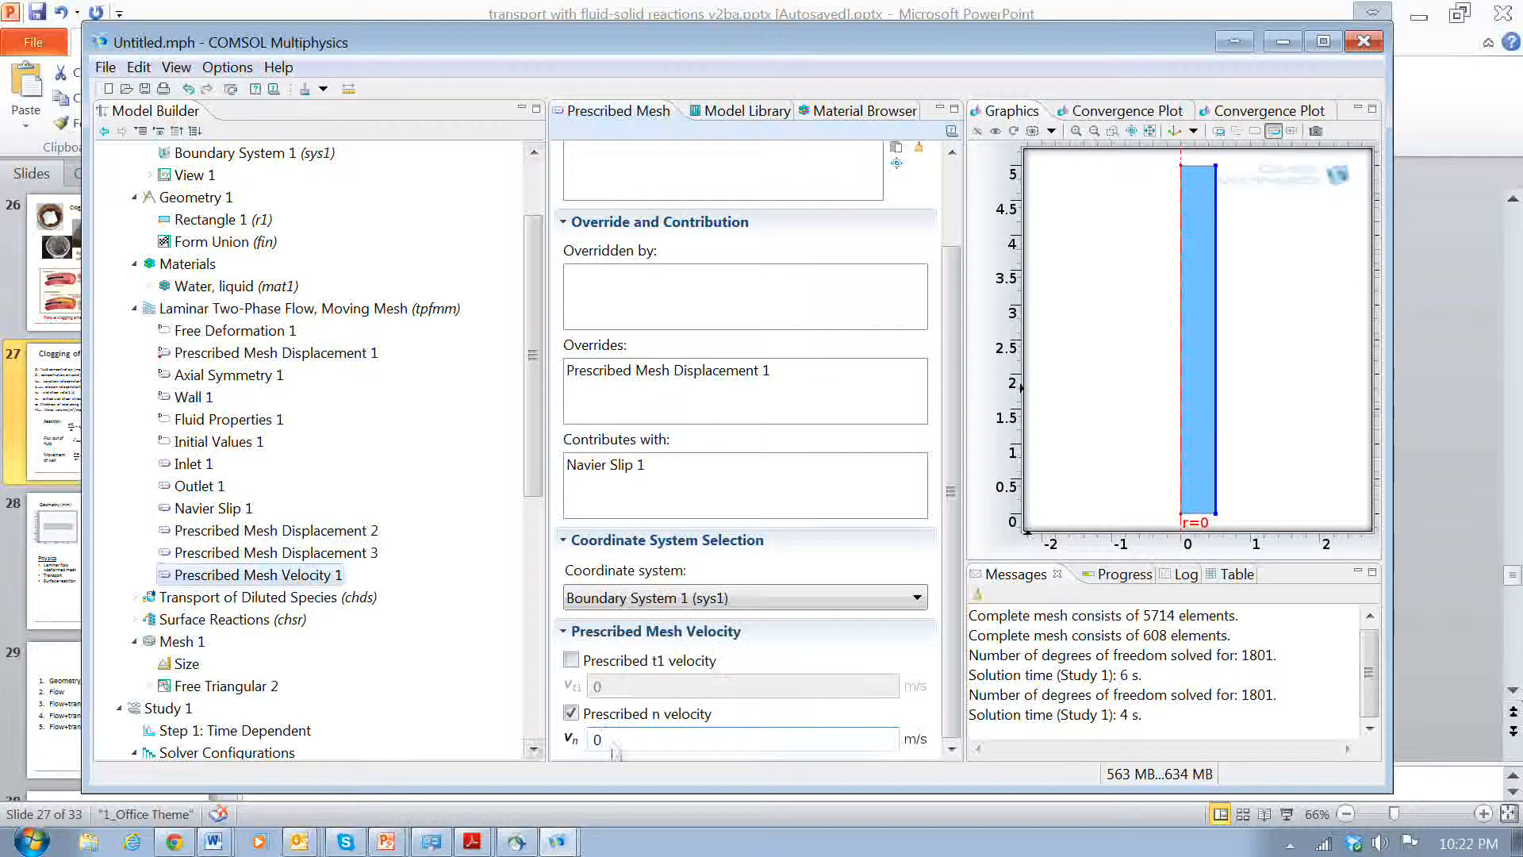
left_click(617, 742)
key("BackSpace")
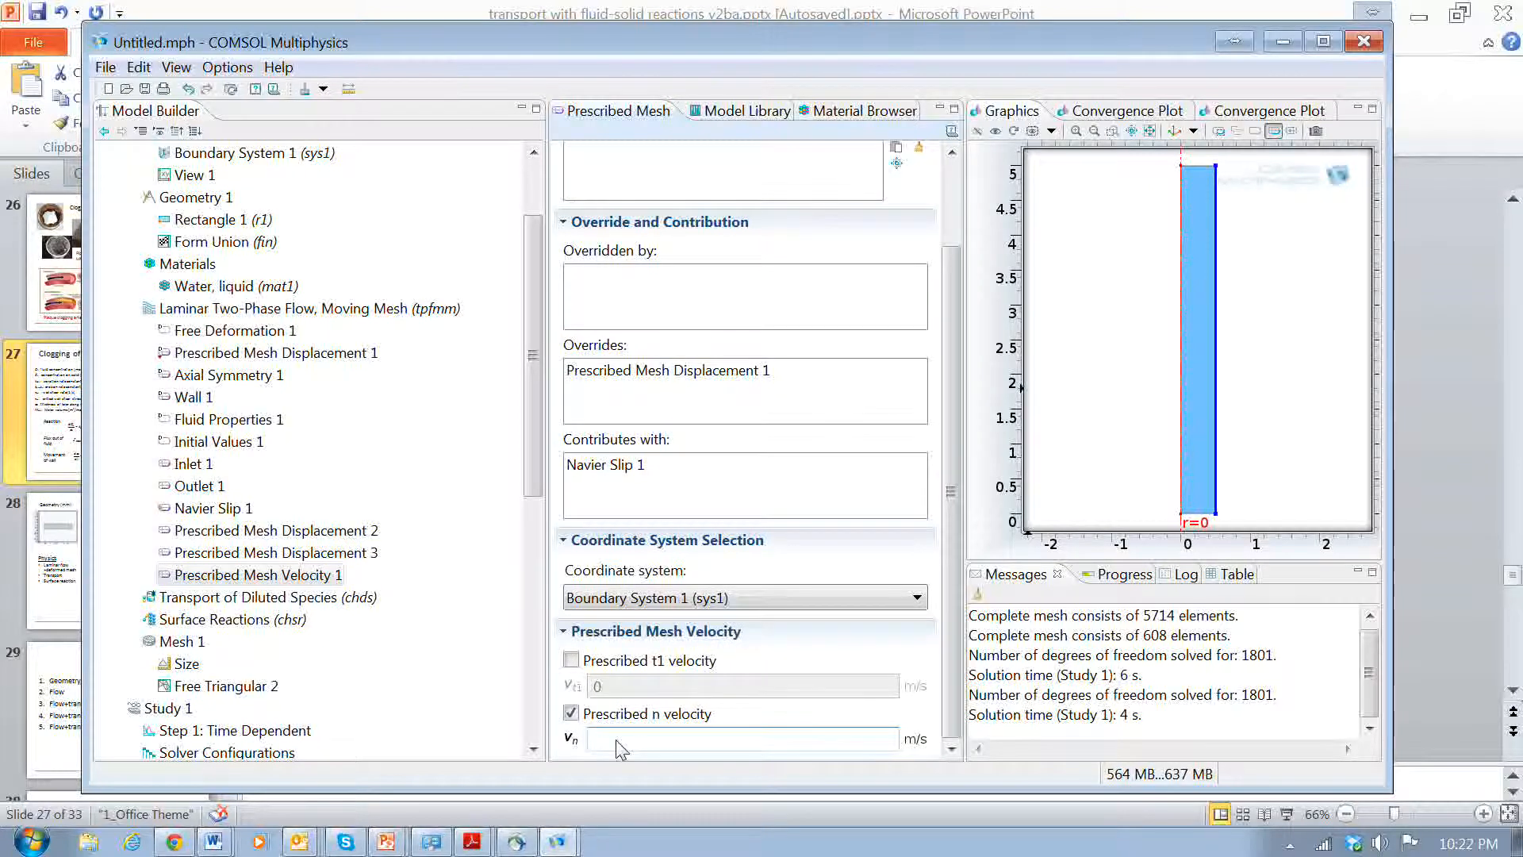
key("ctrl+v")
Review the variable expressions in Variables 1a with the Expression column widened.
scroll(536, 539, "down", 4)
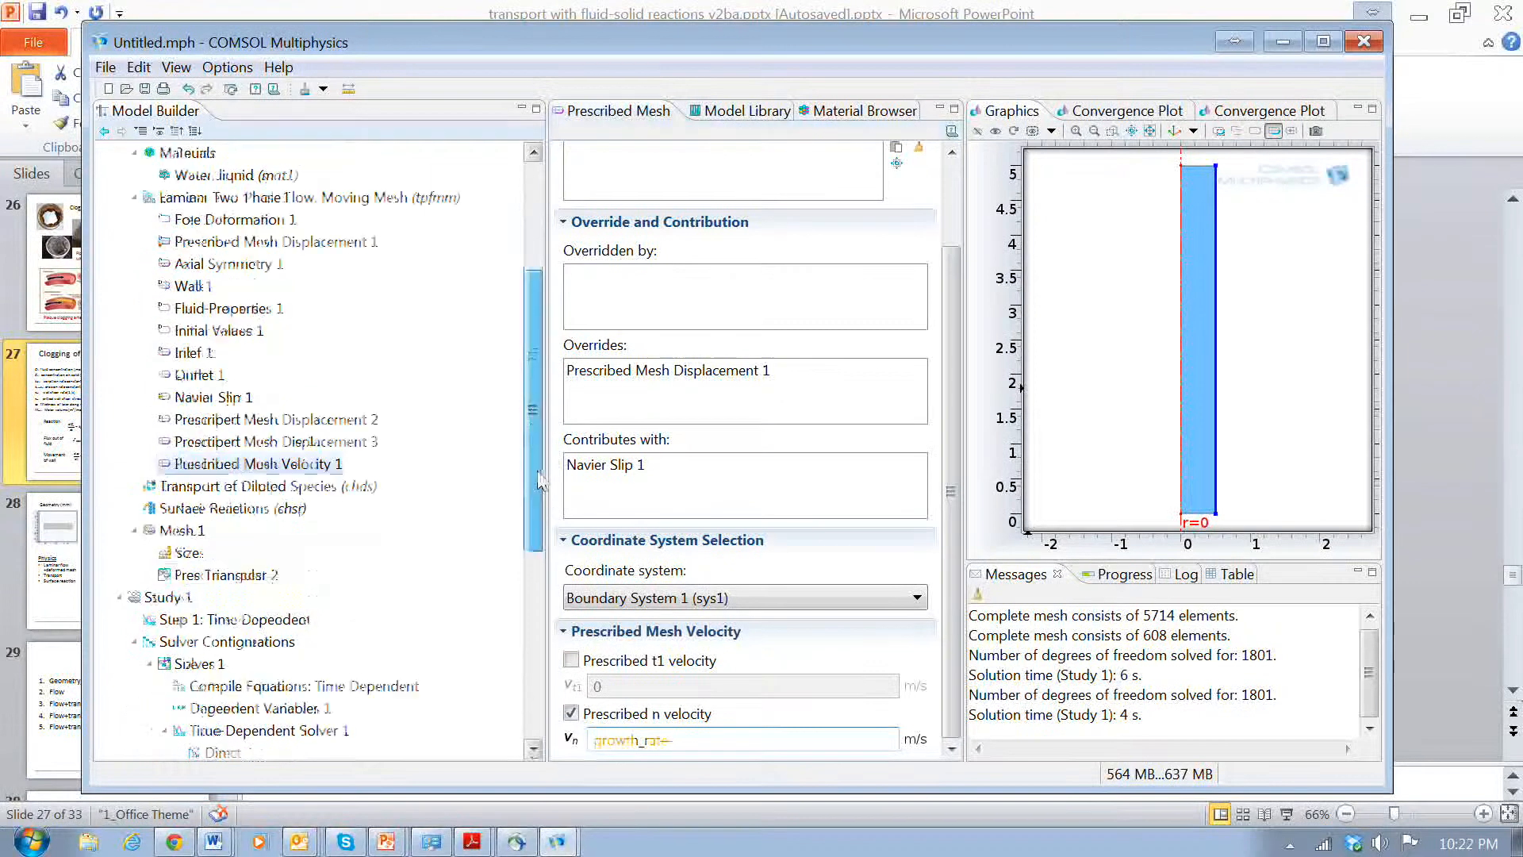
left_click(165, 442)
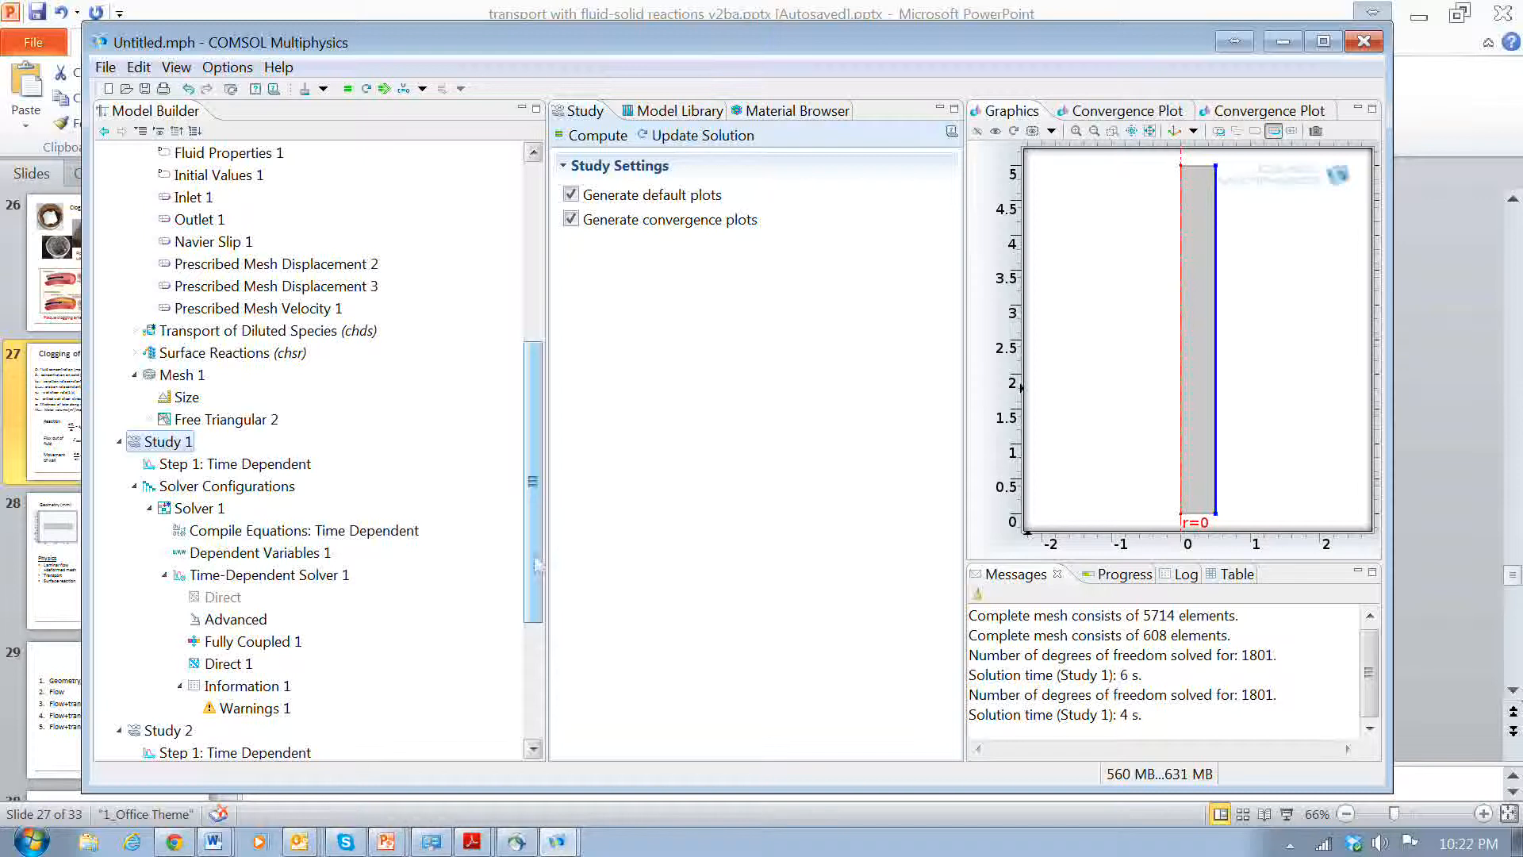
left_click_drag(537, 565, 524, 340)
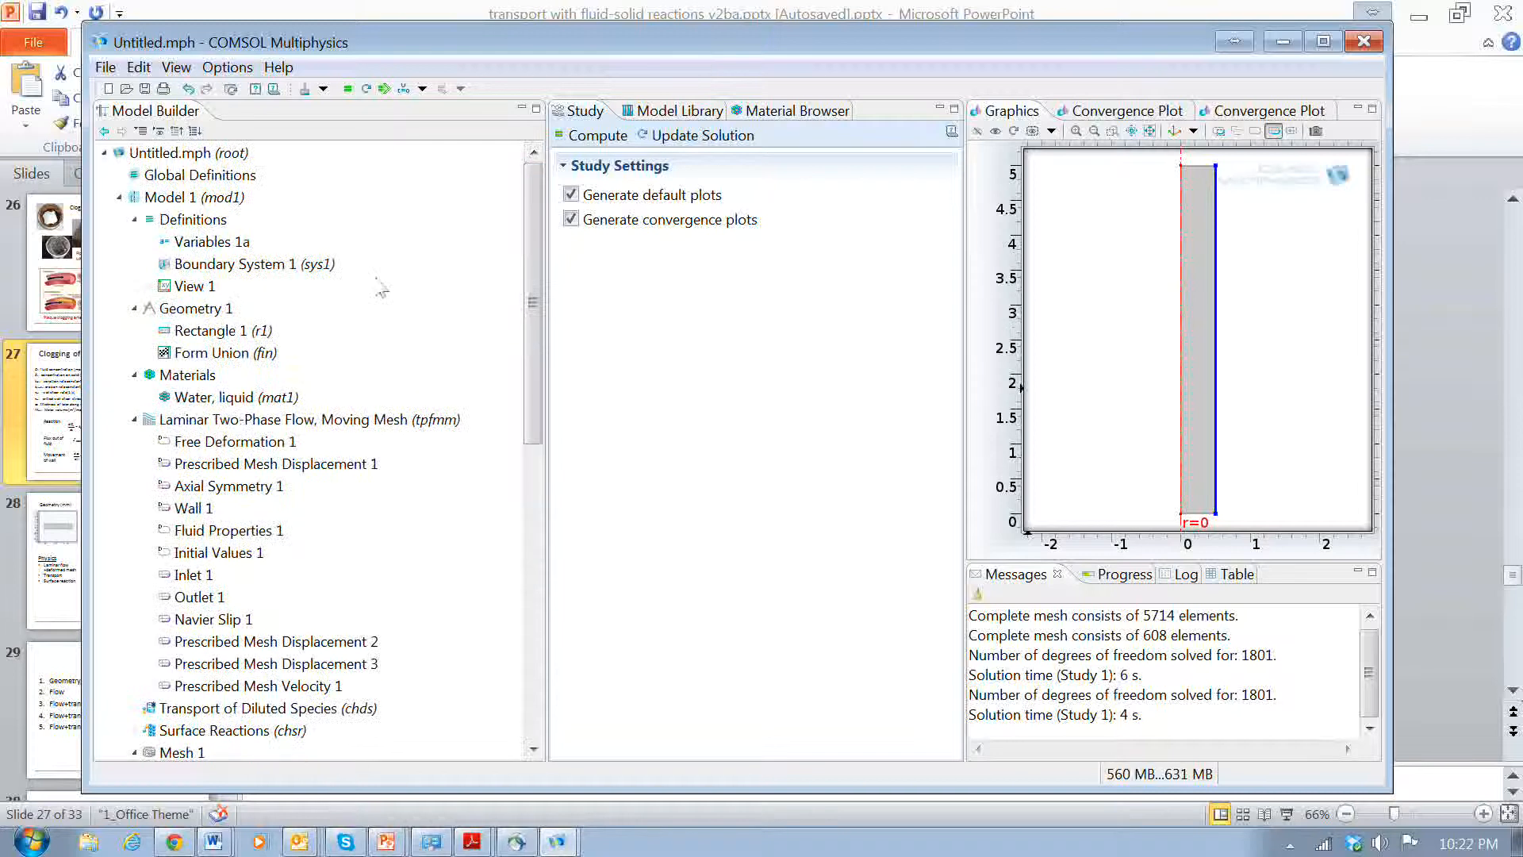
left_click(212, 241)
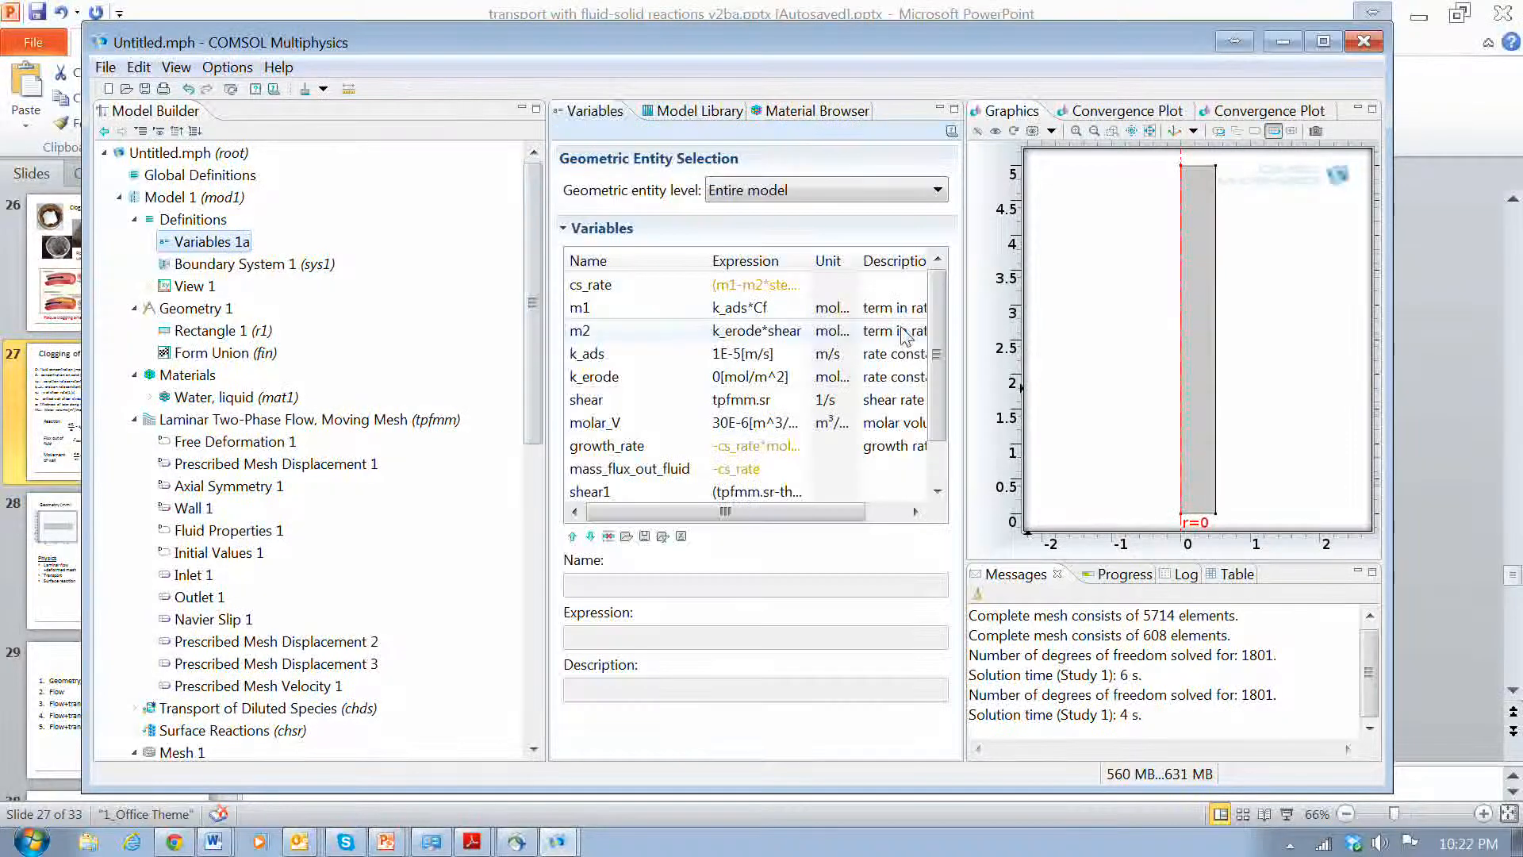
left_click_drag(811, 260, 882, 262)
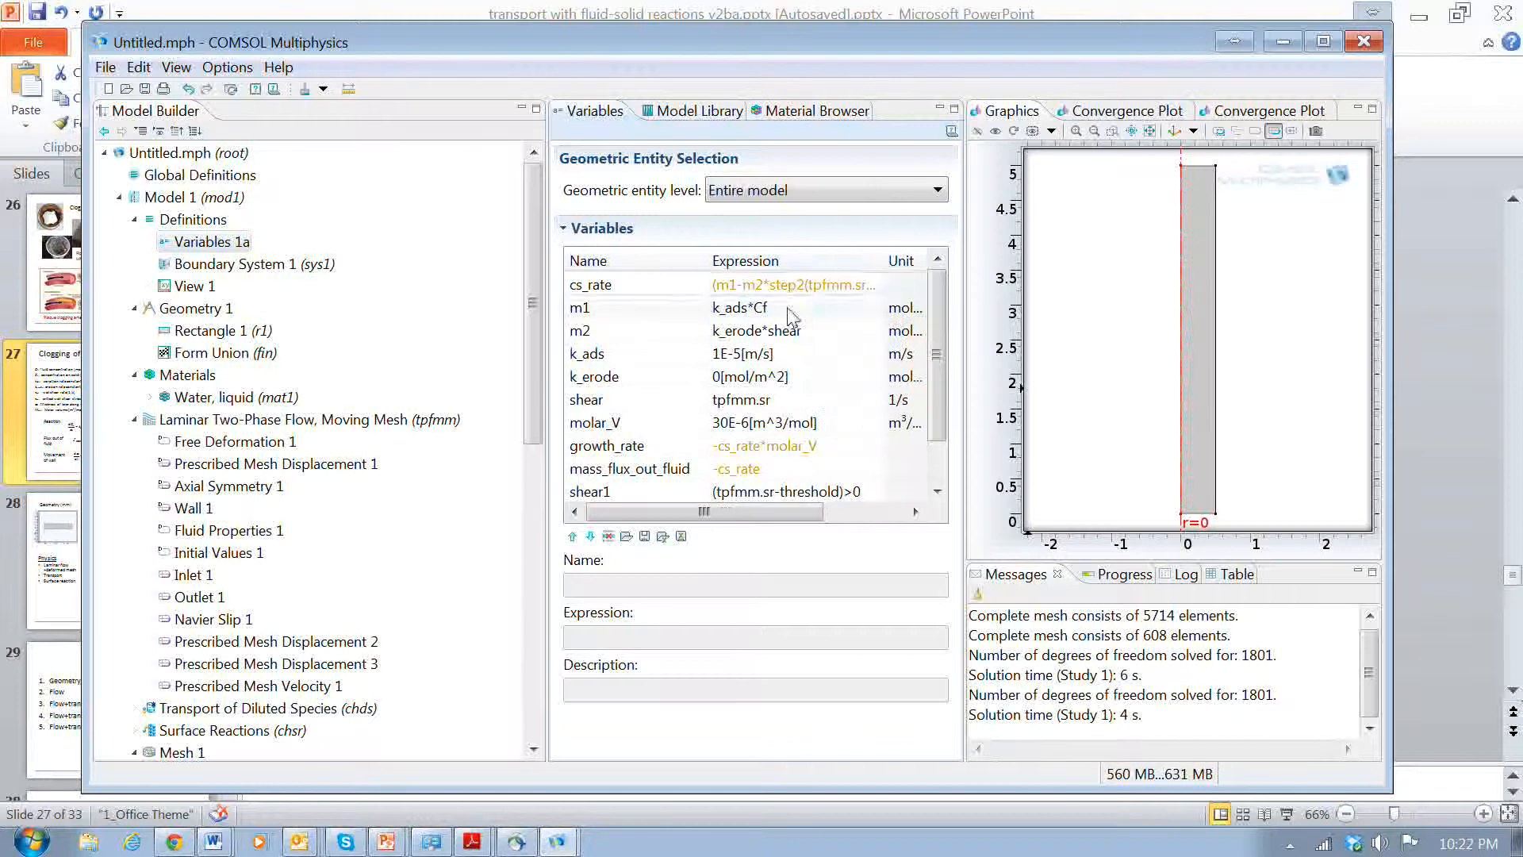
Add the step functions step1 and step2 to the Definitions of Model 1.
left_click(202, 226)
right_click(204, 226)
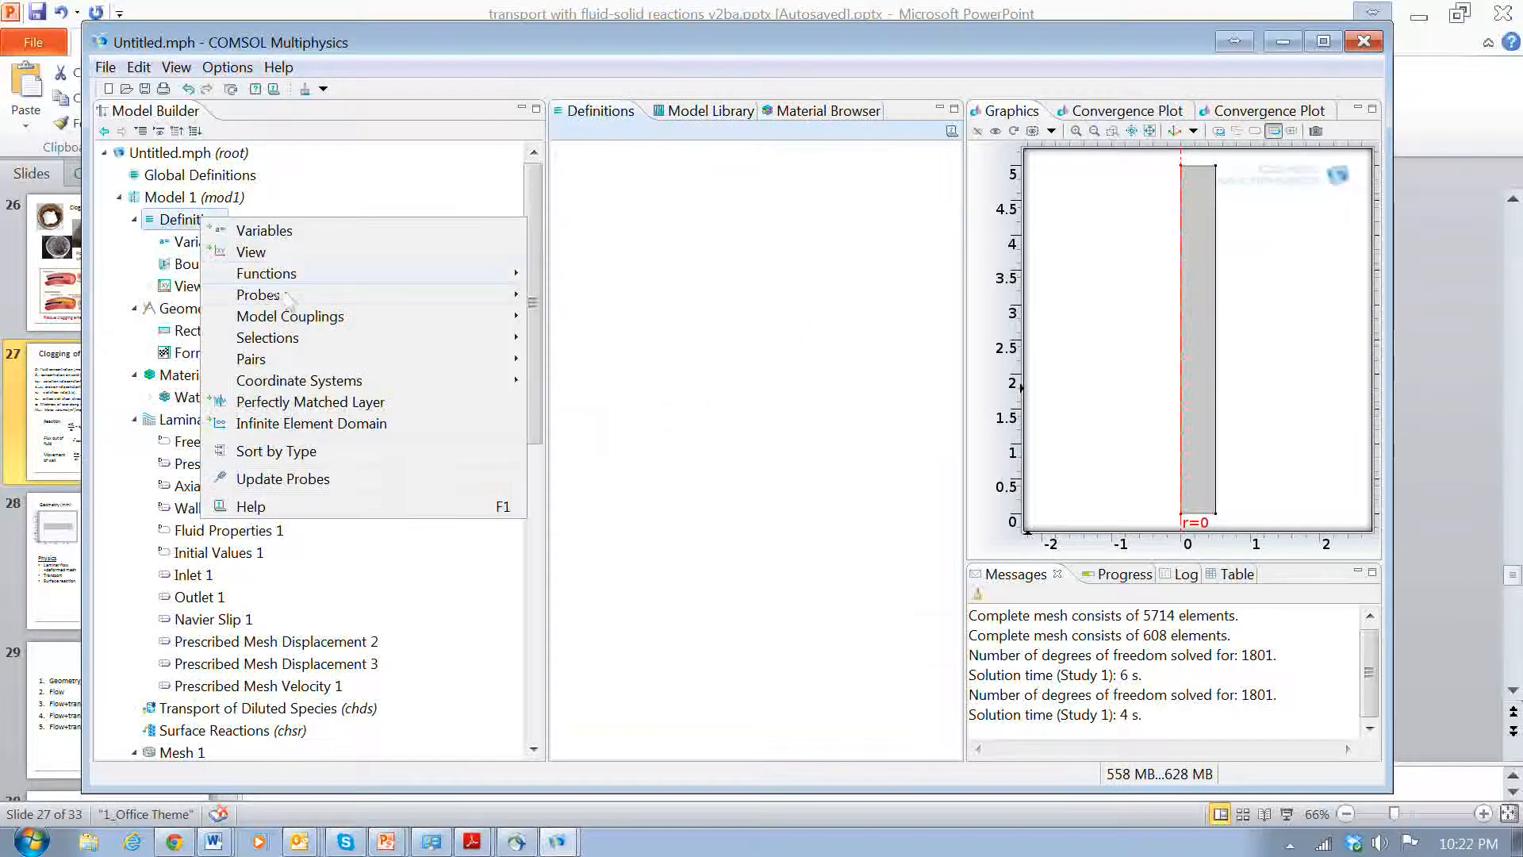
mouse_move(335, 273)
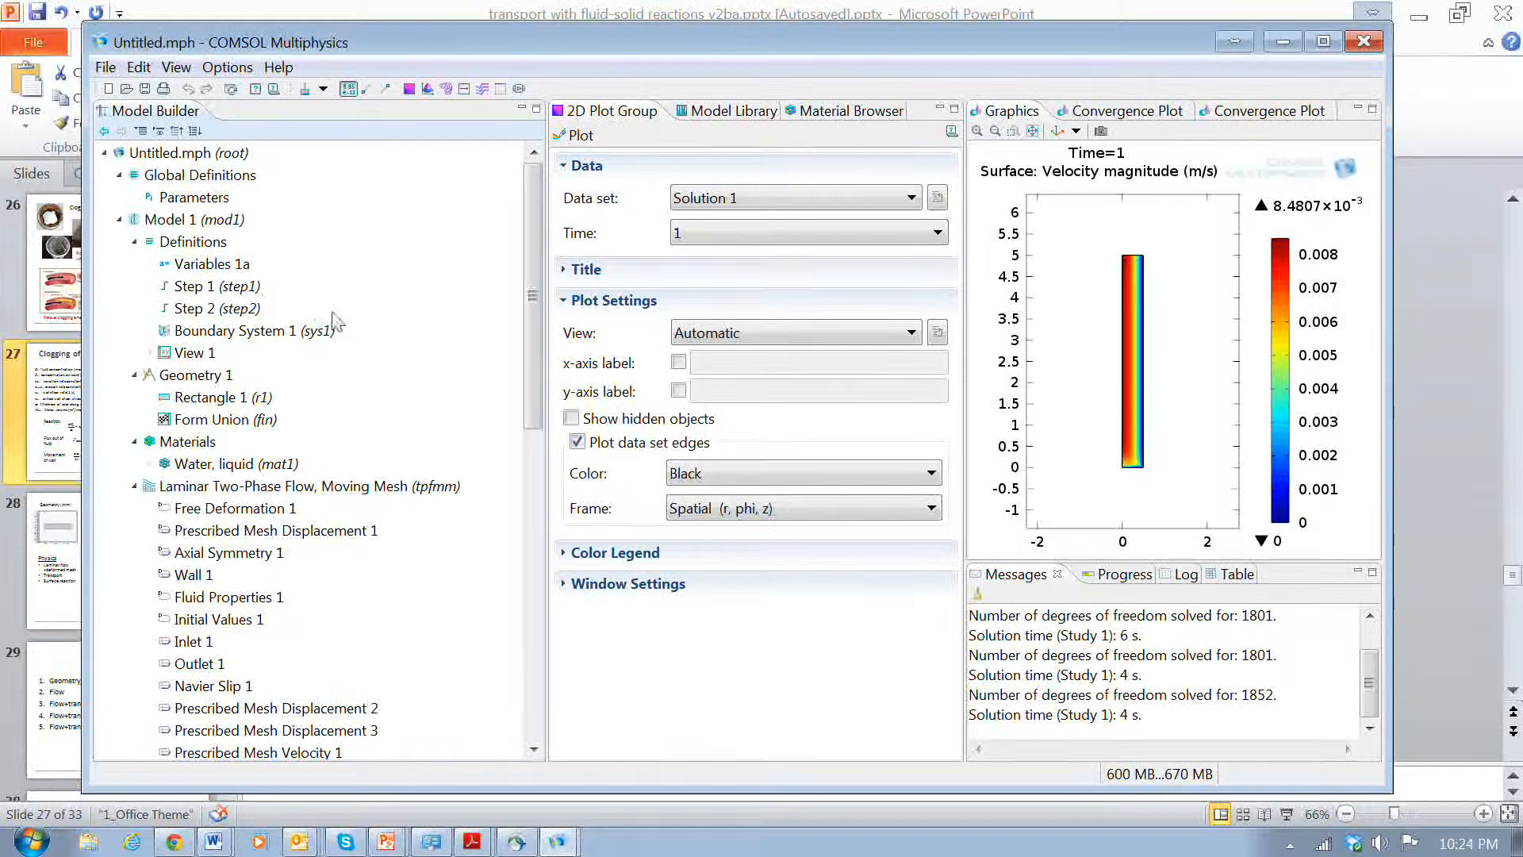
Check the location and transition zone size of Step 1 and Step 2, and the threshold parameter in the global Parameters.
left_click(200, 287)
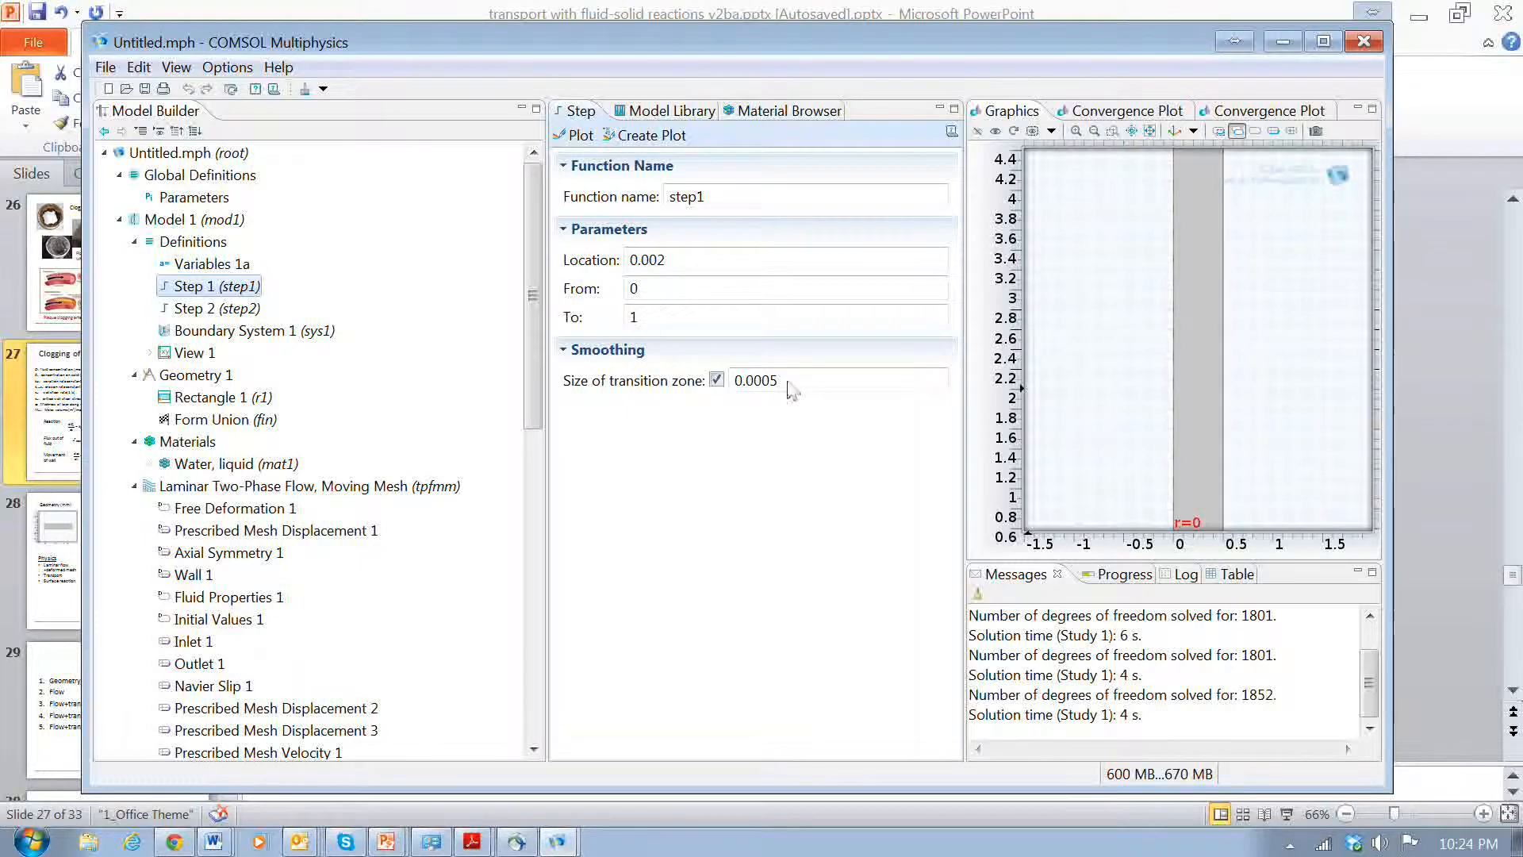
left_click_drag(789, 387, 728, 389)
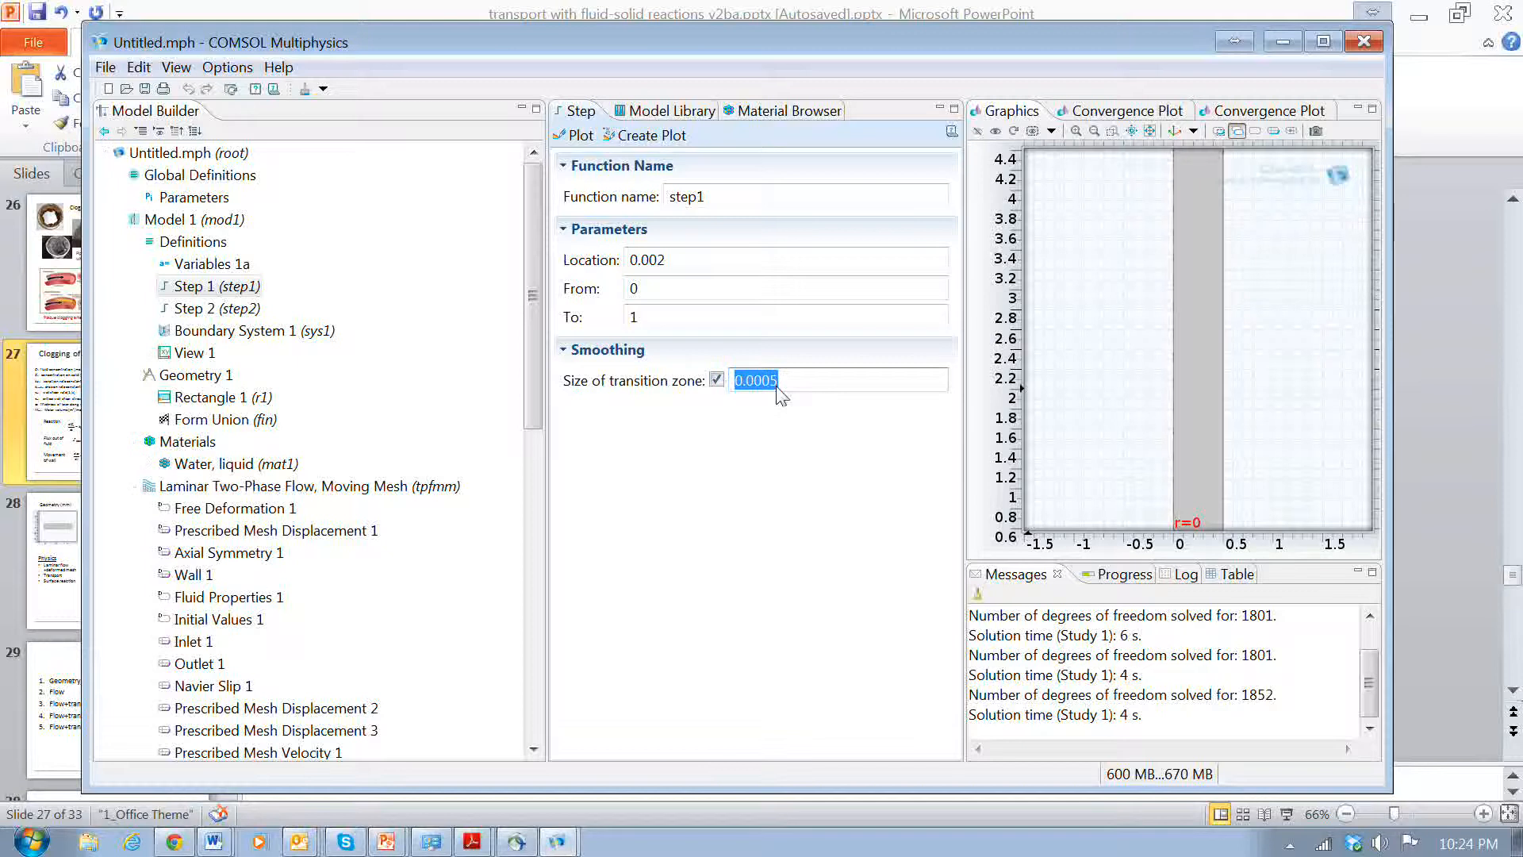
left_click(217, 307)
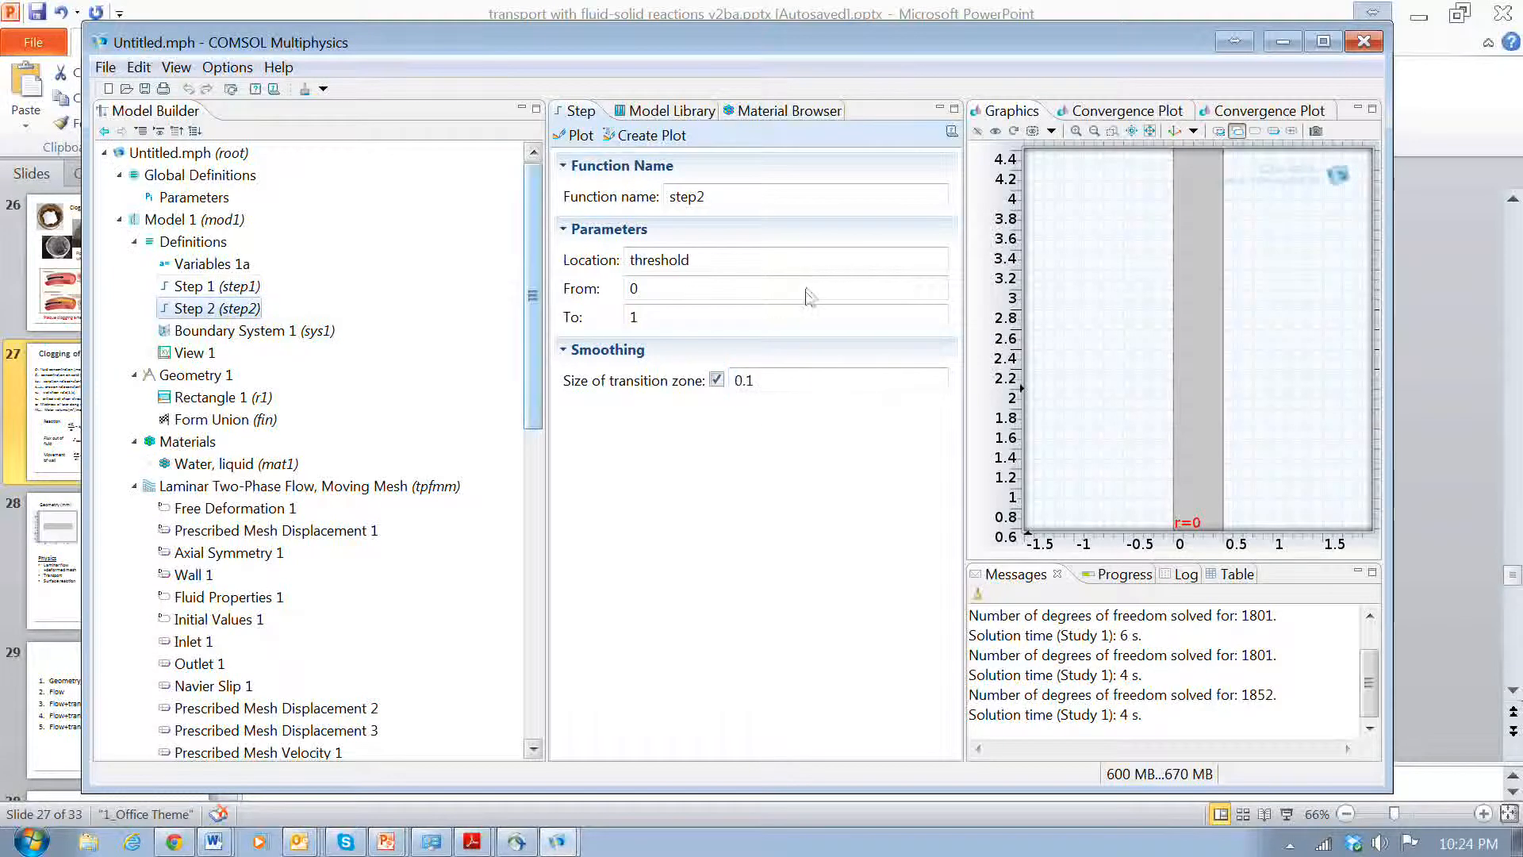
left_click_drag(726, 261, 590, 269)
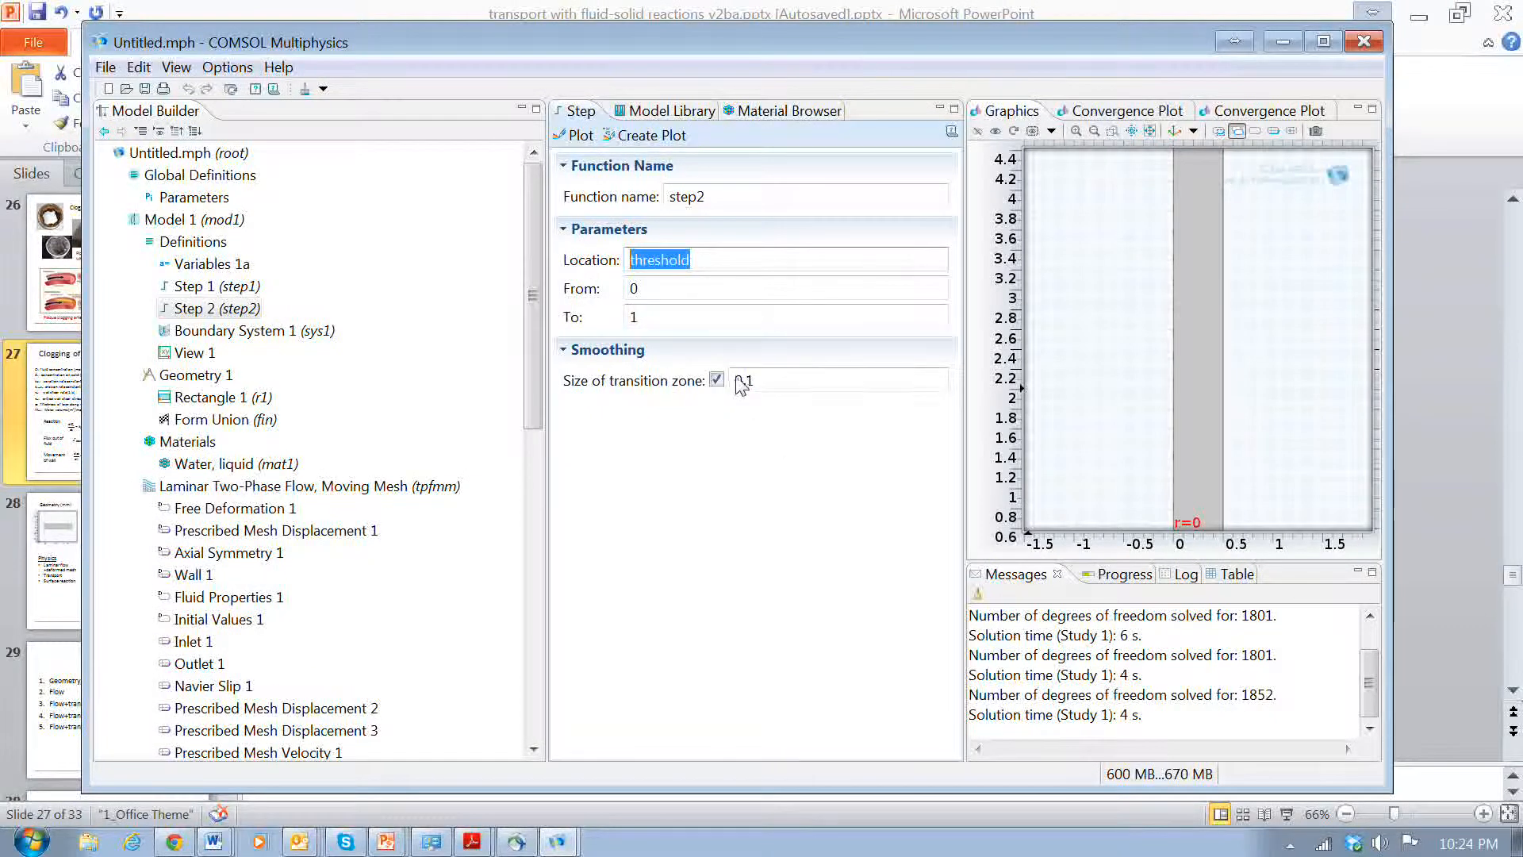
left_click(204, 198)
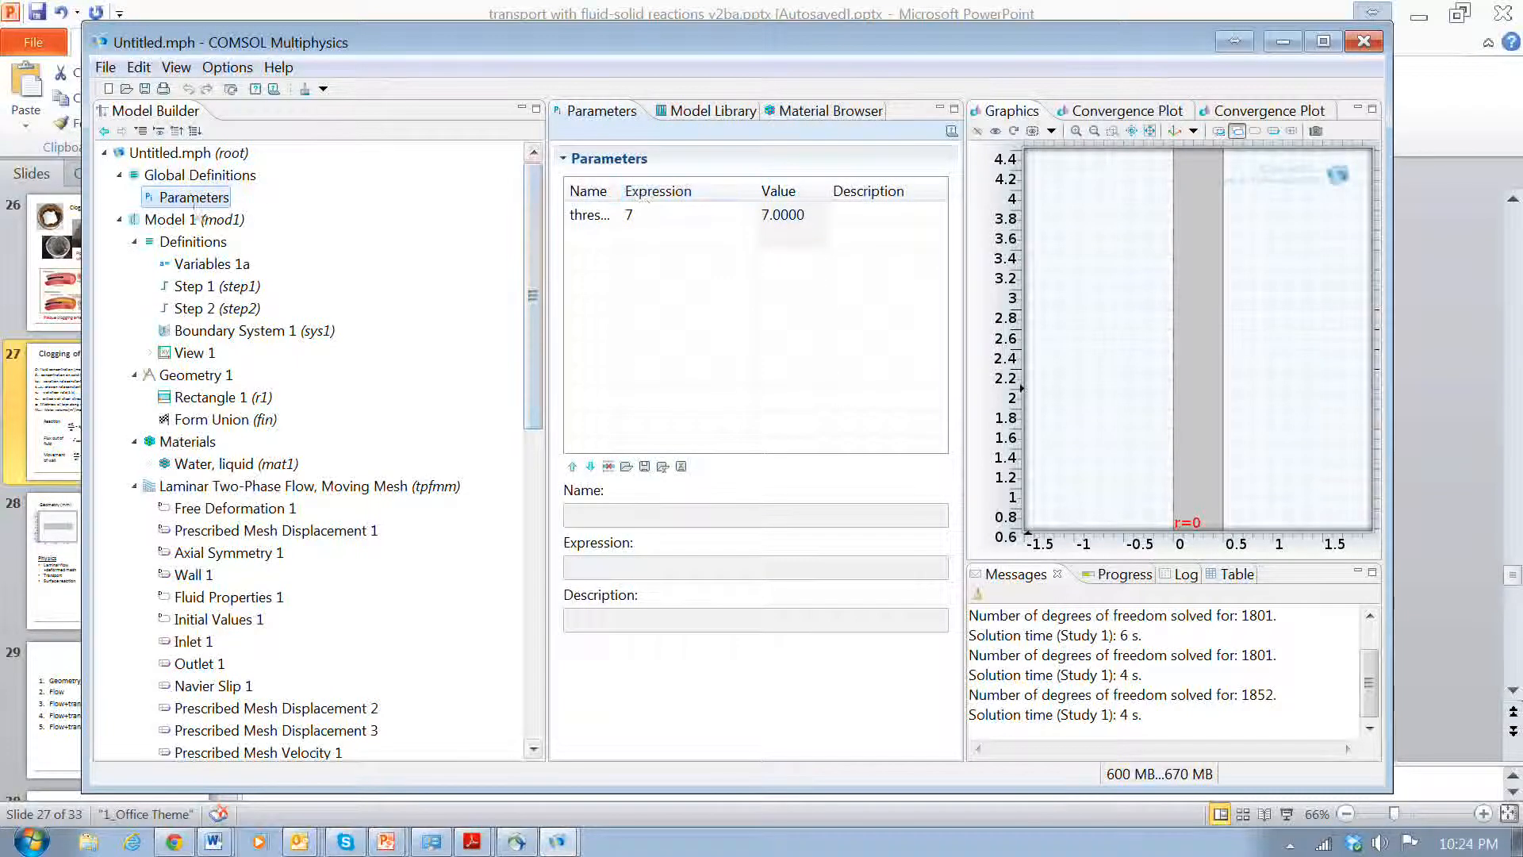
mouse_move(621, 191)
left_mouse_down()
mouse_move(665, 198)
mouse_move(644, 200)
left_mouse_up()
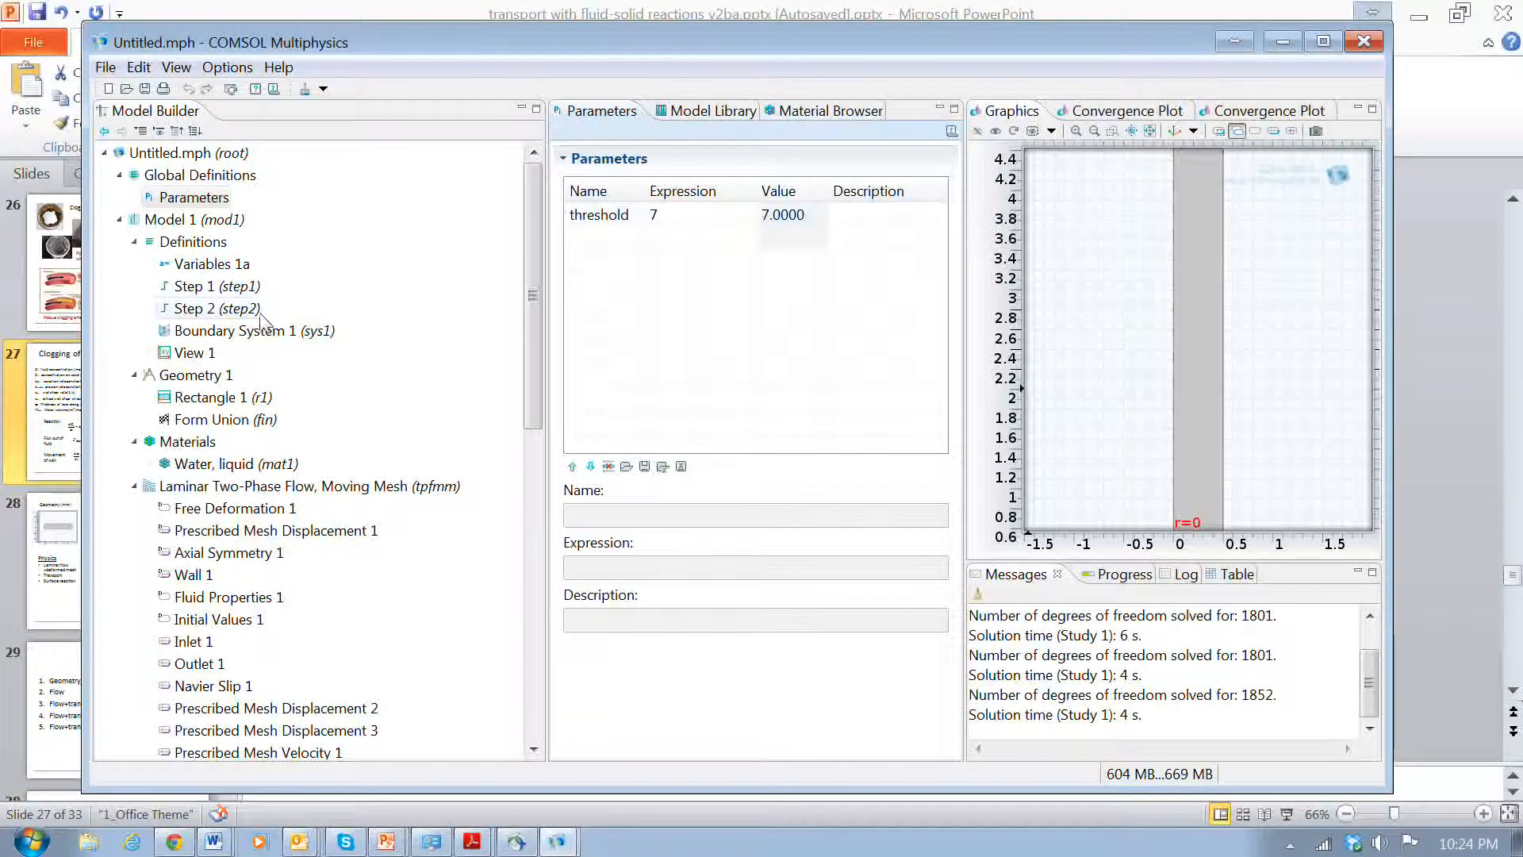
Compute Study 1 with the current solver settings.
left_click_drag(532, 253, 482, 425)
left_click(133, 492)
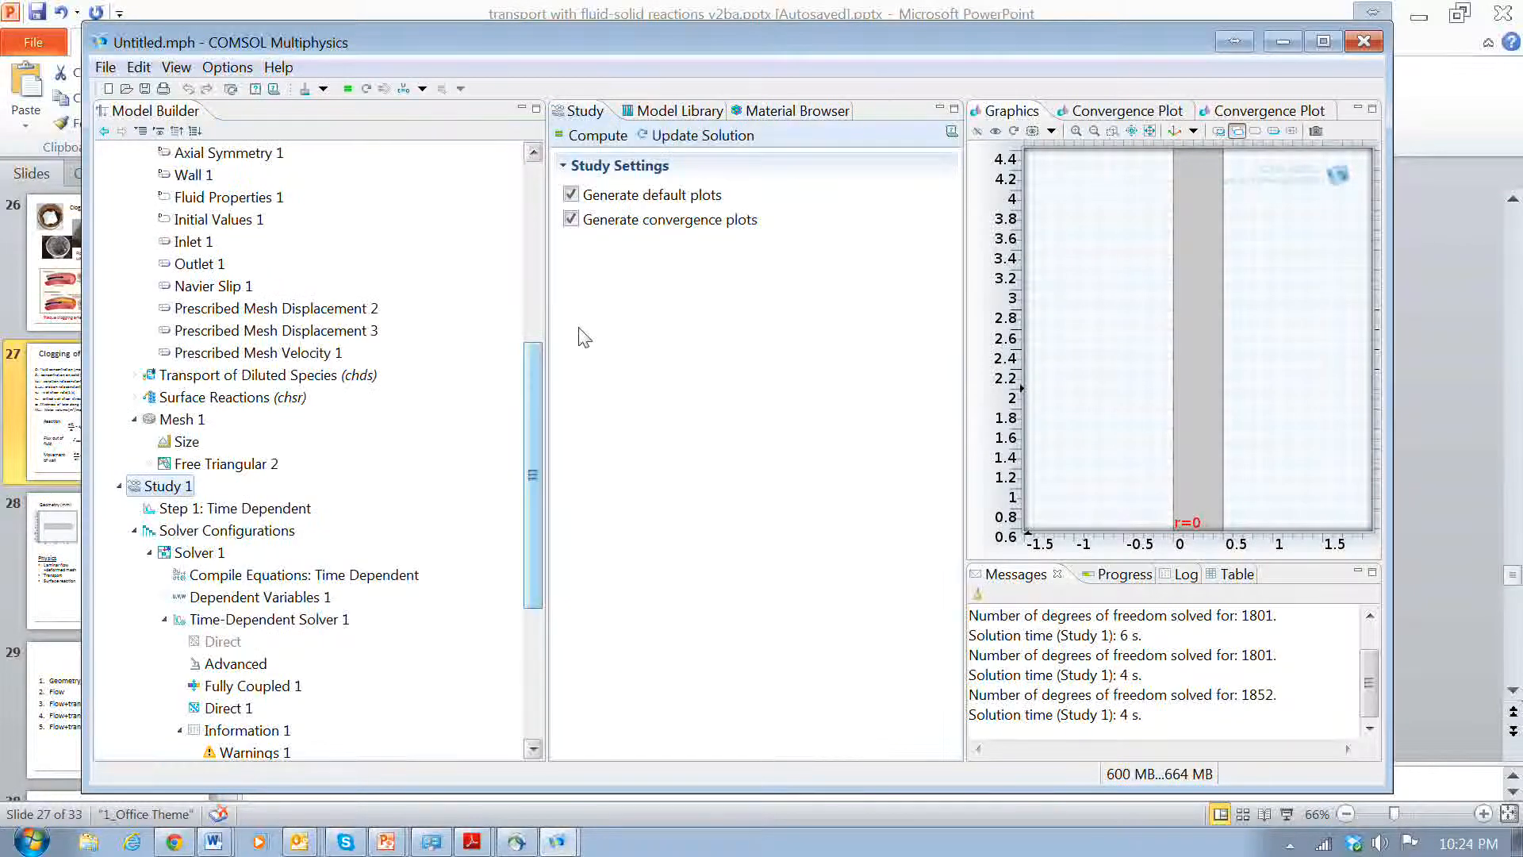
left_click(601, 138)
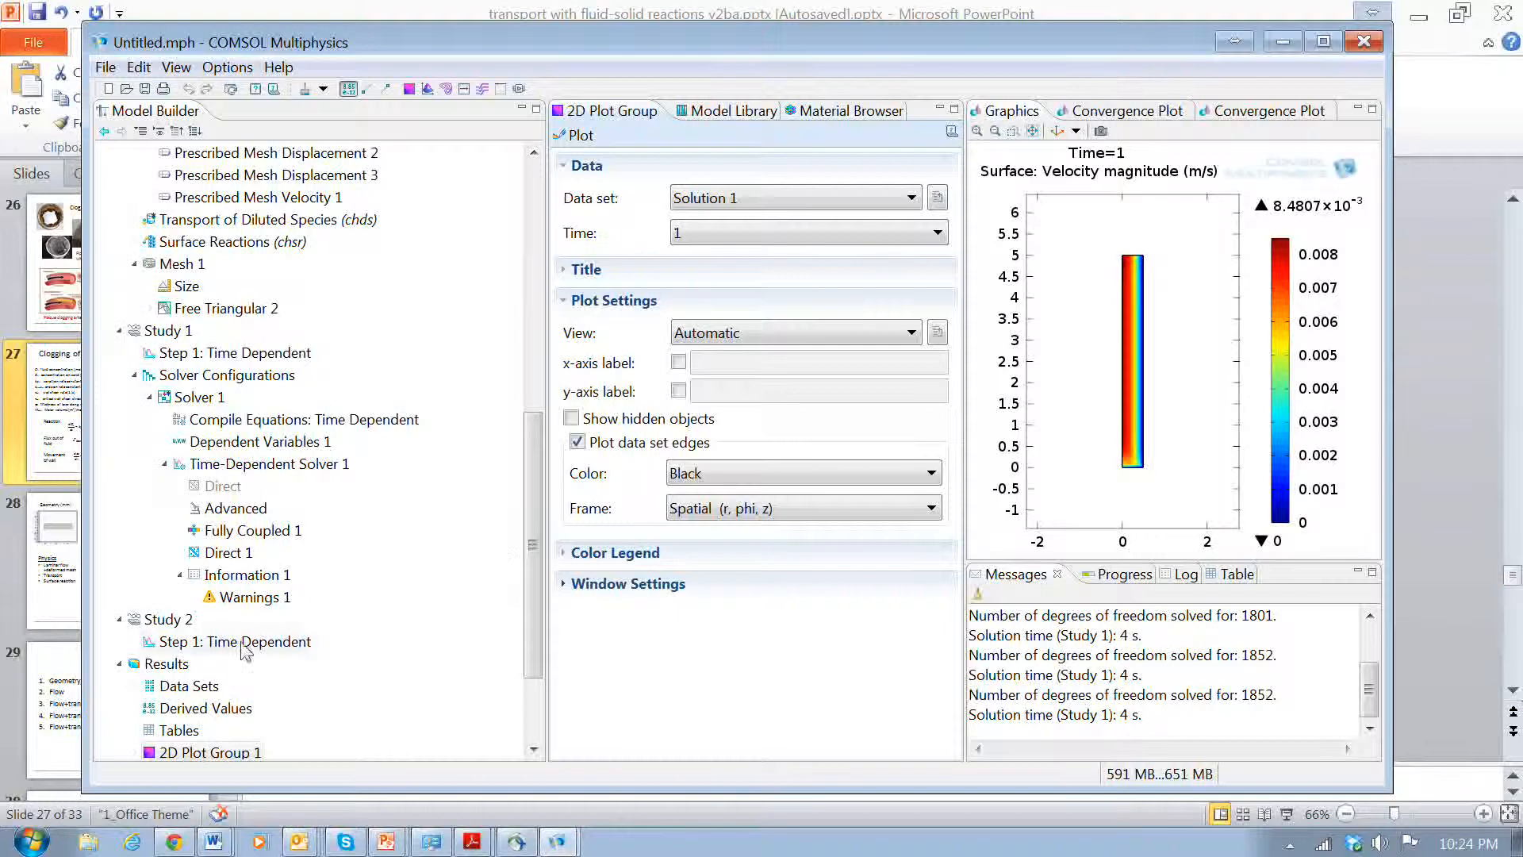
Set the output times of Study 1's Time Dependent step to 50 values from 0 to 5e5 s.
left_click(234, 353)
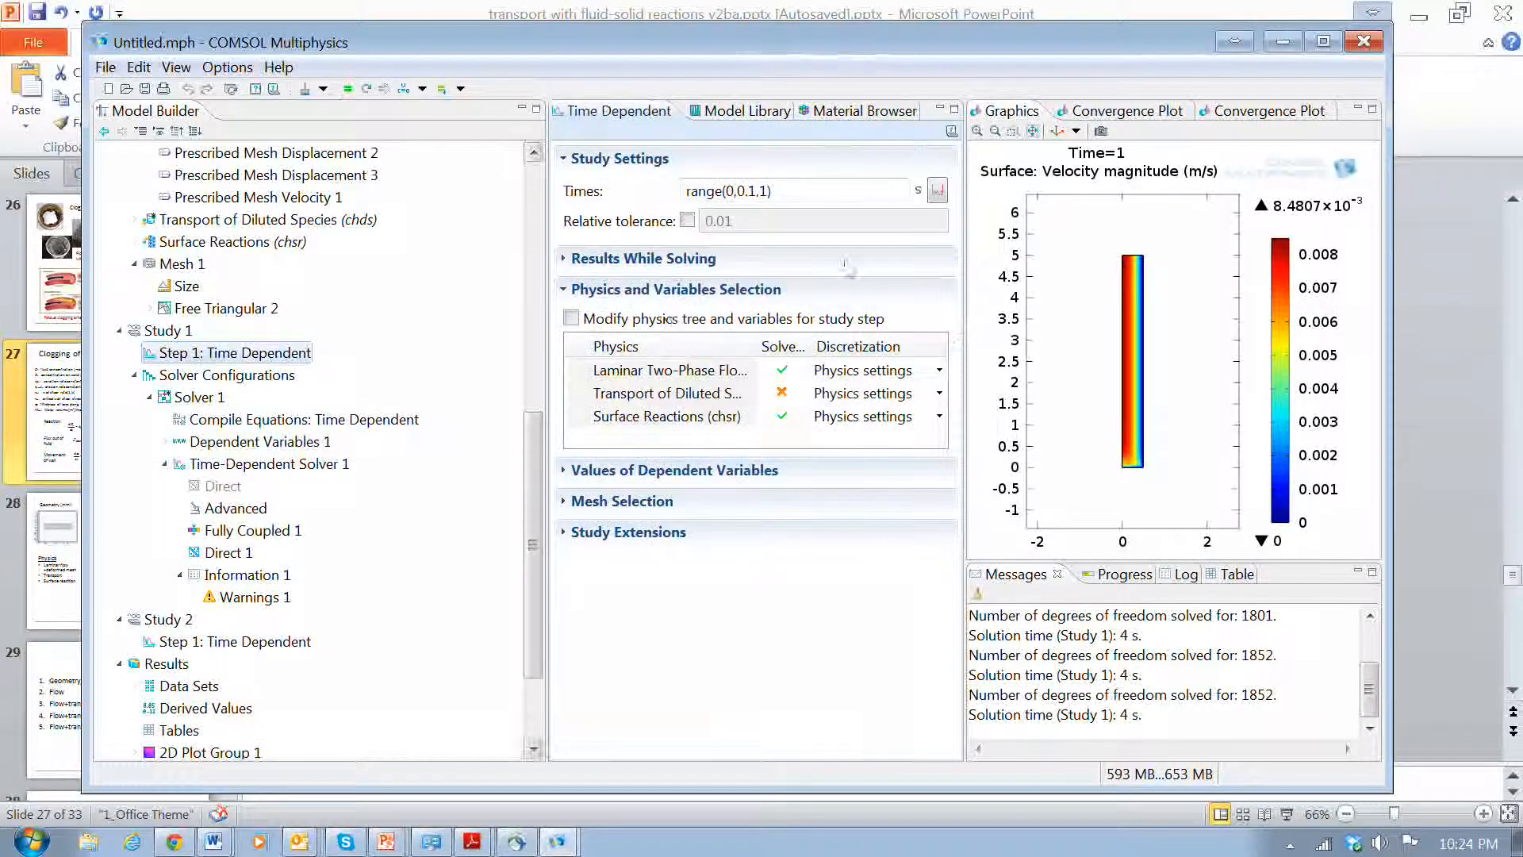
left_click(937, 191)
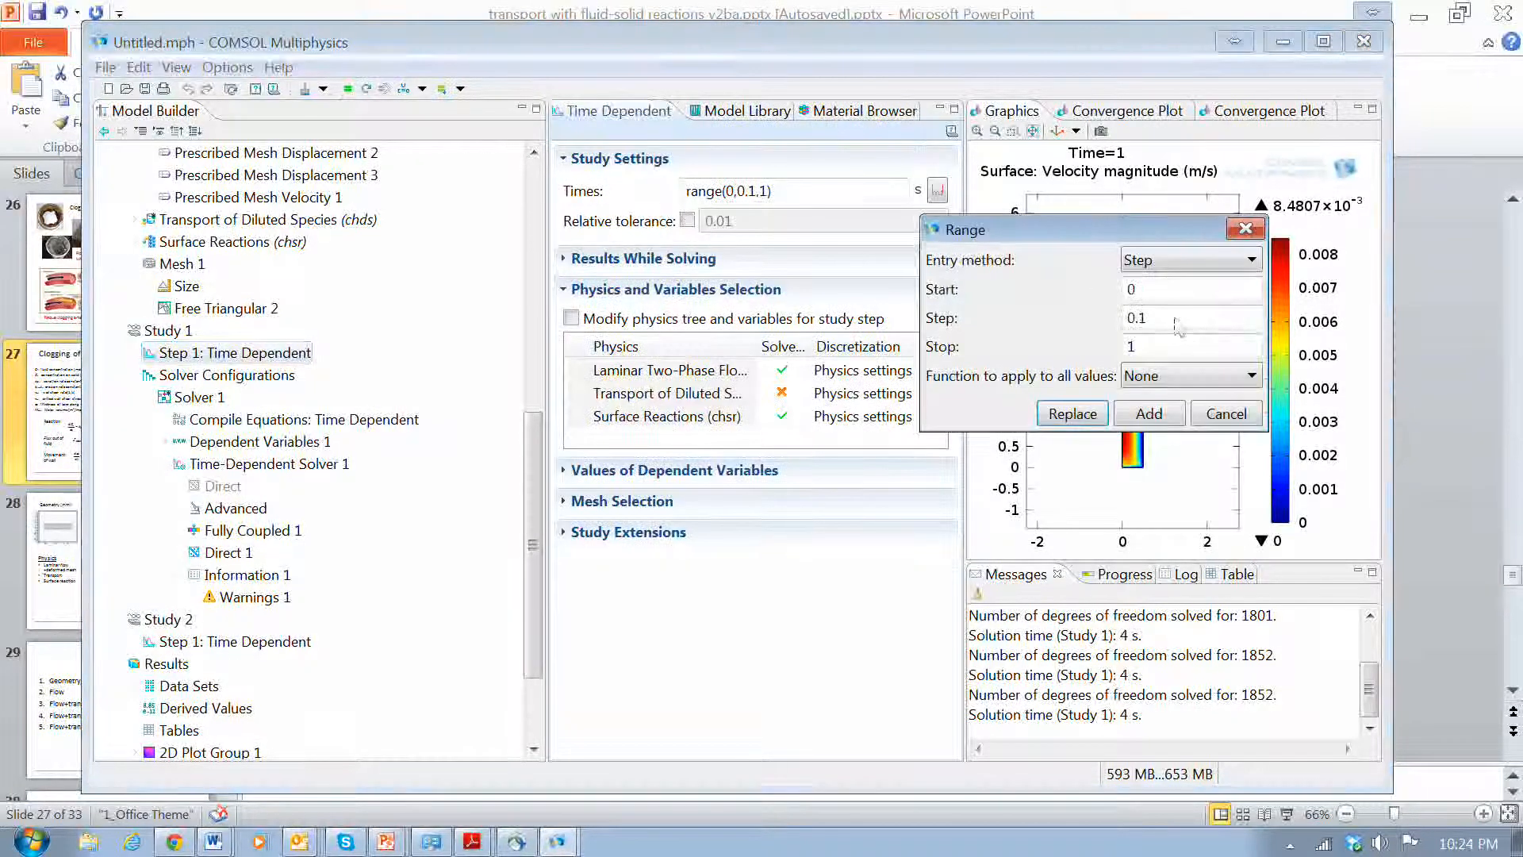
left_click(1250, 260)
left_click(1213, 301)
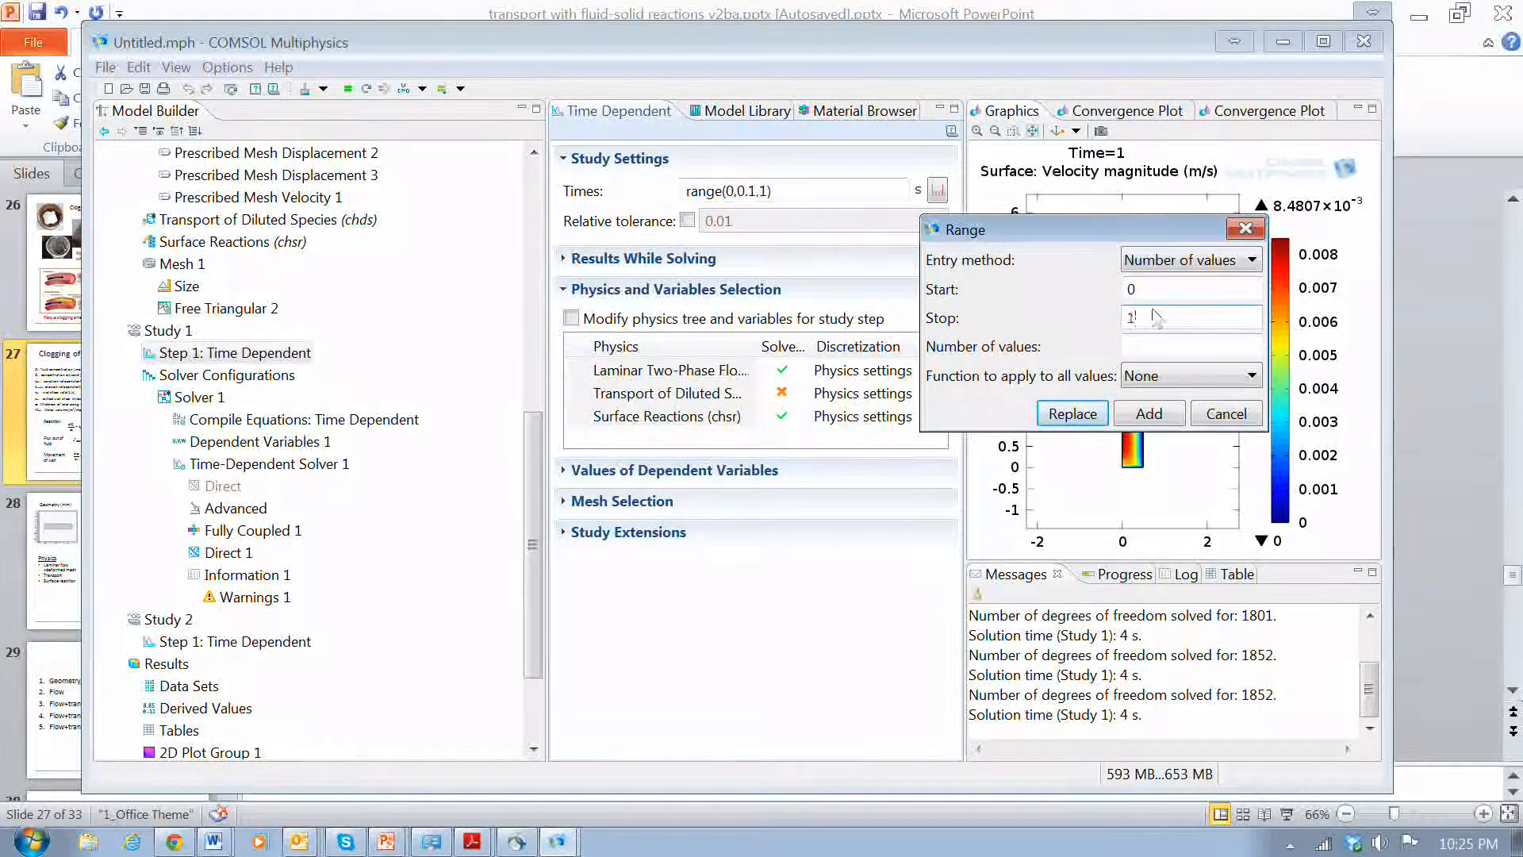
type(".")
left_click(1136, 355)
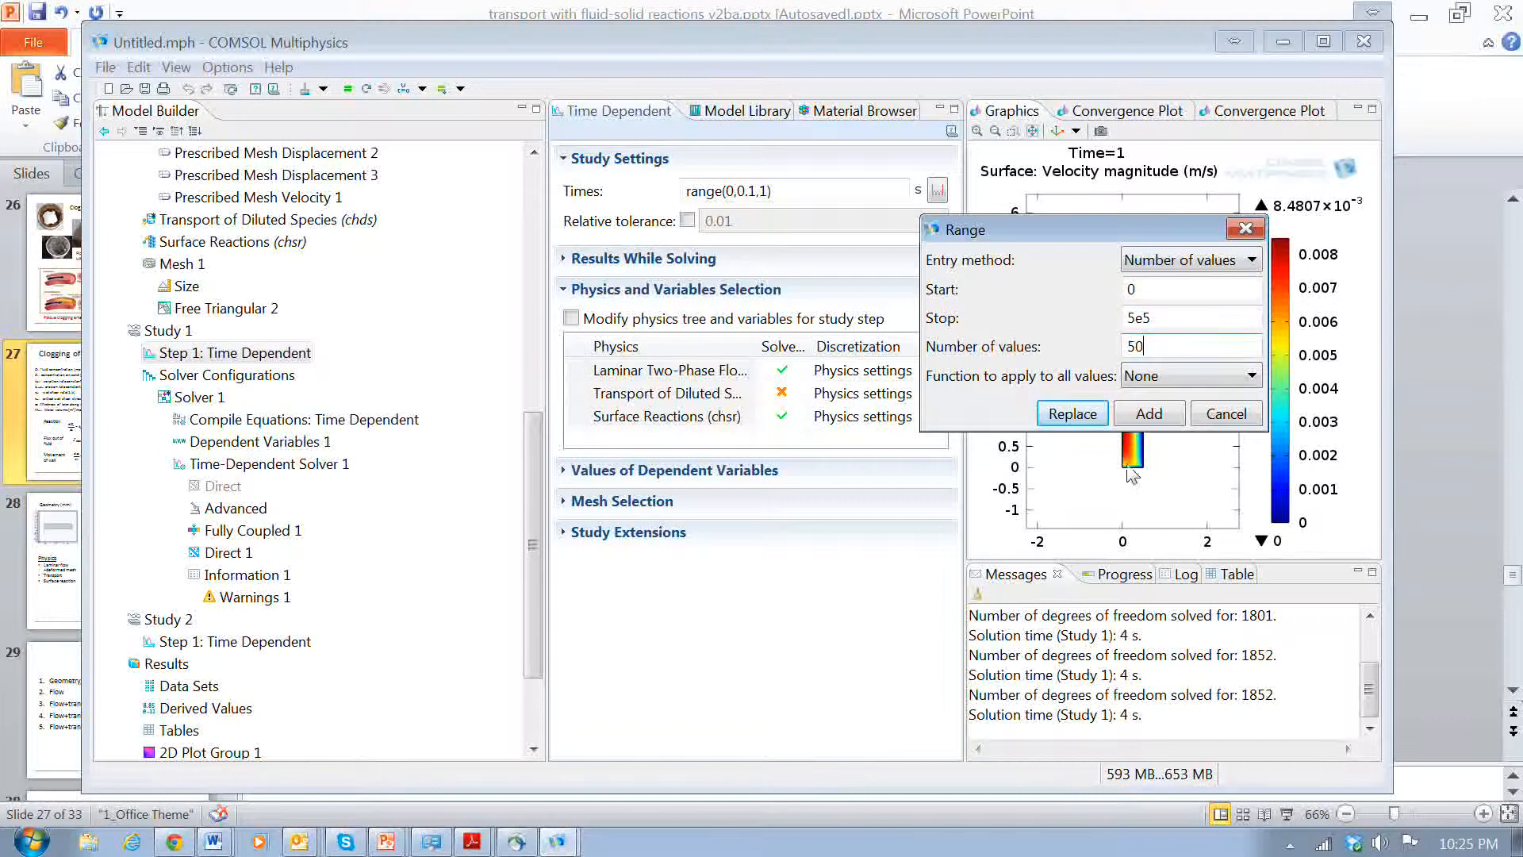
left_click(1085, 418)
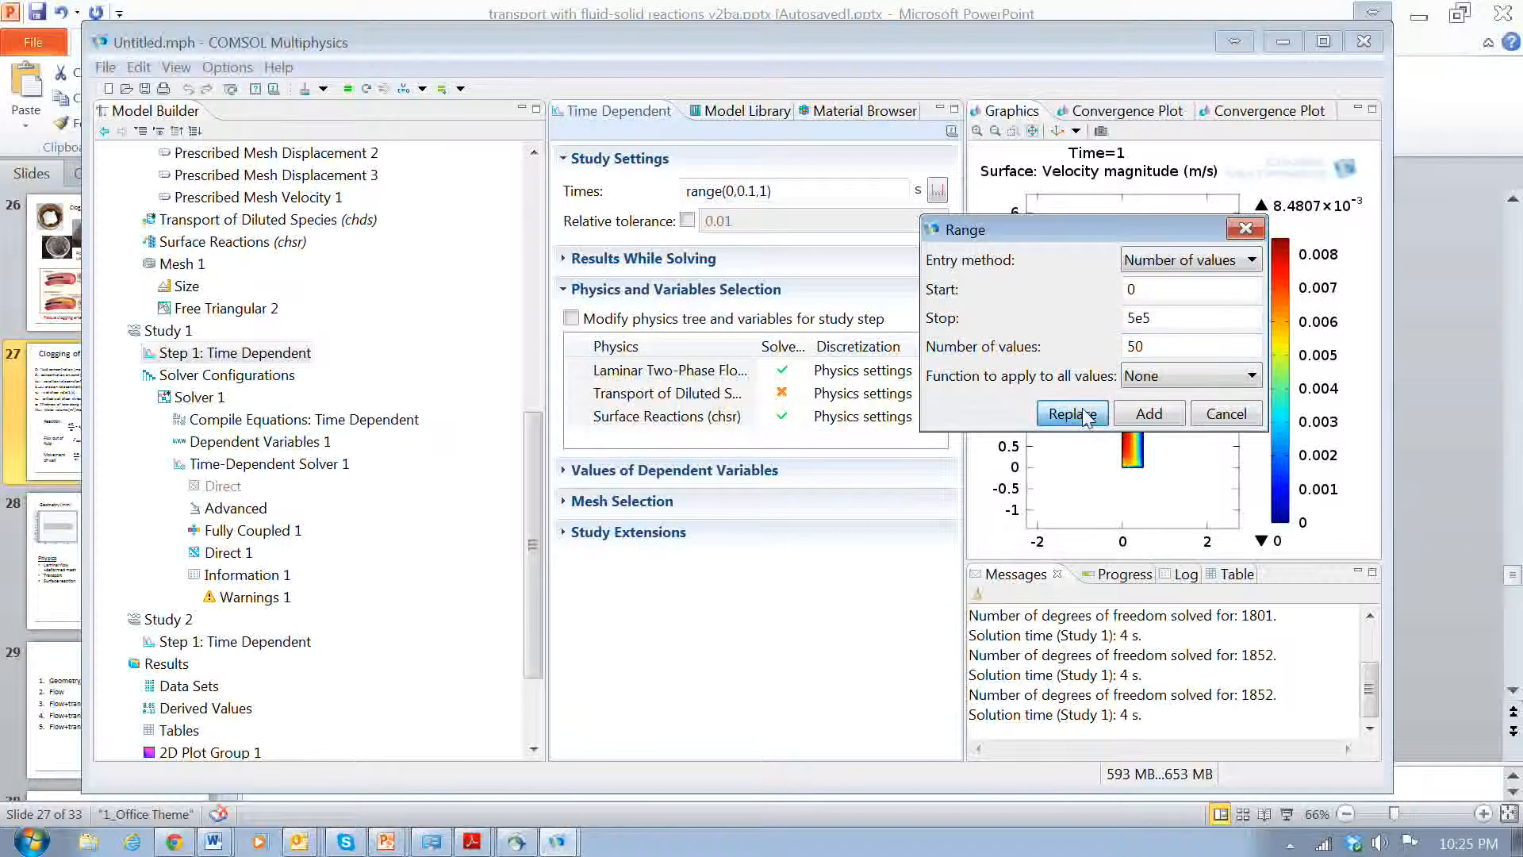
left_click(154, 331)
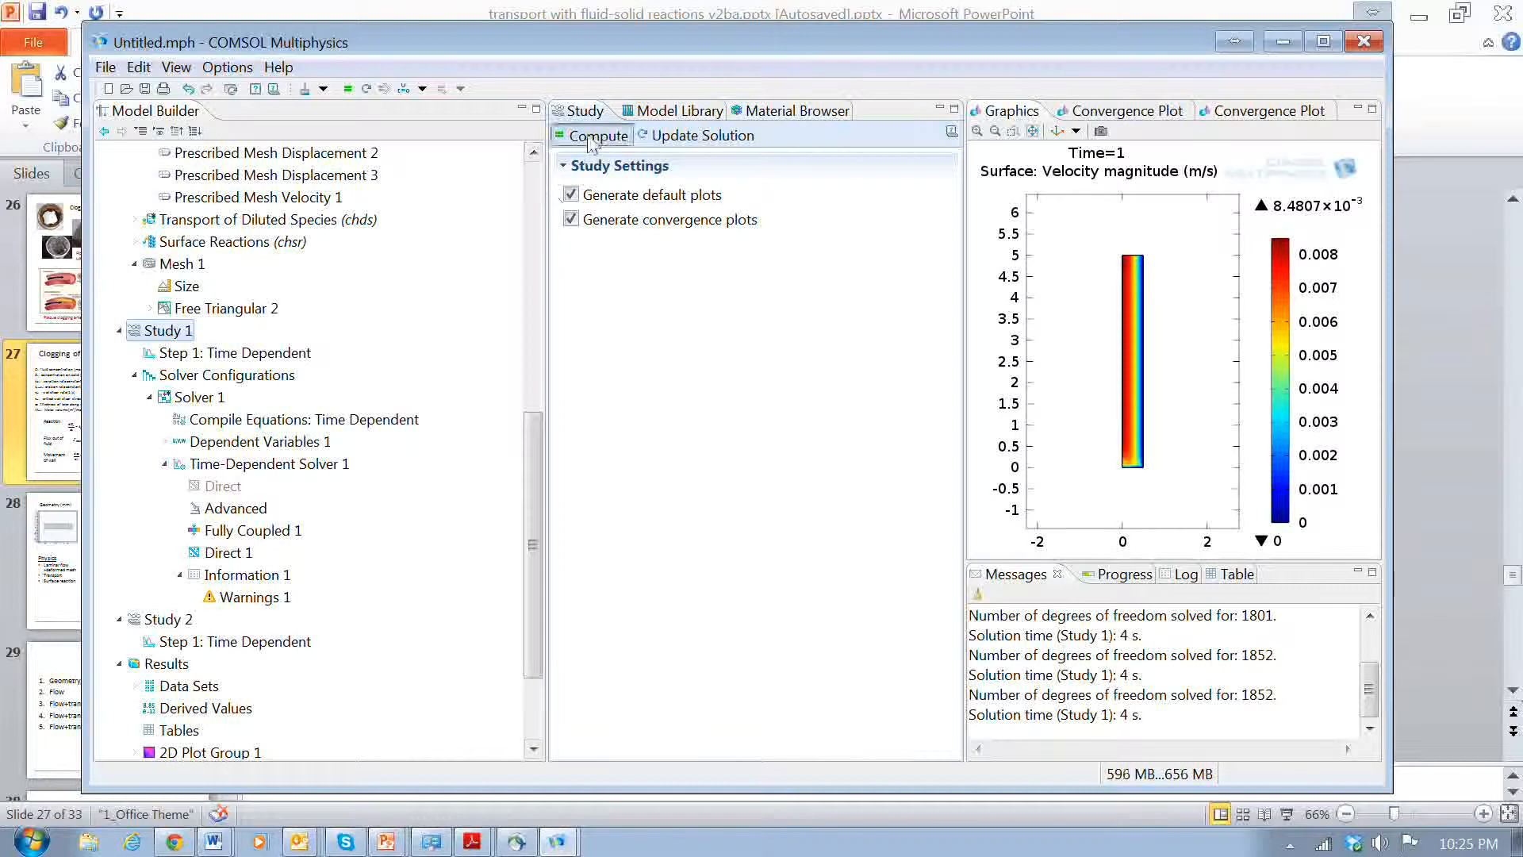
left_click(589, 138)
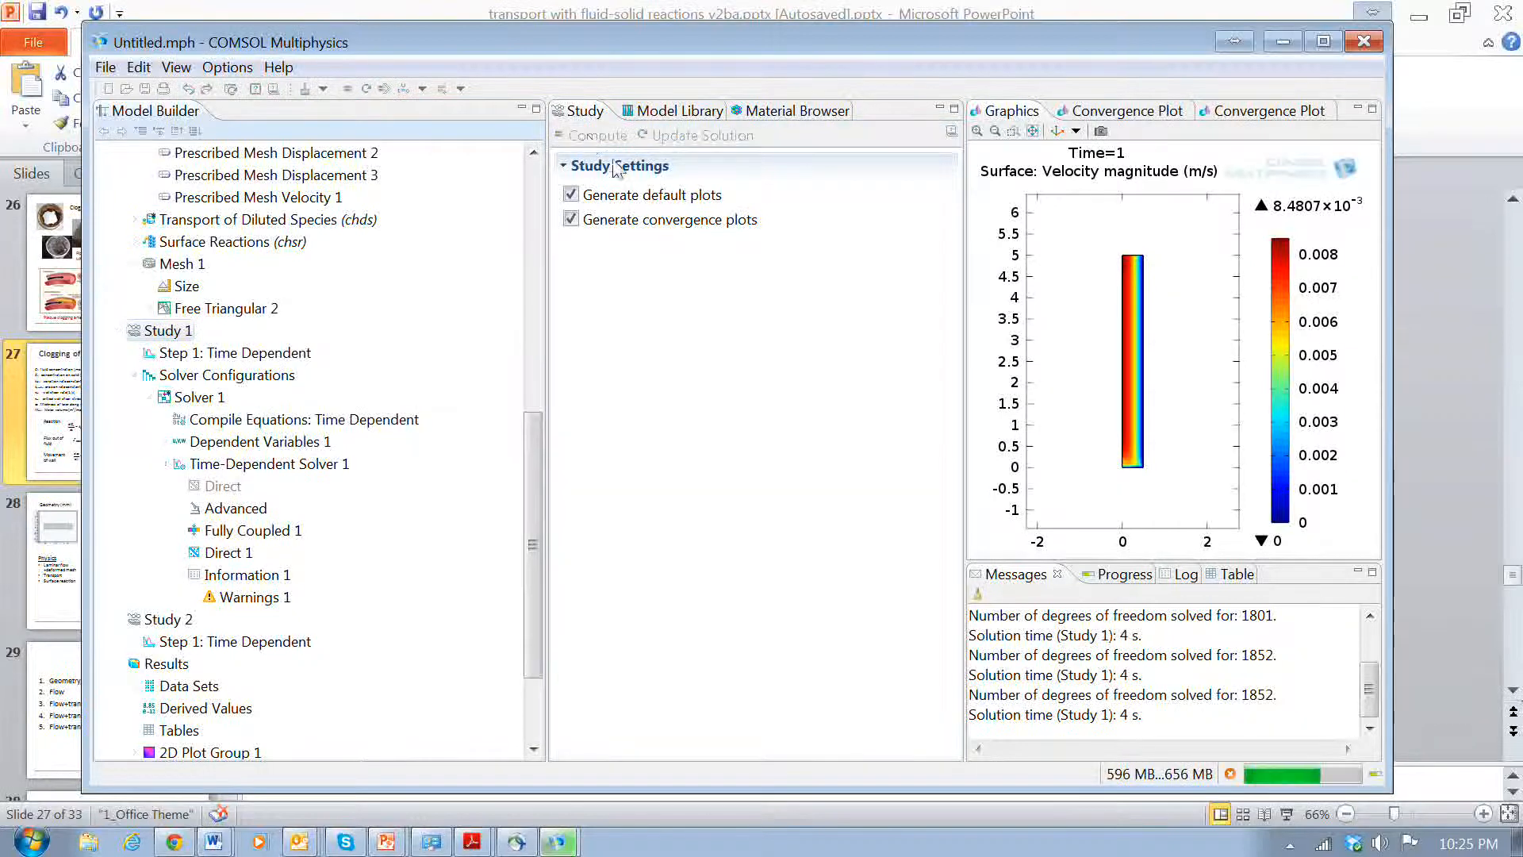
left_click(1230, 773)
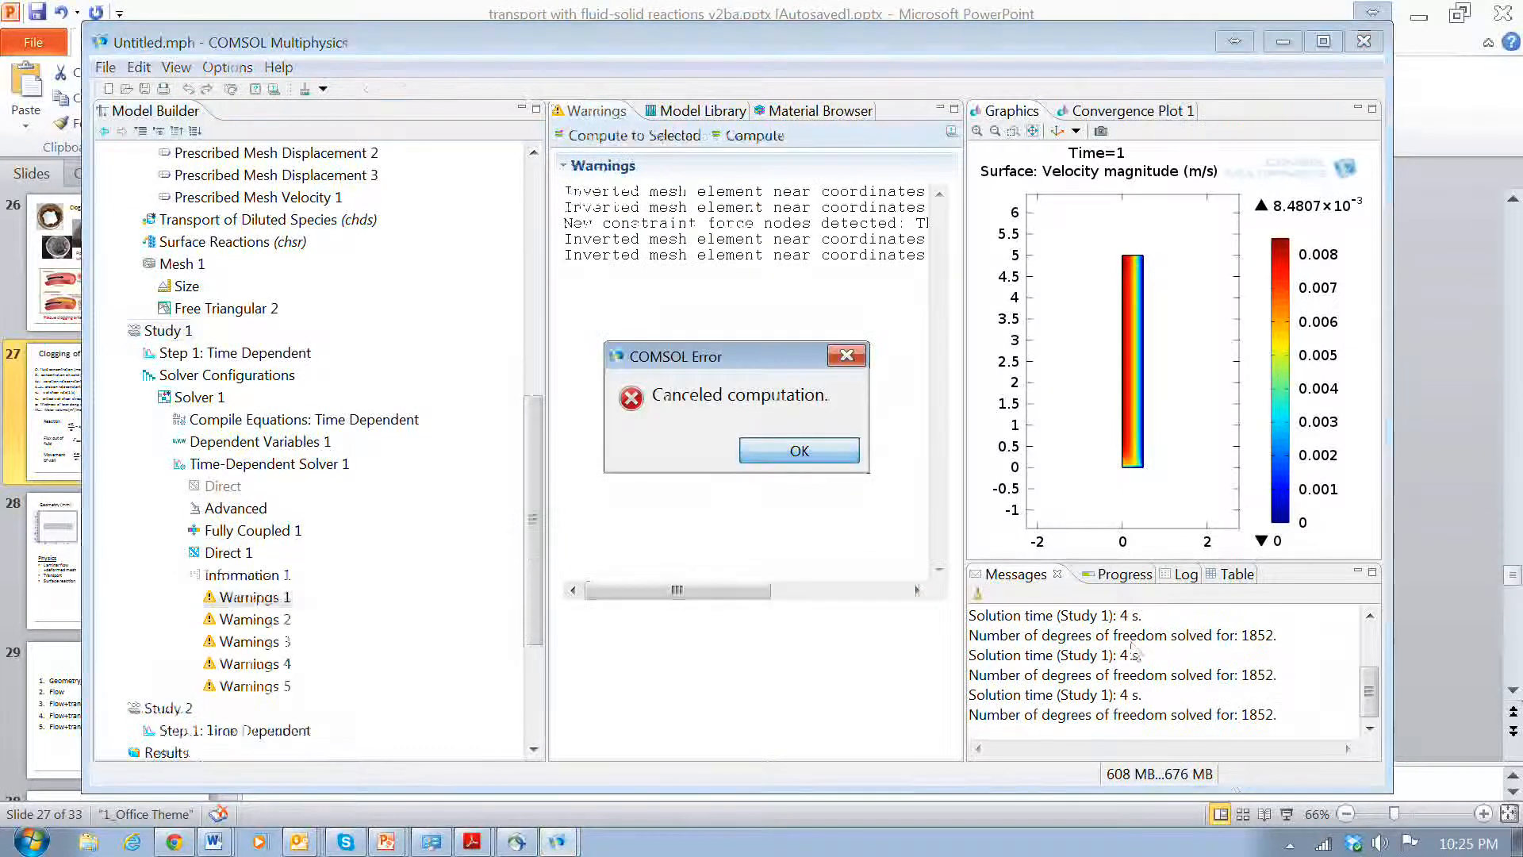
left_click(787, 450)
Enable solving for Transport of Diluted Species in Study 1's Time Dependent step.
left_click(249, 359)
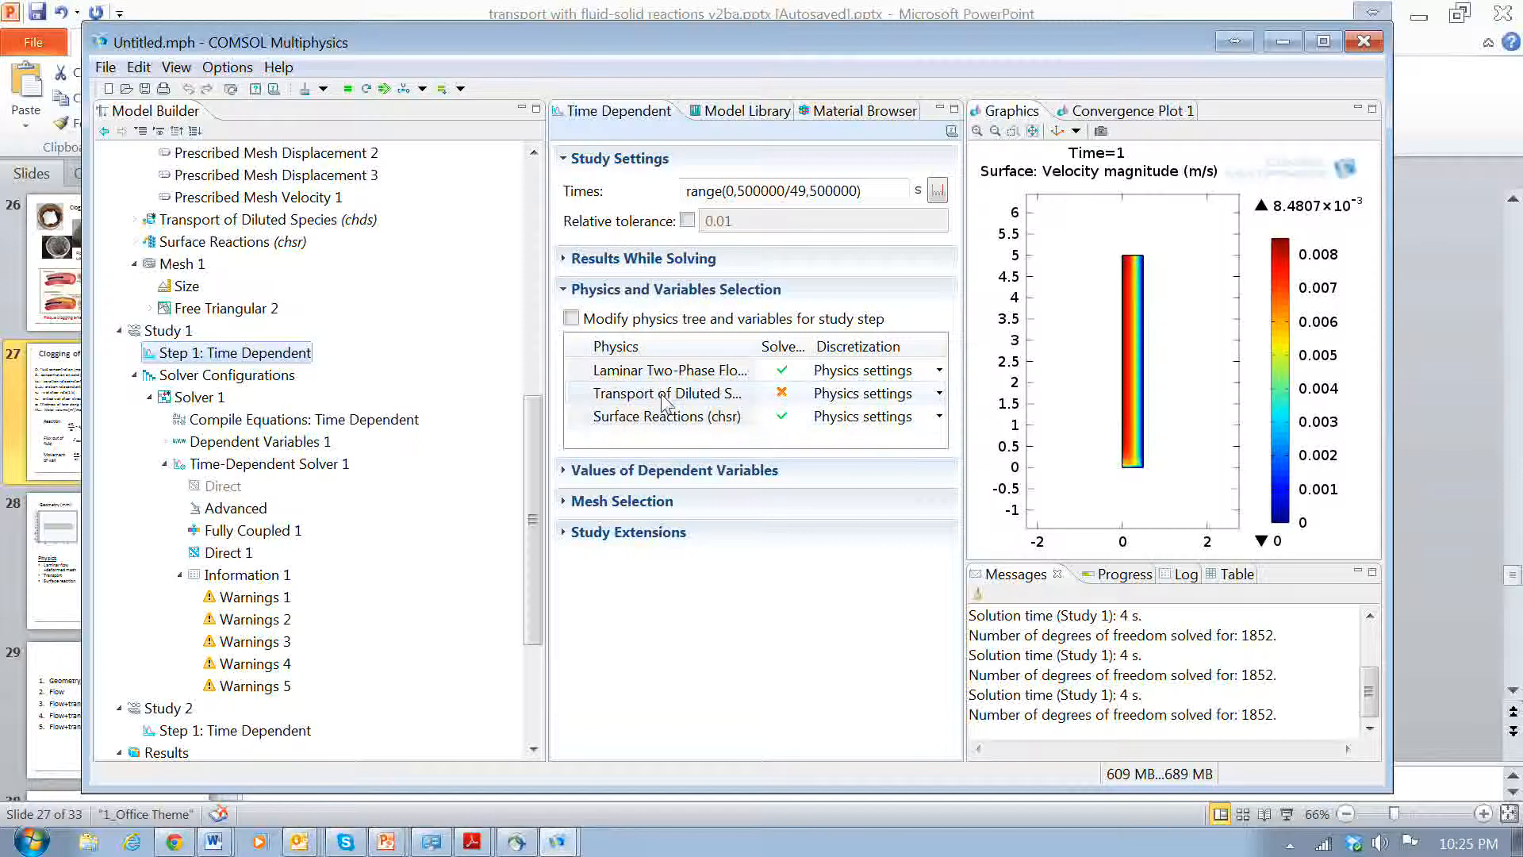
left_click(781, 395)
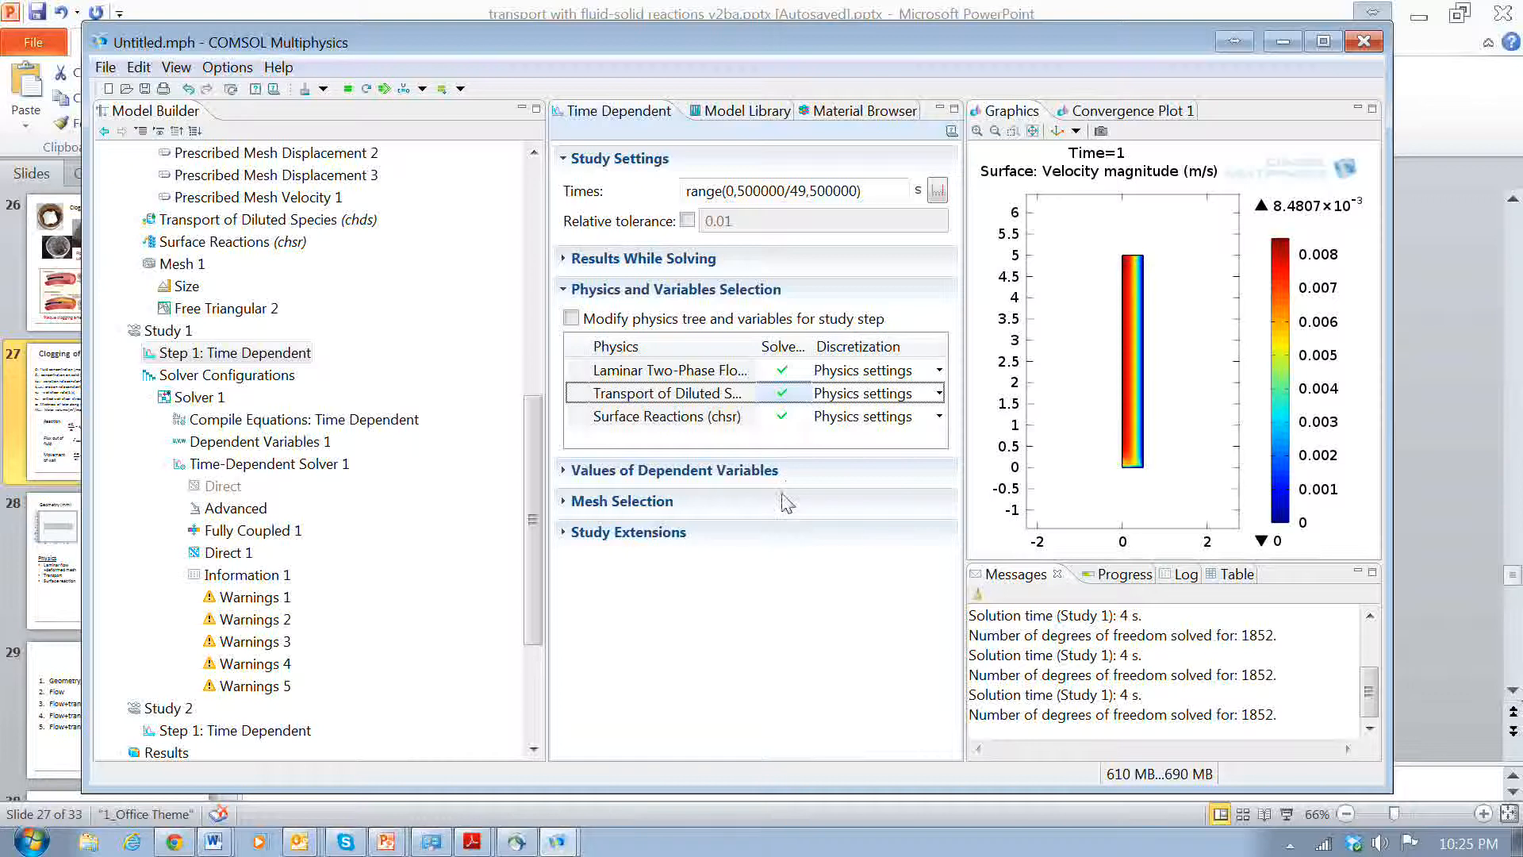
Enable plotting of 2D Plot Group 1 while Study 1 solves, and set its Surface 1 expression to the concentration Cf.
left_click(583, 258)
left_click(576, 286)
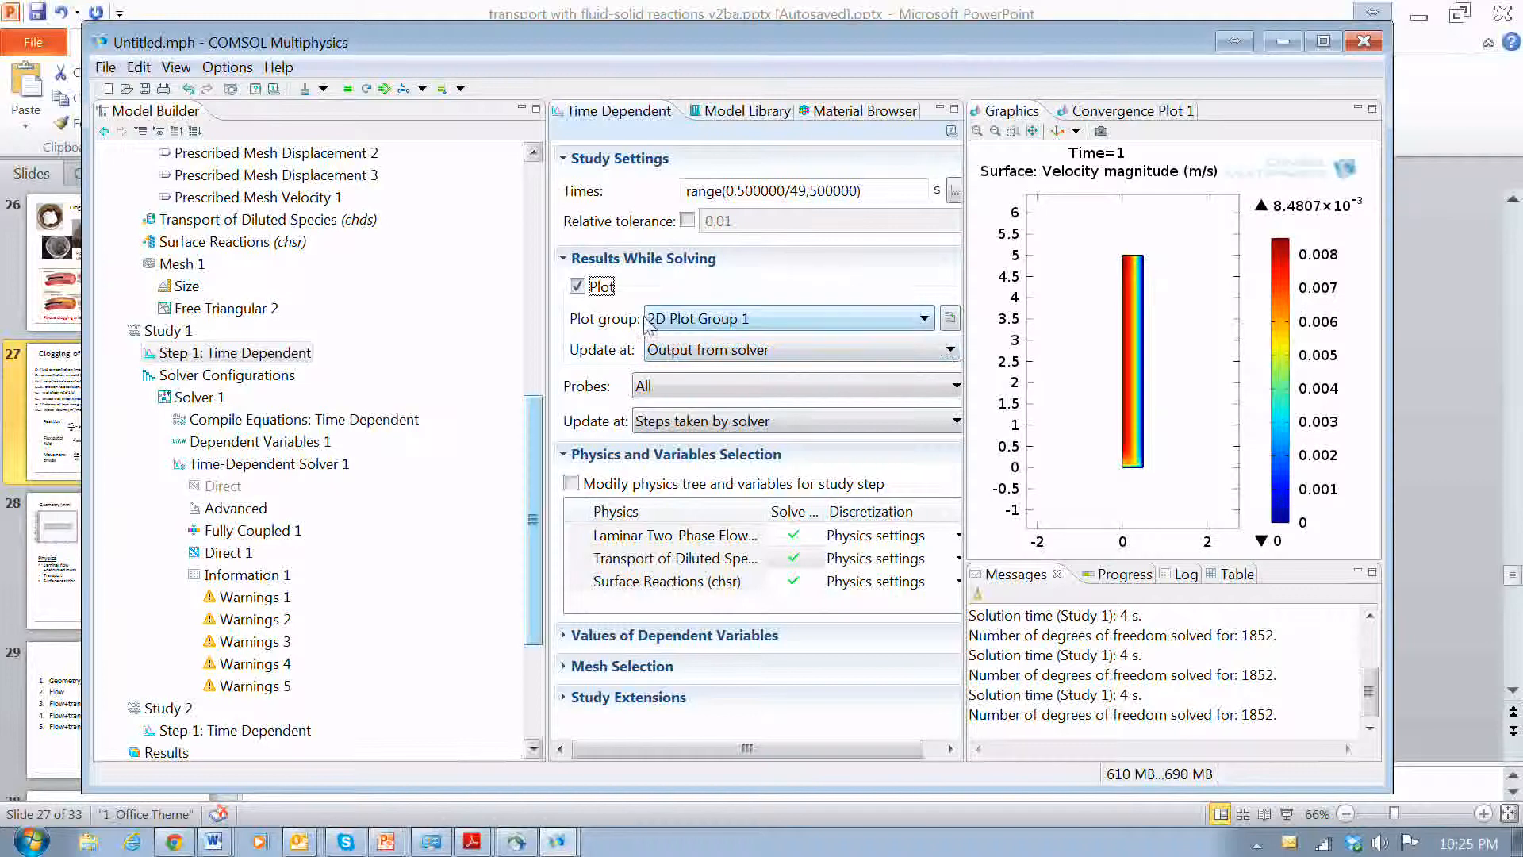
left_click_drag(533, 508, 539, 607)
left_click(204, 619)
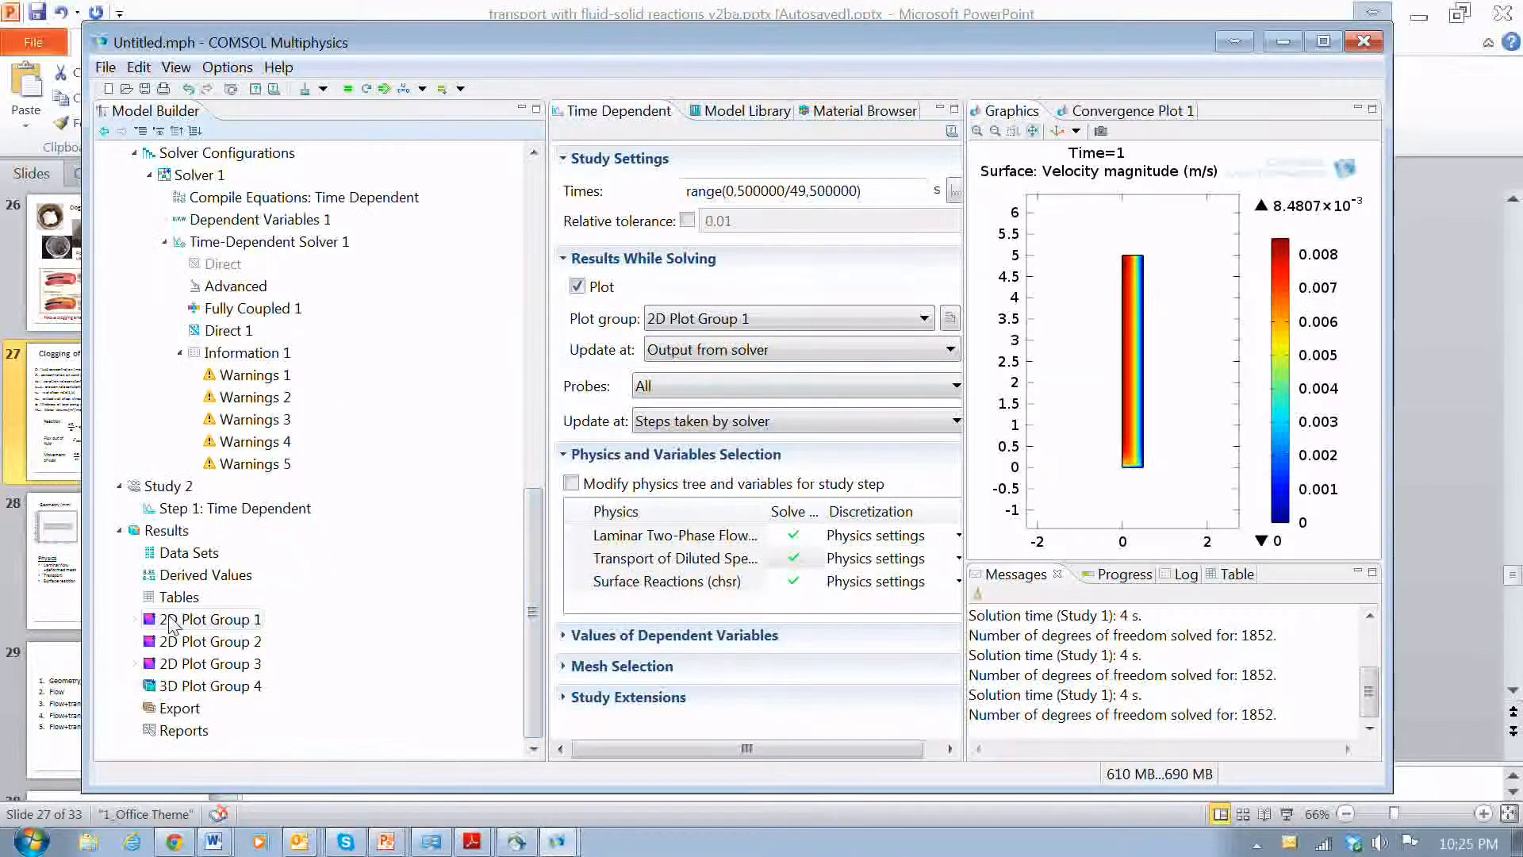
left_click(133, 620)
left_click(192, 641)
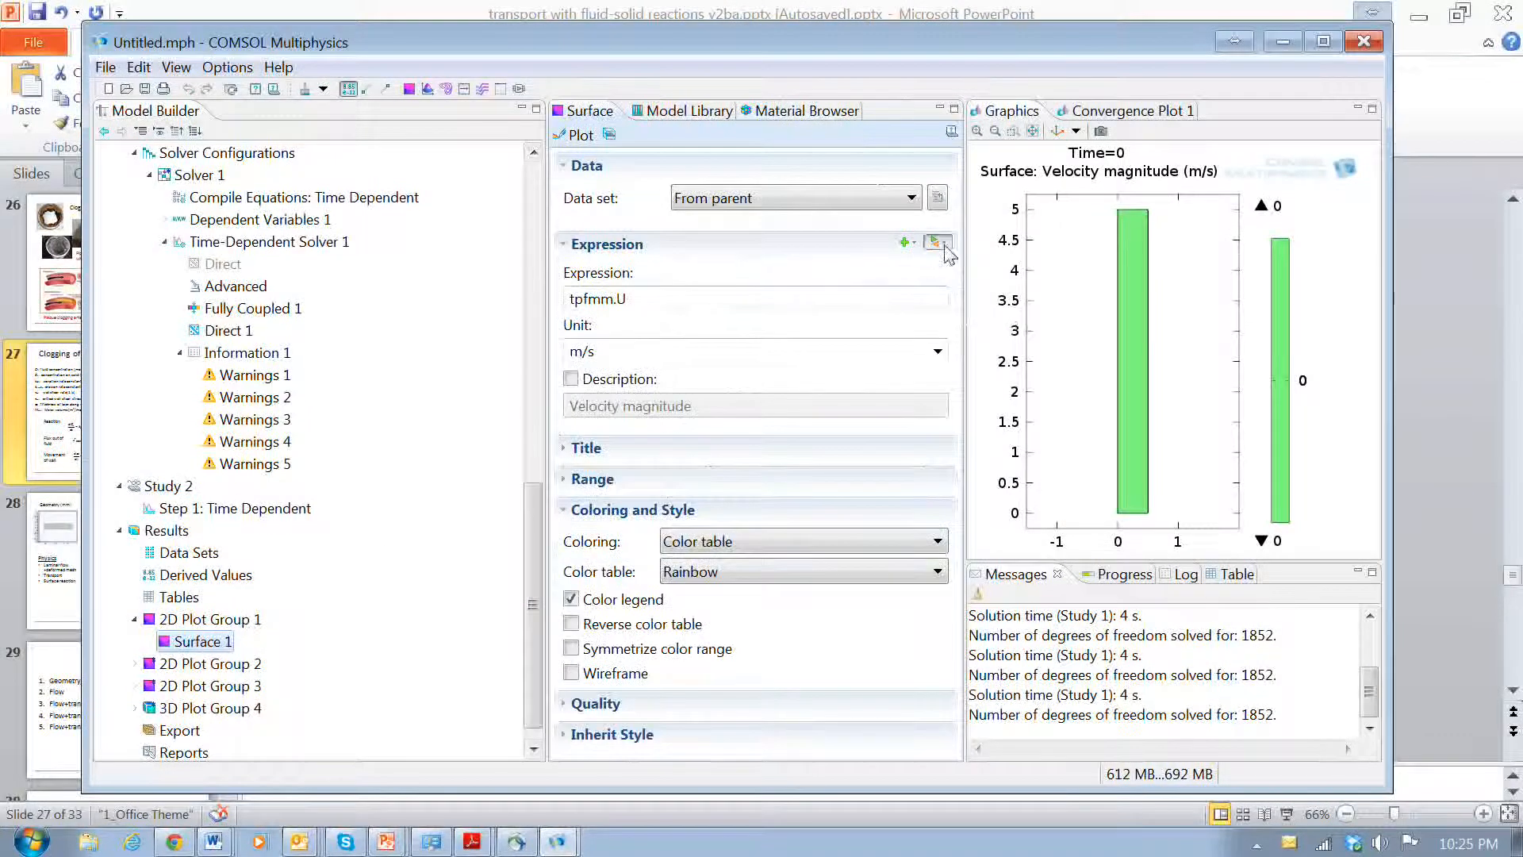
left_click(945, 246)
mouse_move(1035, 357)
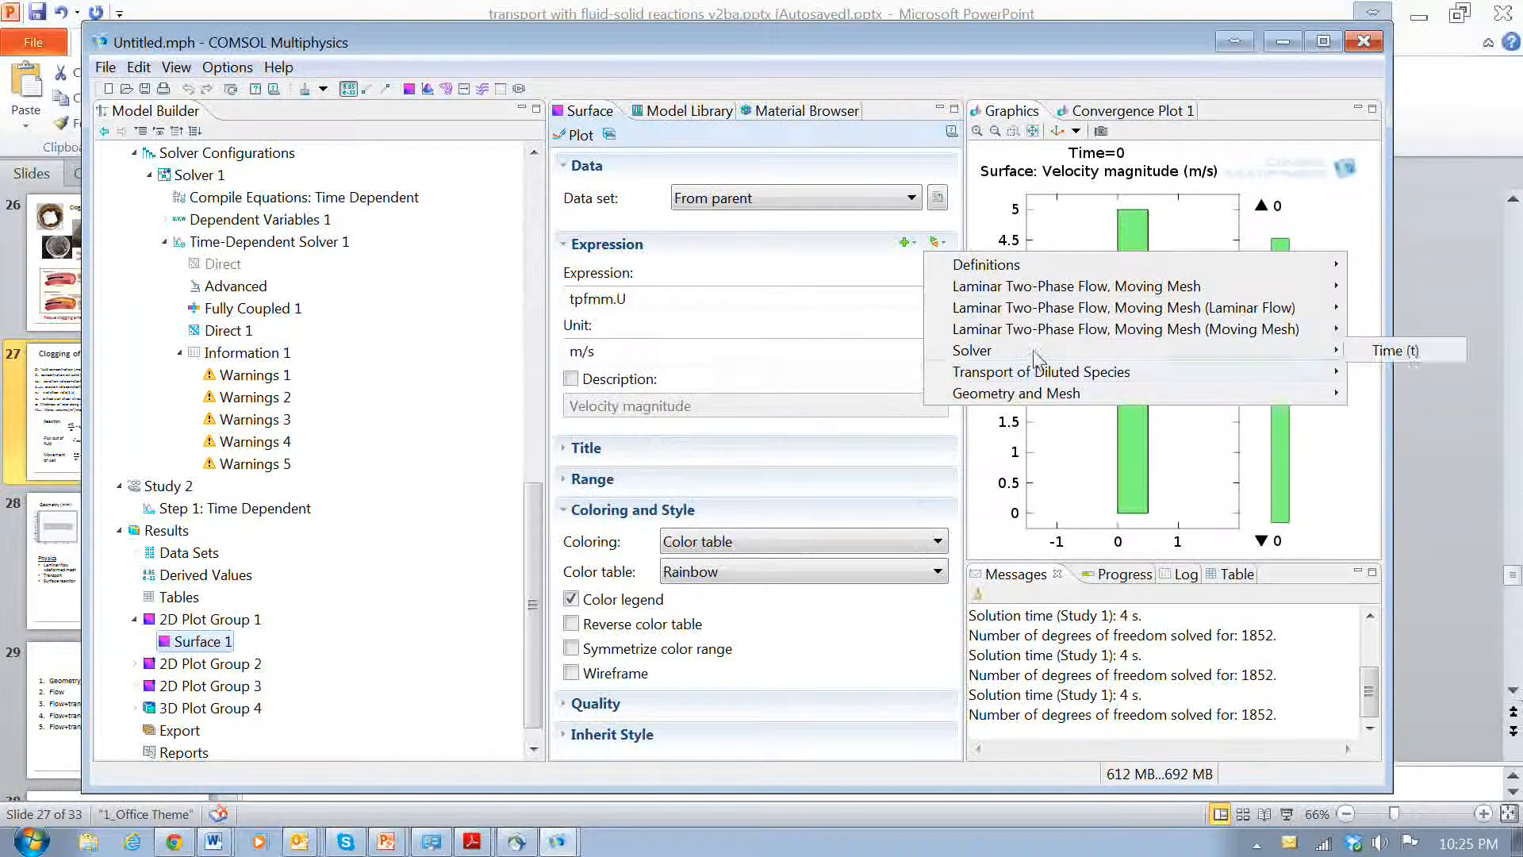
mouse_move(873, 372)
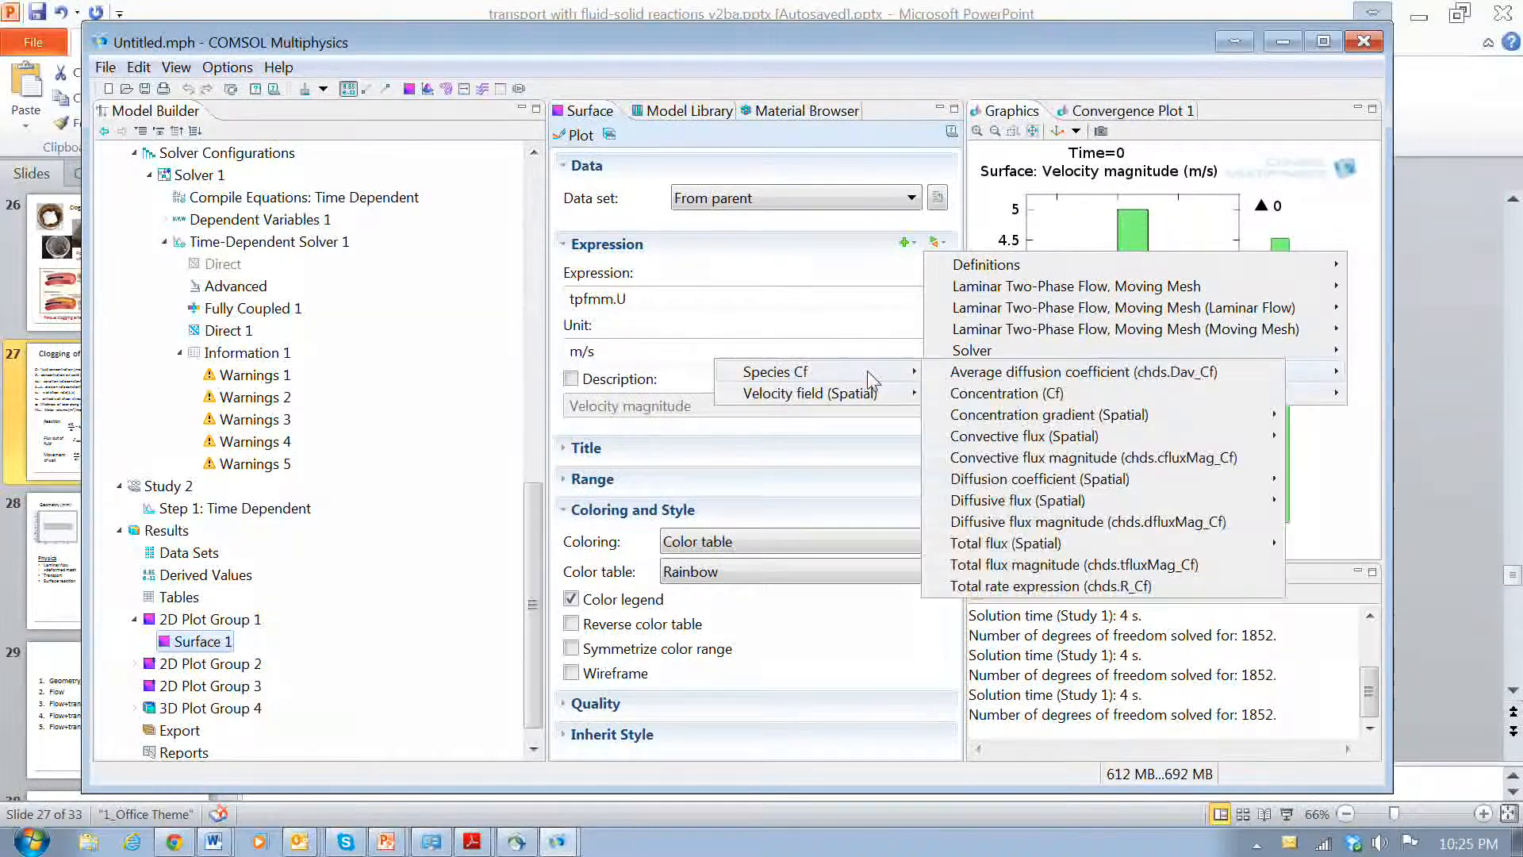
left_click(1015, 393)
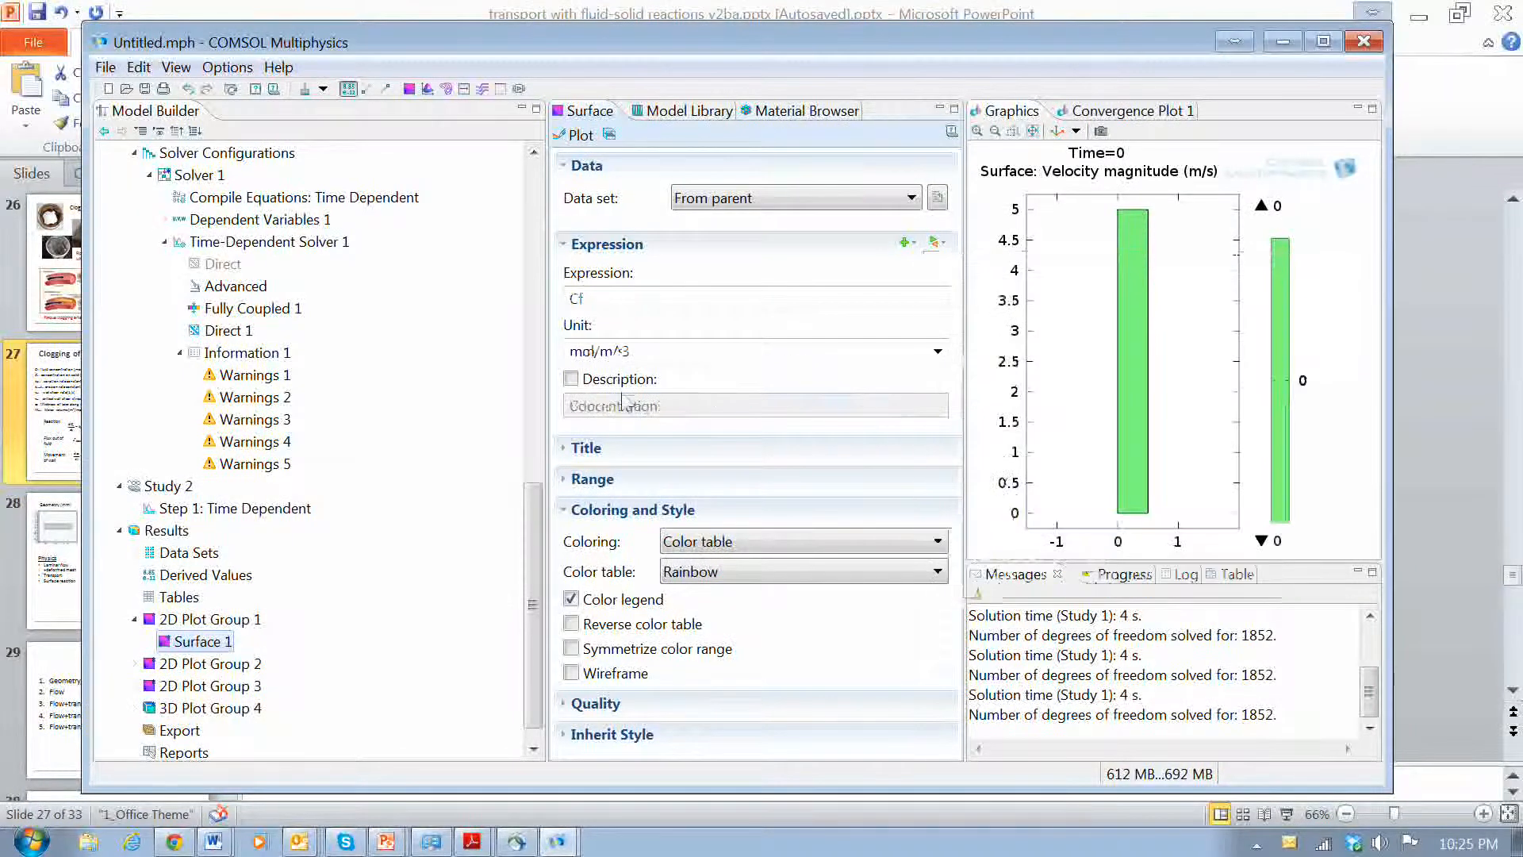
Try to compute Study 1, following the time-dependent solver's progress and current time value.
left_click_drag(532, 605, 520, 435)
left_click(163, 530)
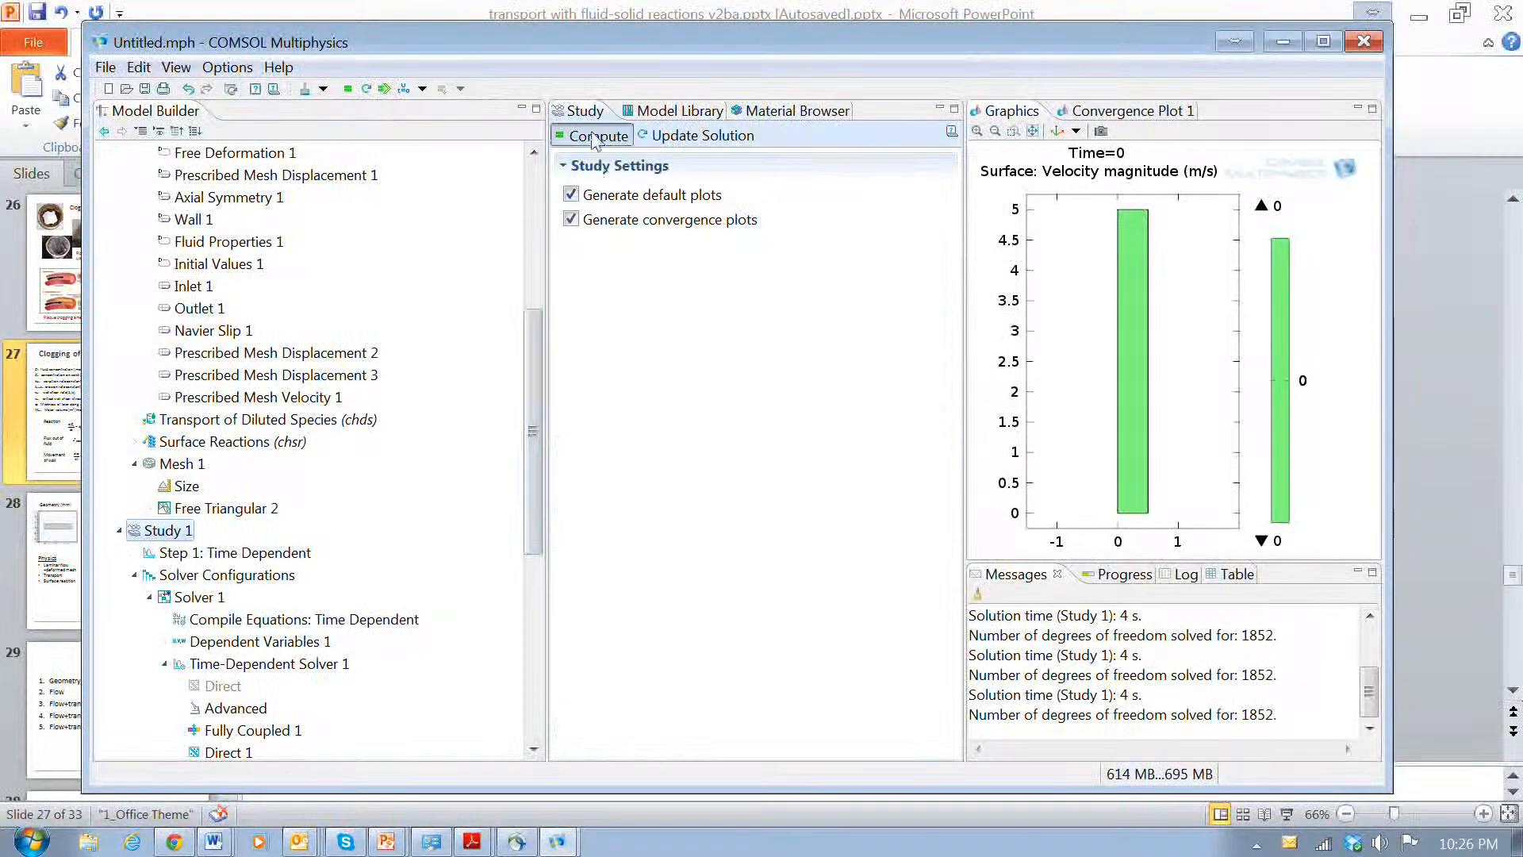
left_click(594, 136)
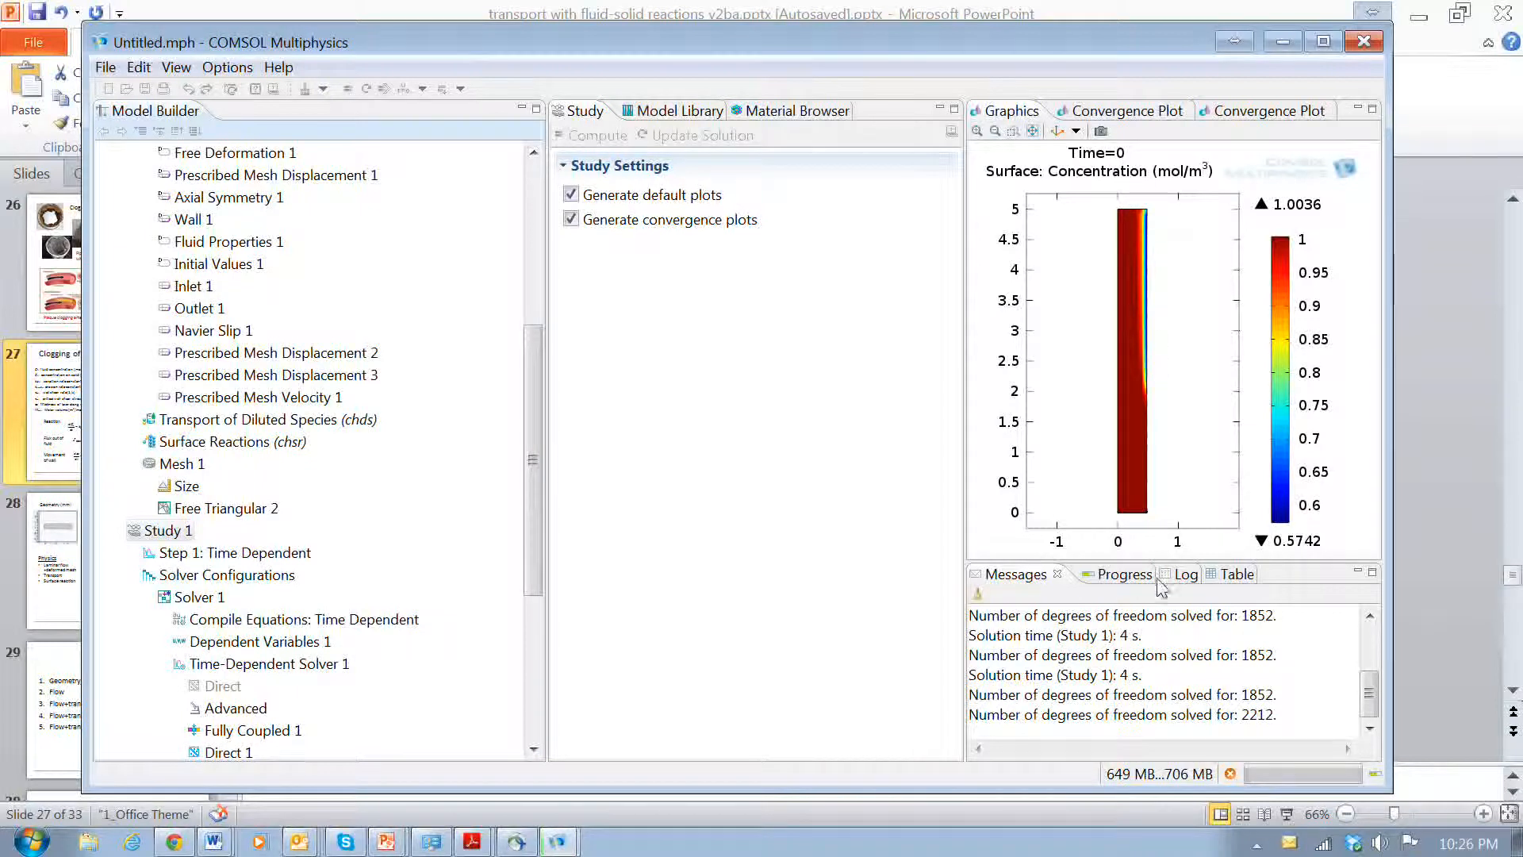
left_click(1124, 576)
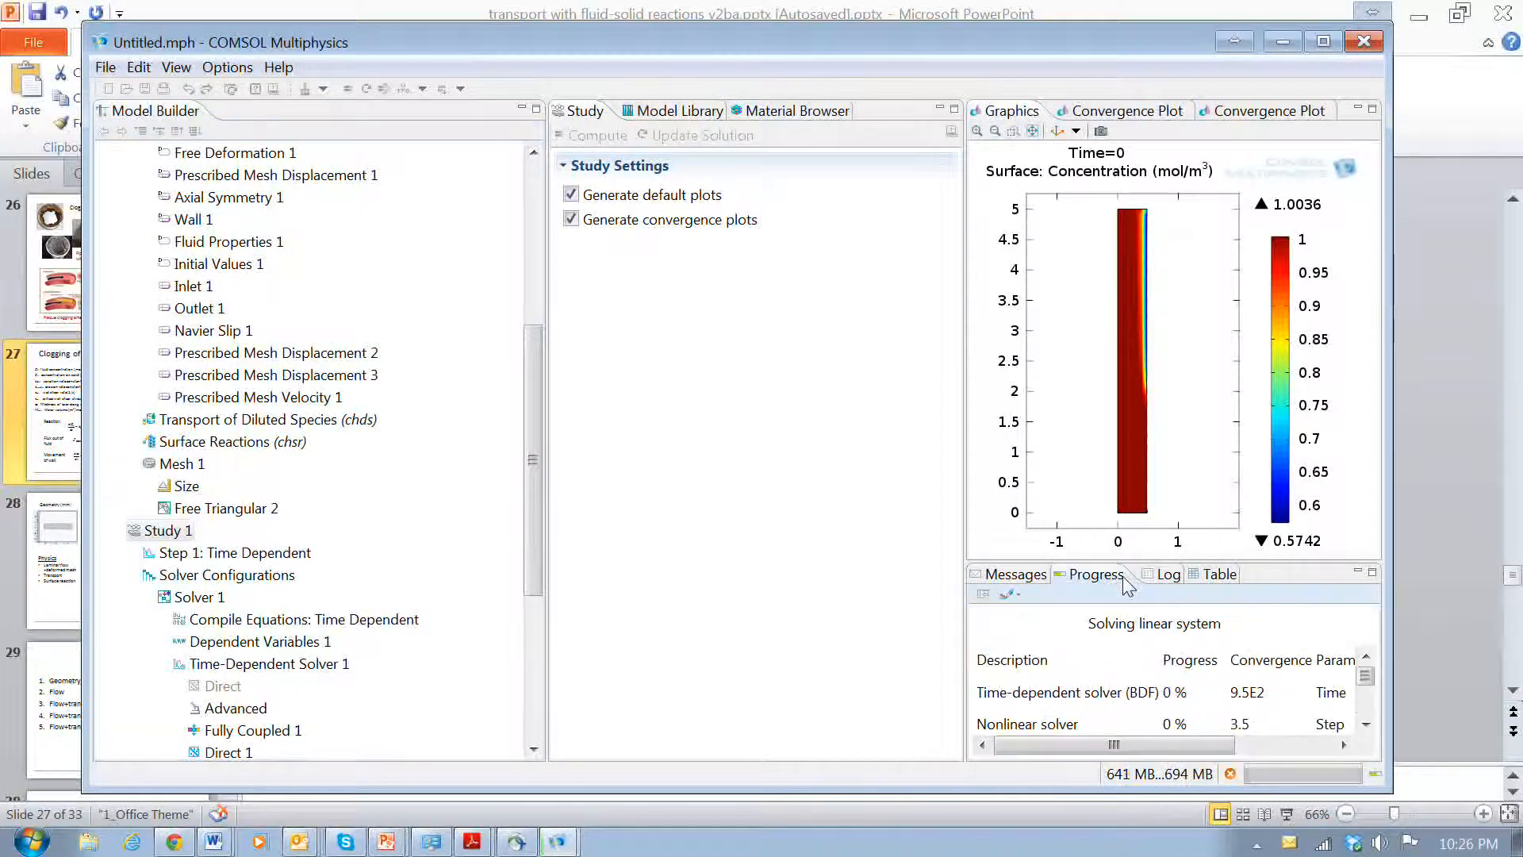
left_click_drag(1179, 749, 1250, 749)
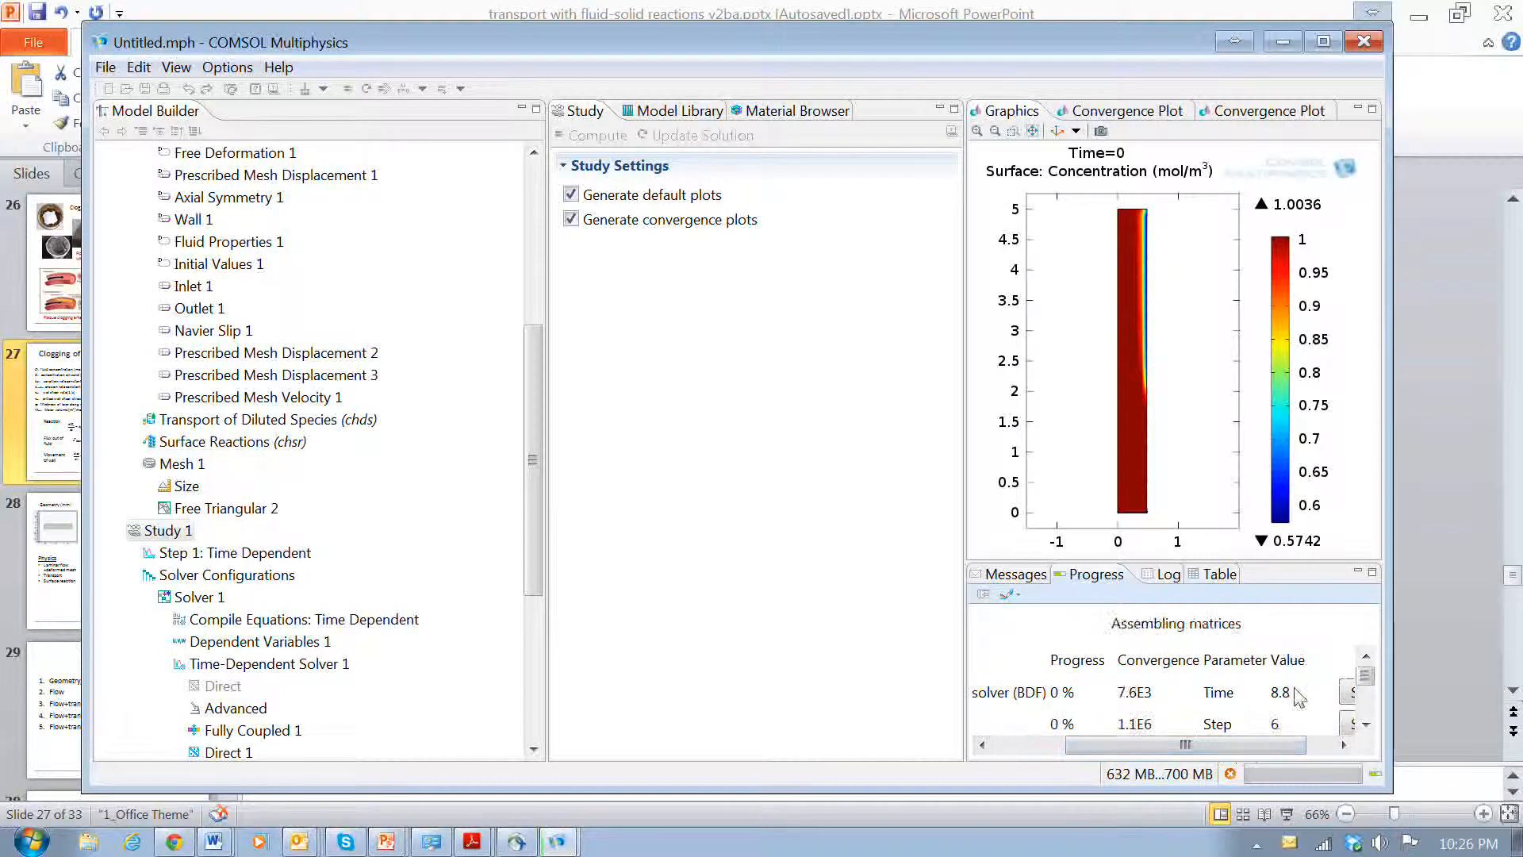
mouse_move(1268, 747)
left_mouse_down()
mouse_move(1209, 750)
mouse_move(1256, 745)
left_mouse_up()
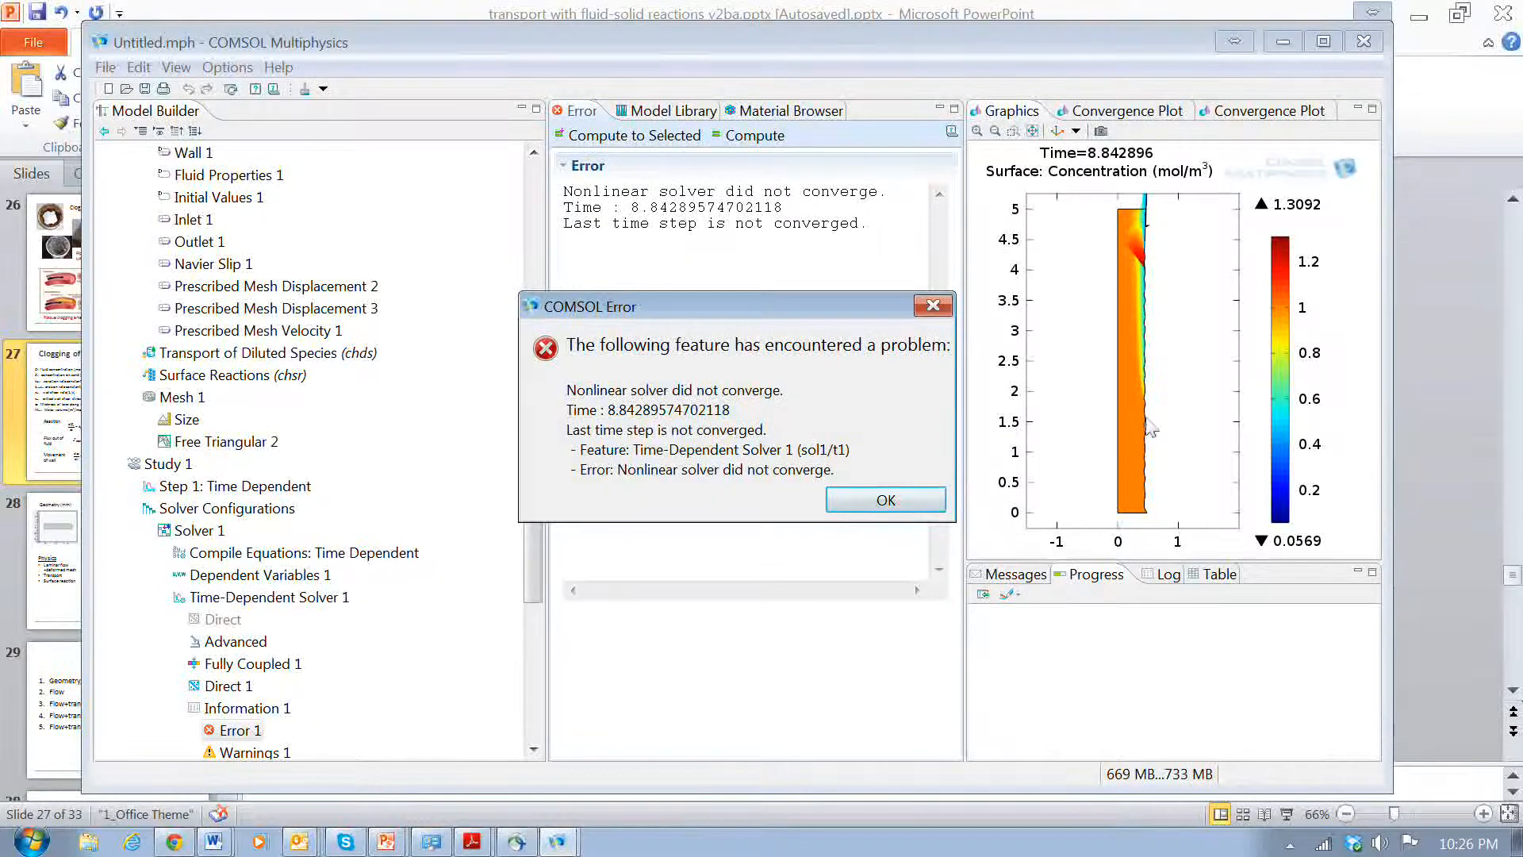
left_click(875, 504)
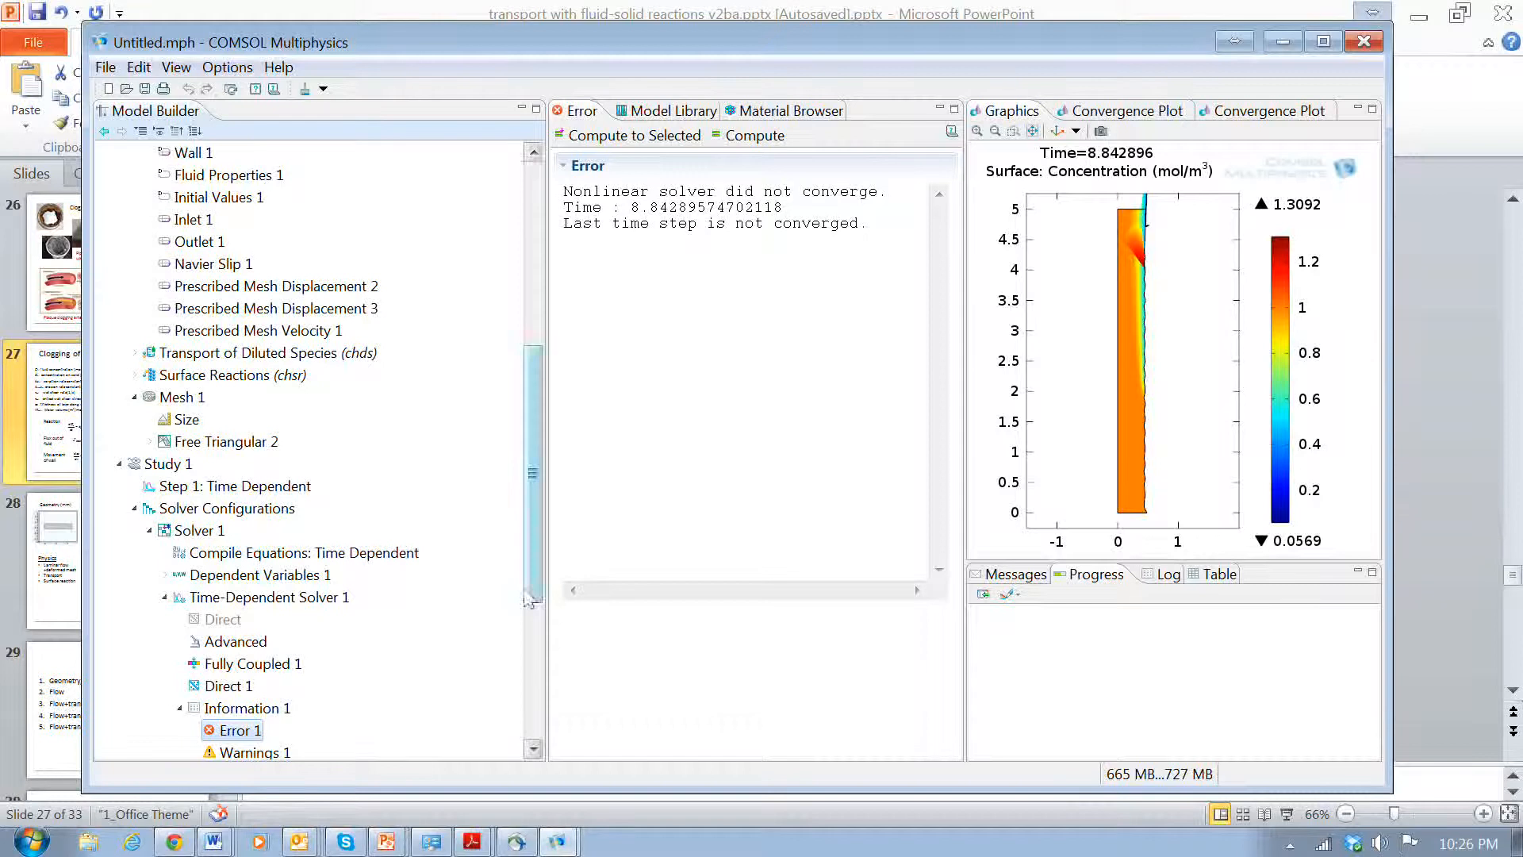
Set the mesh smoothing type of the Laminar Two-Phase Flow, Moving Mesh interface to Laplace.
left_click_drag(534, 594, 509, 386)
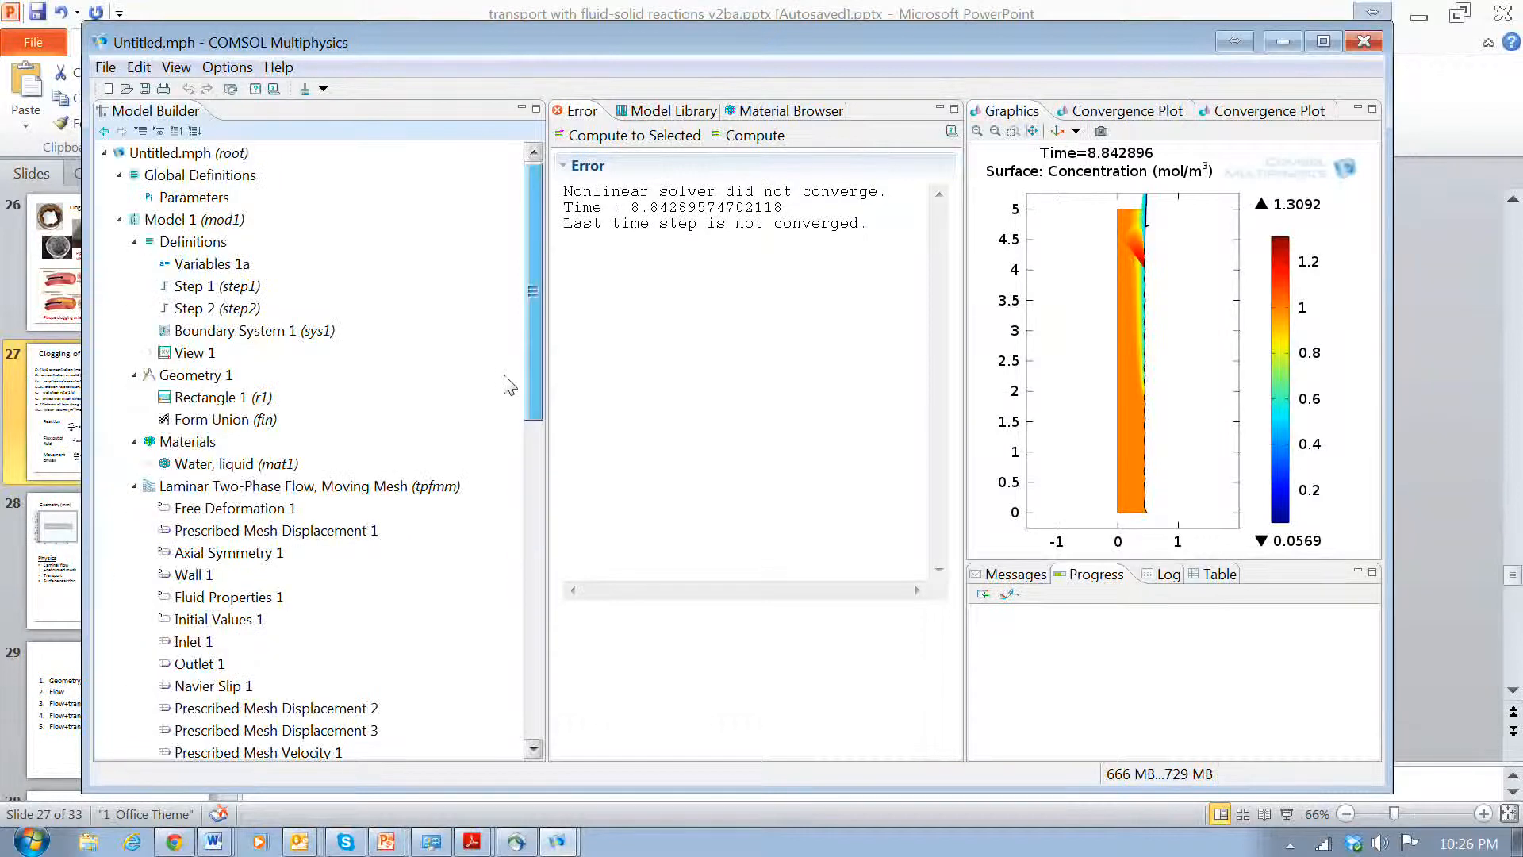
left_click(198, 494)
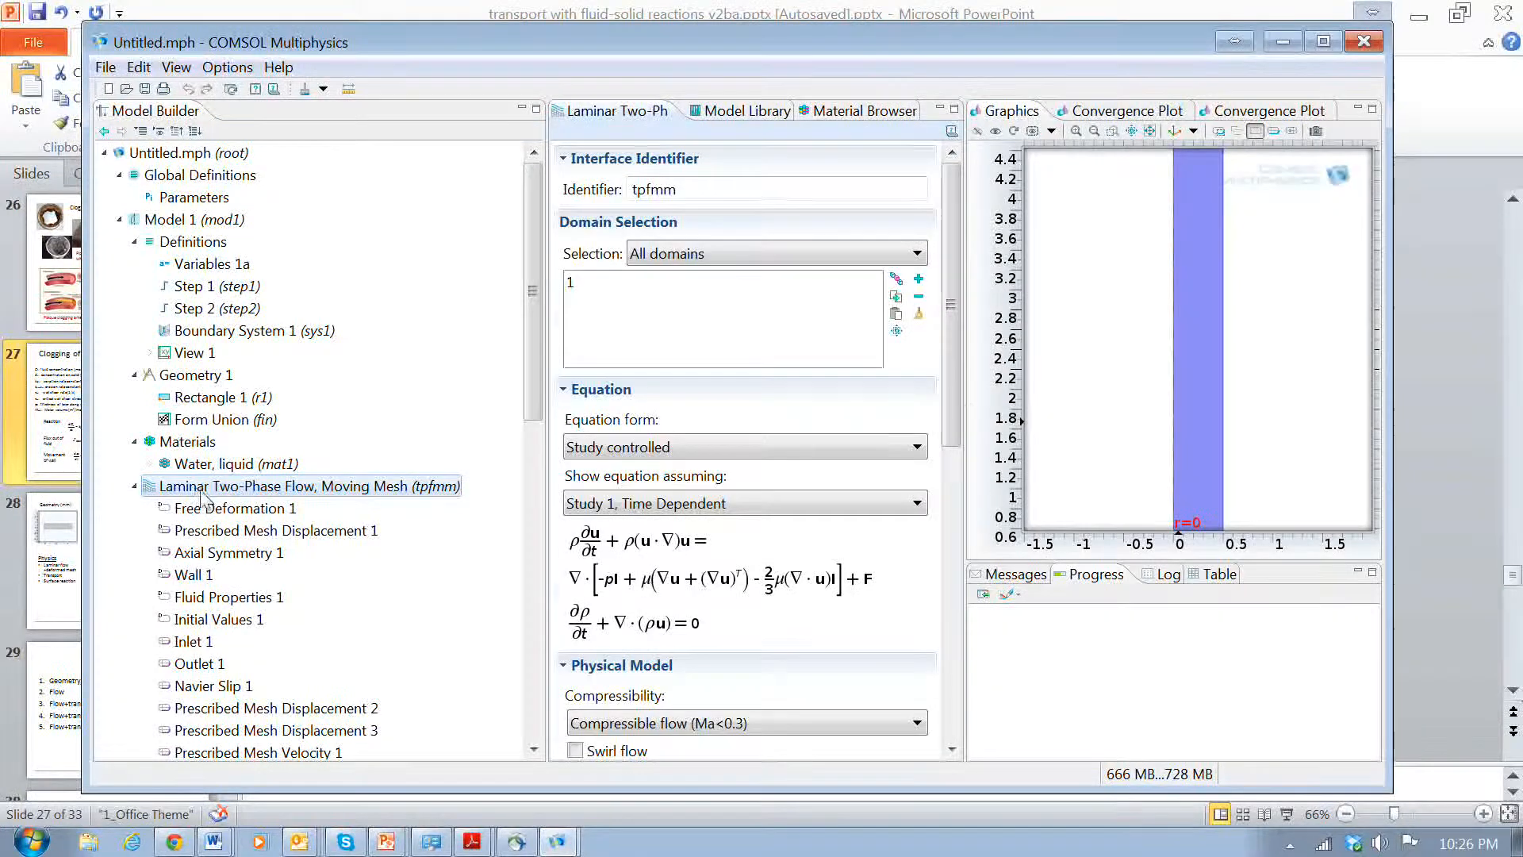
scroll(951, 397, "down", 3)
scroll(746, 476, "down", 6)
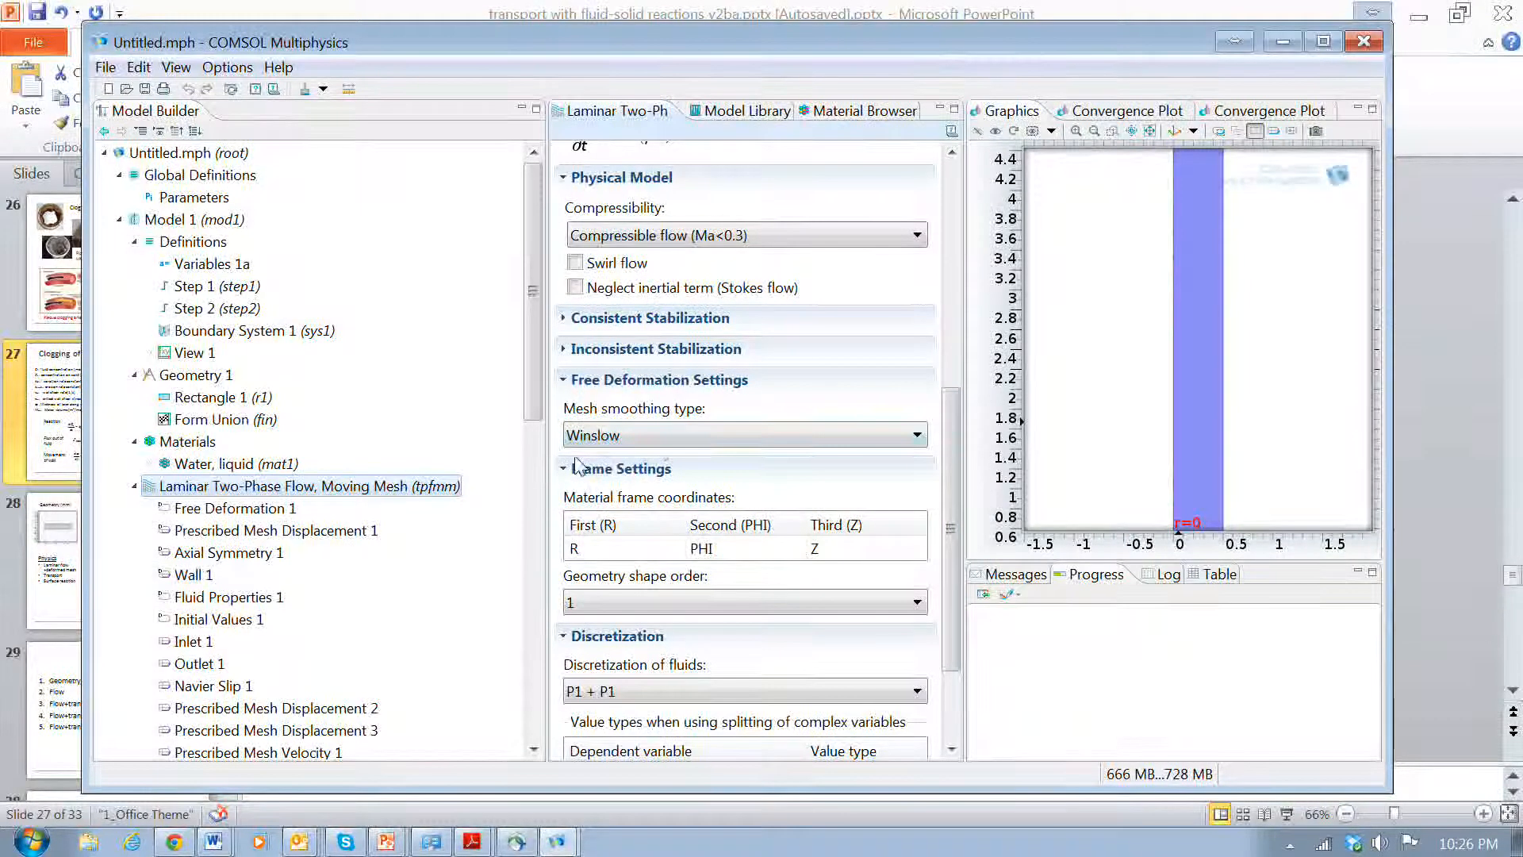
left_click(917, 435)
left_click(591, 476)
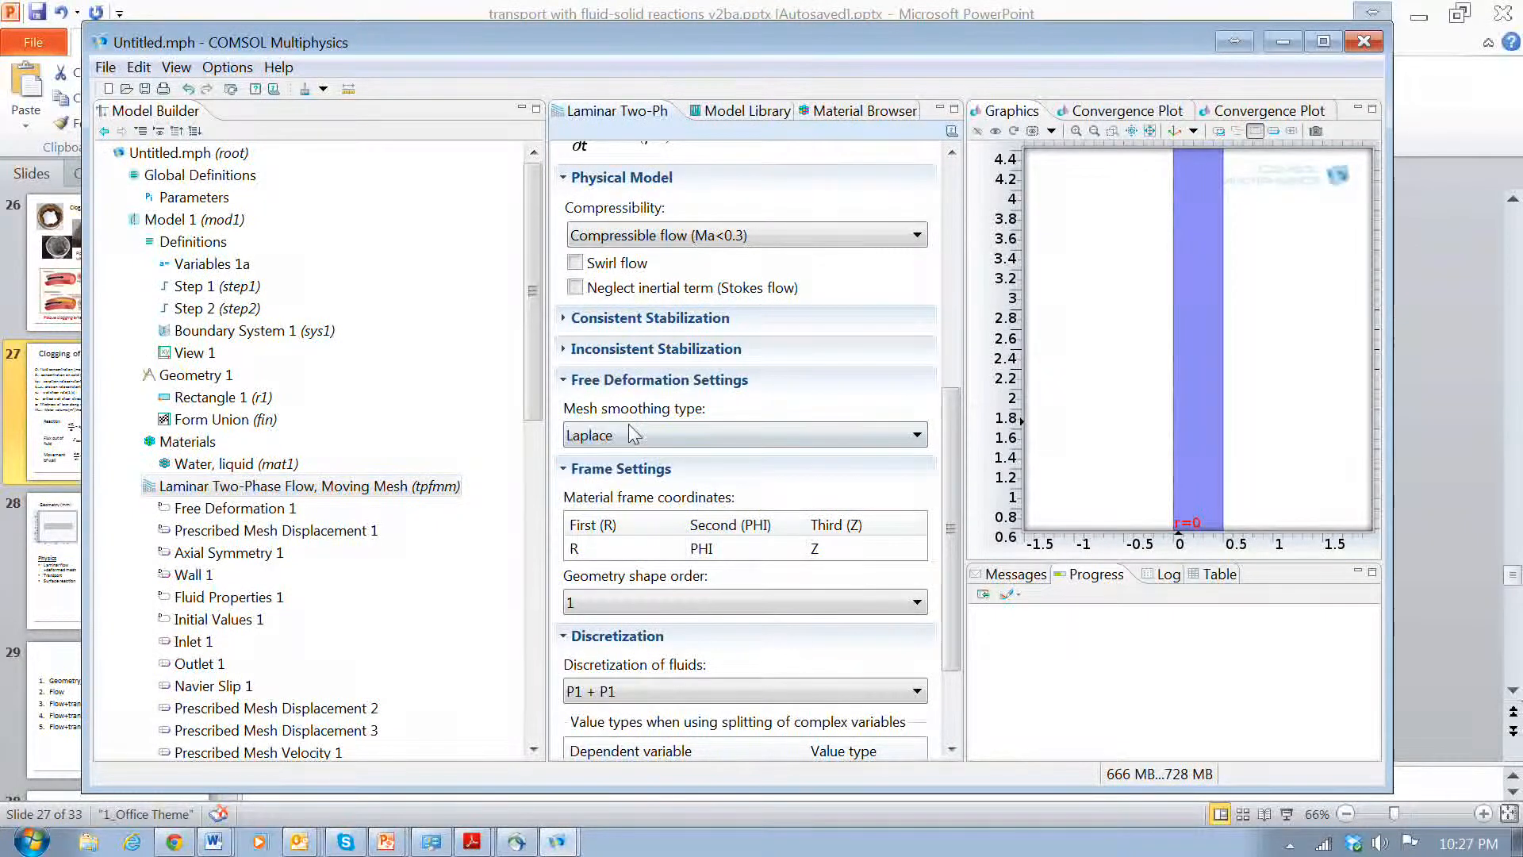
Compute Study 1 with Laplace mesh smoothing while watching the concentration plot.
left_click_drag(533, 337, 532, 496)
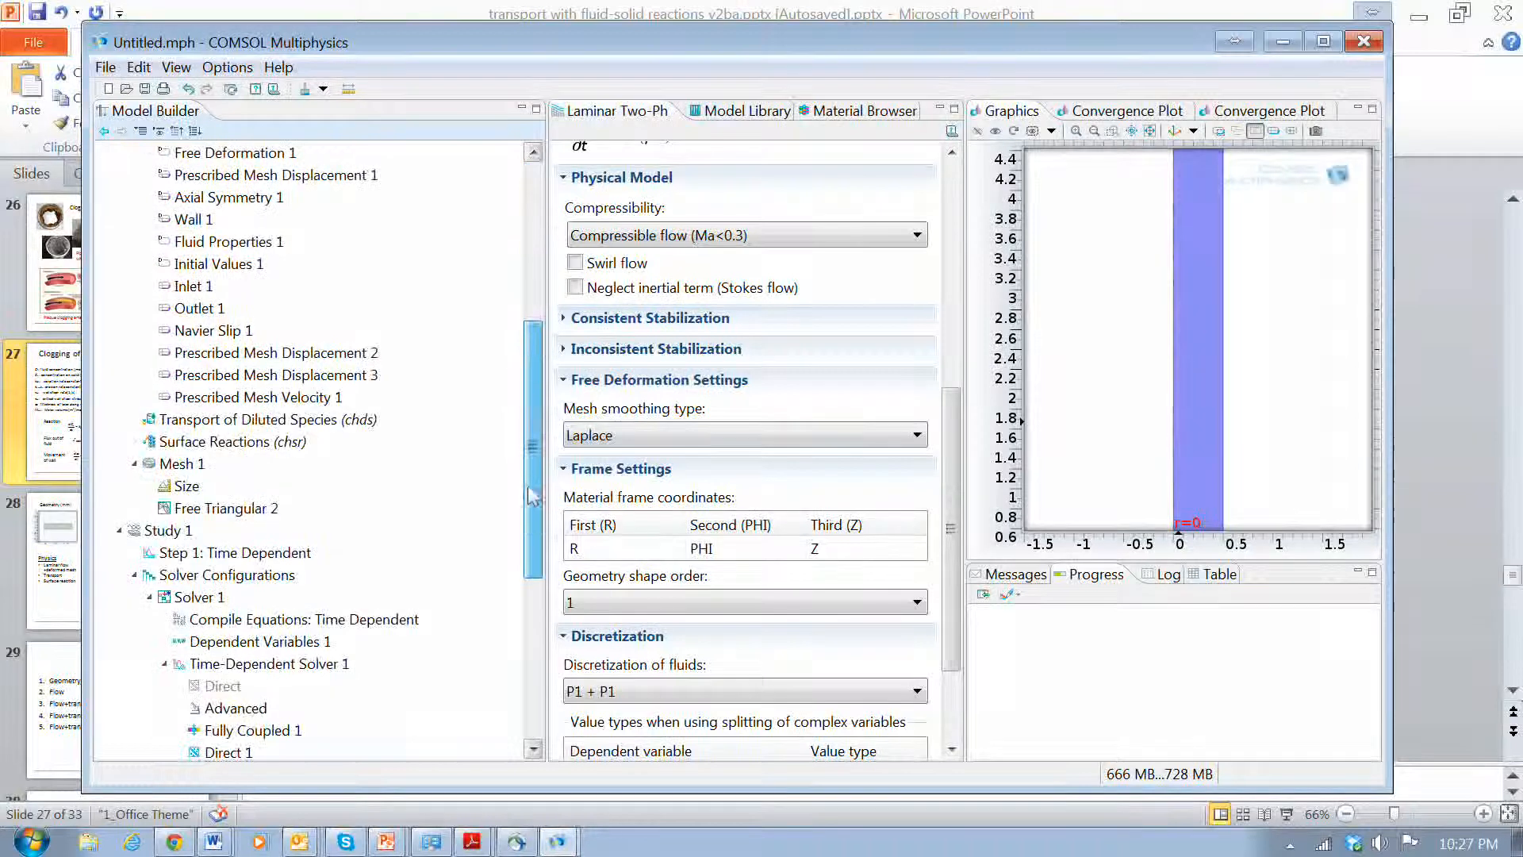
left_click(162, 529)
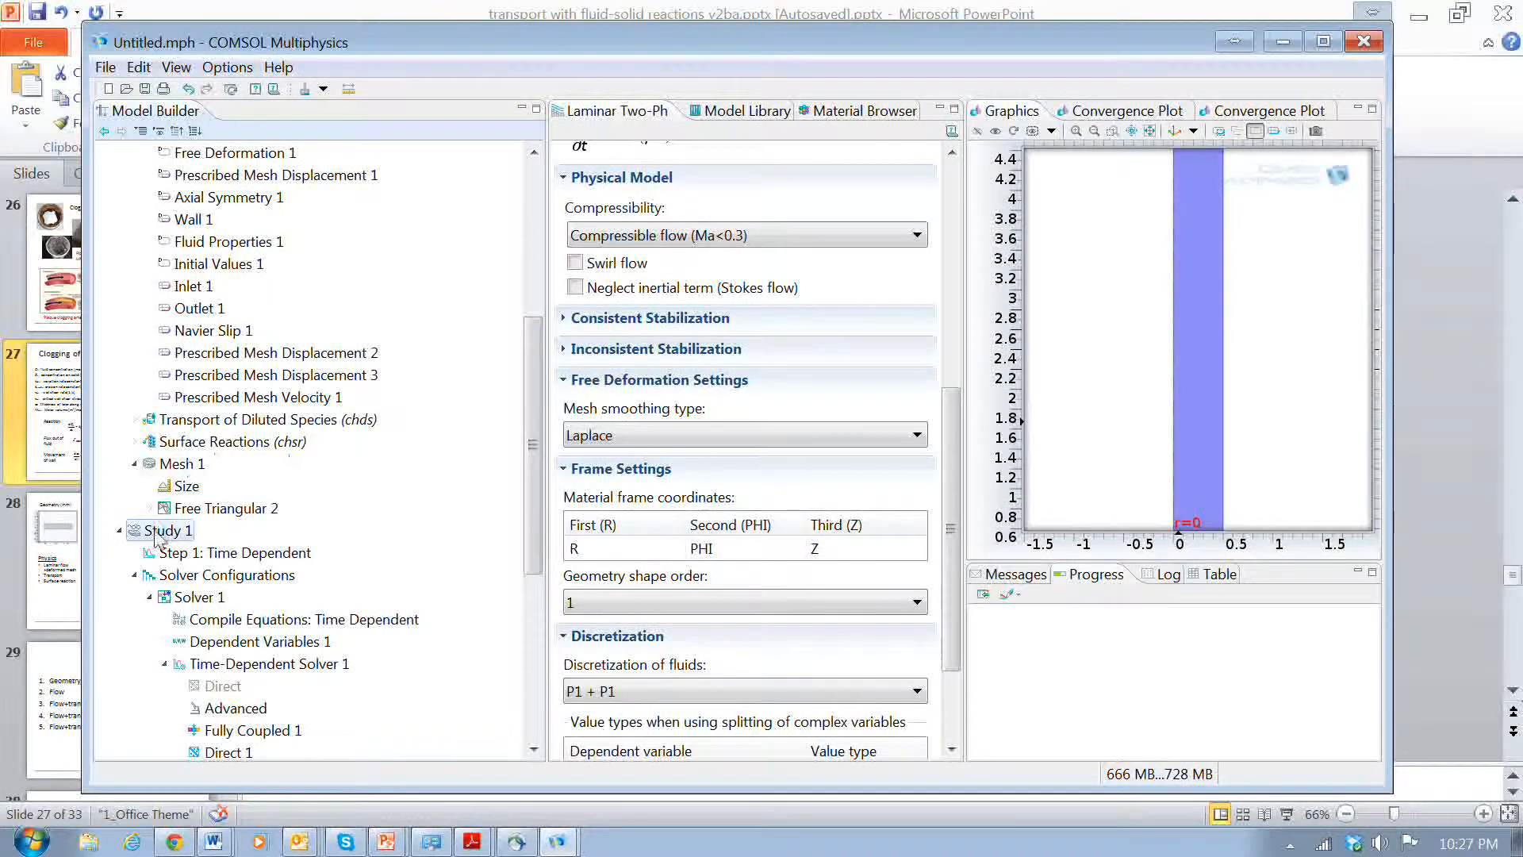
left_click(587, 134)
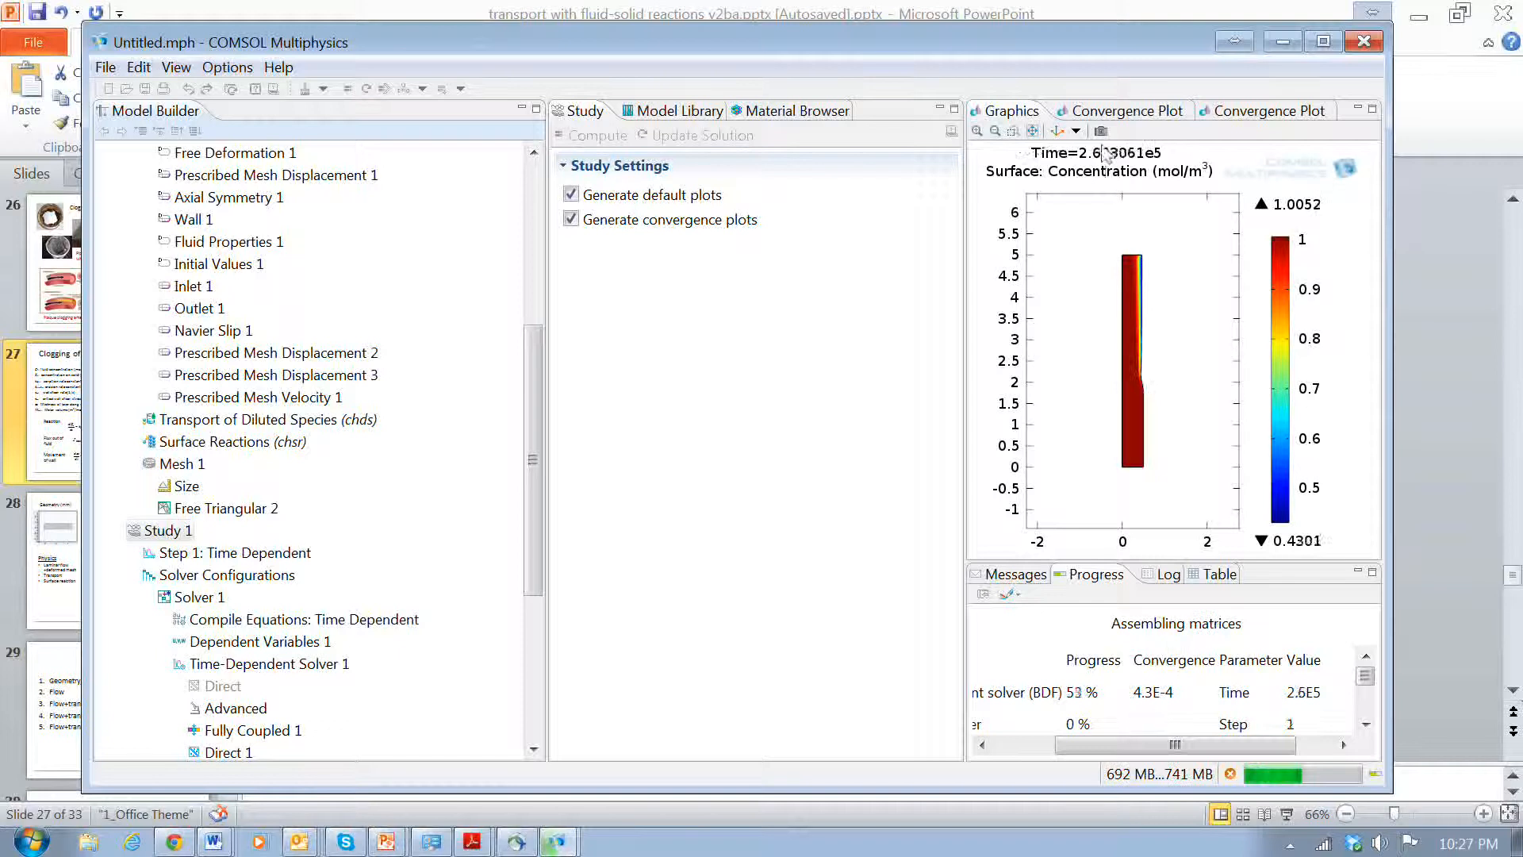
left_click(1014, 131)
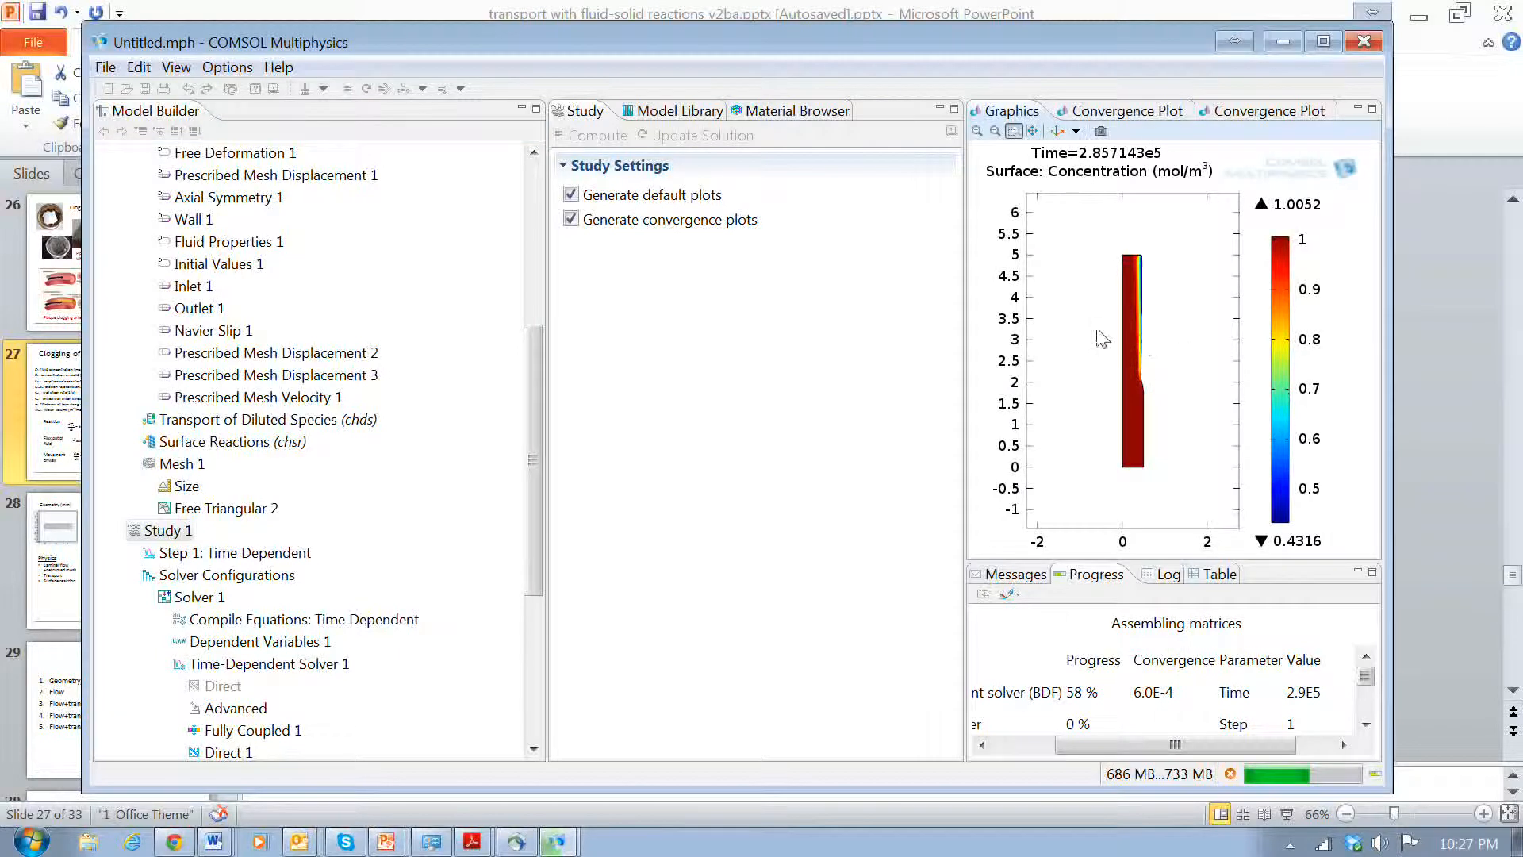
left_click_drag(1097, 327, 1185, 430)
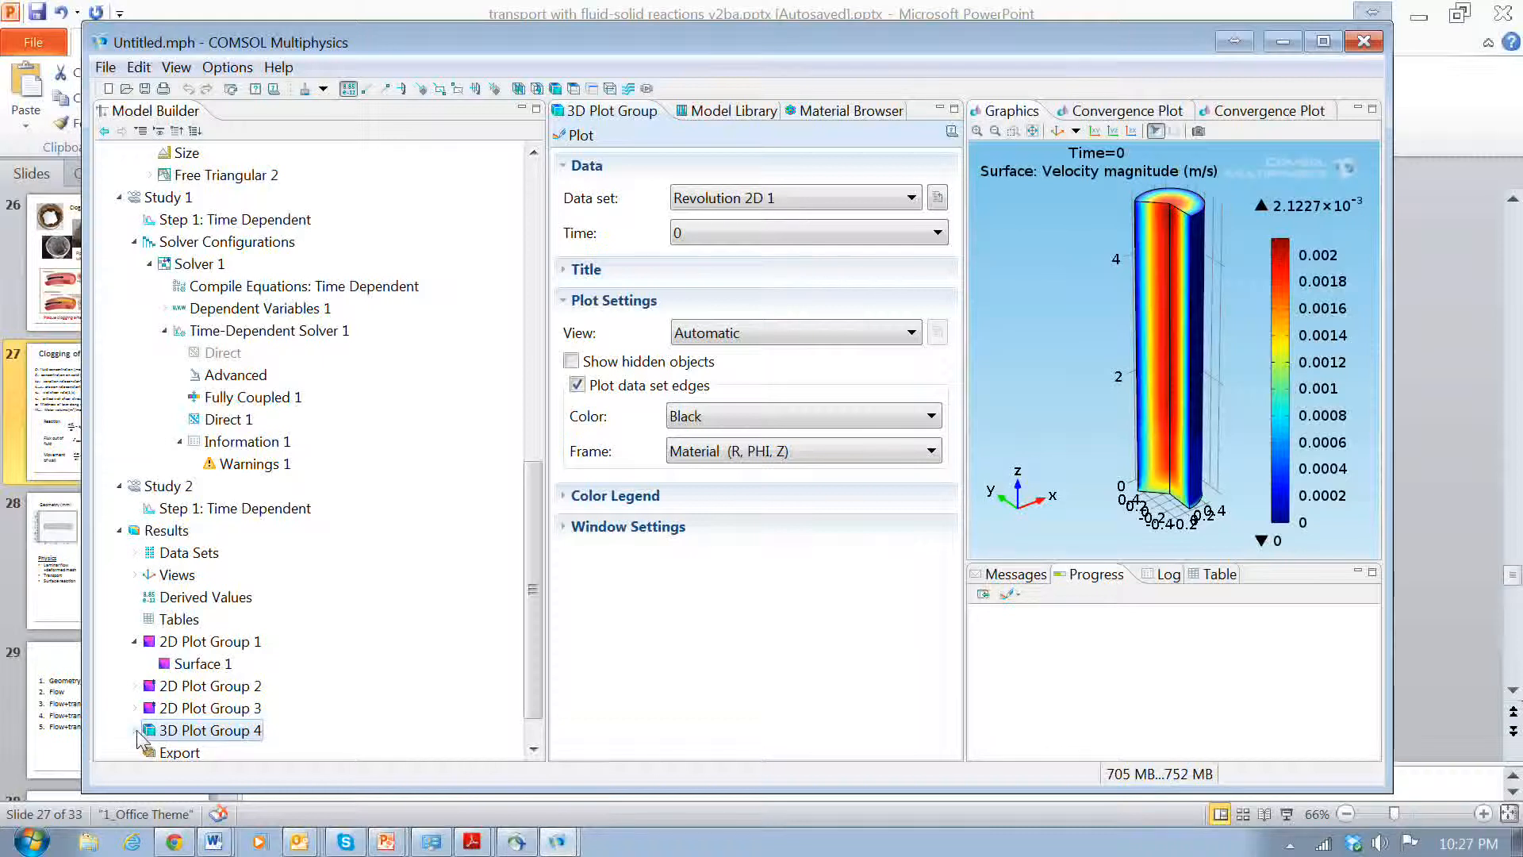
Plot the velocity magnitude of 3D Plot Group 4 at time 5e5 and tilt the vessel to inspect its narrowed section.
left_click(940, 235)
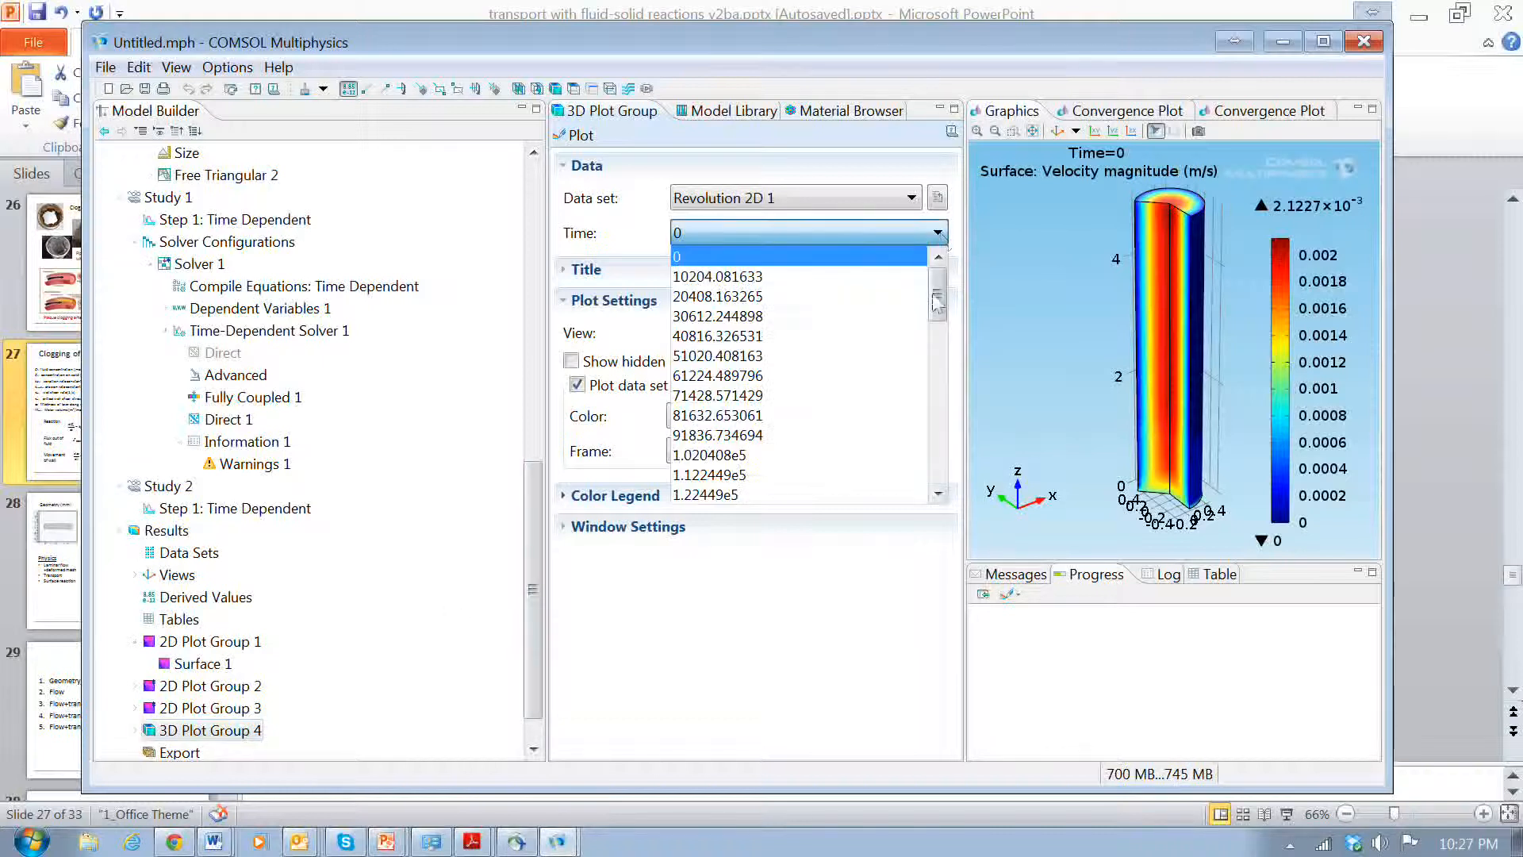
left_click_drag(936, 303, 937, 476)
left_click(817, 474)
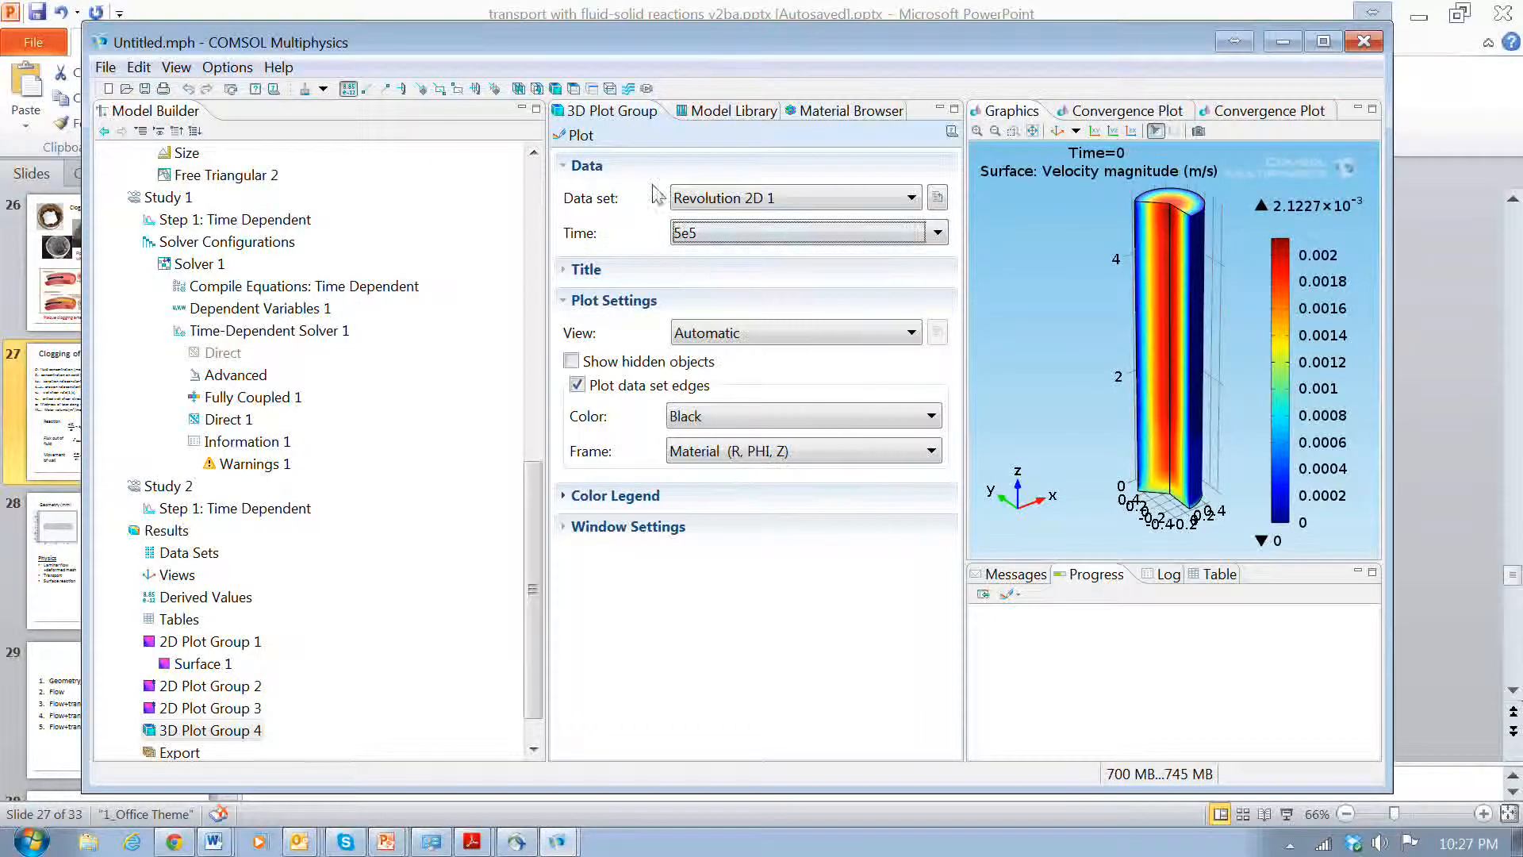
left_click(577, 135)
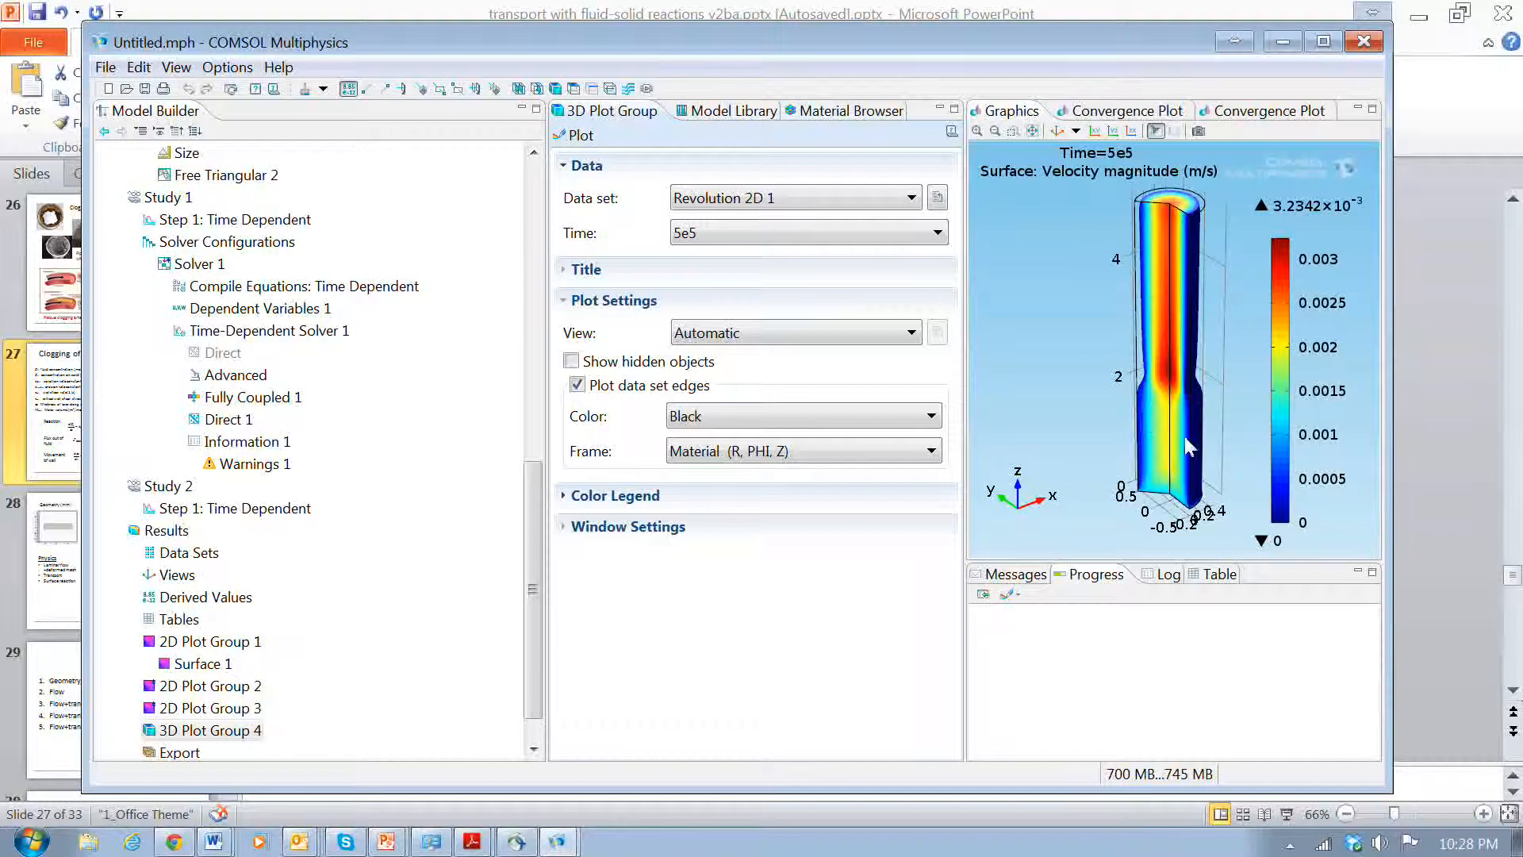
left_click_drag(1187, 447, 1256, 240)
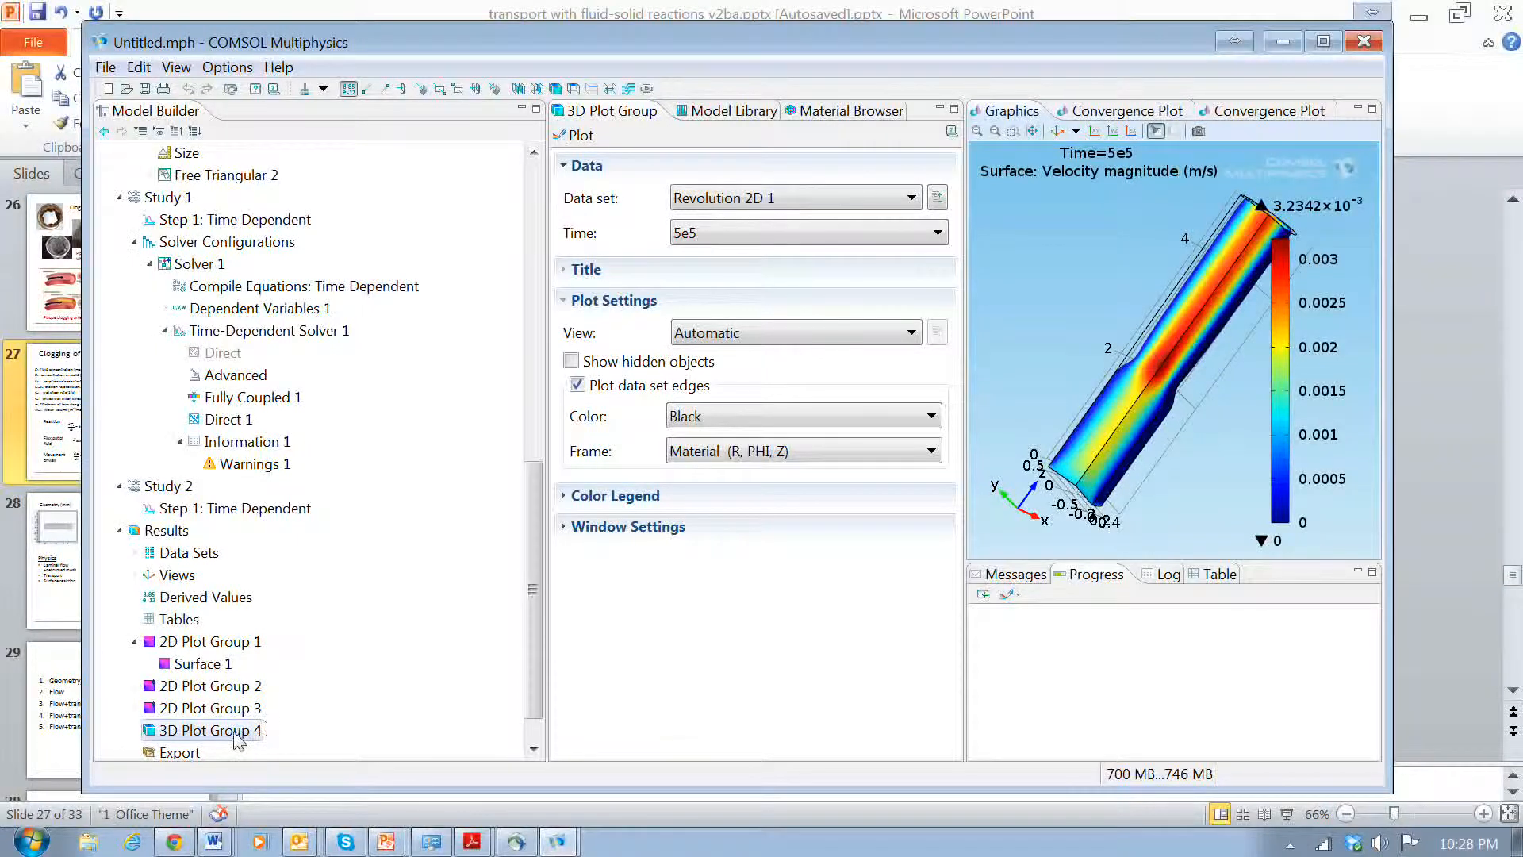
Change the Surface 1 expression in 3D Plot Group 4 to the laminar flow pressure p and plot it.
left_click(135, 730)
left_click(198, 729)
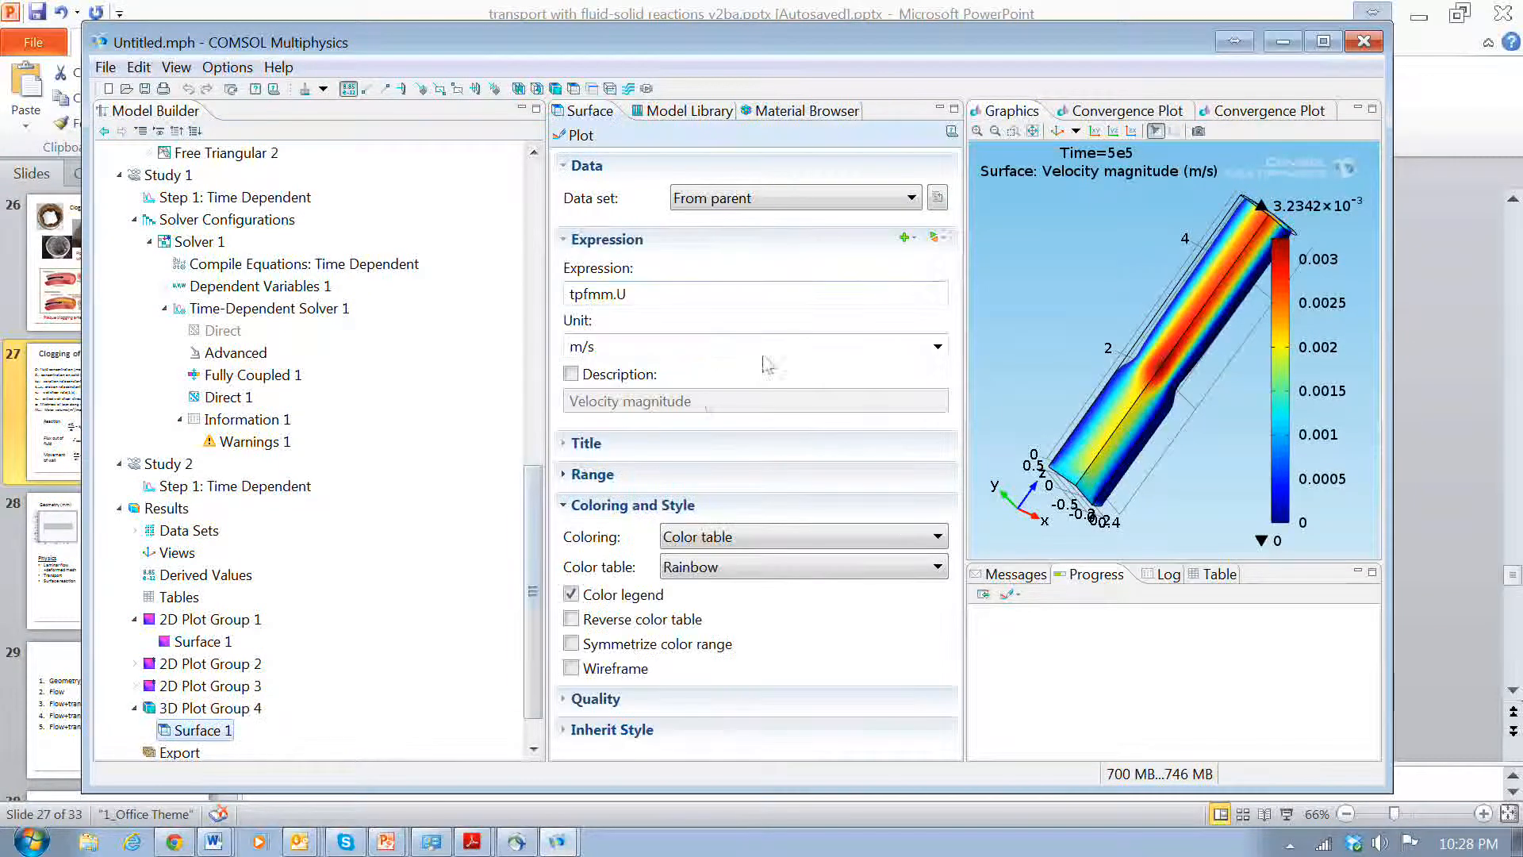
left_click(940, 237)
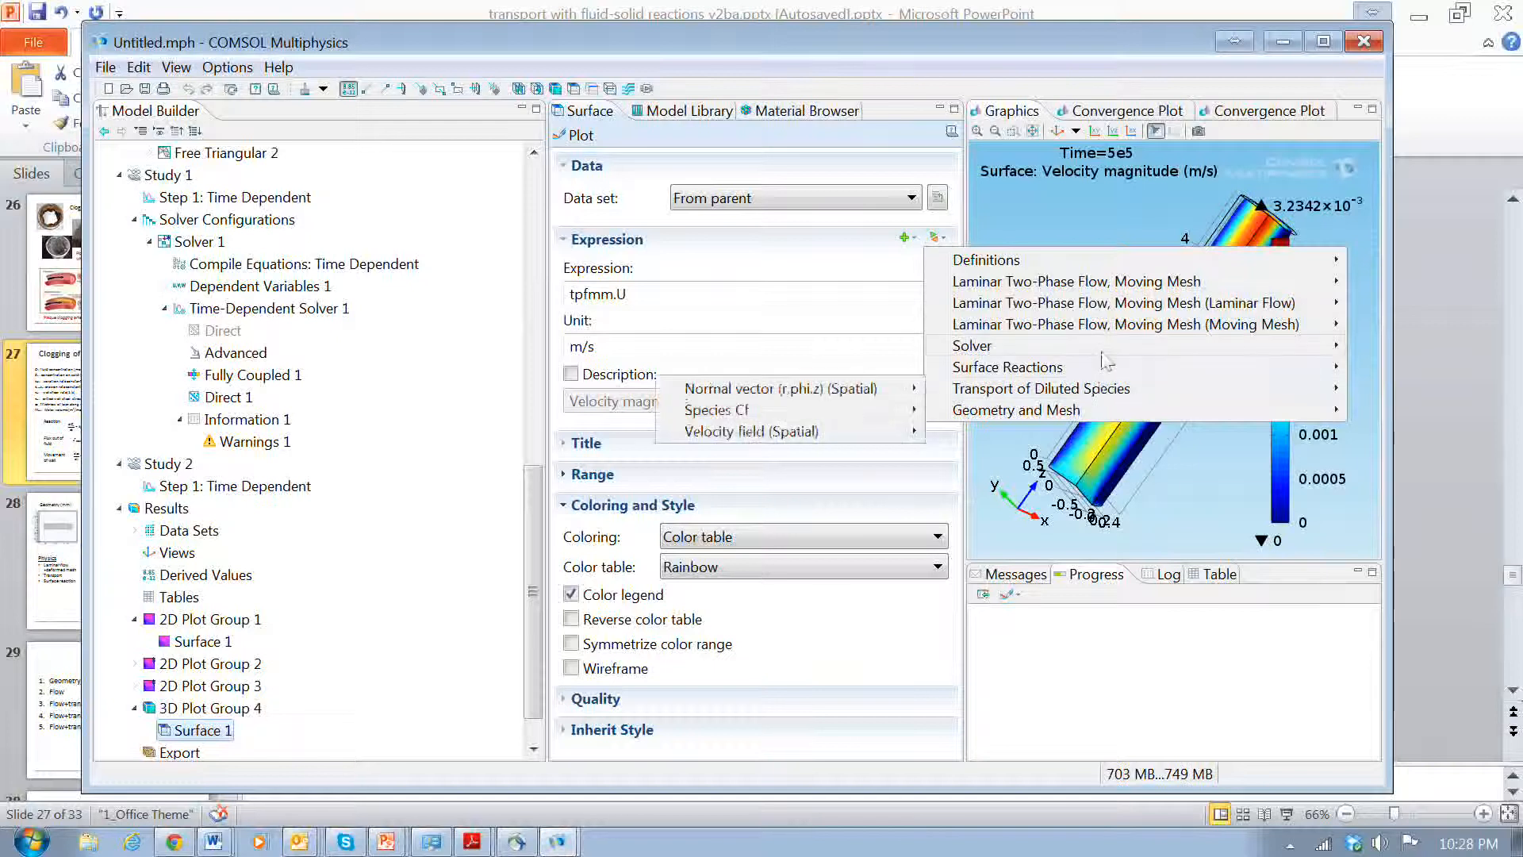
mouse_move(1111, 333)
mouse_move(1111, 304)
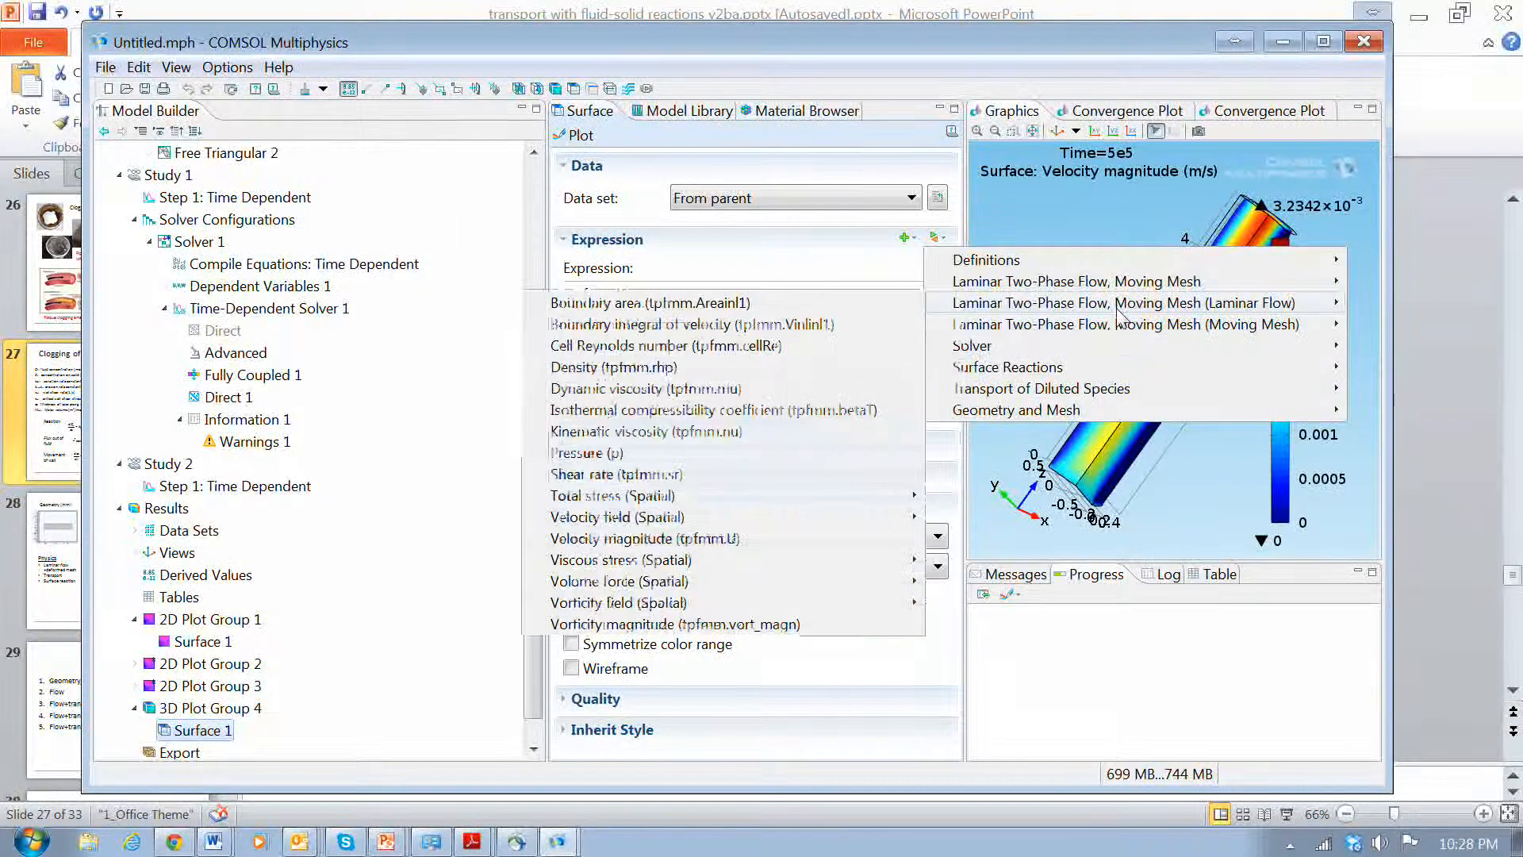
left_click(696, 459)
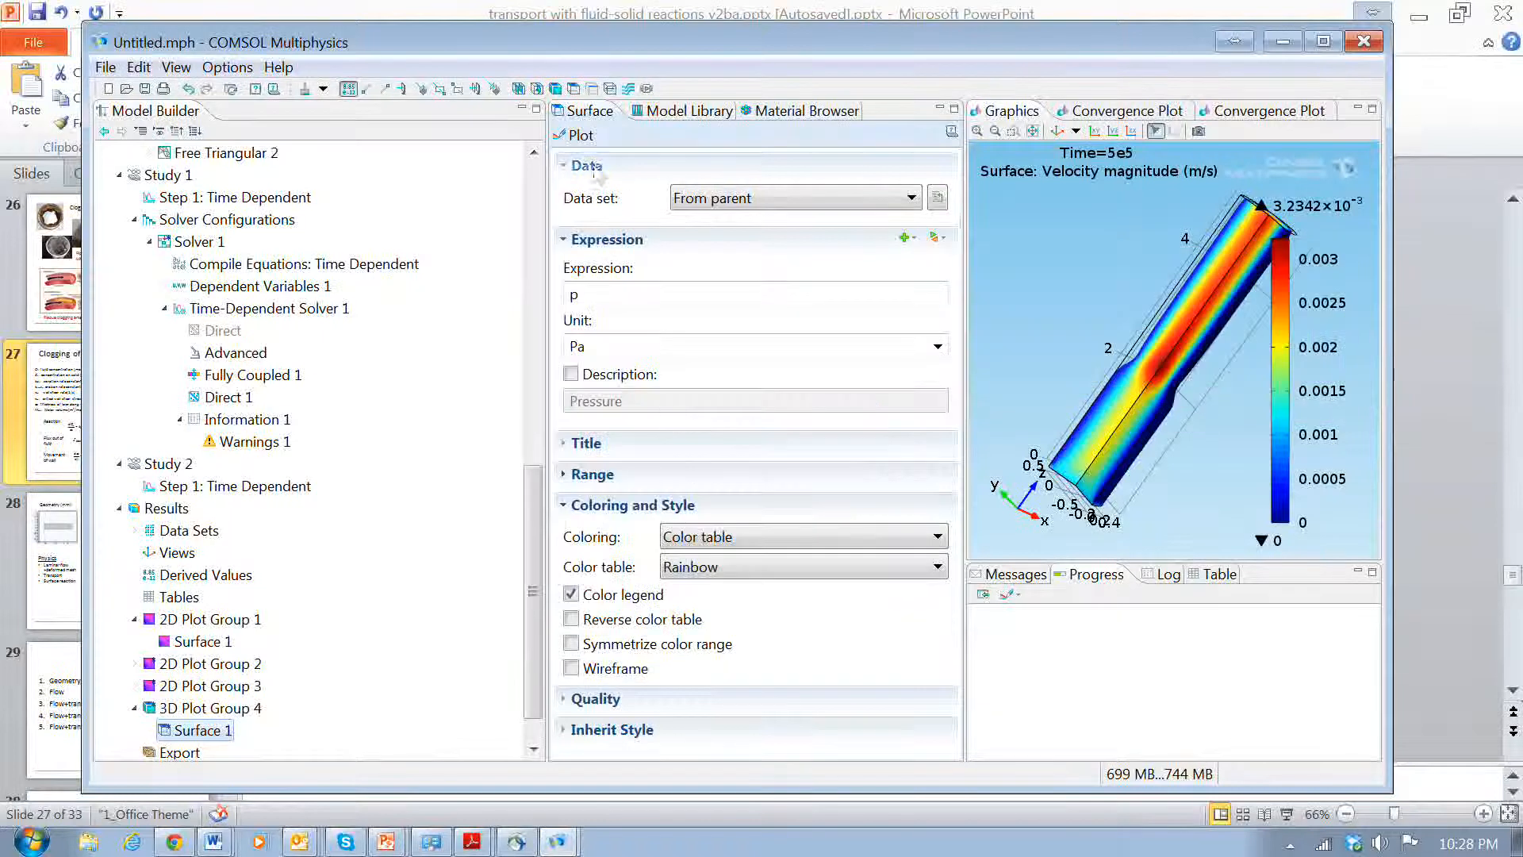
left_click(573, 137)
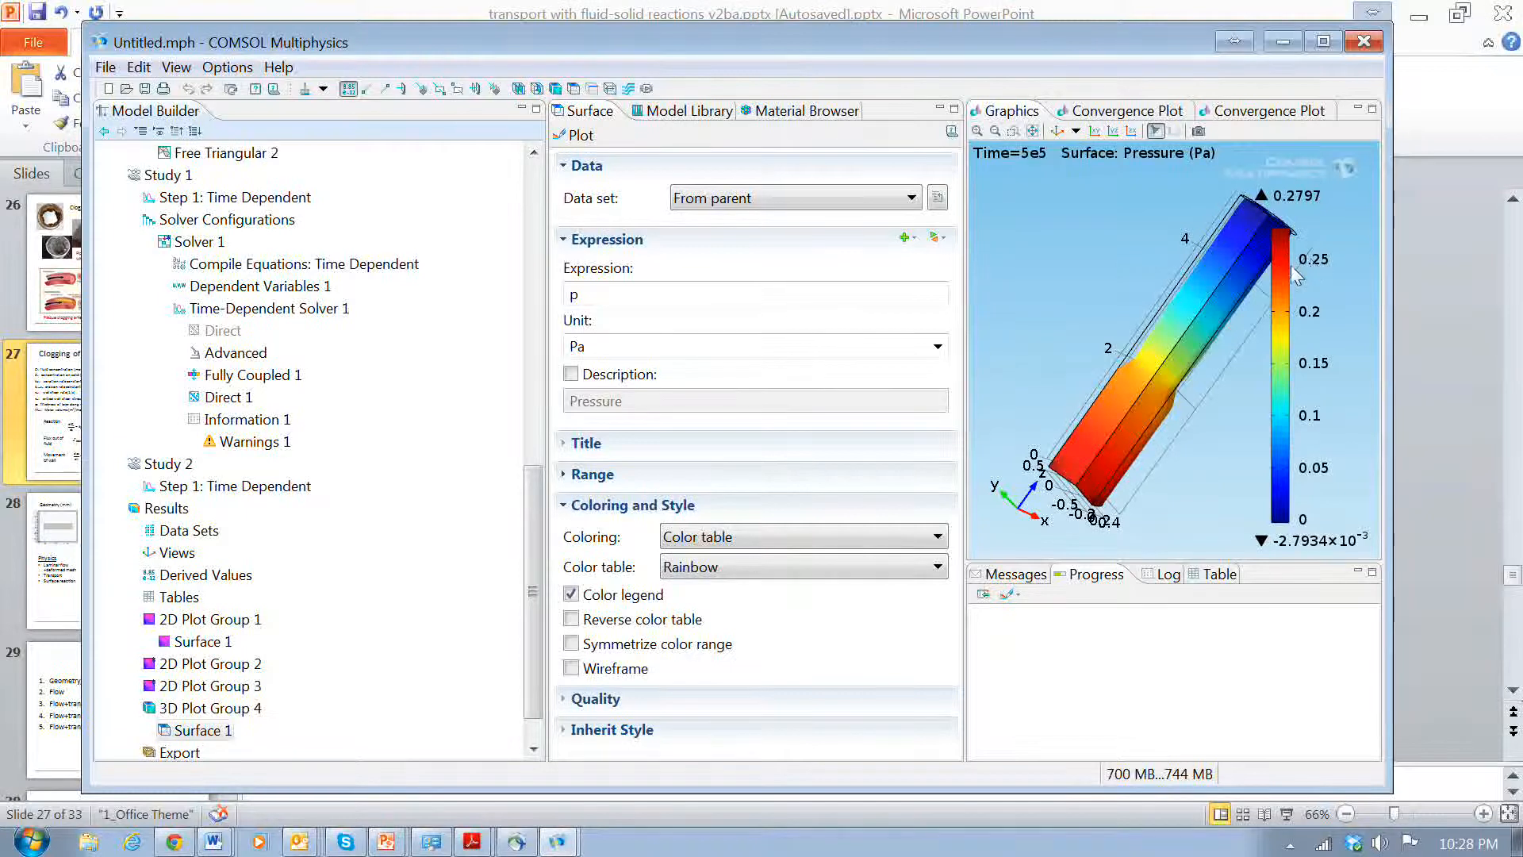
Plot the pressure of 3D Plot Group 4 at time 10204.081633 to examine the early state.
left_click(211, 708)
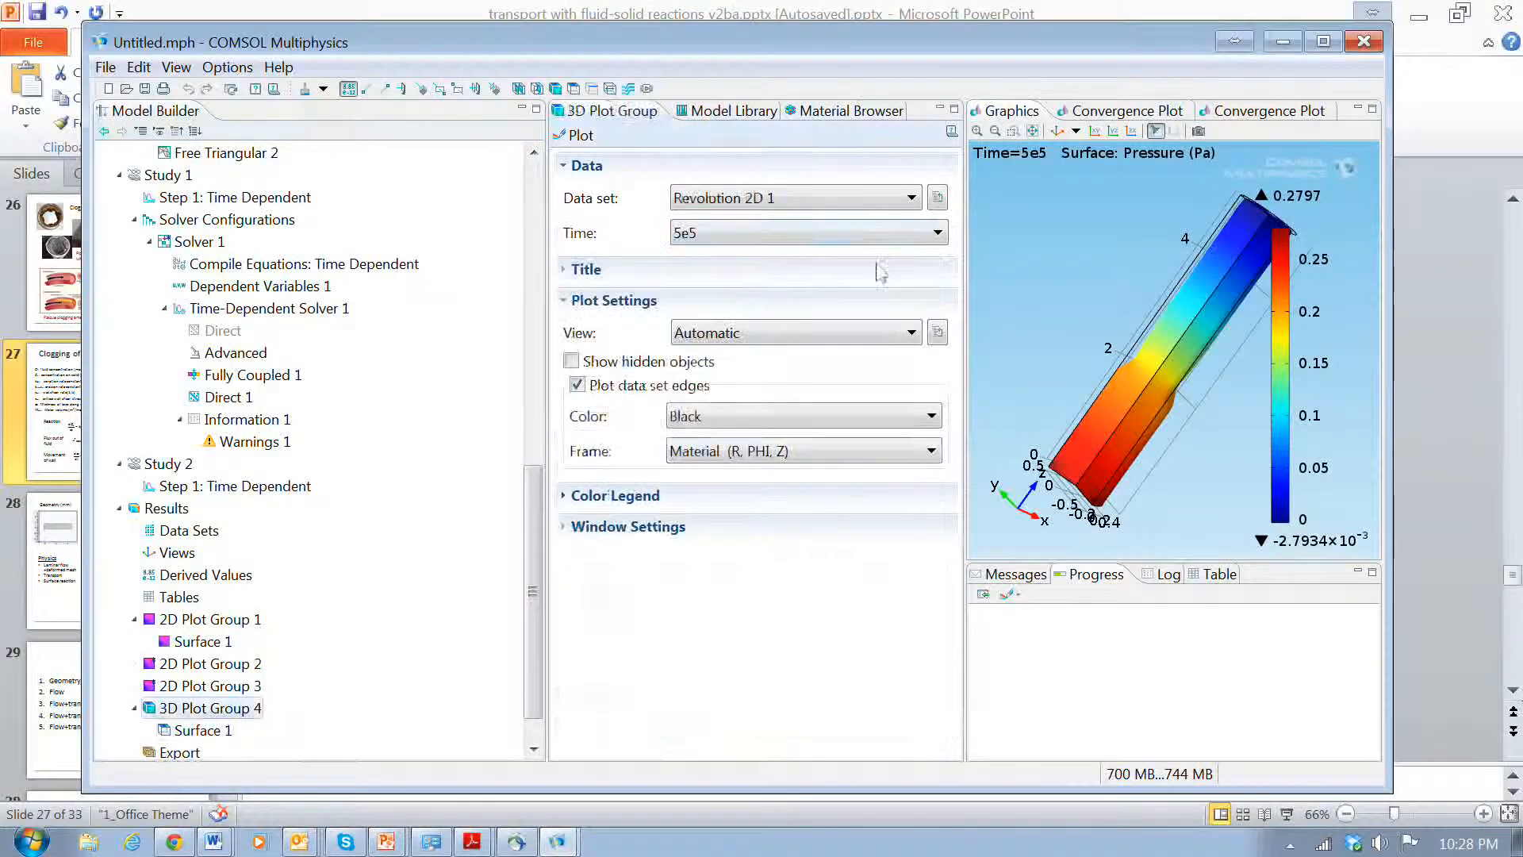
left_click(936, 235)
left_click_drag(938, 455, 933, 287)
left_click(794, 276)
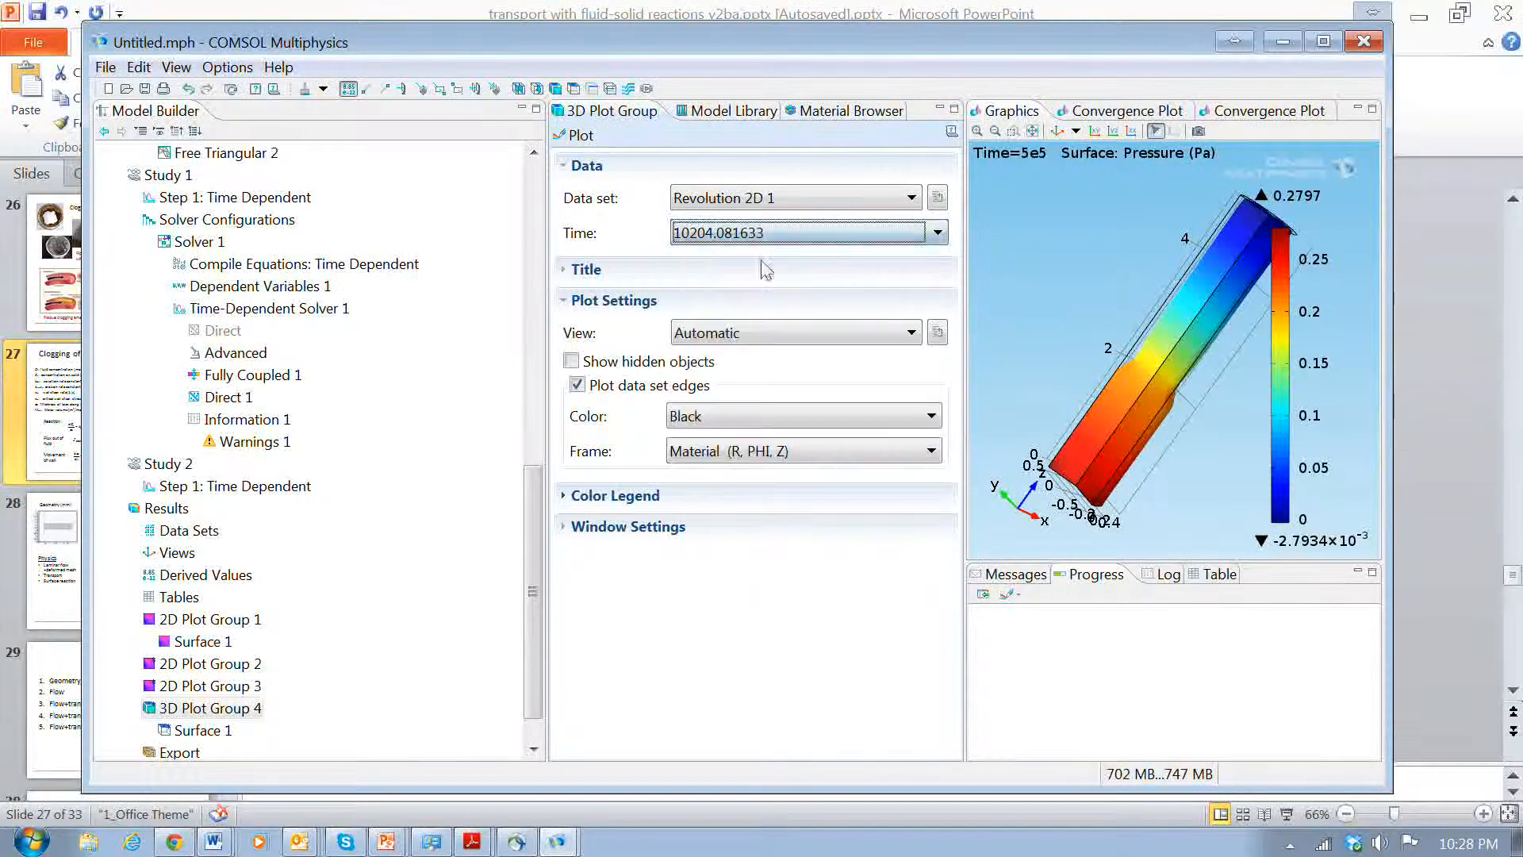
left_click(562, 139)
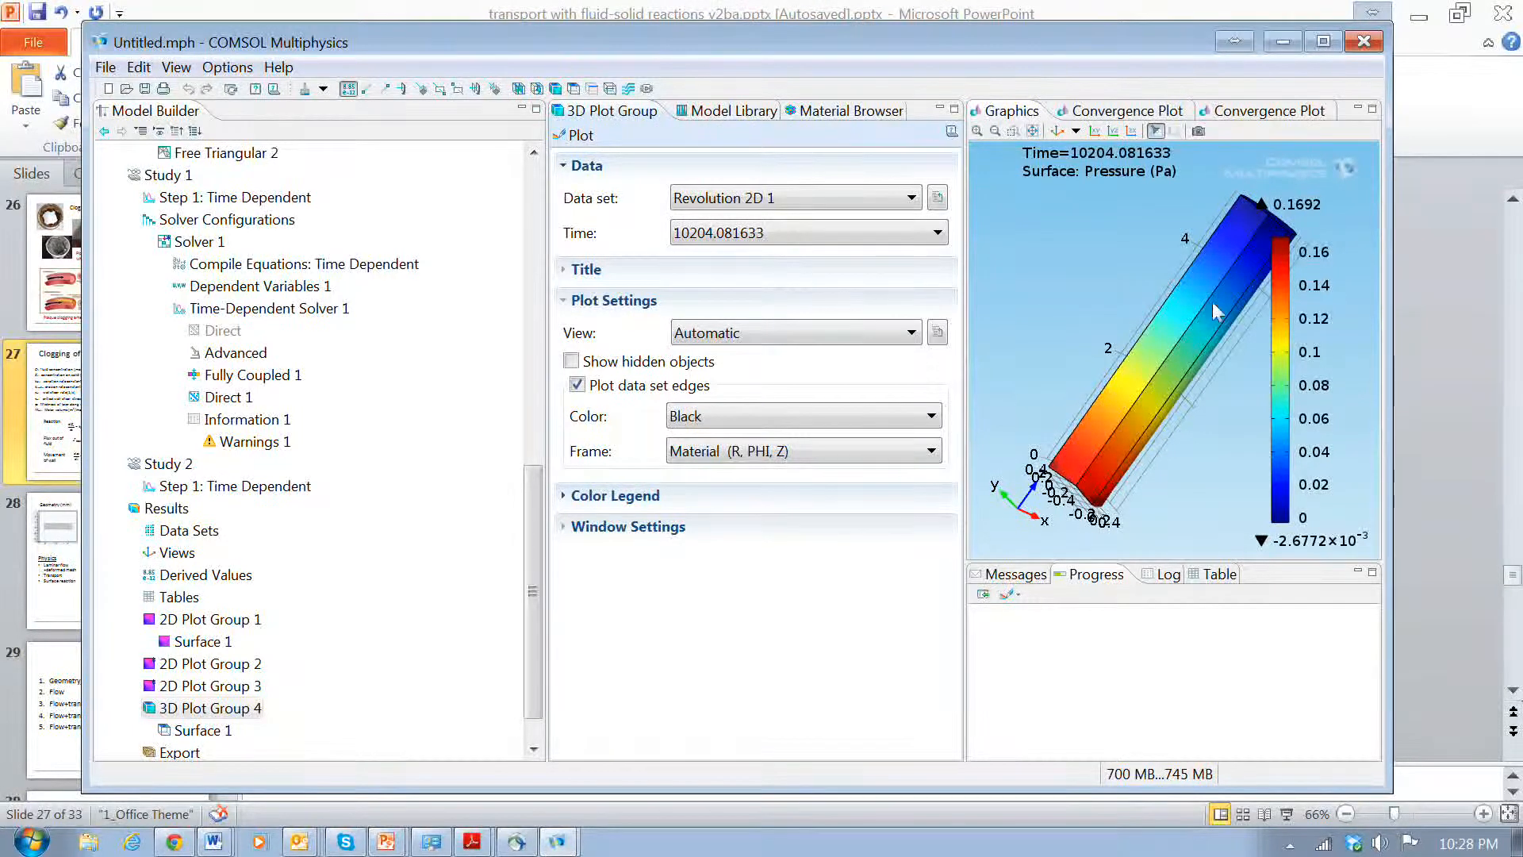
Show the pressure of 3D Plot Group 4 at time 5e5 to compare it with the early state.
left_click(939, 232)
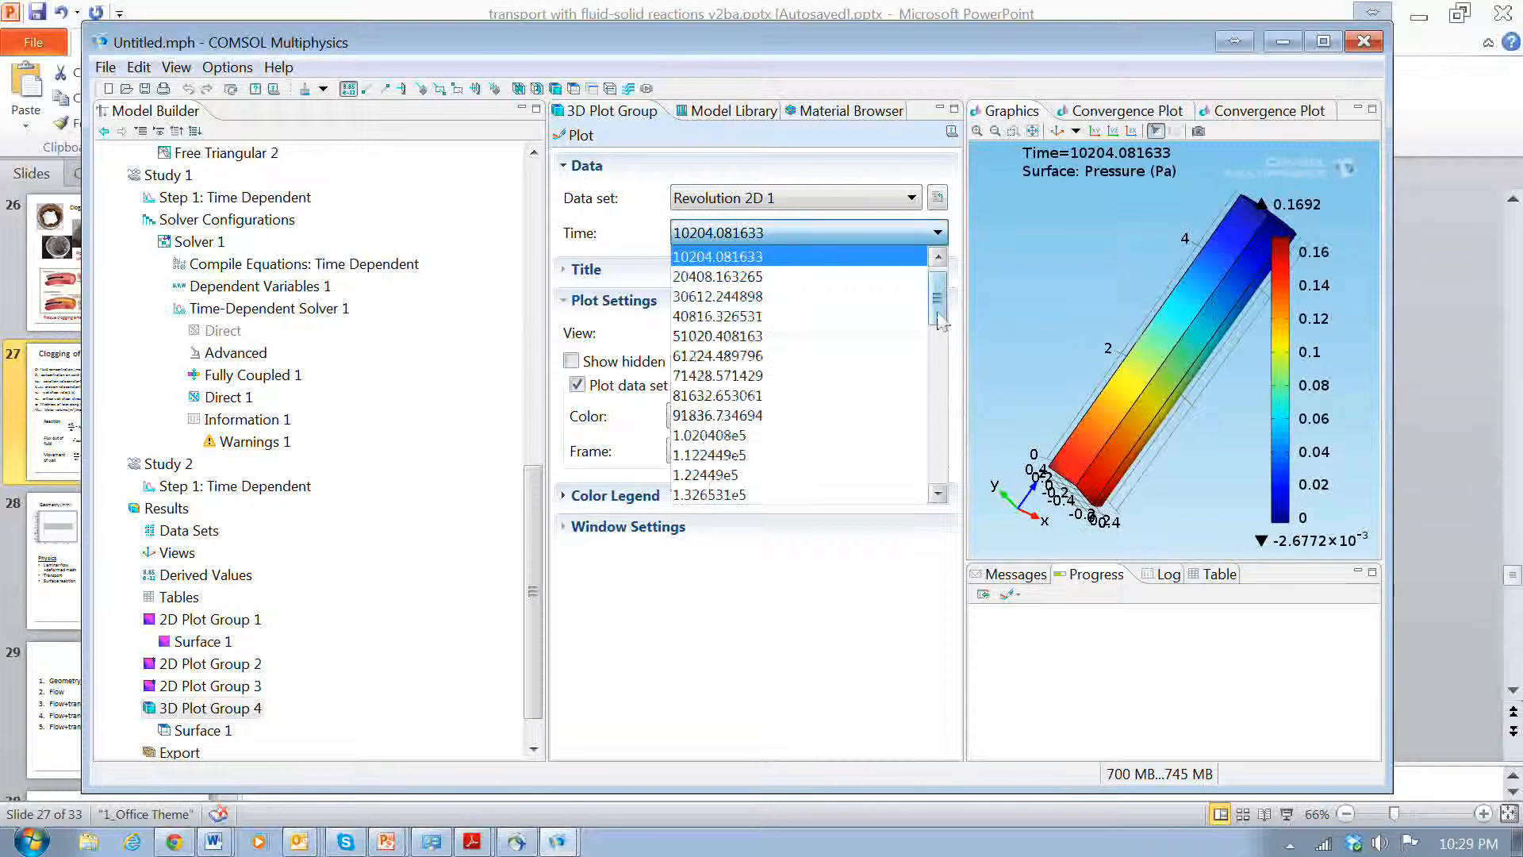
left_click_drag(939, 293, 941, 465)
left_click(760, 473)
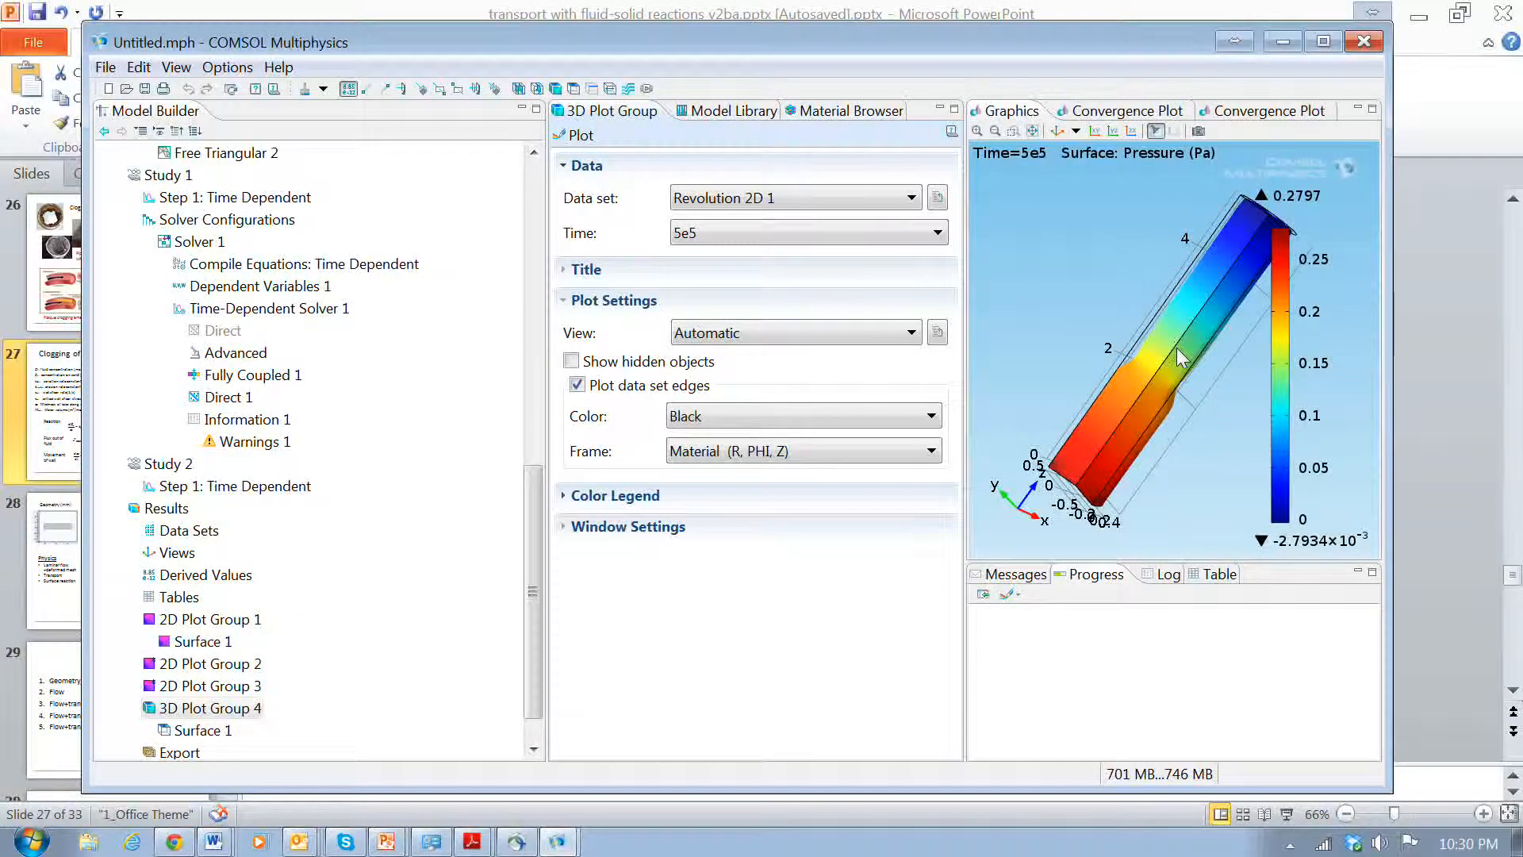
Open the model's Variables 1a definitions and inspect the expression of the erosion rate constant k_erode.
key("alt")
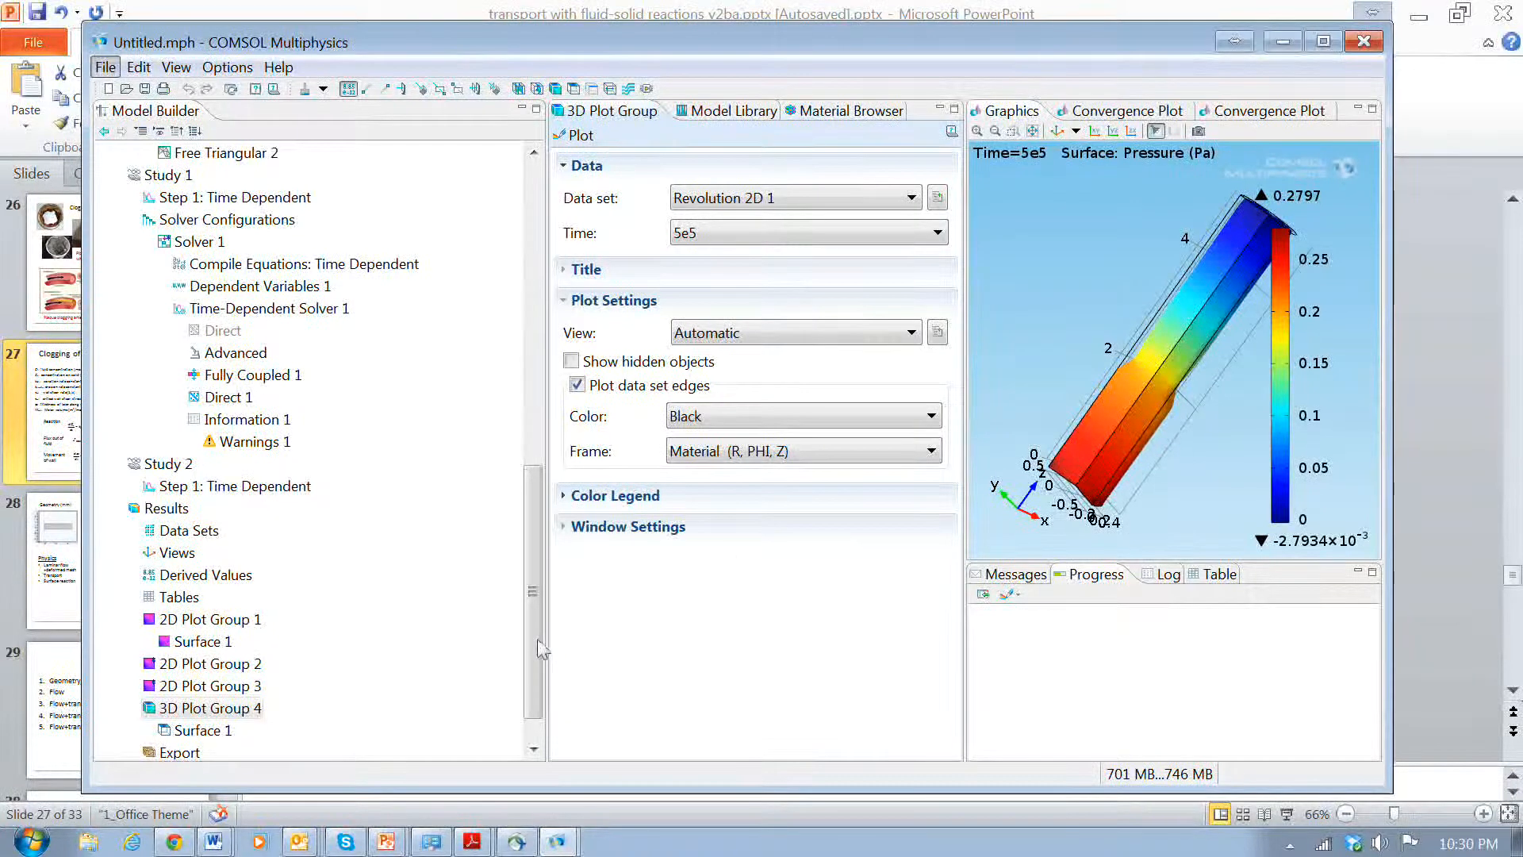
left_click_drag(533, 646, 530, 289)
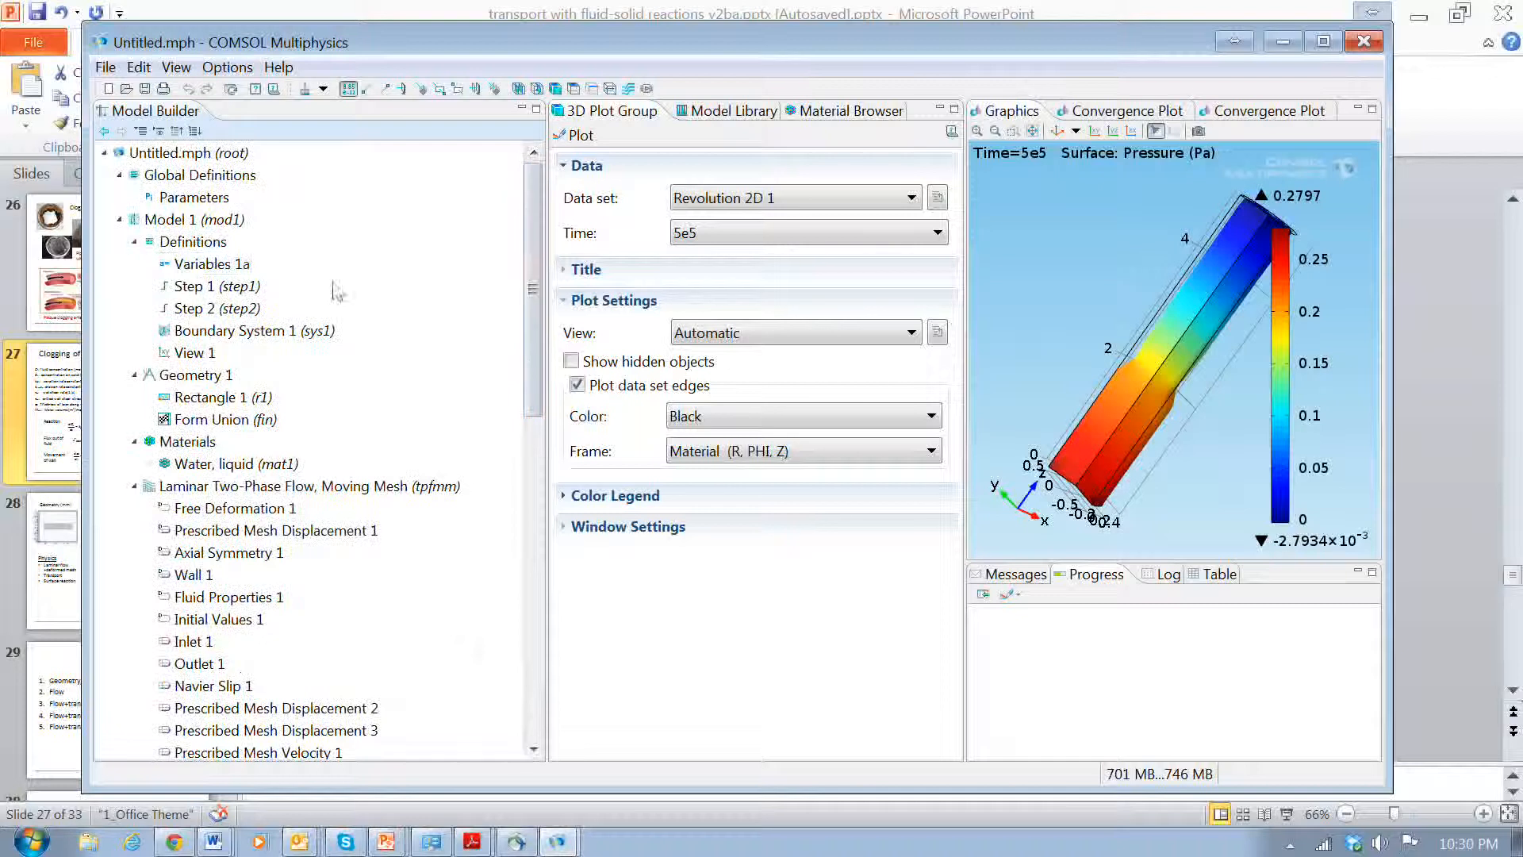
left_click(187, 267)
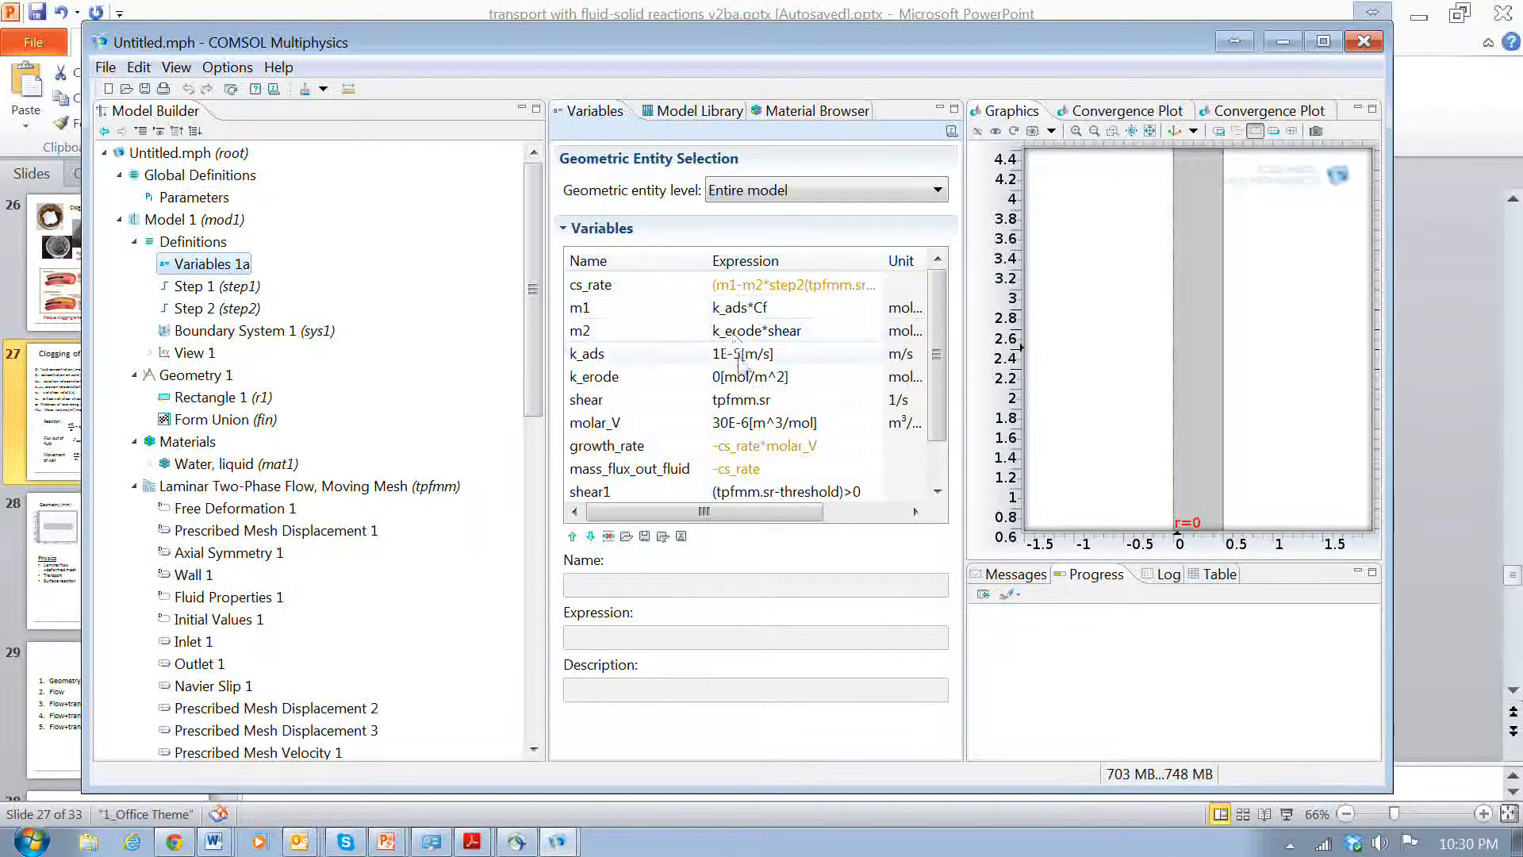
left_click(716, 377)
left_click(717, 377)
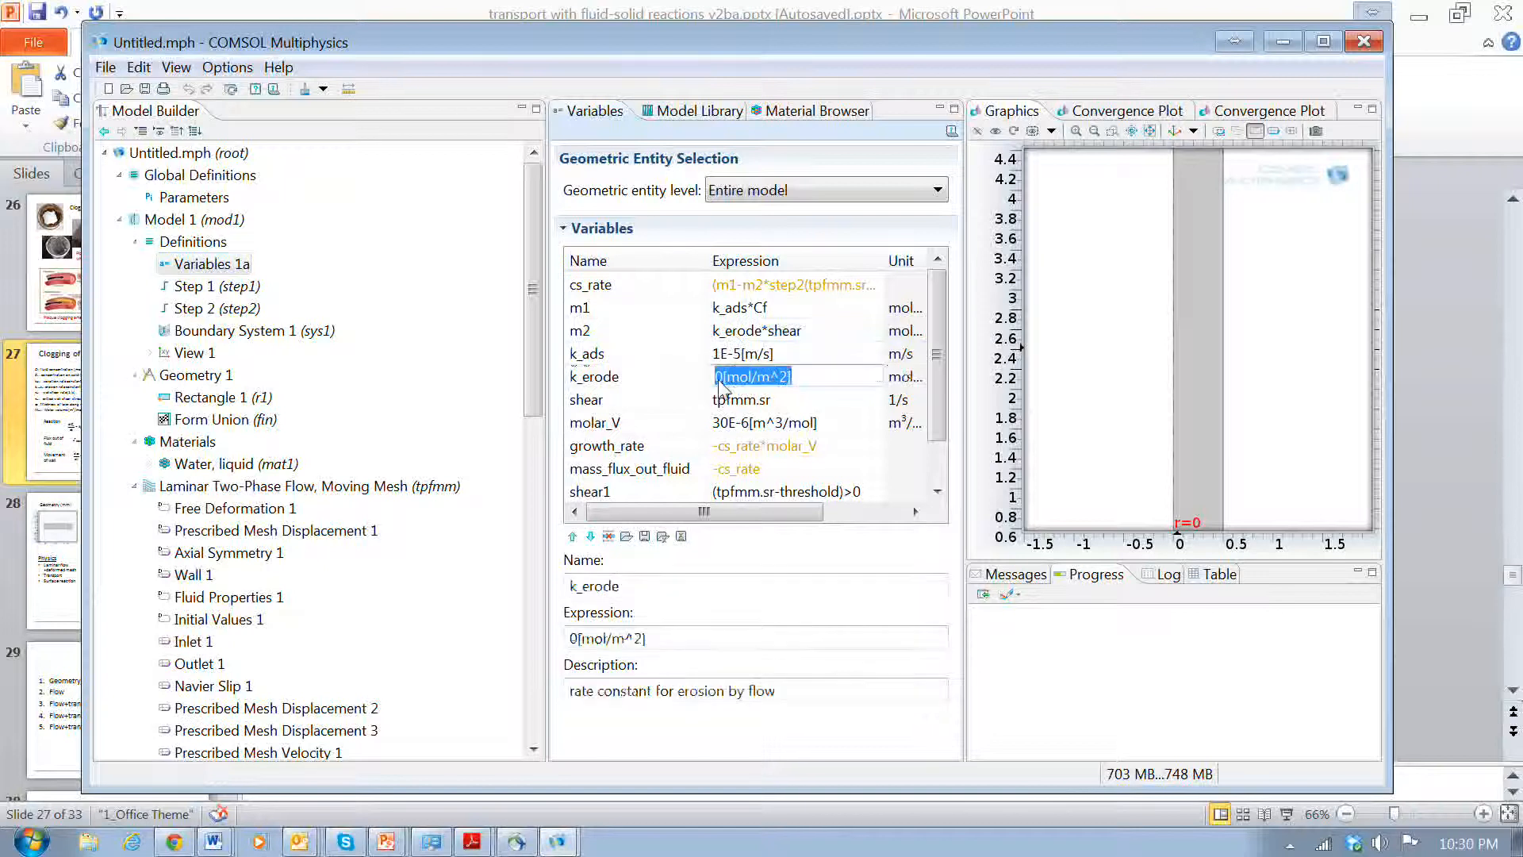
left_click(718, 377)
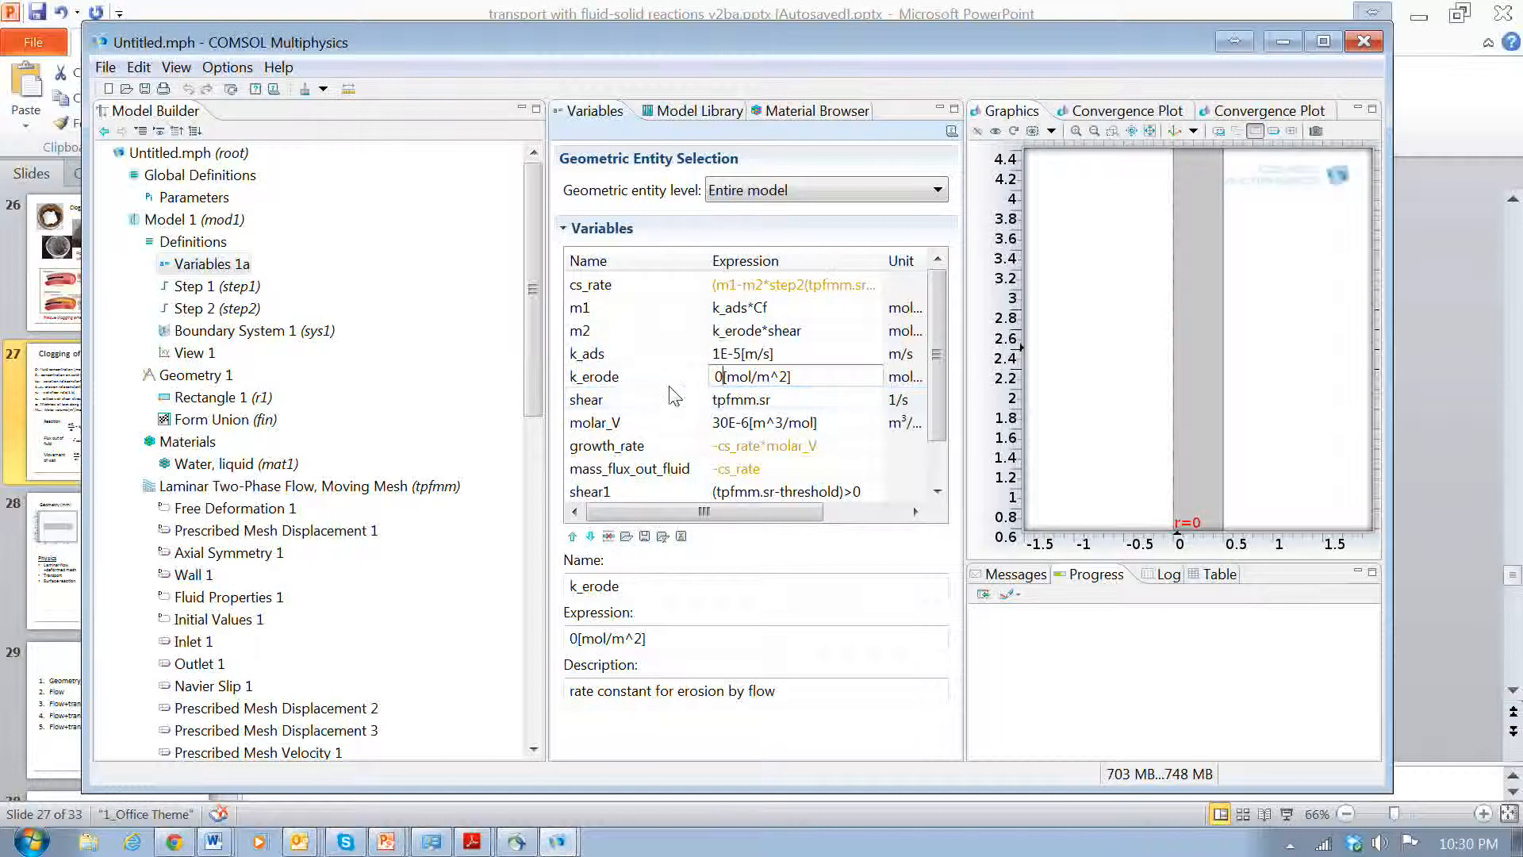
Check the time-dependent step settings of Study 1 and return to the pressure plot in 3D Plot Group 4.
left_click_drag(532, 289, 533, 614)
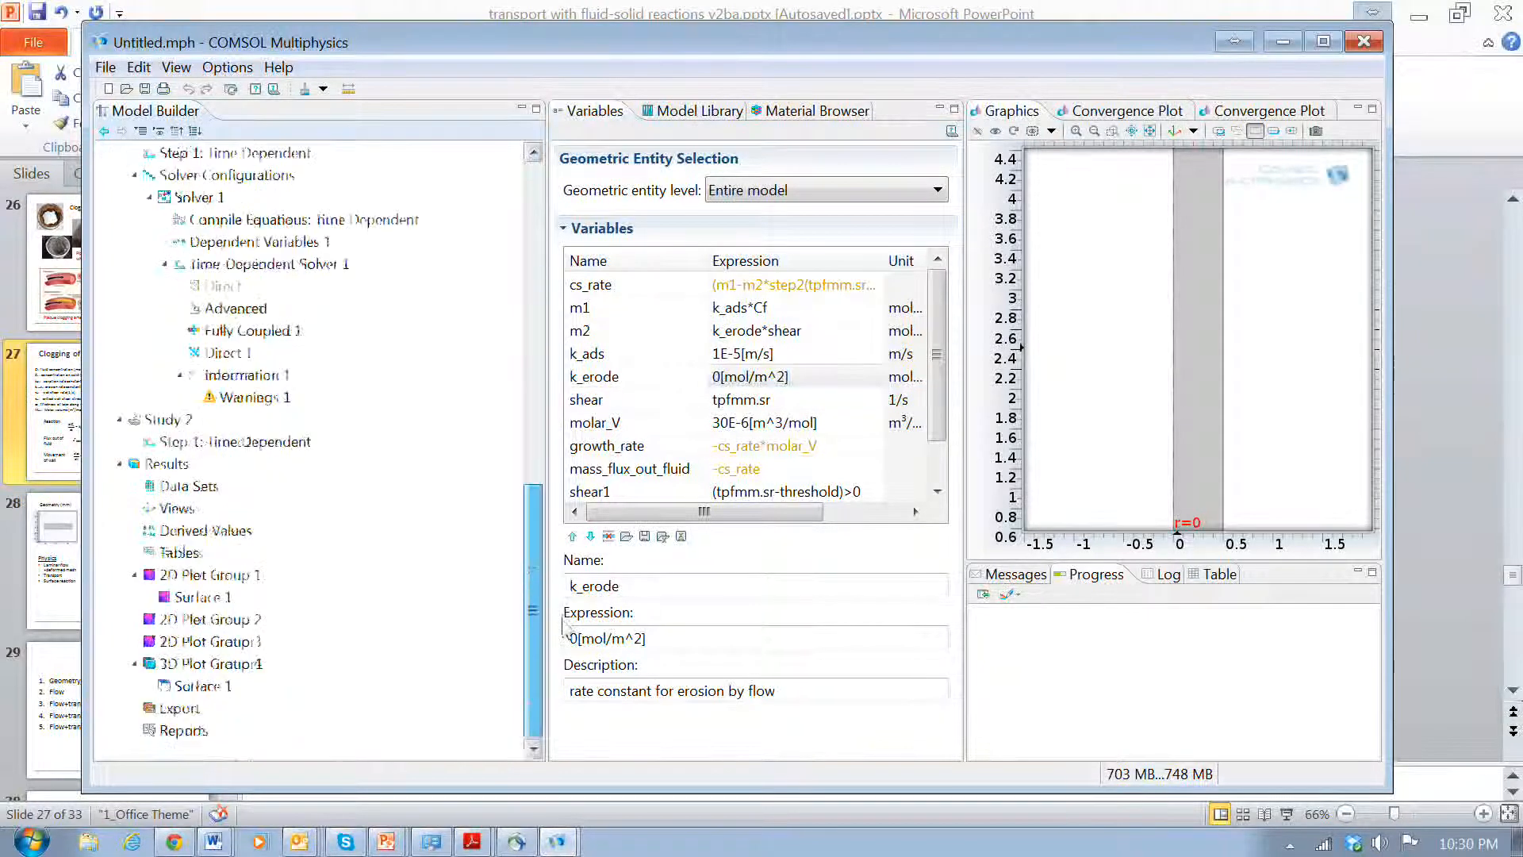
scroll(317, 436, "up", 5)
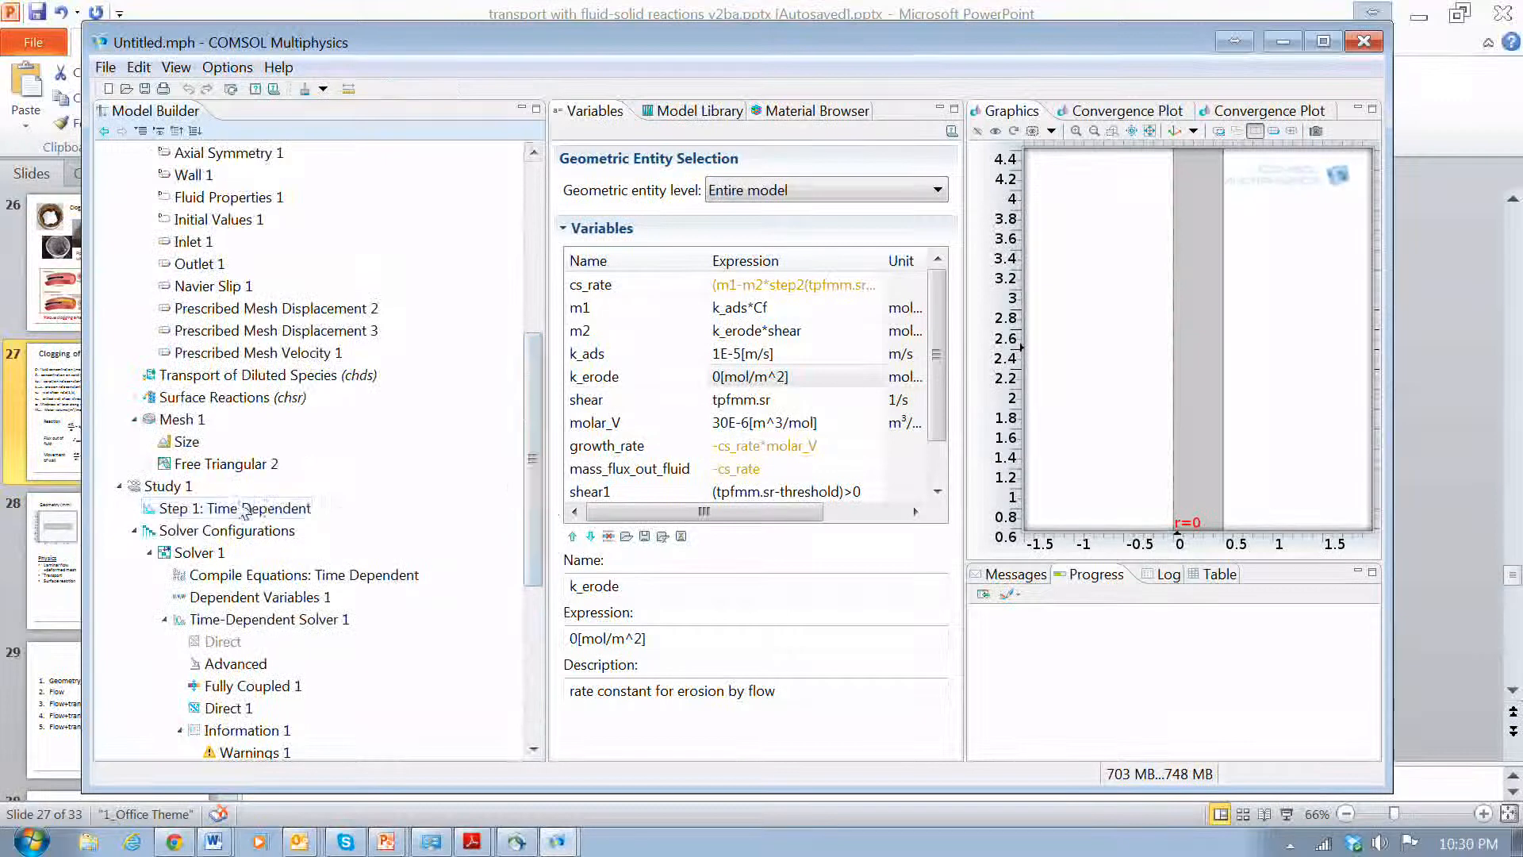
left_click(245, 510)
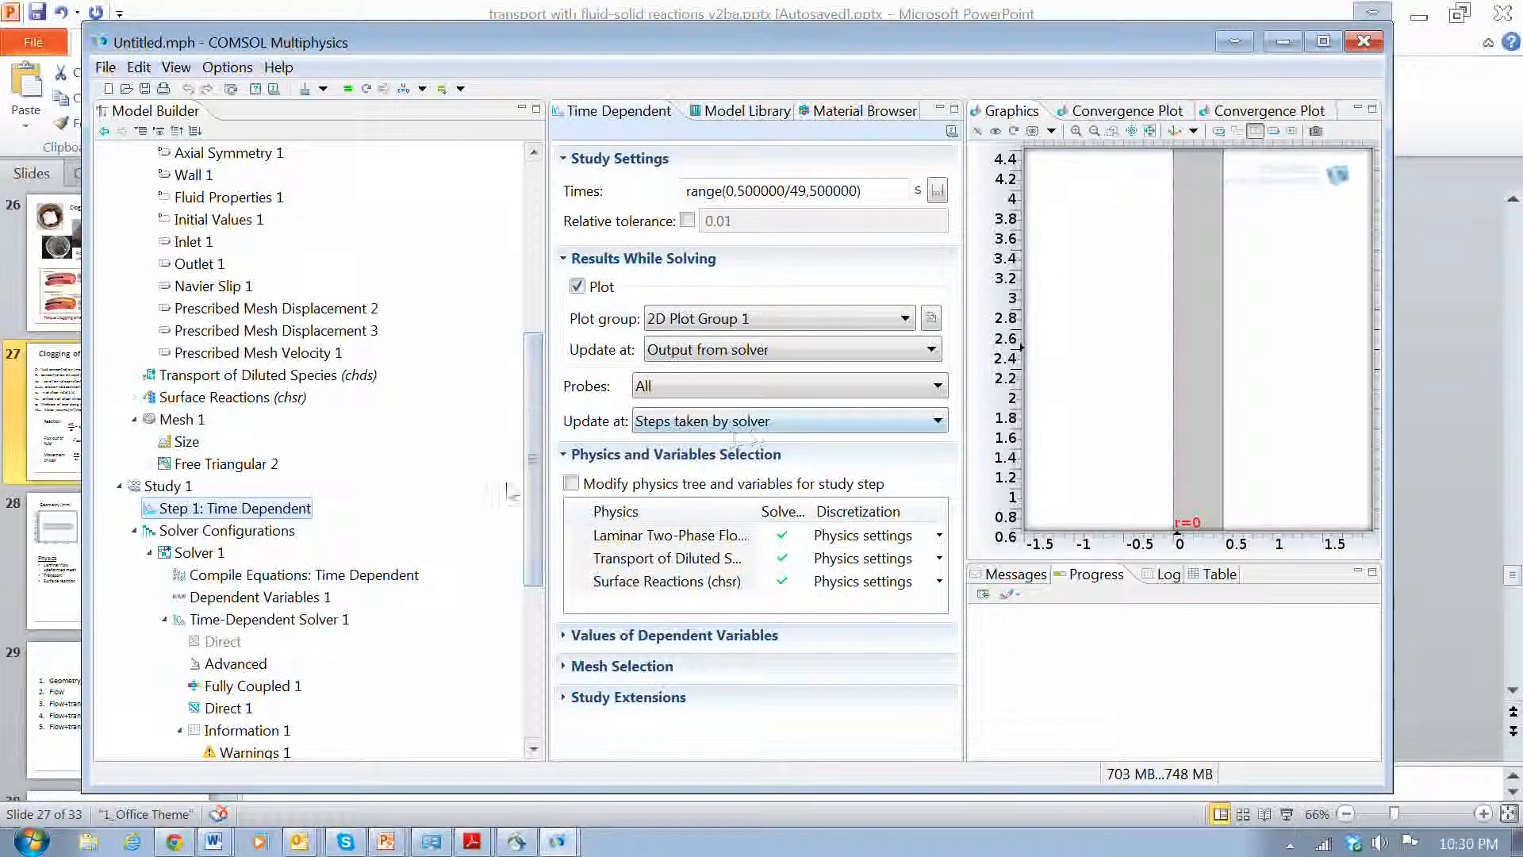
left_click_drag(532, 447, 532, 607)
left_click(220, 664)
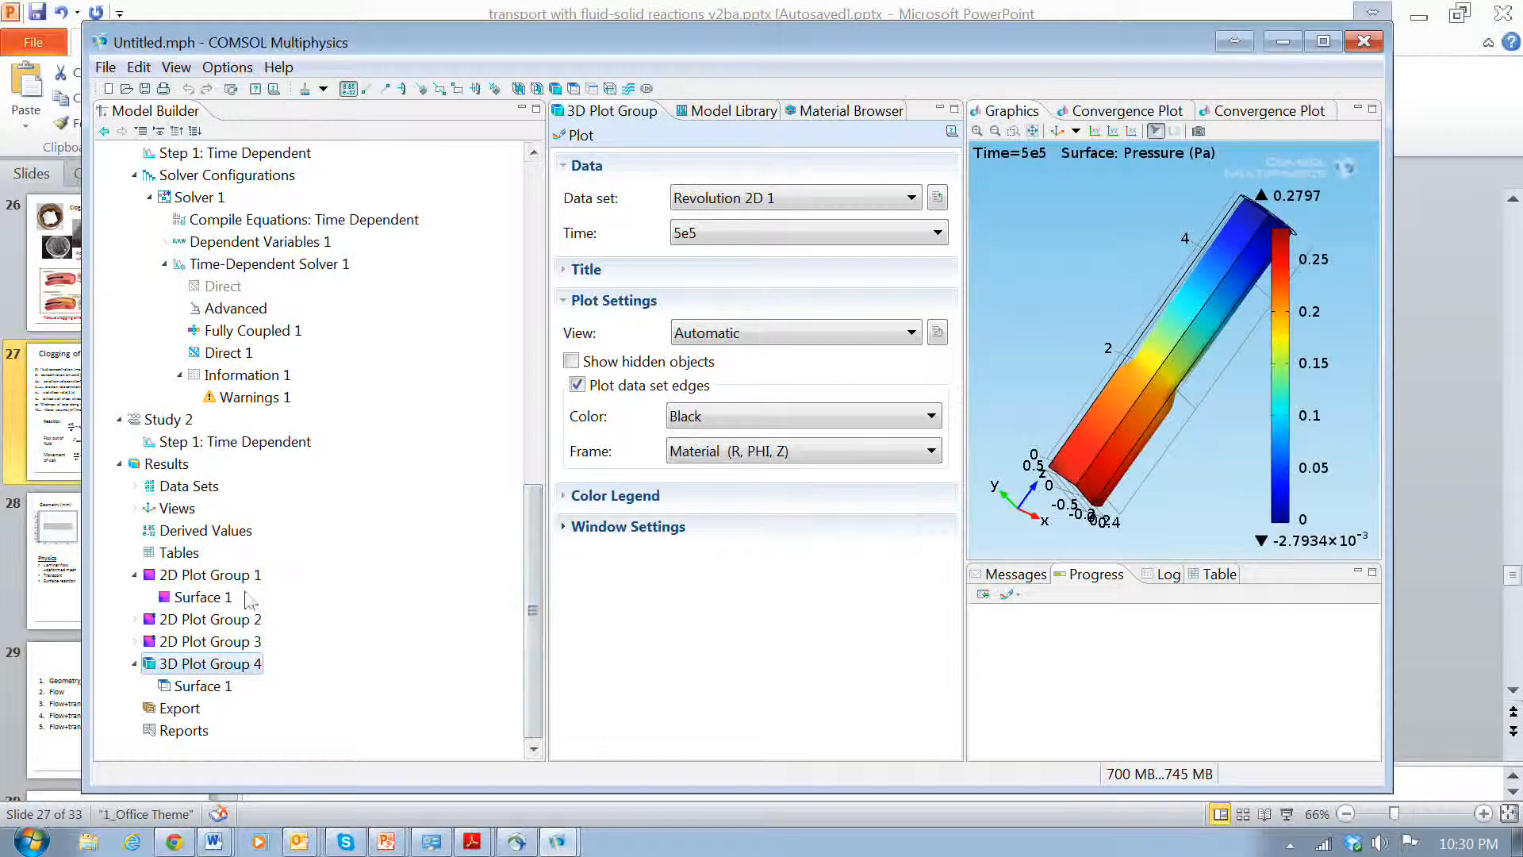
Render the Cf concentration Surface 1 of 2D Plot Group 1 as a wireframe and plot it around the narrowing wall.
left_click(242, 575)
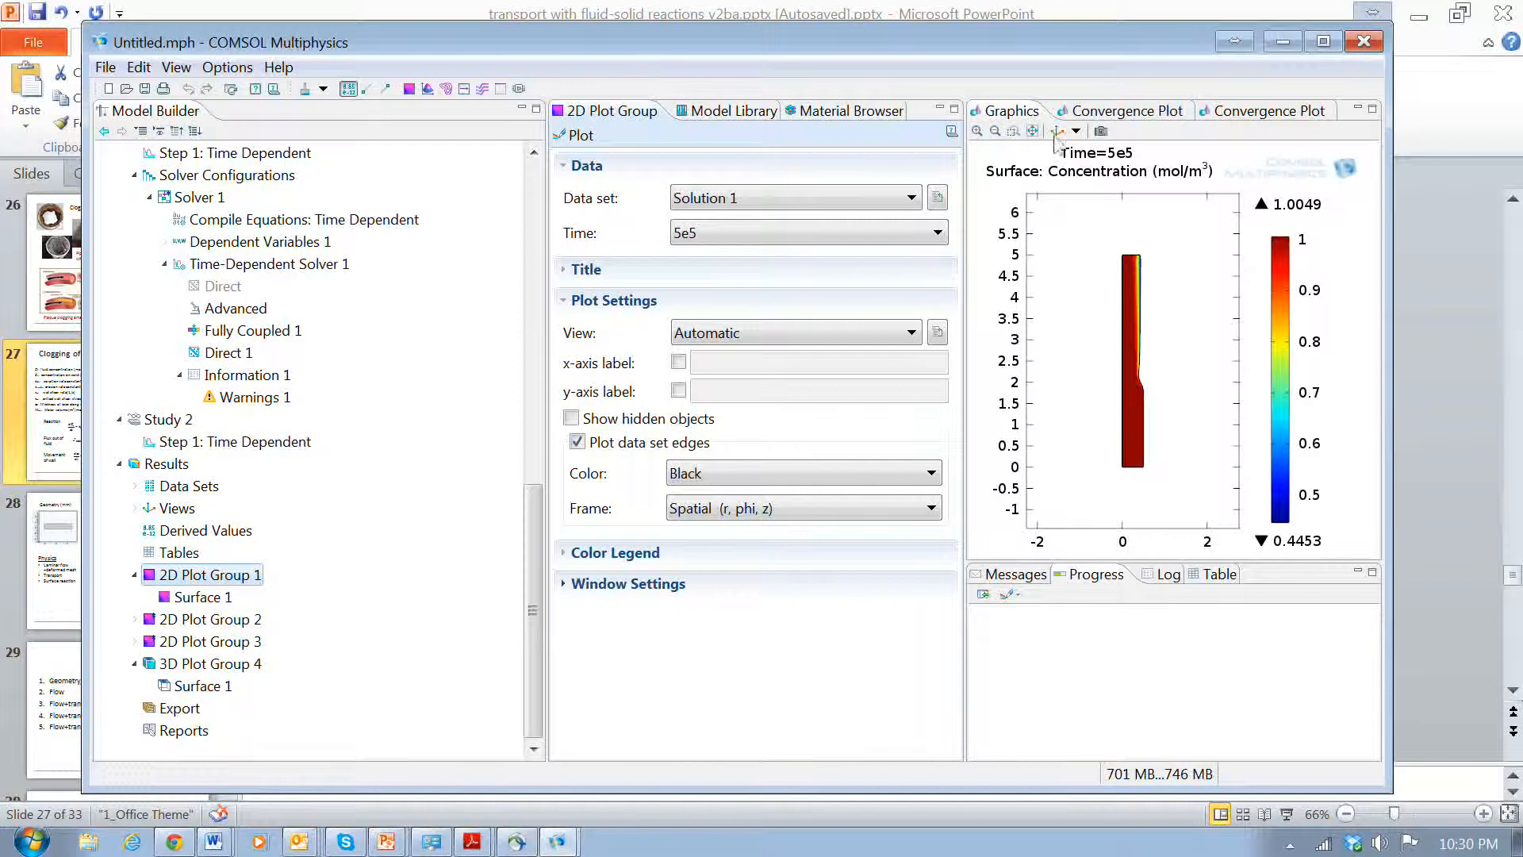
left_click_drag(1105, 329, 1198, 454)
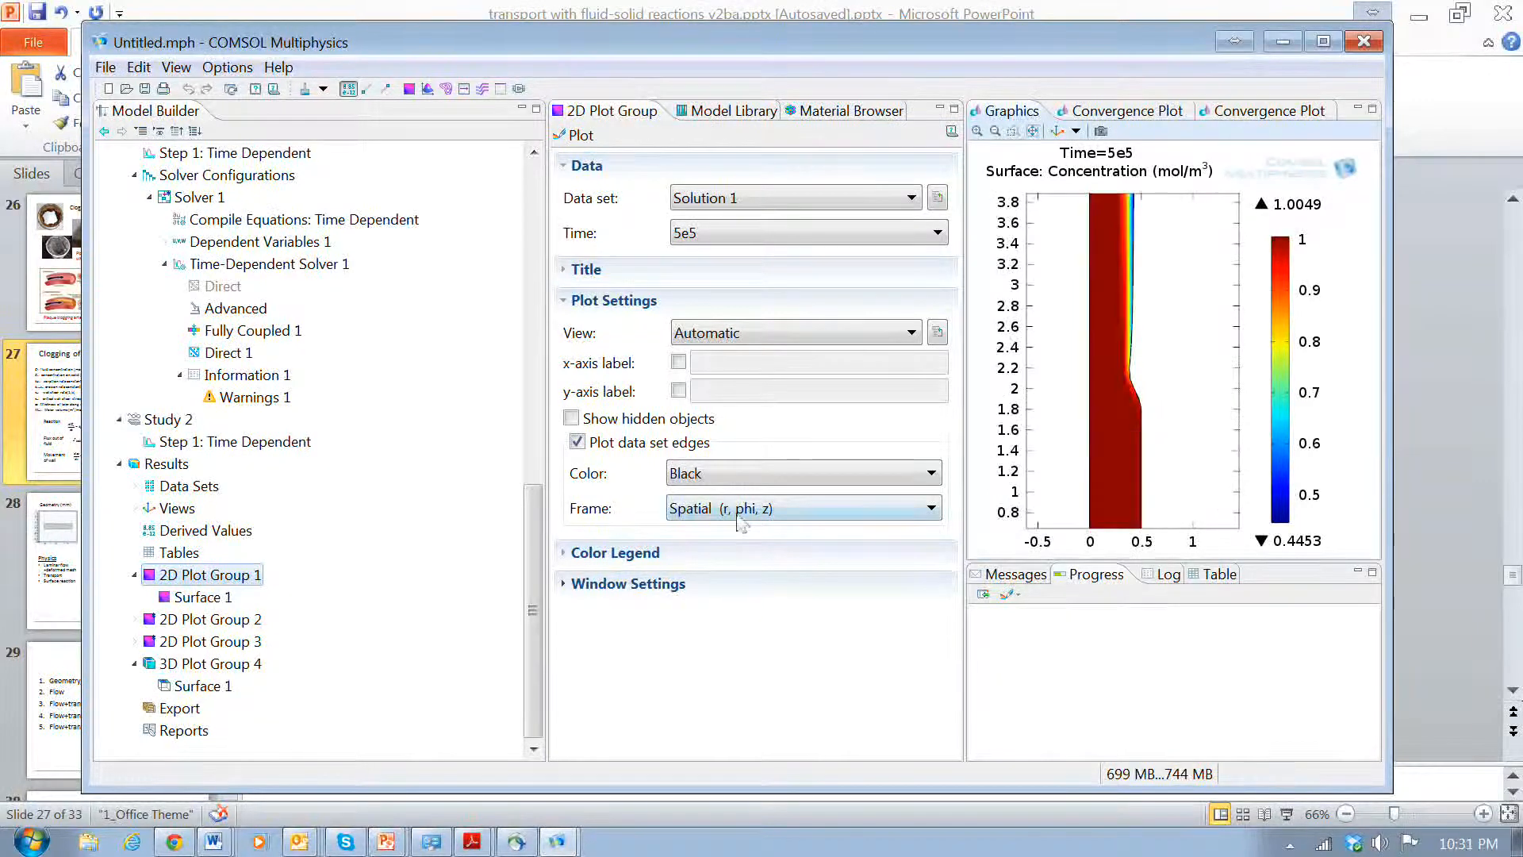
left_click(191, 600)
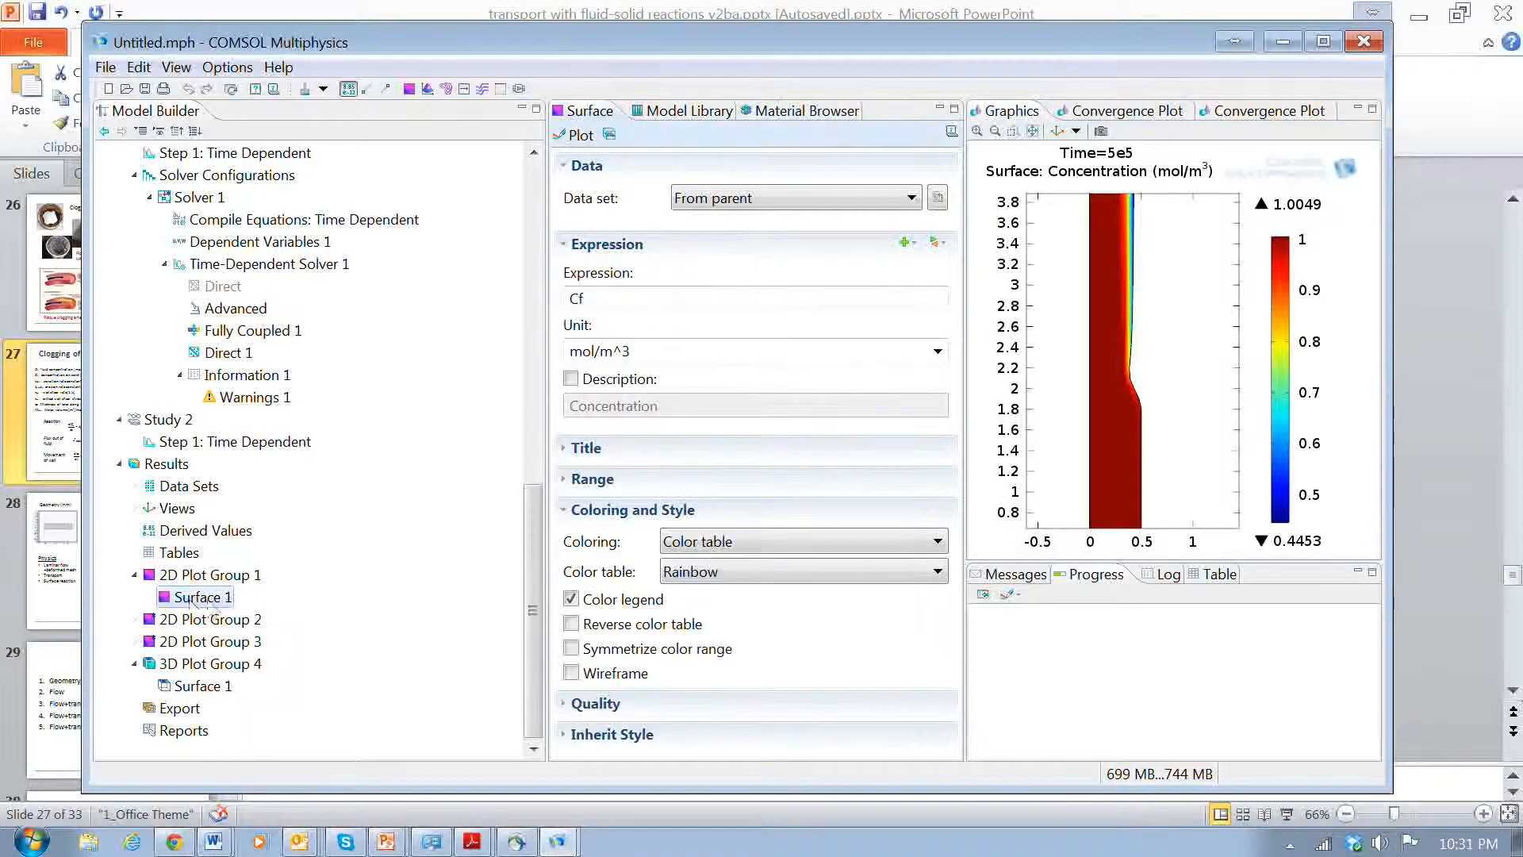
left_click(591, 674)
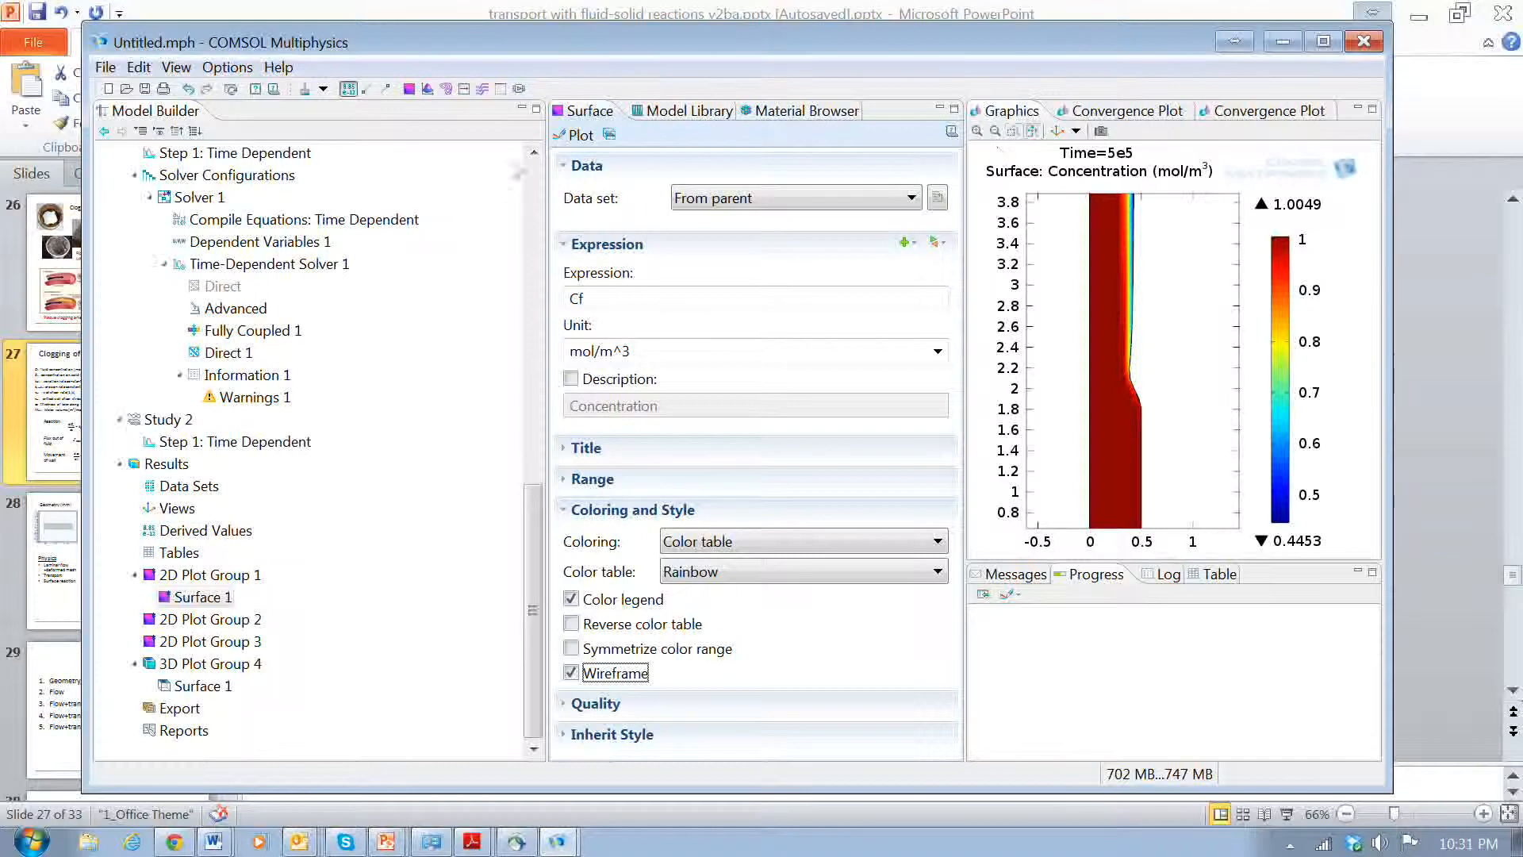
left_click(570, 136)
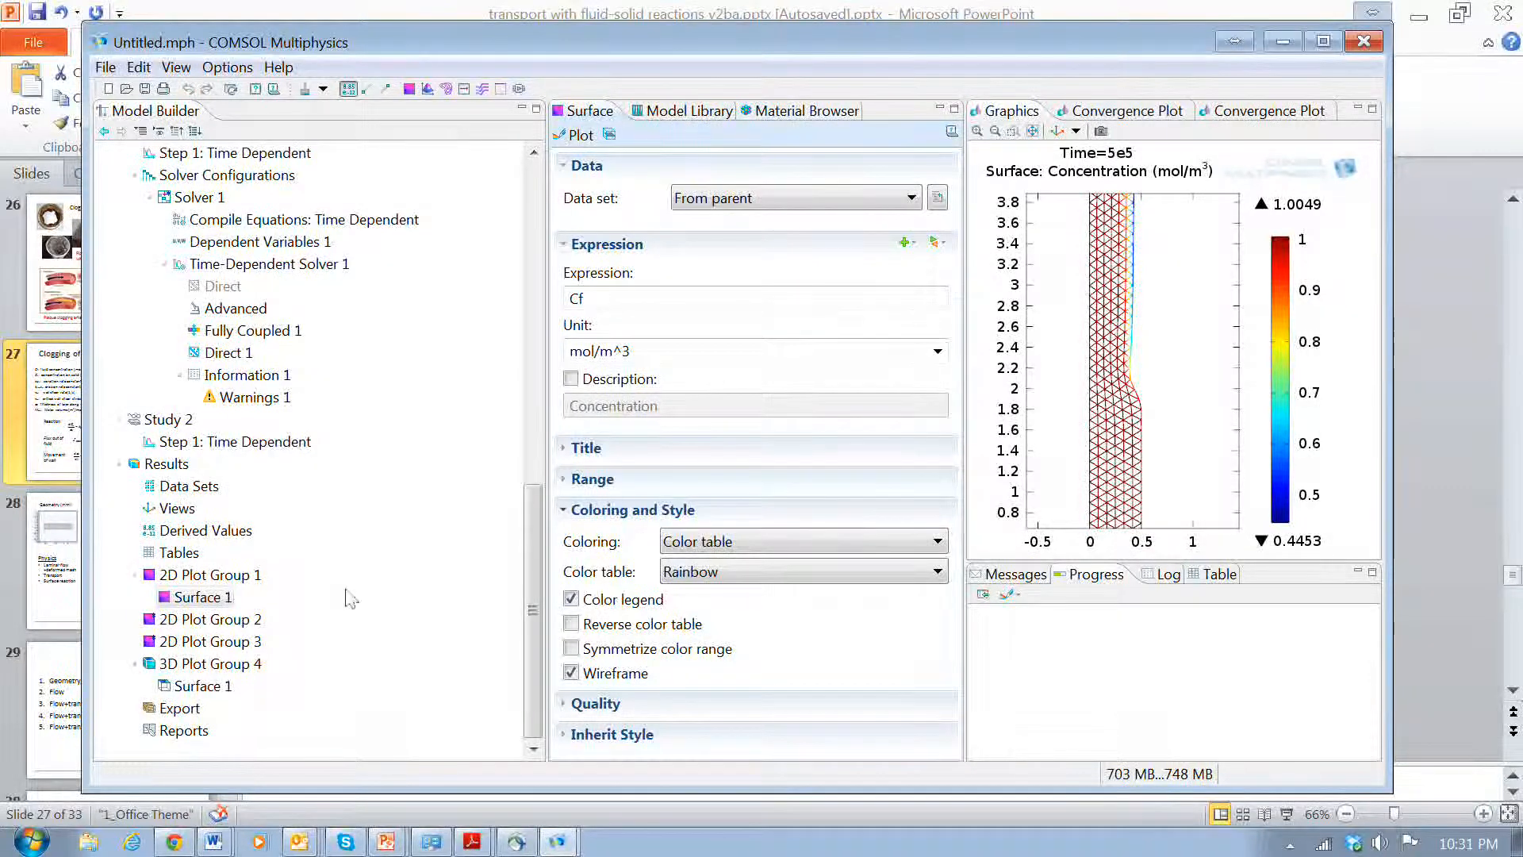
Examine the deformed mesh of 2D Plot Group 1 close up where the vessel wall starts to narrow.
left_click(187, 576)
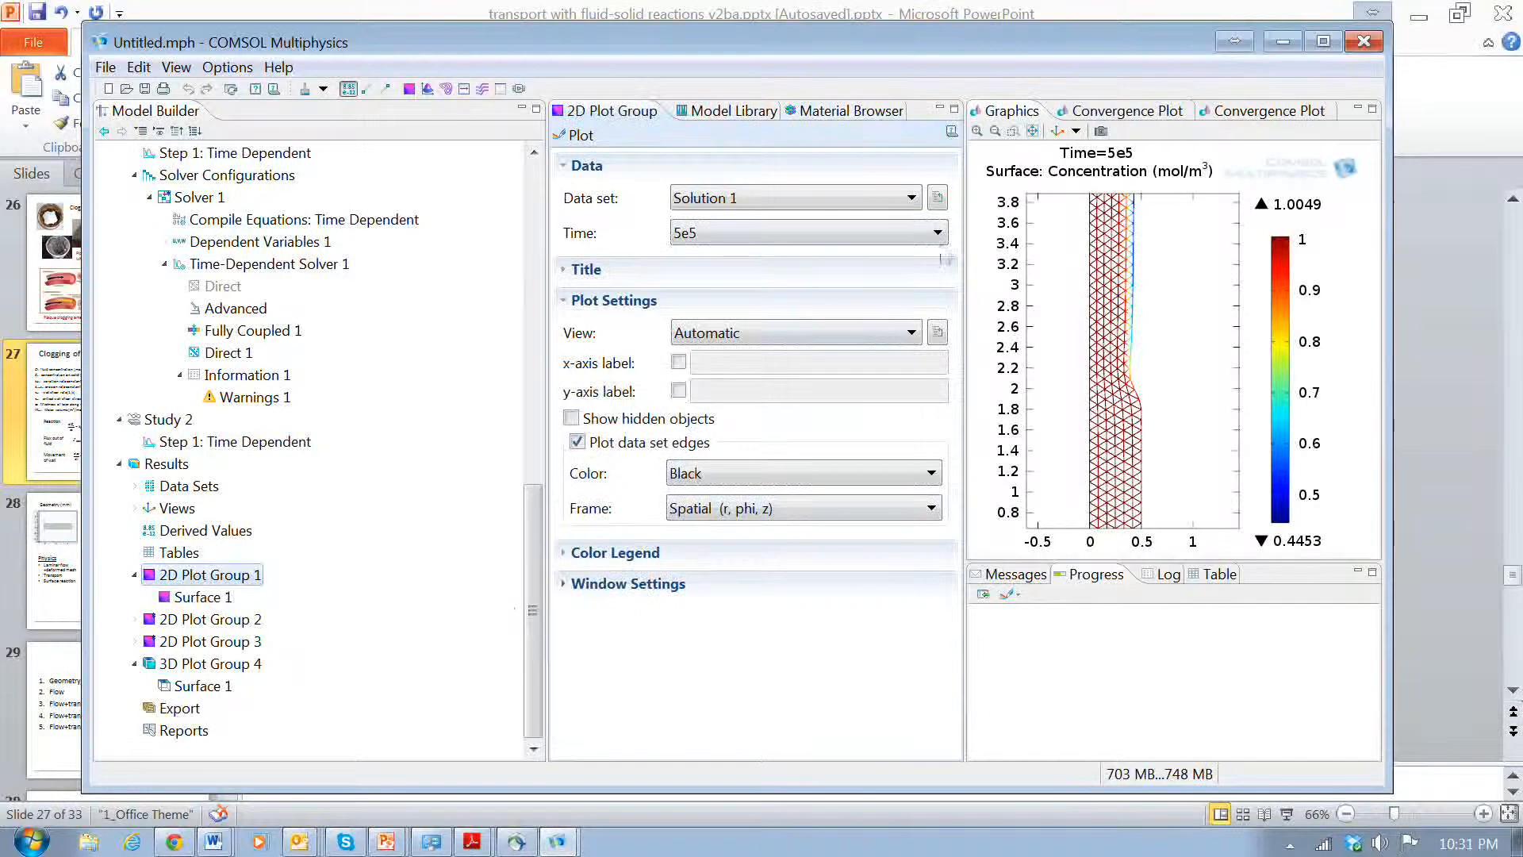
left_click(202, 598)
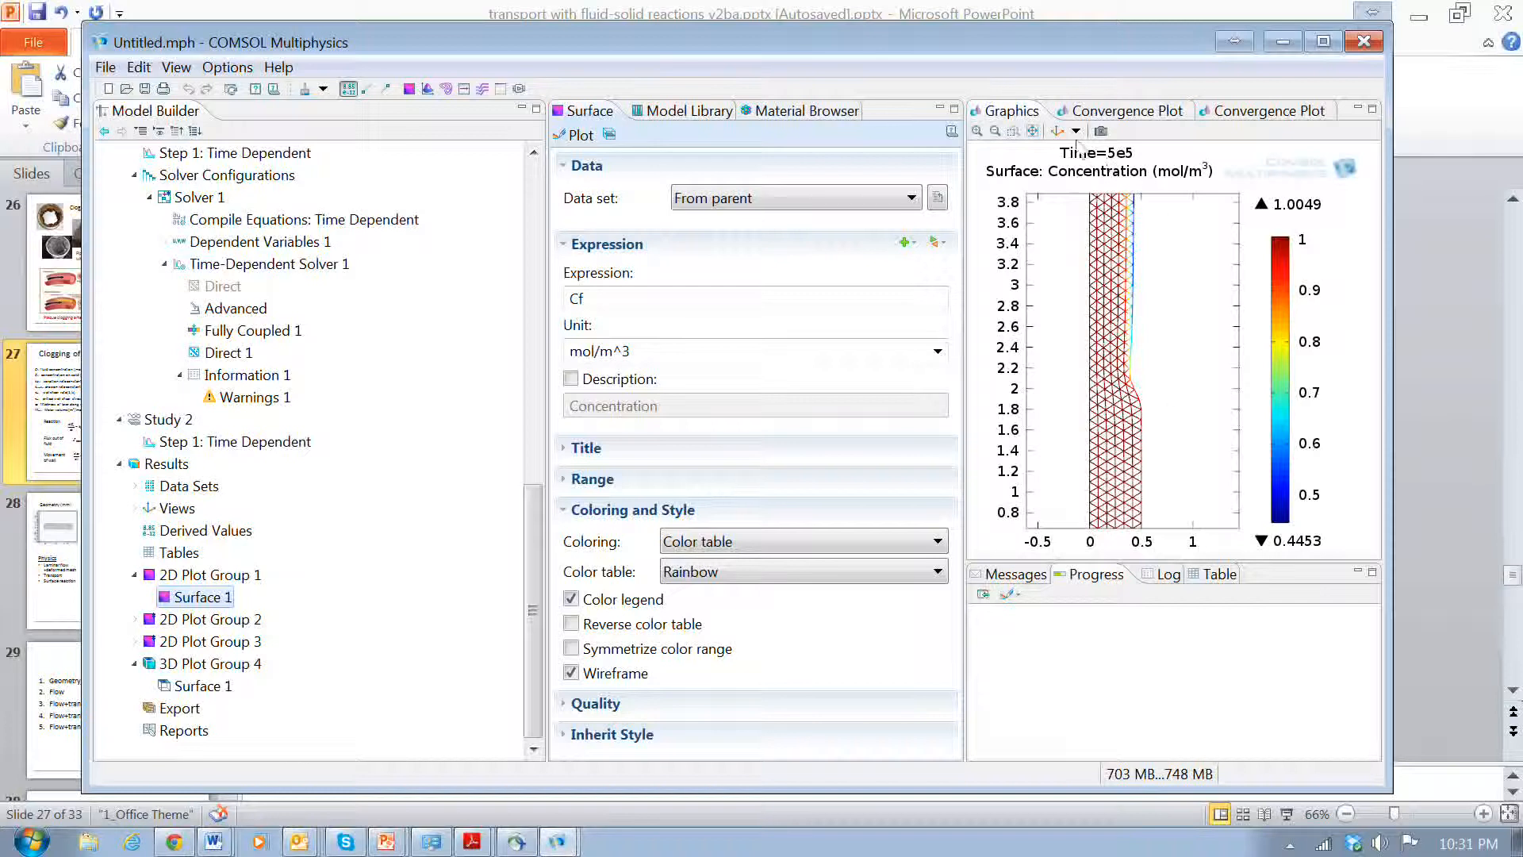
left_click(1015, 131)
left_click_drag(1085, 319, 1162, 423)
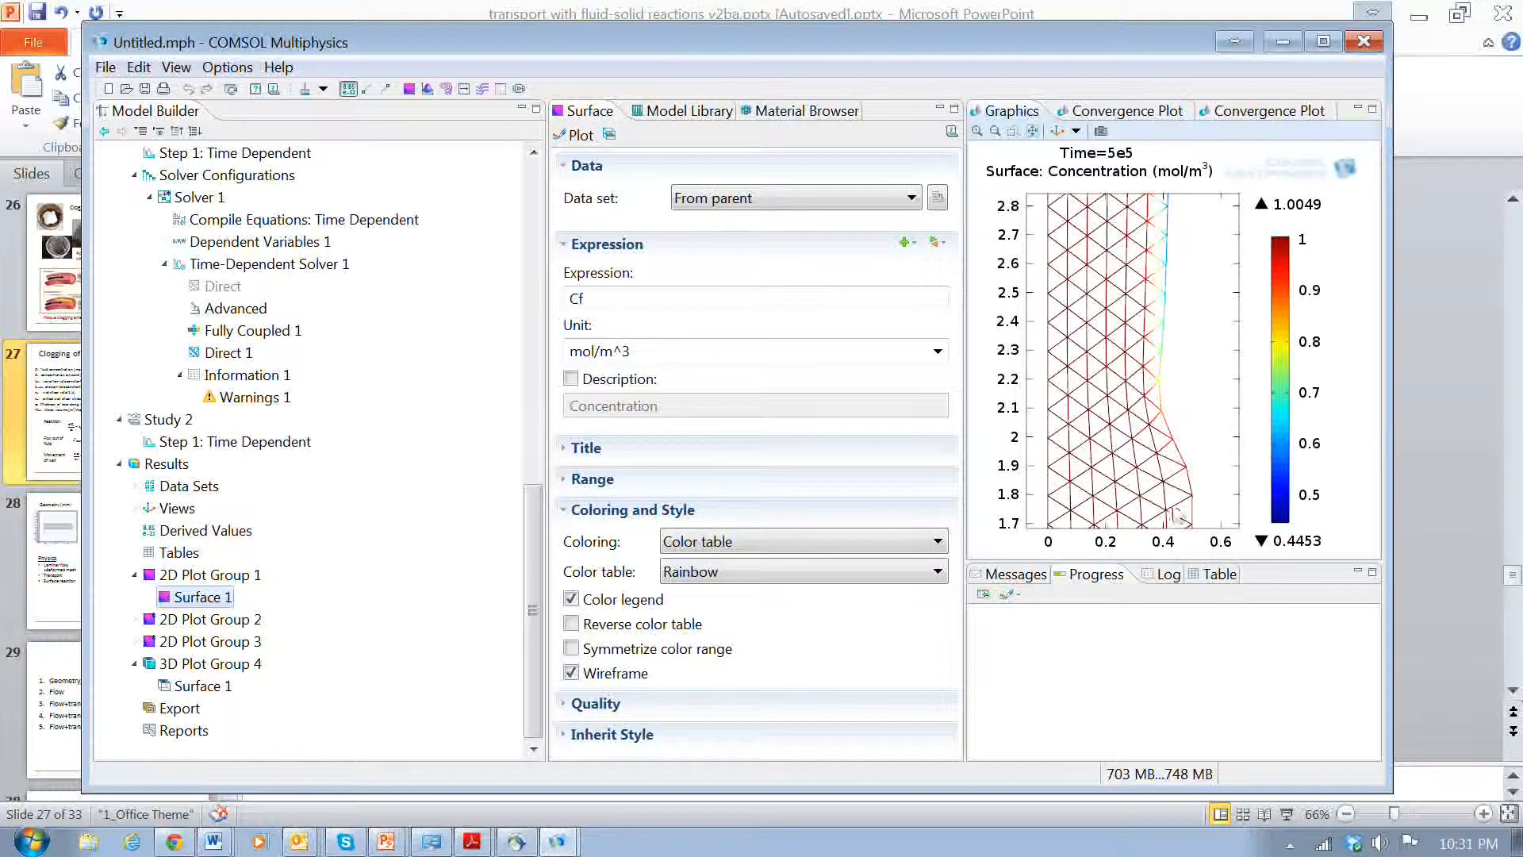